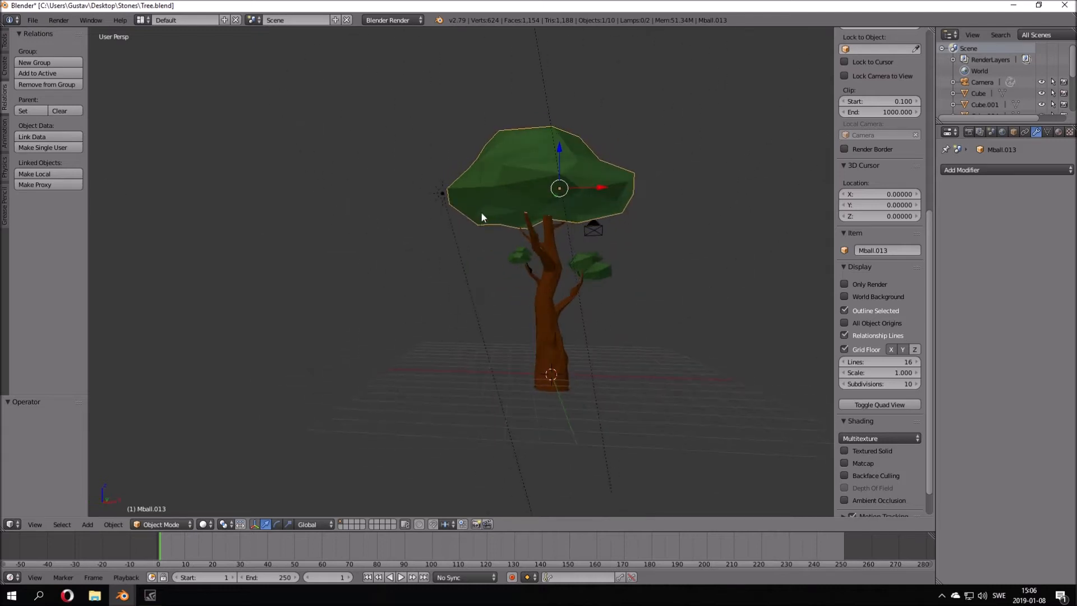
Inspect the finished low-poly tree from several sides in rendered shading
middle_click_drag(525, 241, 691, 271)
key("shift+z")
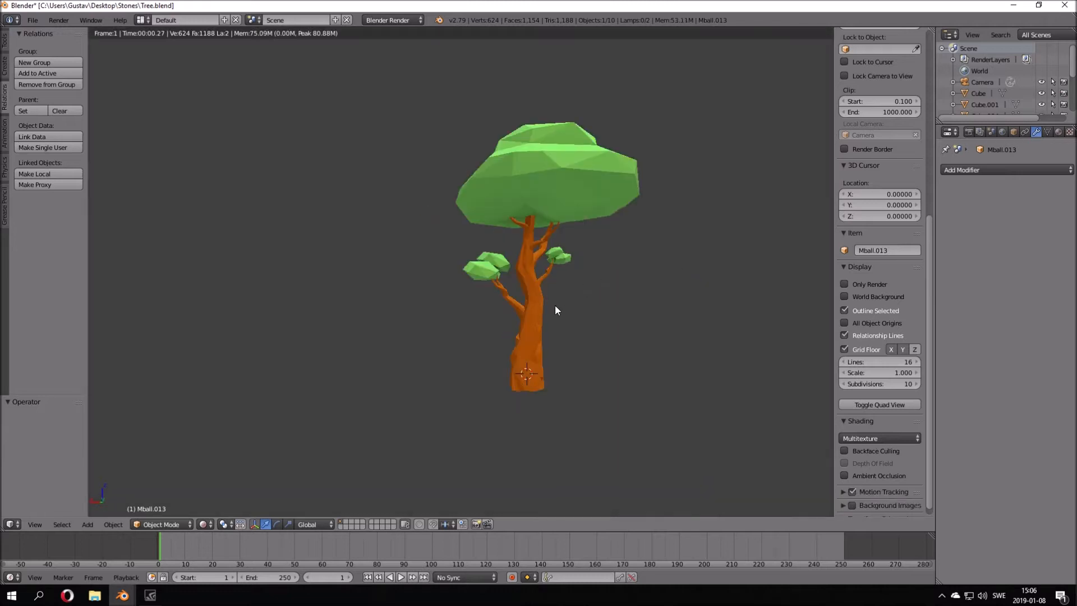
key("shift+z")
middle_click_drag(540, 308, 640, 310)
key("shift+z")
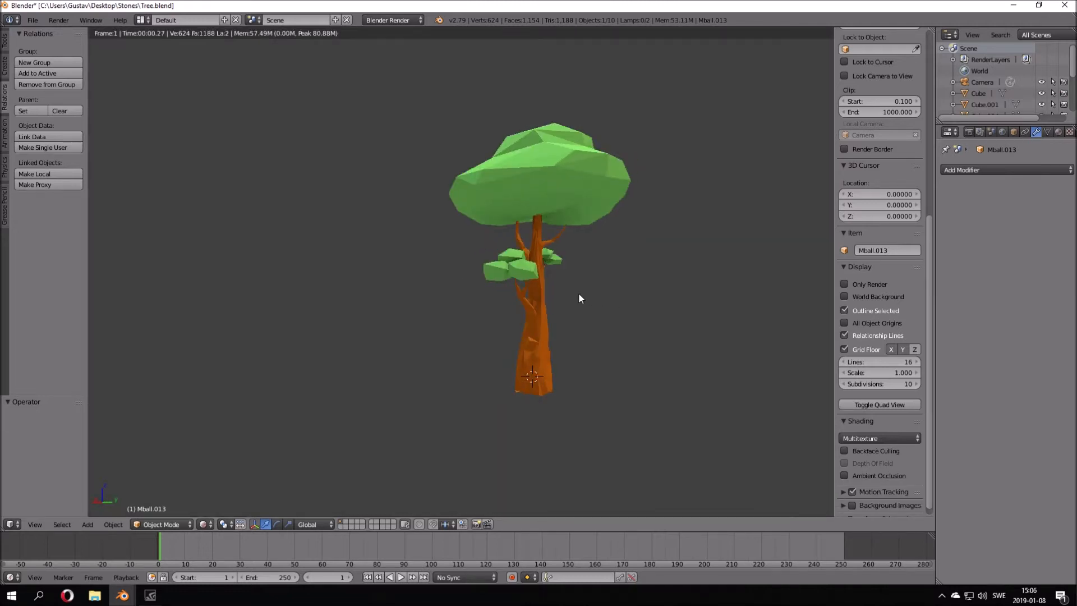
key("shift+z")
middle_click_drag(524, 303, 678, 308)
key("shift+z")
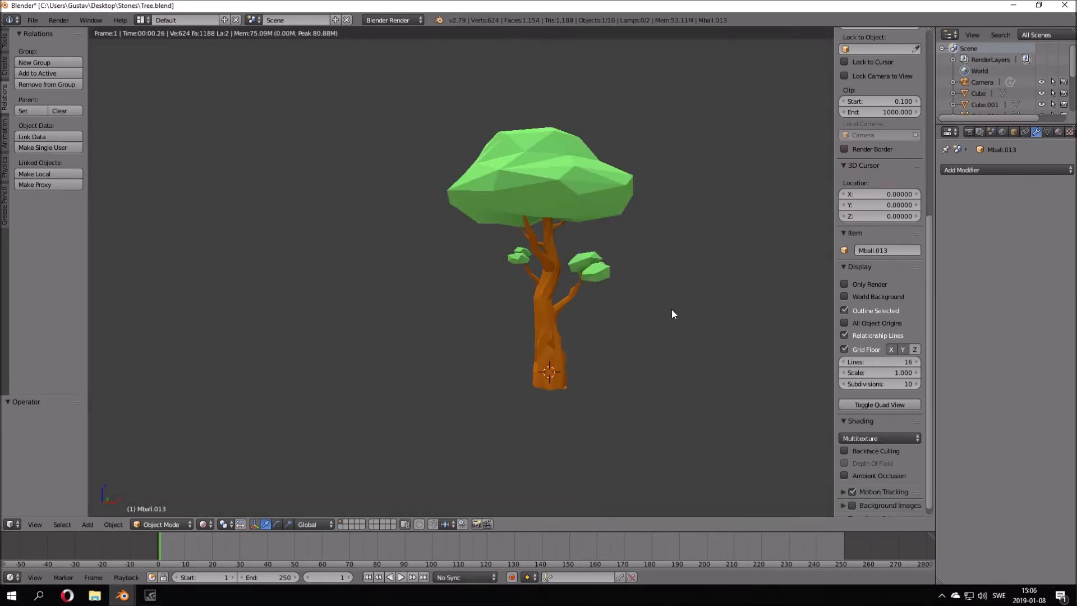
key("shift+z")
middle_click_drag(588, 318, 651, 321)
key("shift+z")
key("shift+z")
key("shift+z")
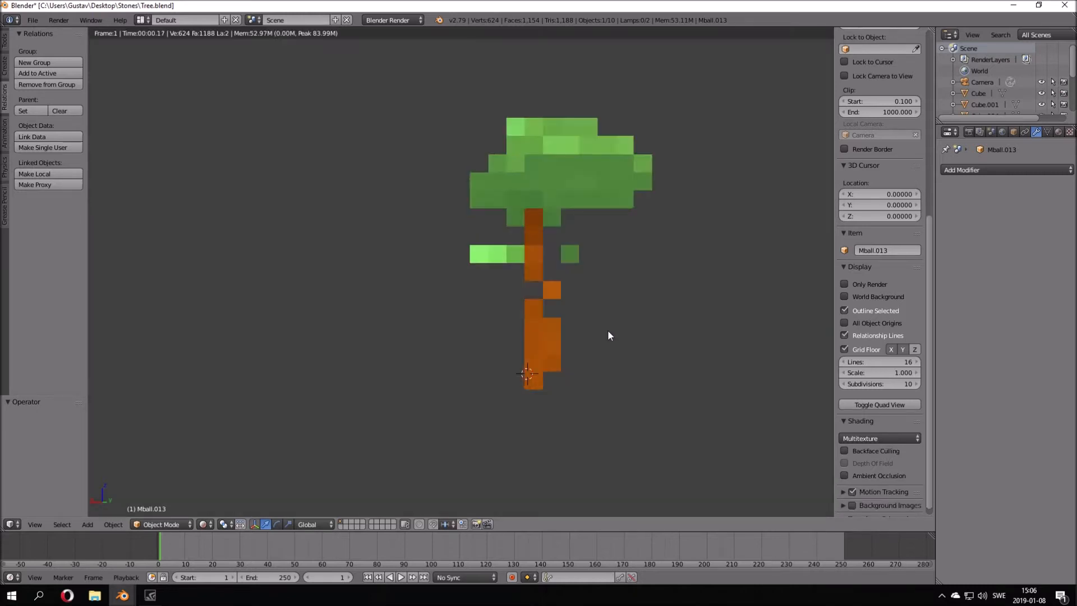
Compare the tree's crown and trunk in solid and rendered shading from further angles
key("shift+z")
key("shift+h")
mouse_move(607, 296)
middle_mouse_down()
mouse_move(564, 413)
mouse_move(586, 288)
middle_mouse_up()
key("shift+z")
key("shift+z")
key("alt+h")
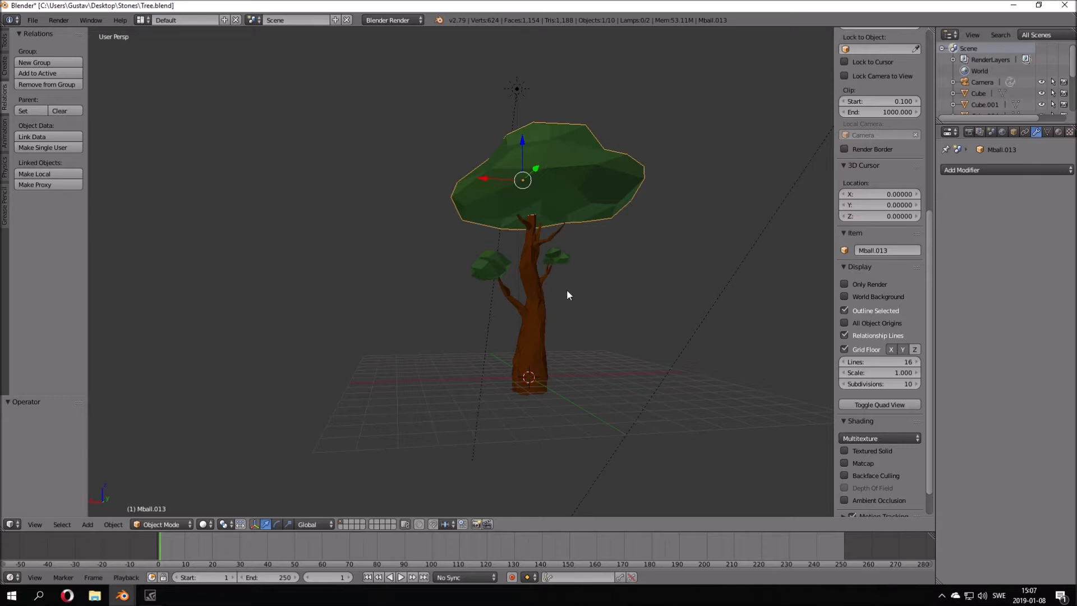
mouse_move(648, 272)
middle_mouse_down()
mouse_move(538, 293)
mouse_move(648, 278)
middle_mouse_up()
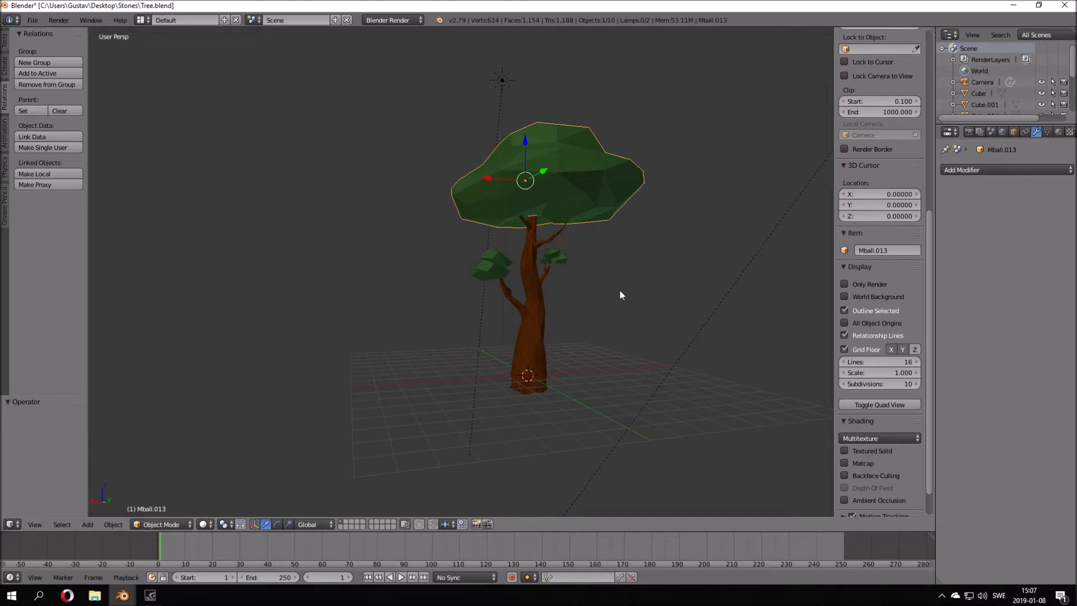
key("shift+z")
key("shift+z")
mouse_move(582, 297)
middle_mouse_down()
mouse_move(516, 289)
mouse_move(633, 274)
mouse_move(665, 286)
mouse_move(449, 277)
mouse_move(604, 255)
middle_mouse_up()
key("shift+z")
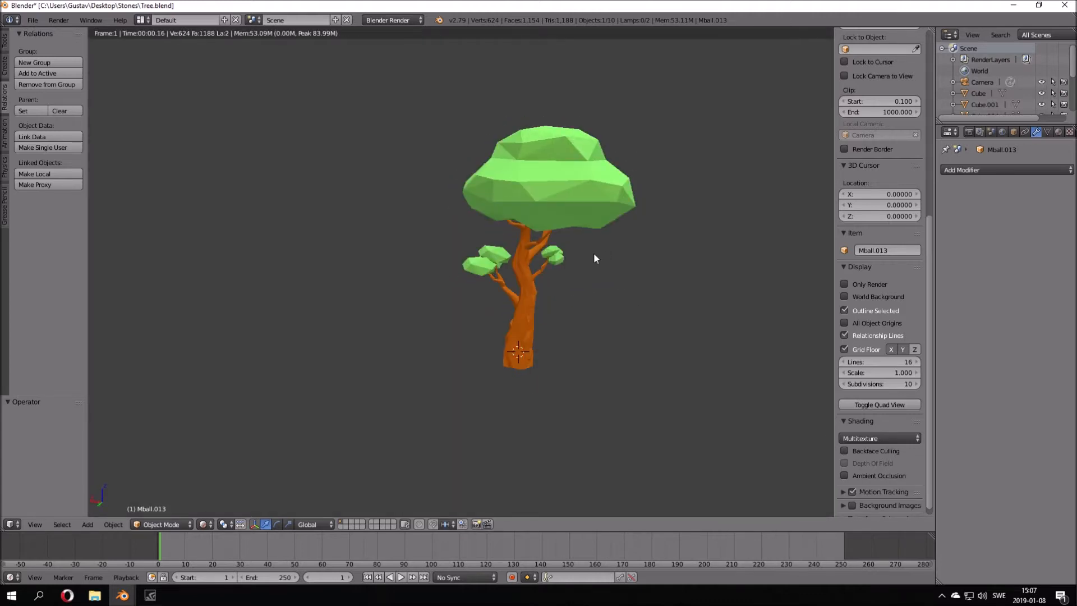
key("shift+z")
Preview the rendered tree through the scene camera, and return to a free perspective view
left_click(58, 20)
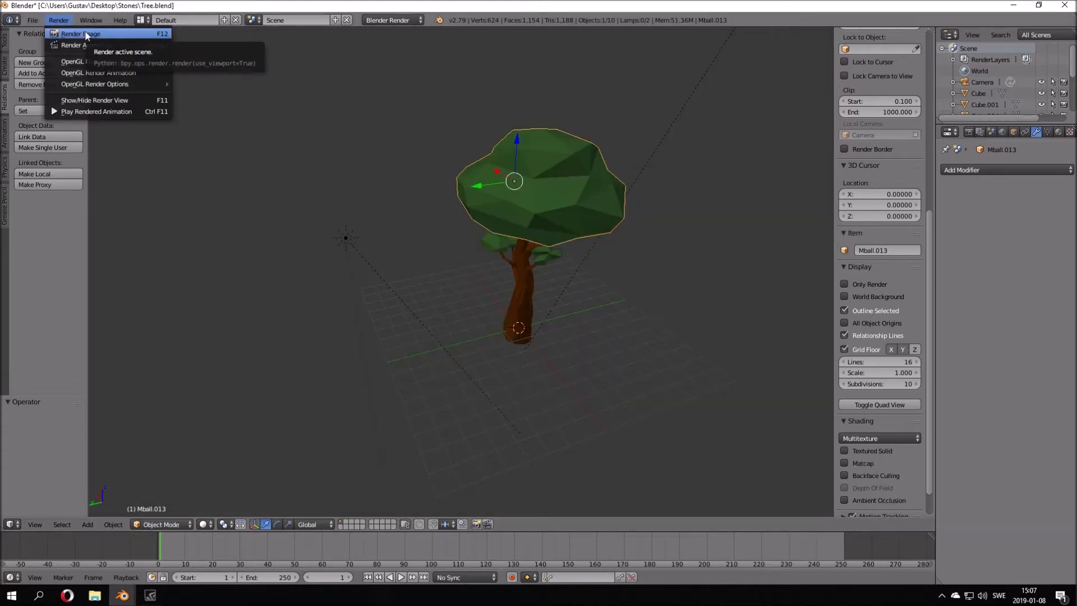
key("KP_0")
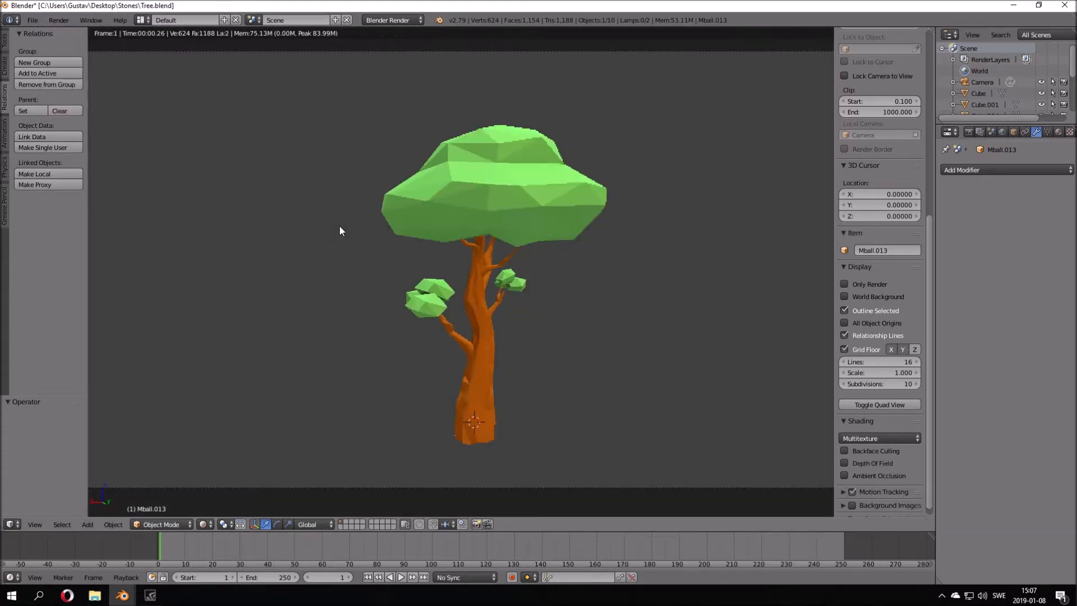
middle_click_drag(561, 281, 541, 271)
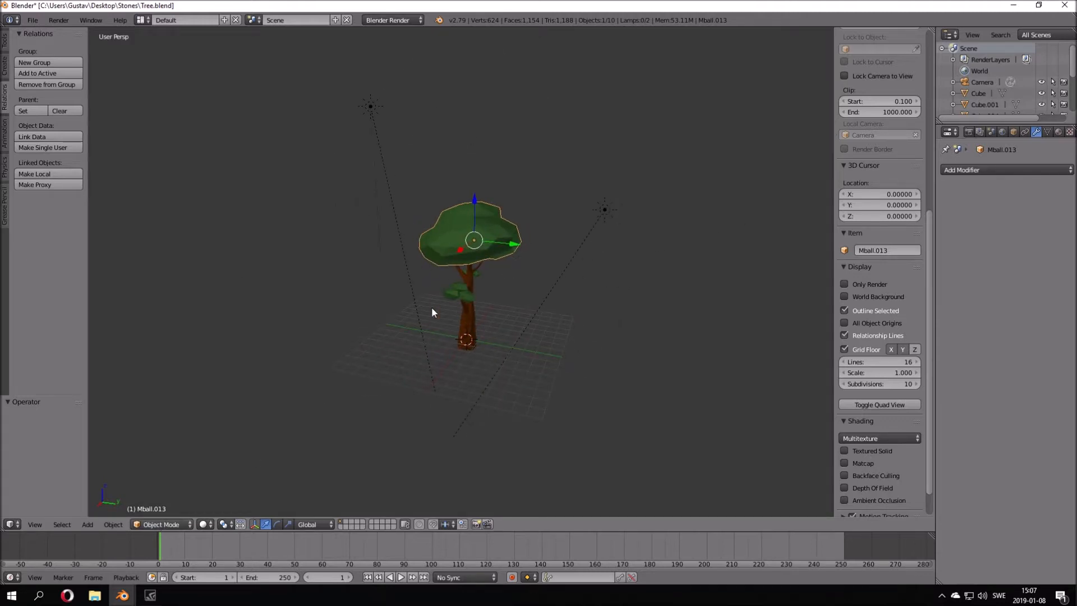
Switch to the empty second layer and add a cube mesh at the origin
left_click(347, 524)
middle_click_drag(527, 275, 456, 357)
middle_click_drag(532, 329, 574, 312)
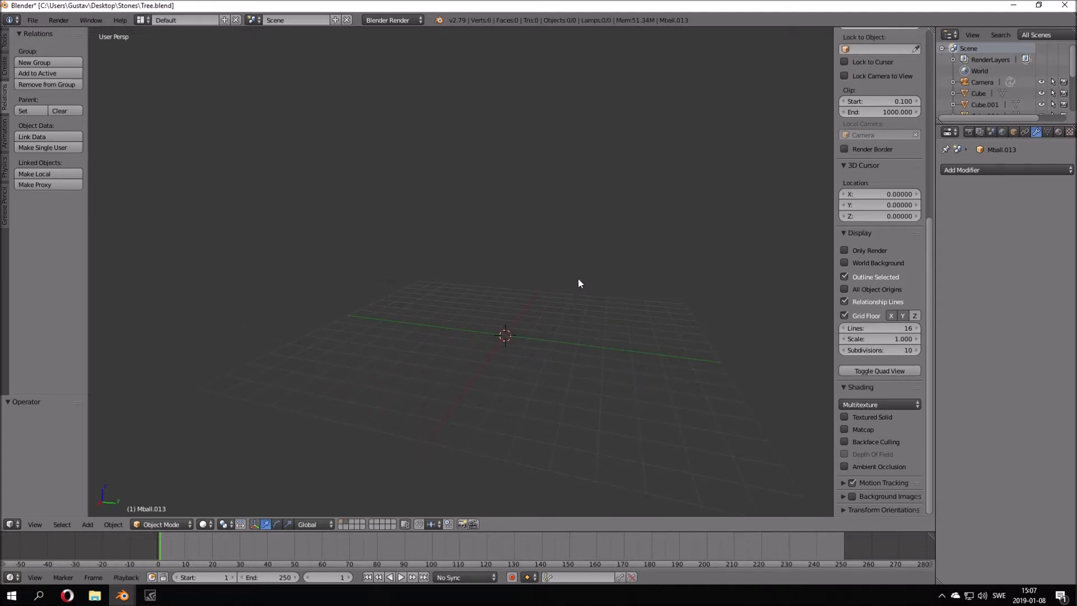
key("shift+a")
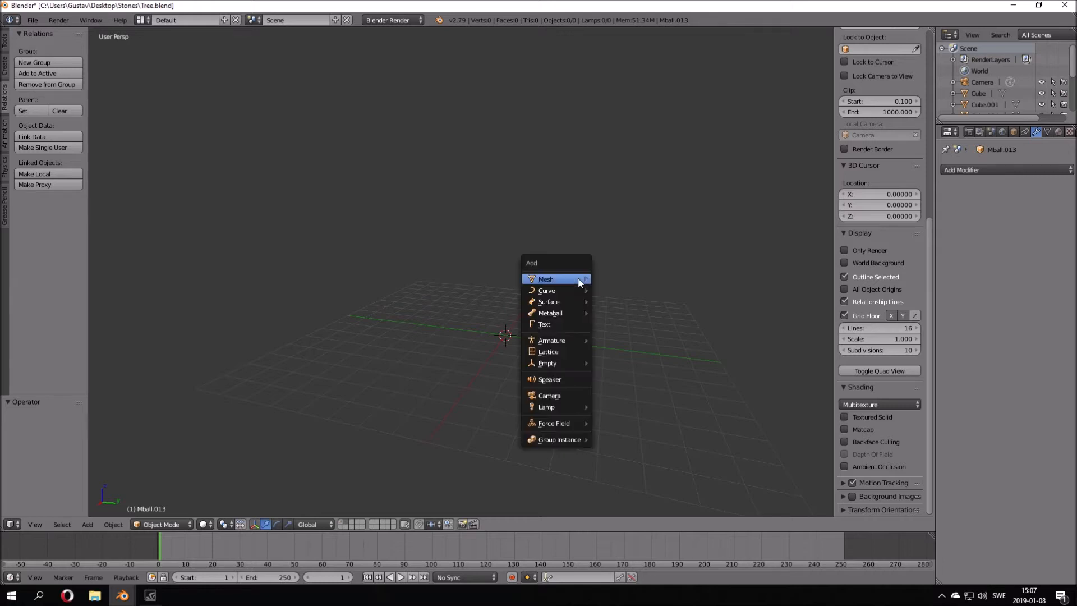
mouse_move(587, 275)
mouse_move(553, 280)
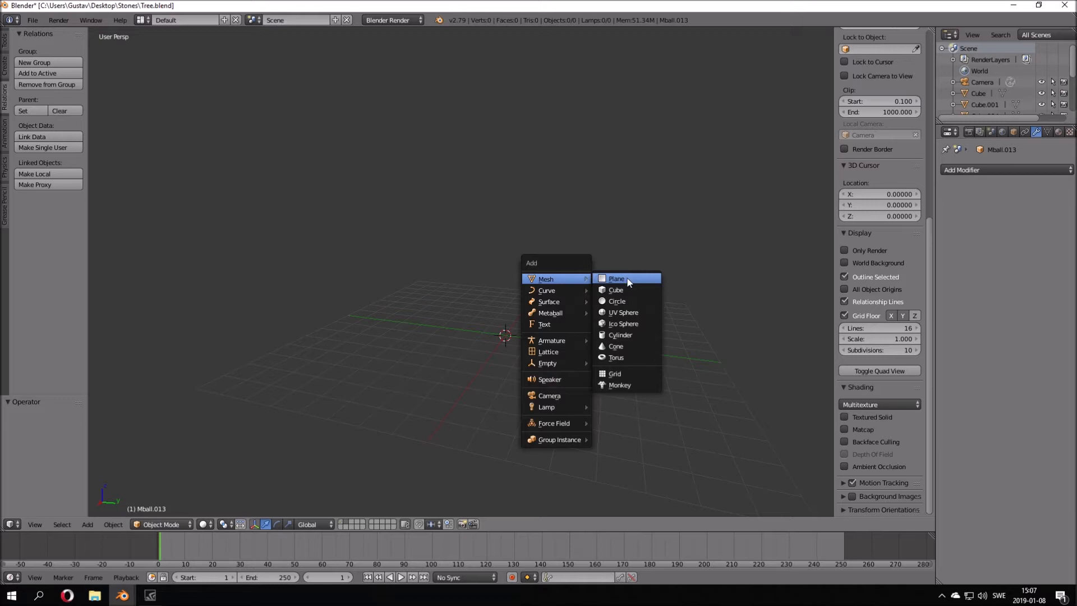
left_click(635, 290)
middle_click_drag(636, 296, 589, 294)
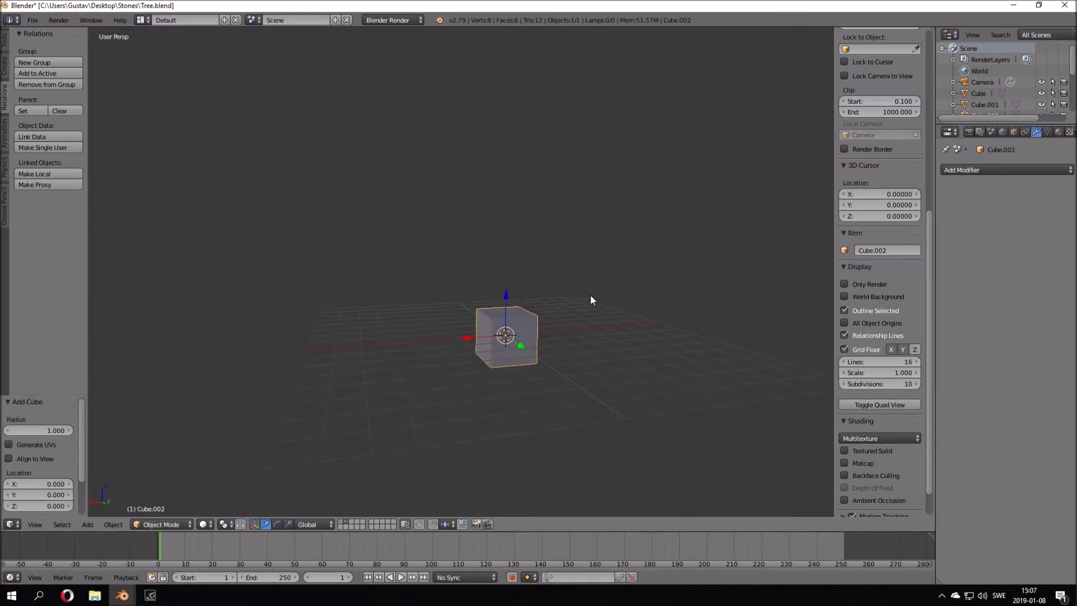
Open the cube in Edit Mode and view it orthographically from the front, right and top, ending at the front
key("Tab")
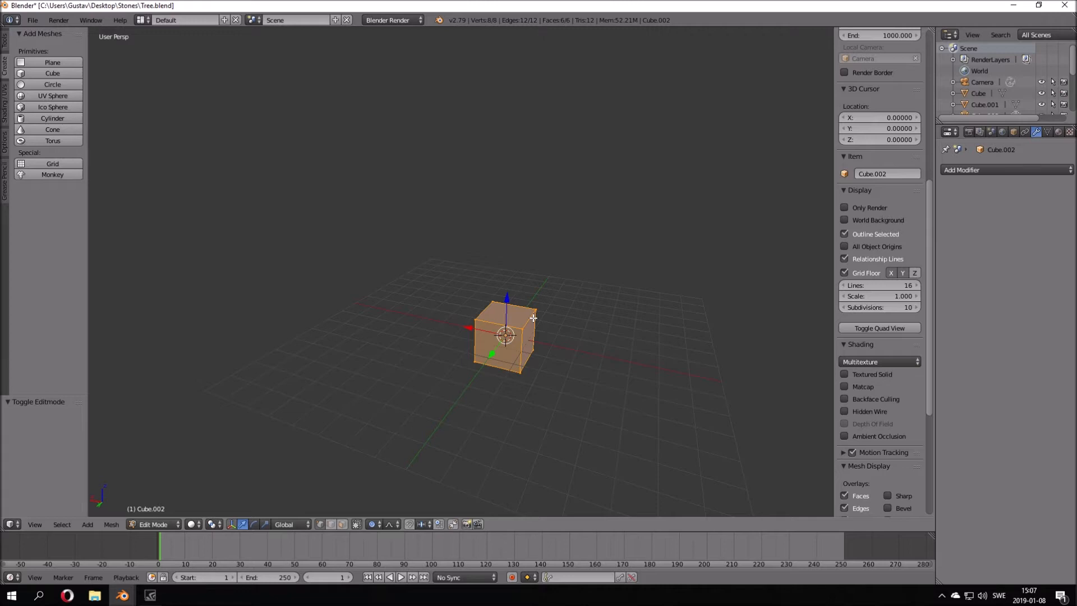
middle_click_drag(532, 318, 752, 317)
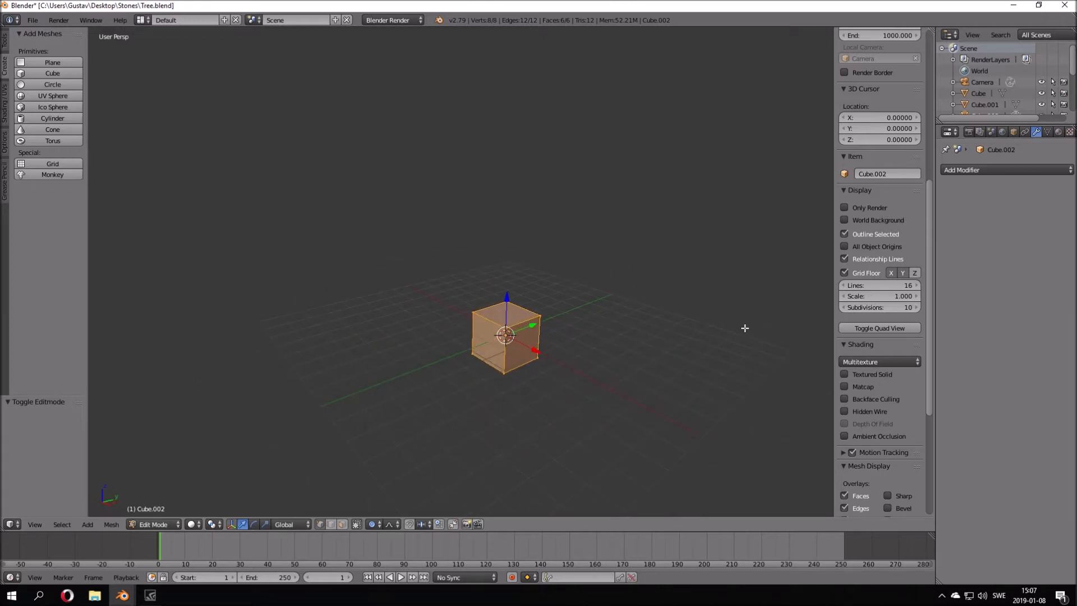
key("KP_5")
middle_click_drag(740, 353, 714, 368)
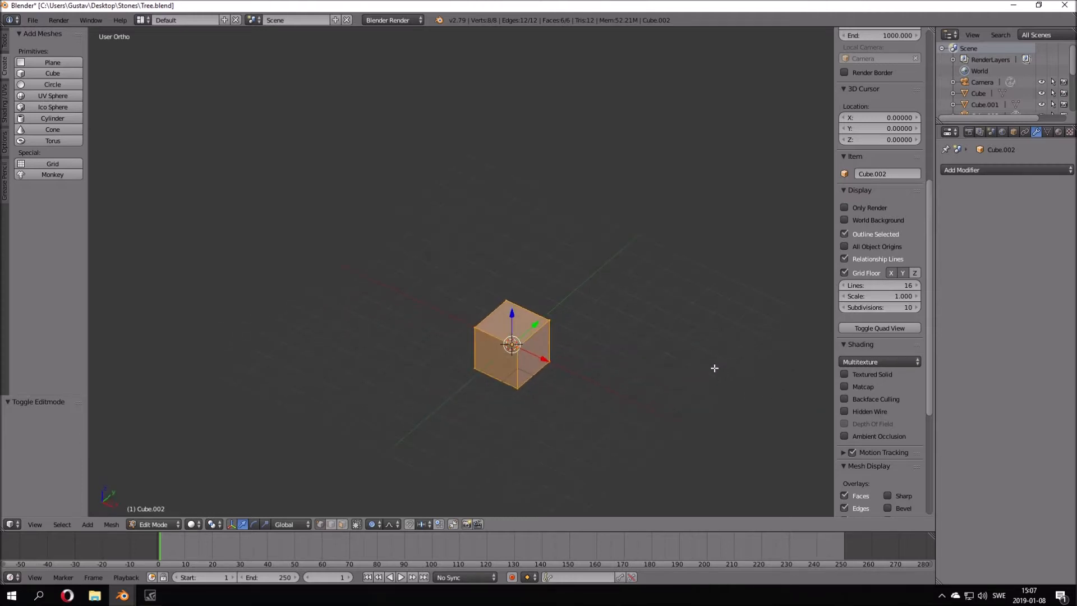
key("KP_1")
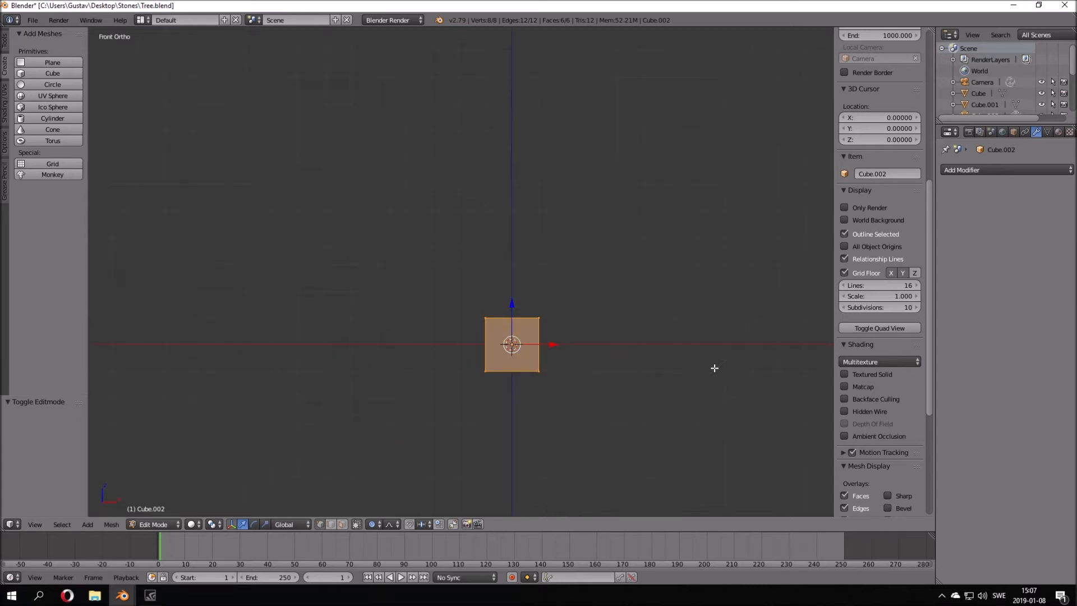
key("KP_3")
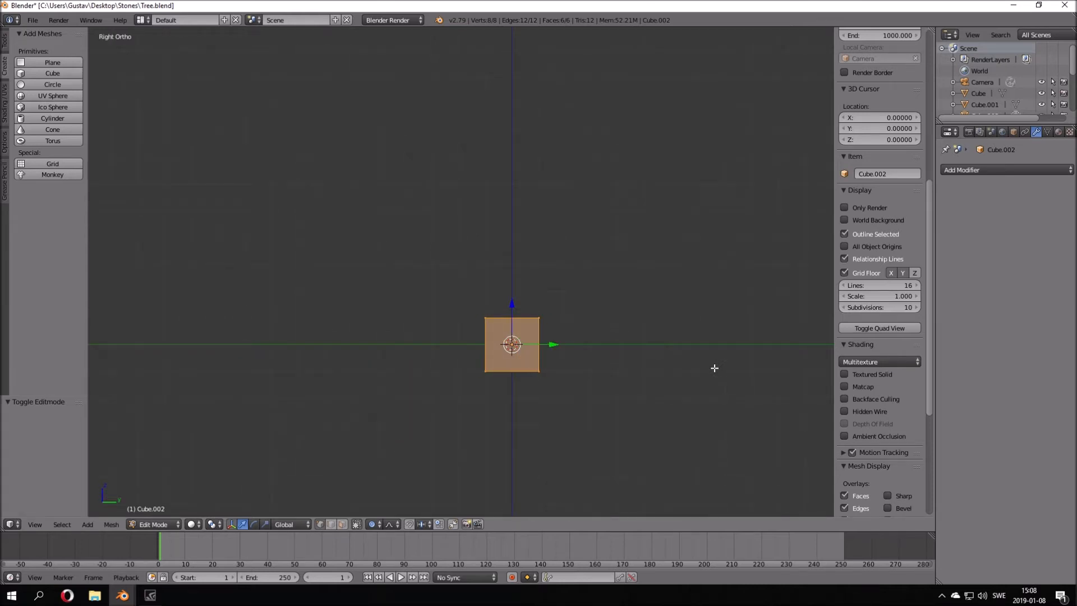
key("KP_7")
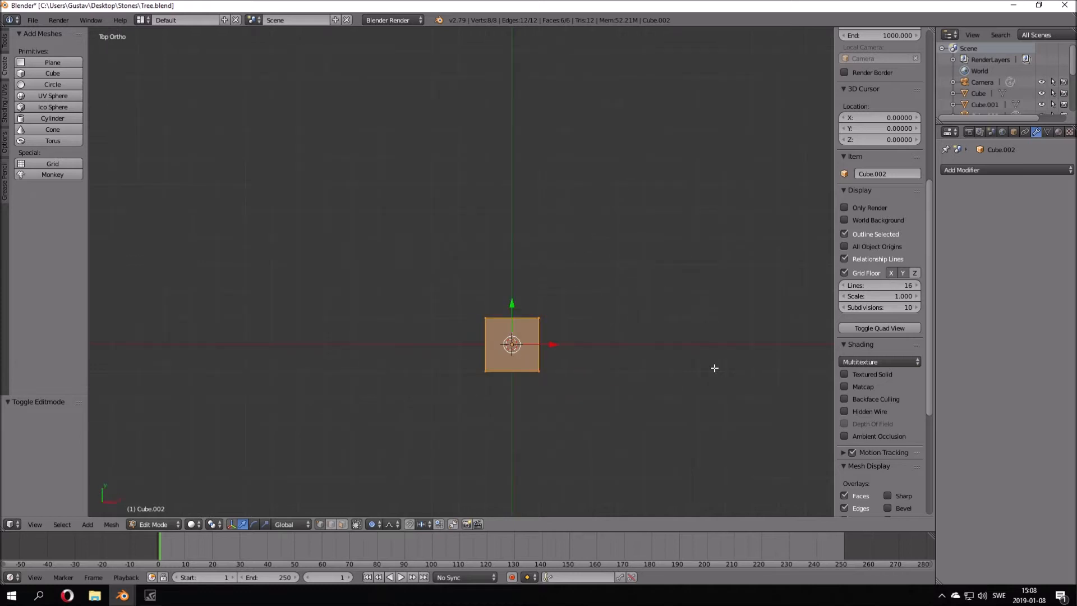
key("KP_1")
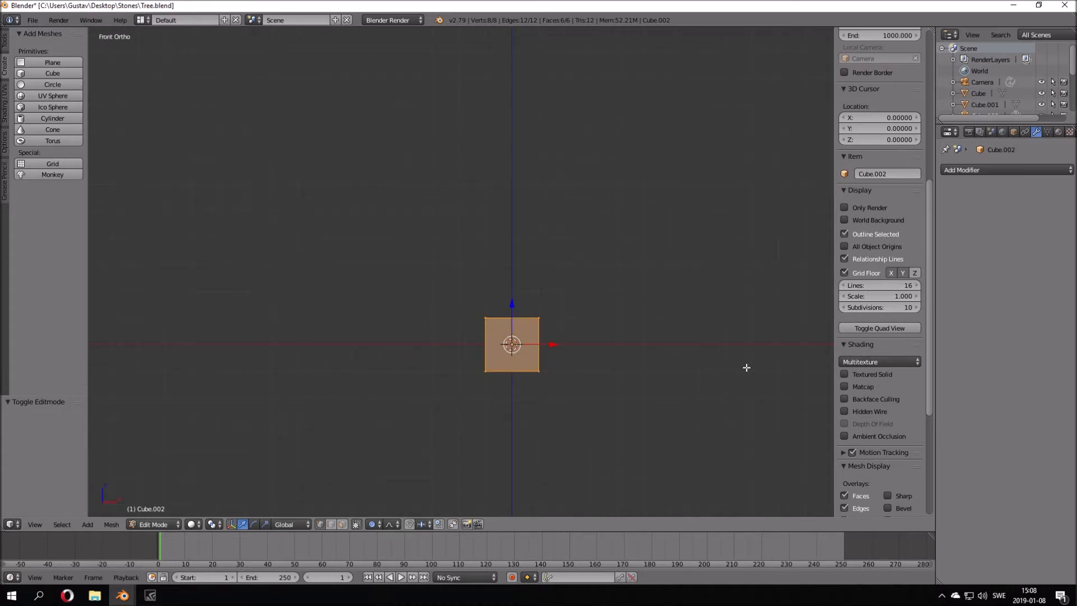
Leave and re-enter Edit Mode on the cube, with wireframe shading and all its vertices deselected
key("Tab")
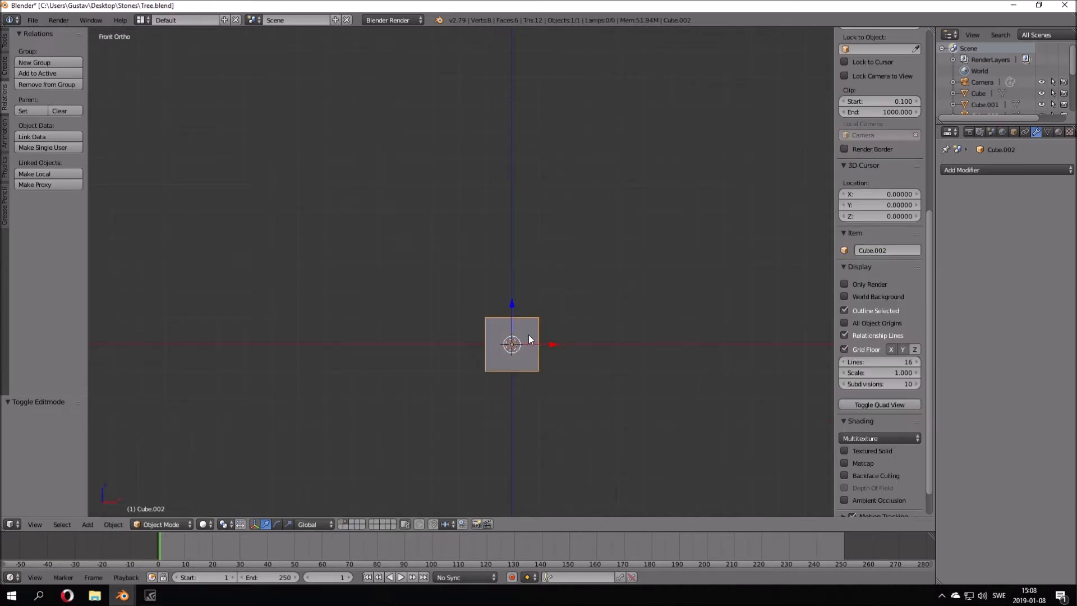
scroll(528, 334, "down", 2)
key("Tab")
key("z")
key("a")
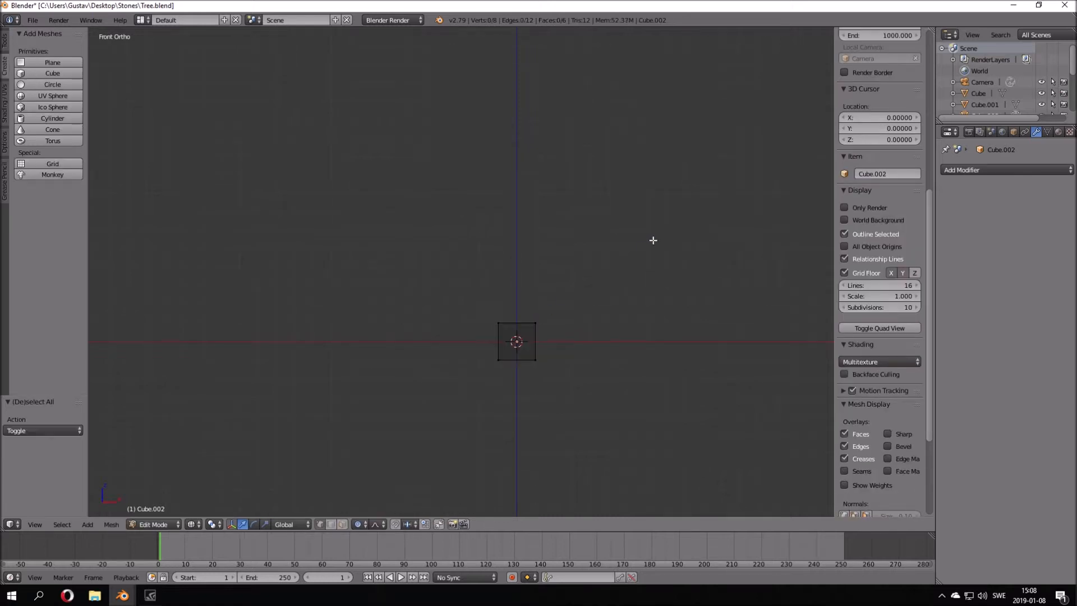
Select the cube's front face in face select mode under solid shading, and restore wireframe shading
middle_click_drag(520, 314, 473, 368)
key("z")
mouse_move(547, 345)
middle_mouse_down()
mouse_move(505, 353)
mouse_move(517, 347)
middle_mouse_up()
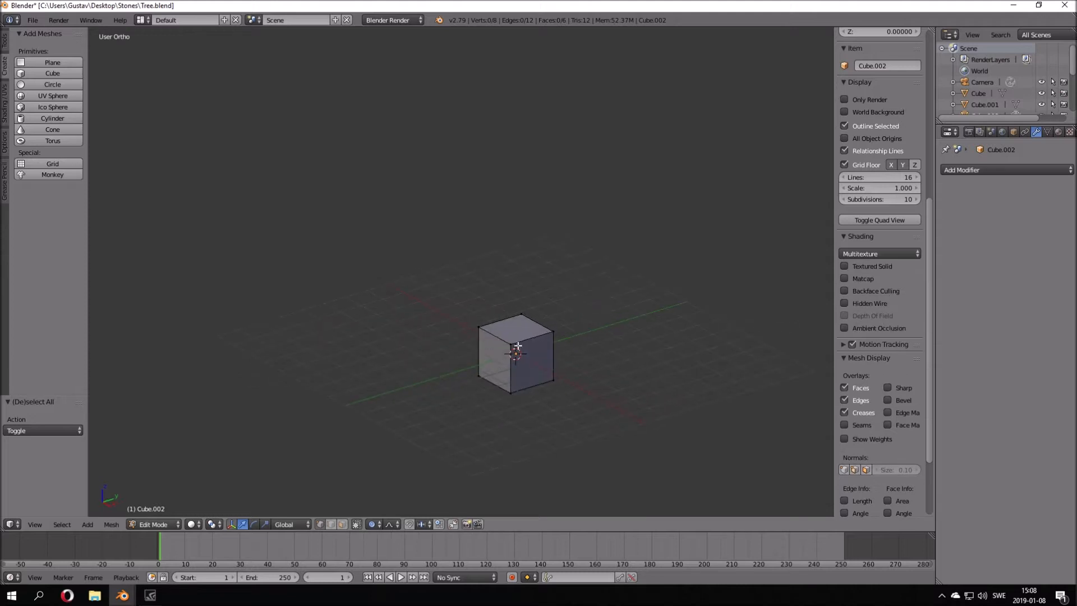
right_click(489, 350)
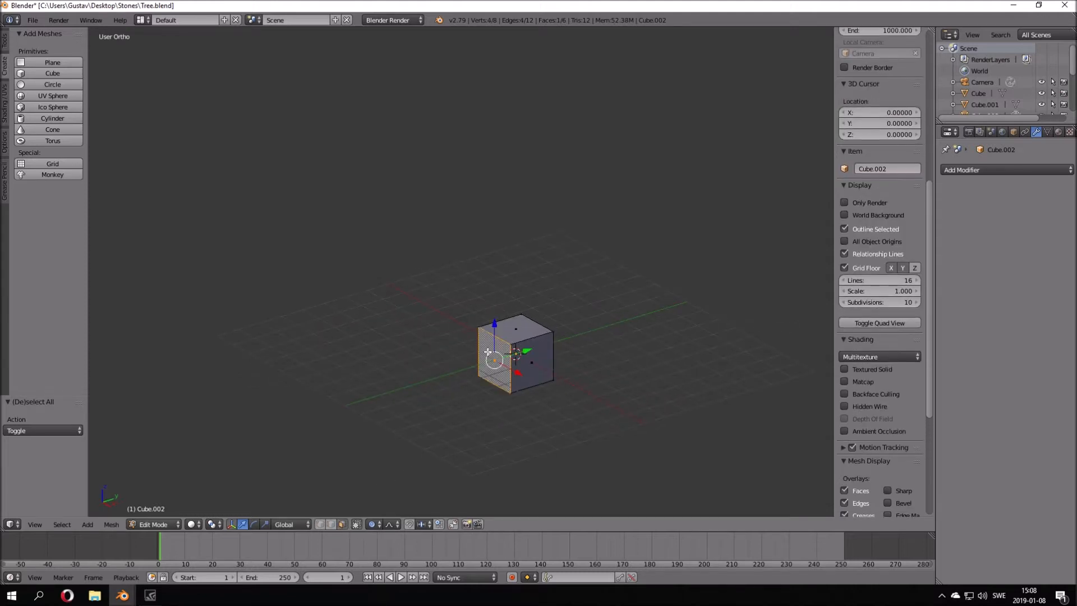
middle_click_drag(464, 384, 493, 360)
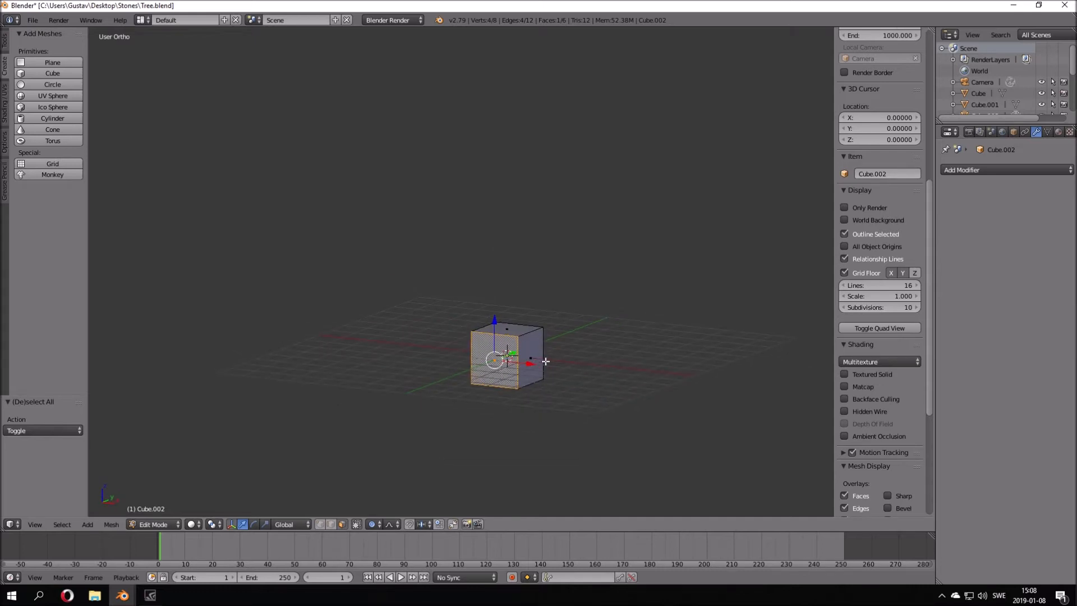
key("z")
middle_click_drag(517, 360, 548, 356)
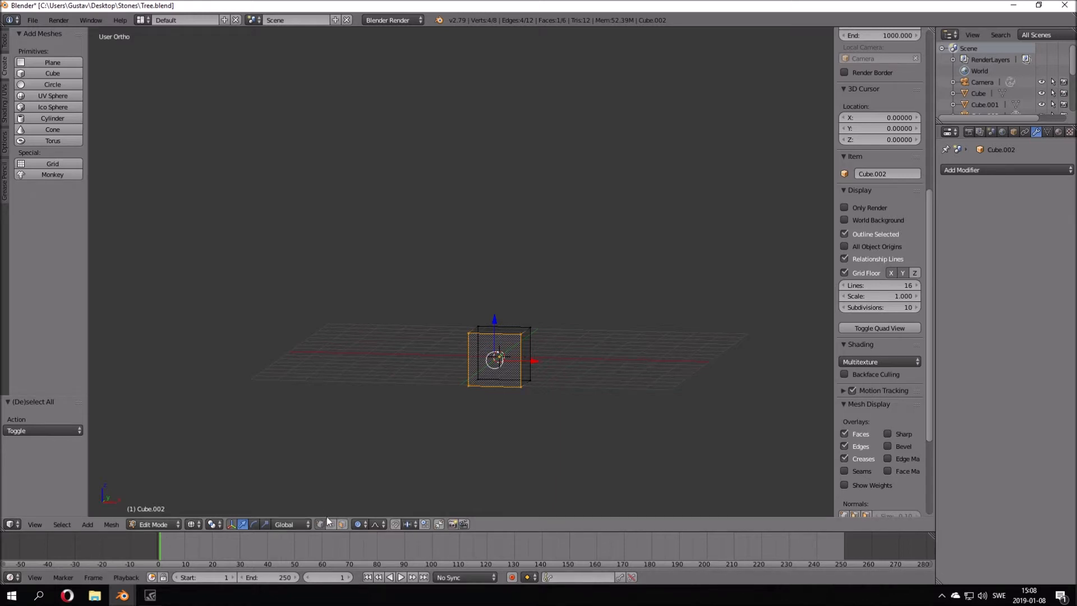
Switch to vertex selection, select one upper corner vertex of the front face, and align to the front view
key("c")
key("Escape")
right_click(521, 335)
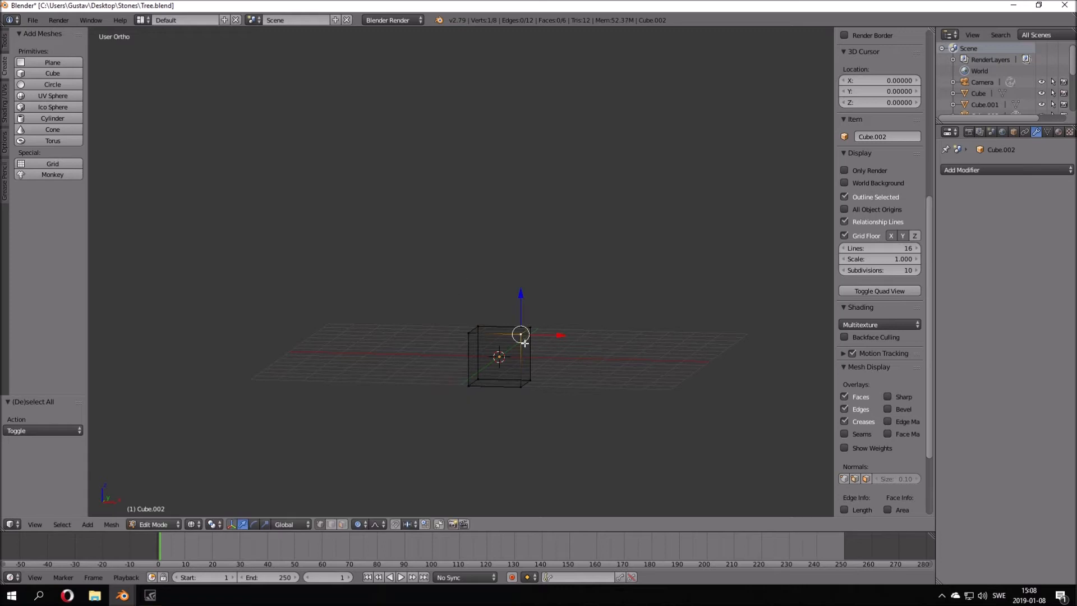
key("KP_1")
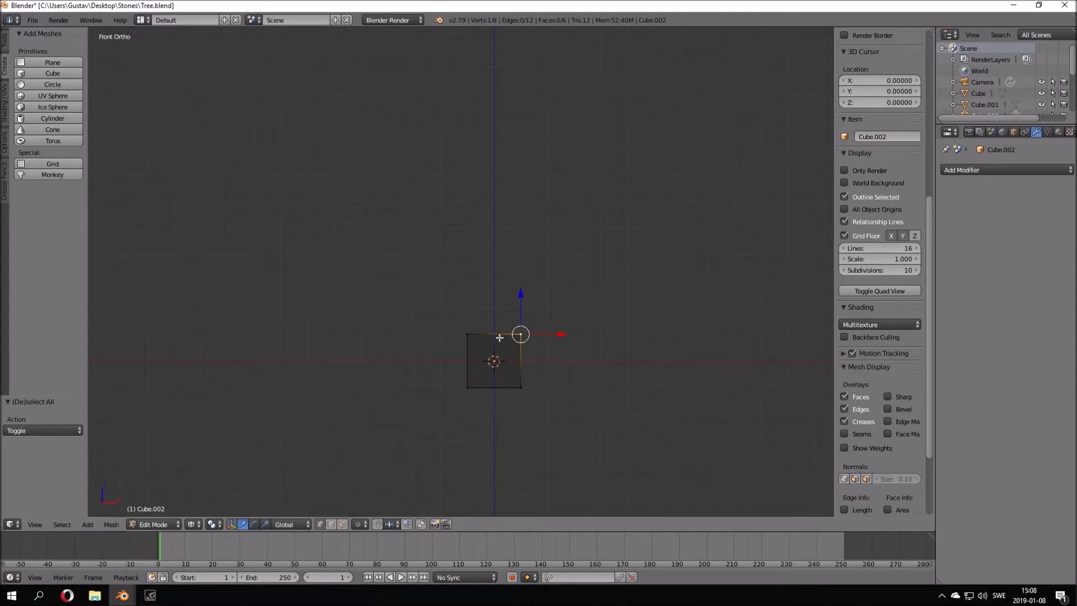
Circle-select all four top vertices of the cube in the front wireframe view
left_click(470, 336, "shift")
key("c")
left_click(474, 312)
left_click_drag(477, 306, 589, 303)
scroll(346, 226, "down", 2)
scroll(403, 213, "up", 3)
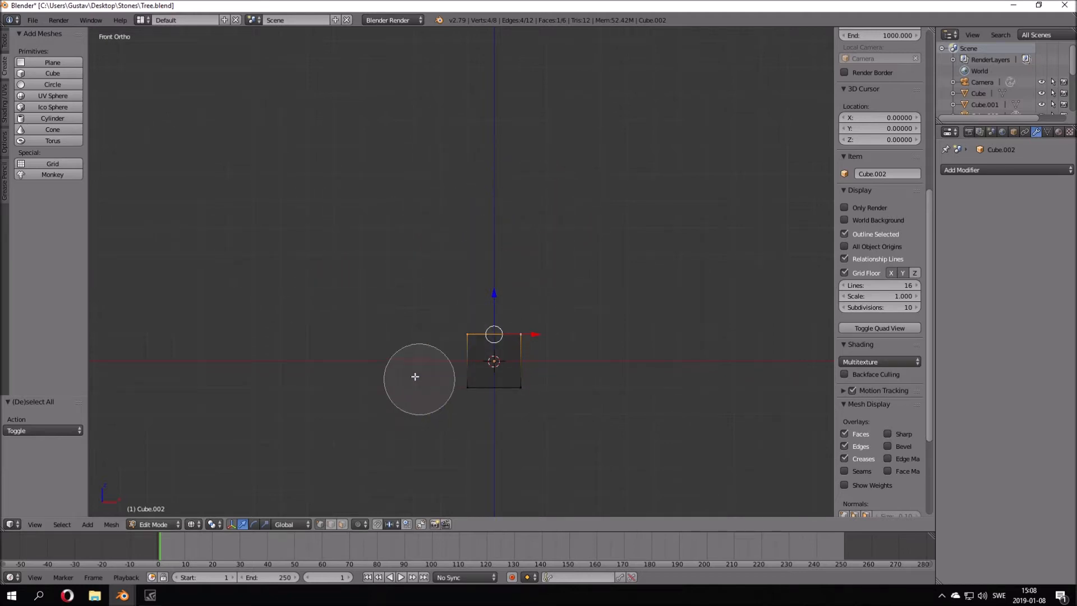
key("Escape")
Clear the selection, circle-select the cube's top vertices from the front again, and deselect them in an angled view
key("a")
key("c")
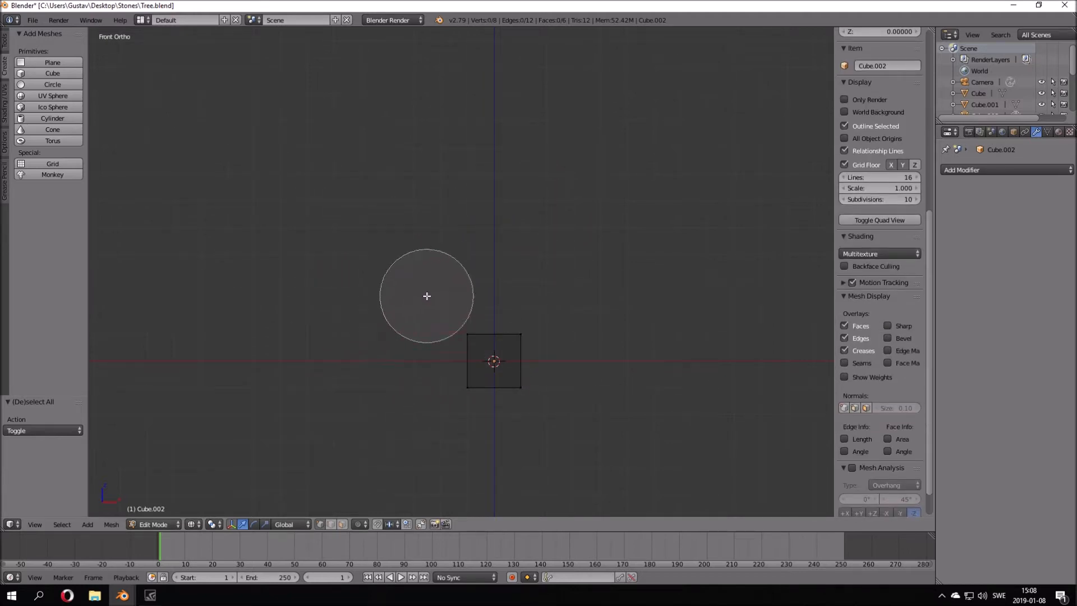
left_click_drag(457, 298, 496, 300)
key("Escape")
mouse_move(579, 306)
middle_mouse_down()
mouse_move(575, 376)
mouse_move(596, 321)
mouse_move(515, 332)
middle_mouse_up()
key("a")
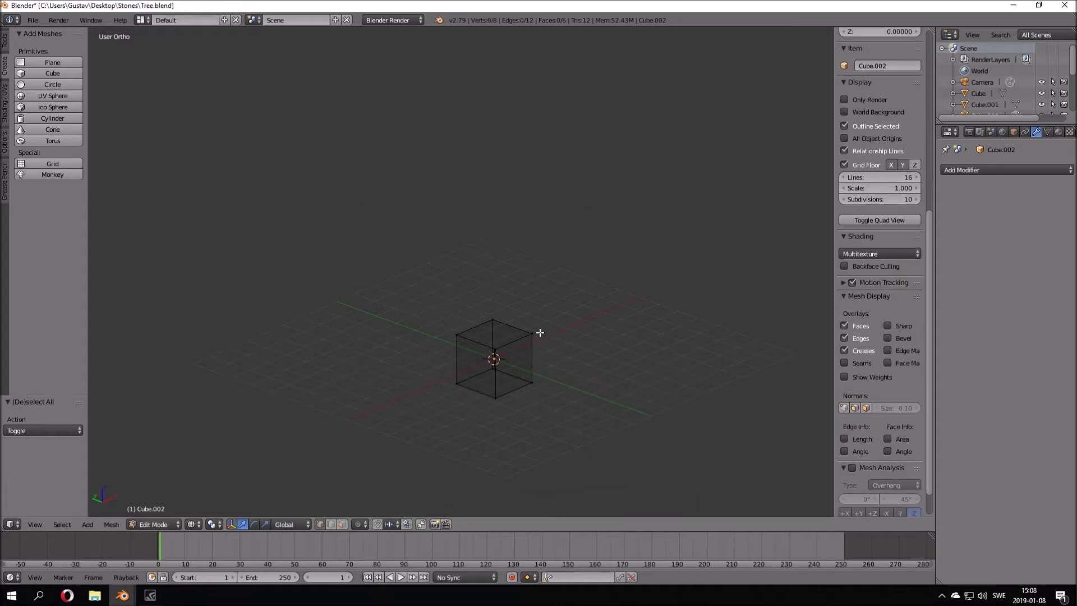
Select the vertices at one vertical edge of the cube and try moving them
right_click(542, 332)
right_click(536, 382, "shift")
key("g")
right_click(608, 348)
middle_click_drag(545, 344, 502, 352)
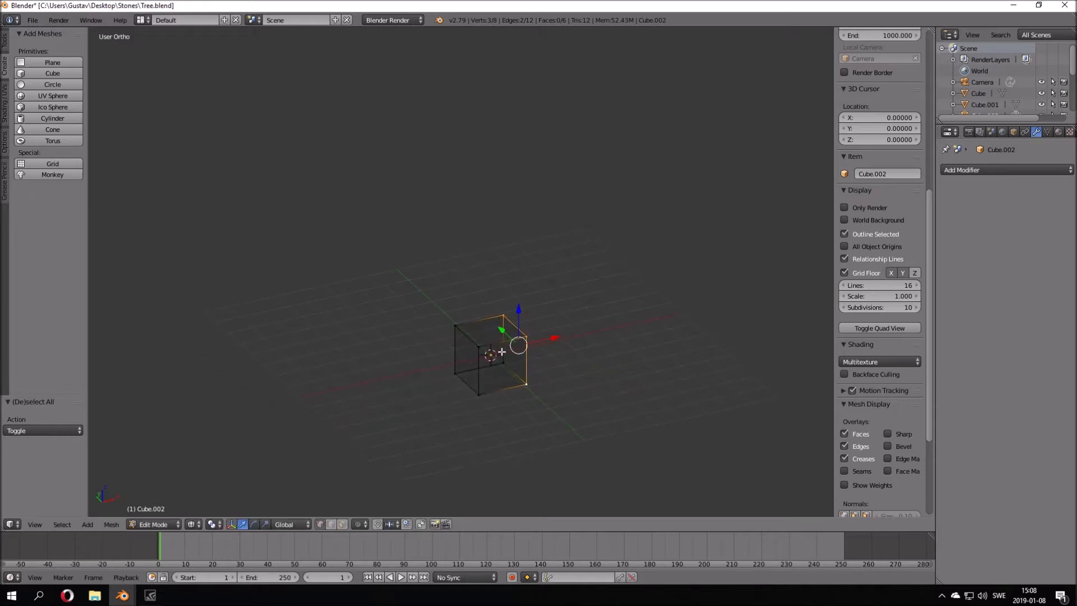
Pick the cube's four top vertices one by one, and clear the selection
right_click(532, 339)
middle_click_drag(532, 339, 514, 315)
right_click(513, 314, "shift")
right_click(453, 316, "shift")
right_click(478, 347, "shift")
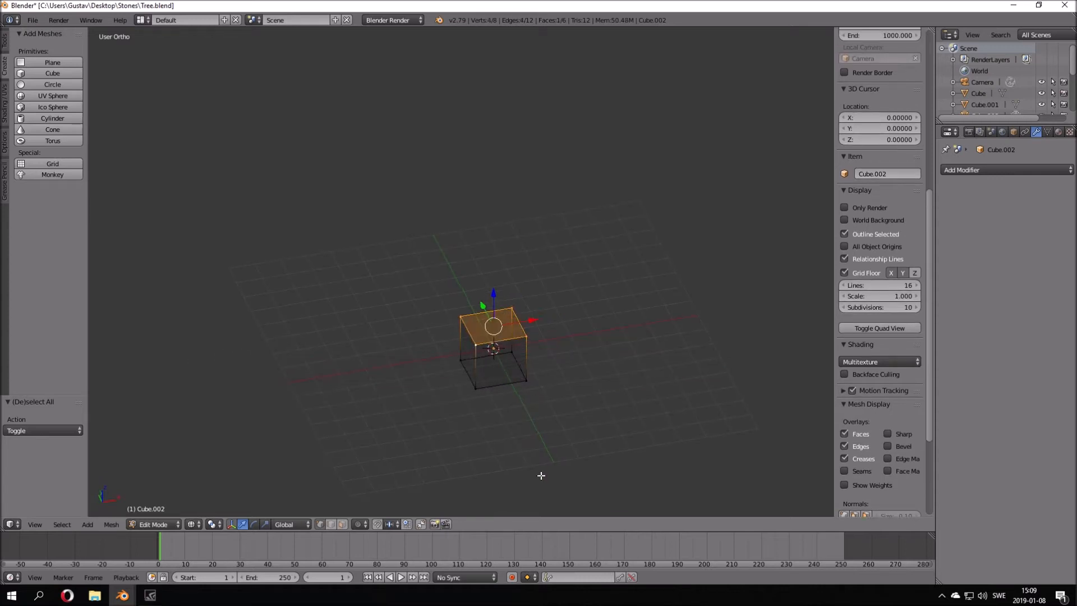
key("a")
Circle-select vertices at the cube's top in an angled view, deselect them, and return to the front view
middle_click_drag(539, 478, 529, 392)
key("c")
left_click_drag(464, 313, 498, 293)
key("Escape")
key("a")
key("KP_1")
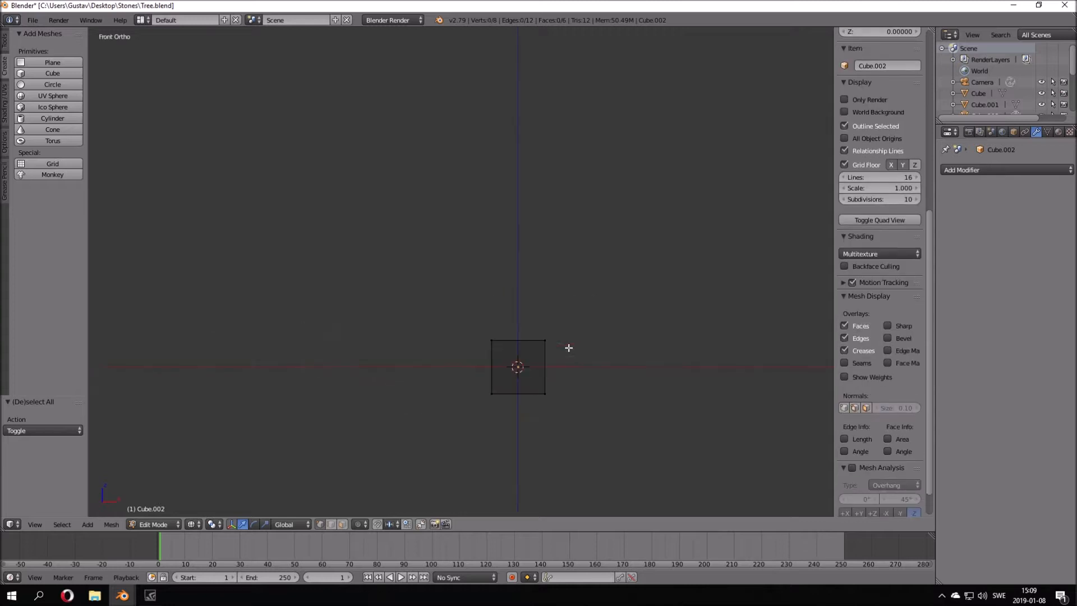
Circle-select the cube's top vertices from the front and try moving them freely
key("c")
left_click_drag(488, 310, 606, 307)
key("Escape")
middle_click_drag(576, 314, 525, 343, "shift")
scroll(525, 343, "down", 3)
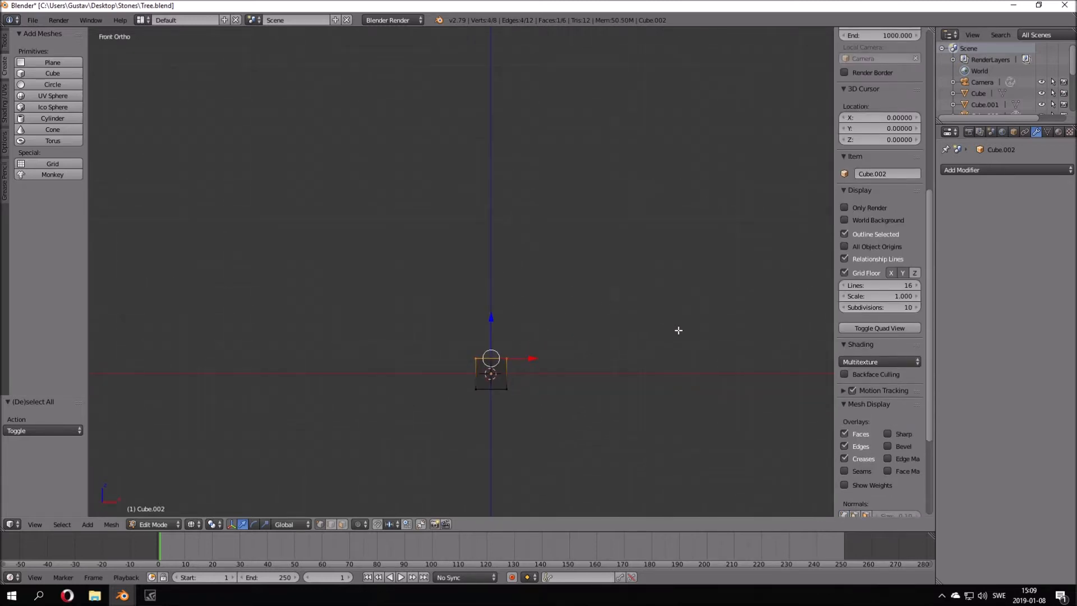
key("g")
key("Escape")
key("g")
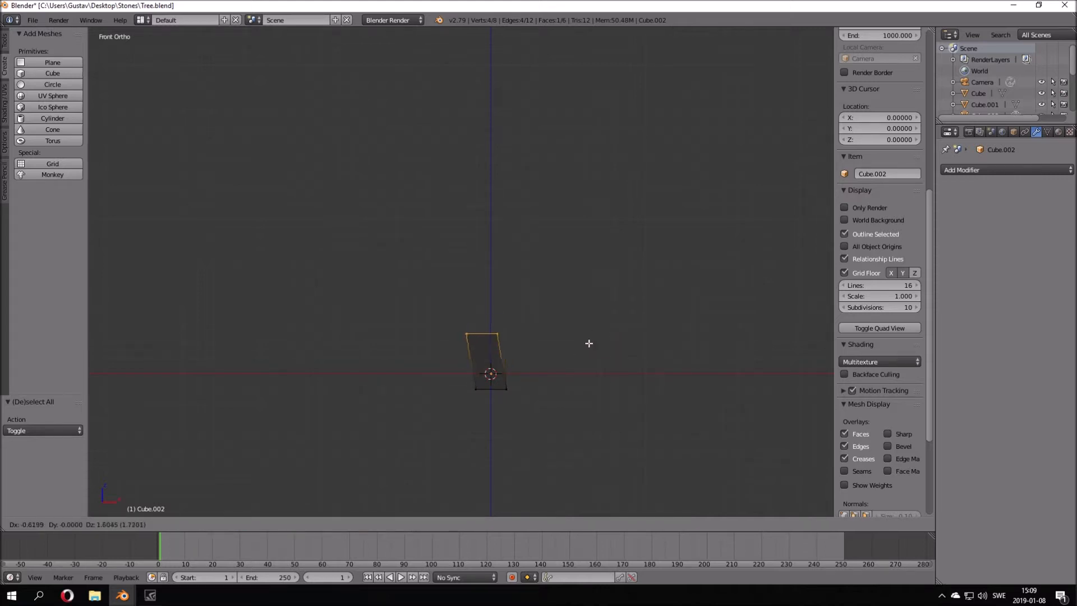
left_click(588, 342)
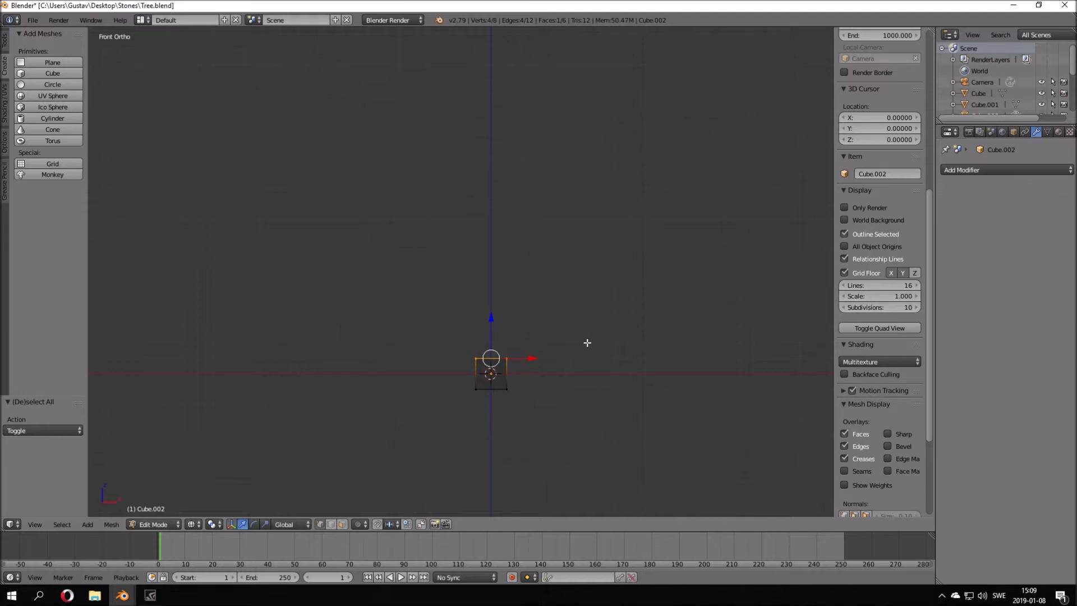
Move the cube's top vertices about 1.6 units up and 0.4 sideways along X, with a slight tilt
key("g")
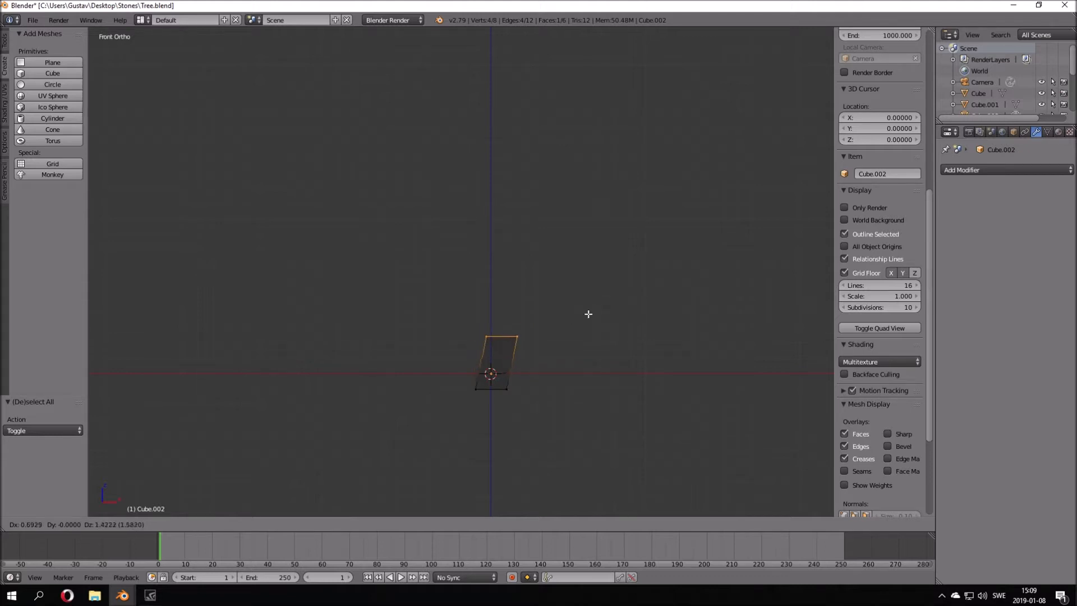
left_click(589, 318)
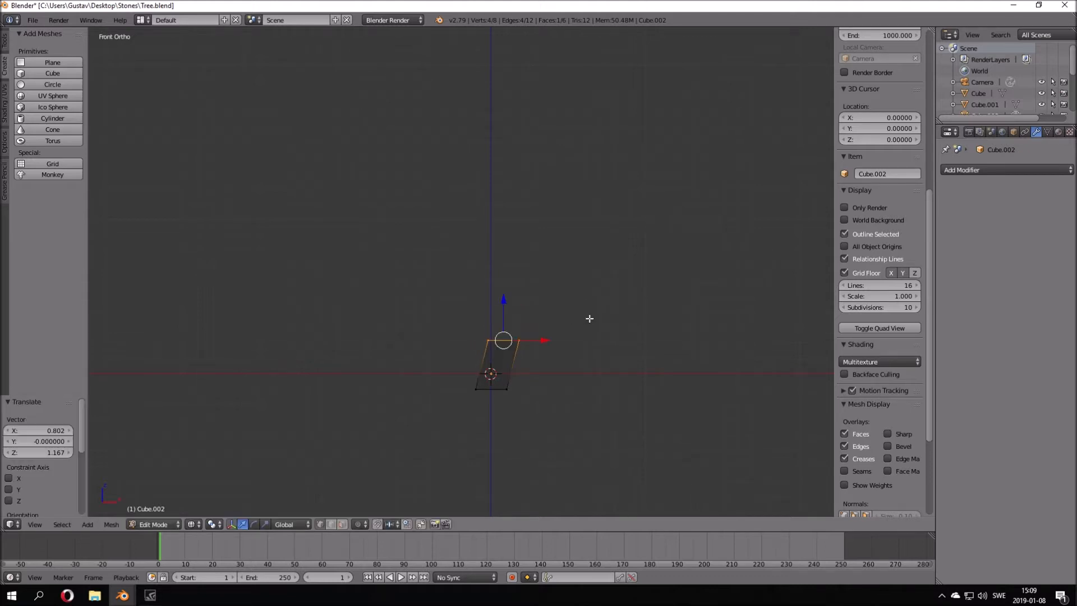
key("g")
left_click(592, 291)
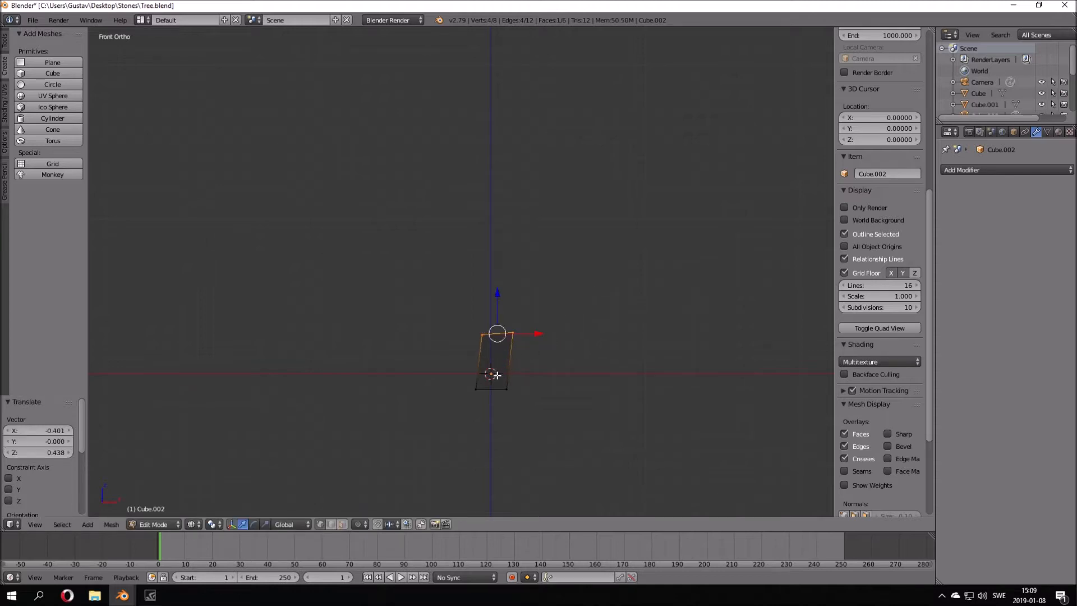
Circle-select the cube's bottom vertices and scale them up slightly to widen the trunk's base
key("a")
key("c")
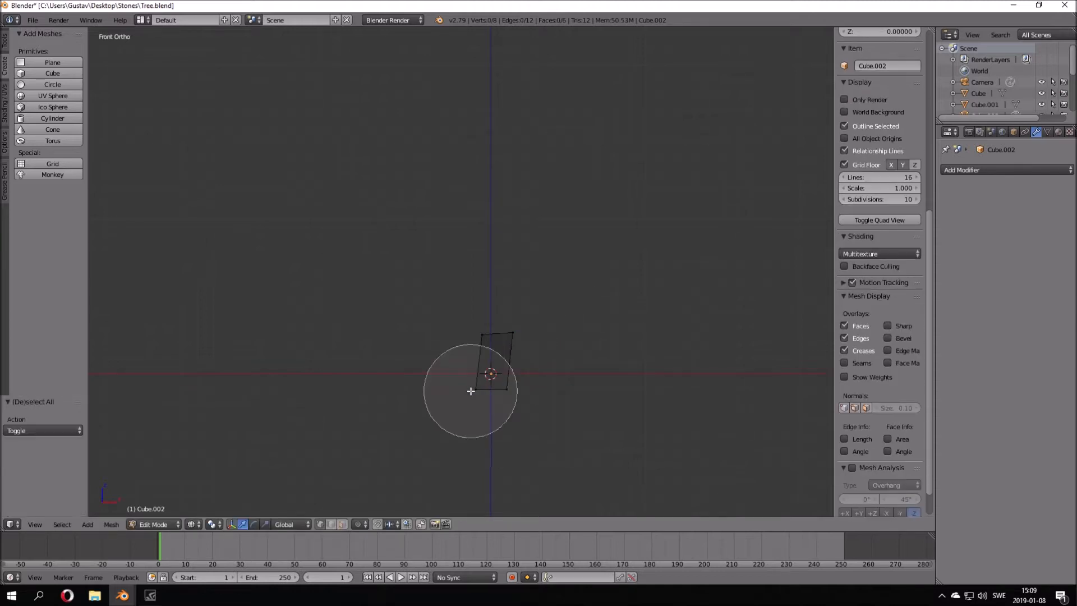
left_click_drag(488, 385, 529, 409)
key("Escape")
key("s")
left_click(662, 381)
Circle-select the top vertices again and extrude them about 4.83 units upward as a new trunk segment
key("a")
key("c")
left_click(491, 332)
key("Escape")
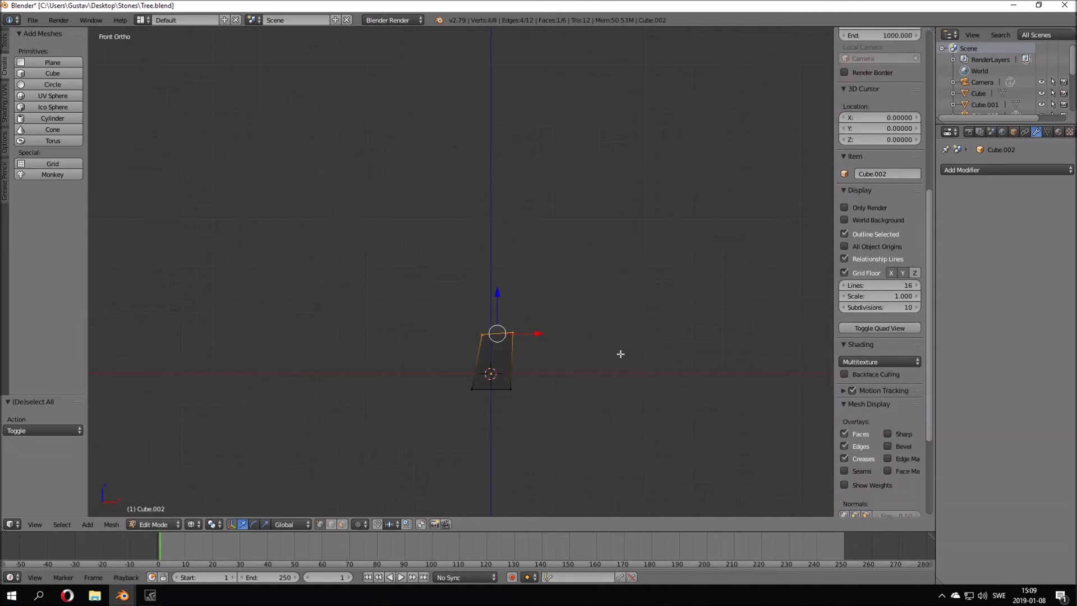
key("e")
left_click(605, 272)
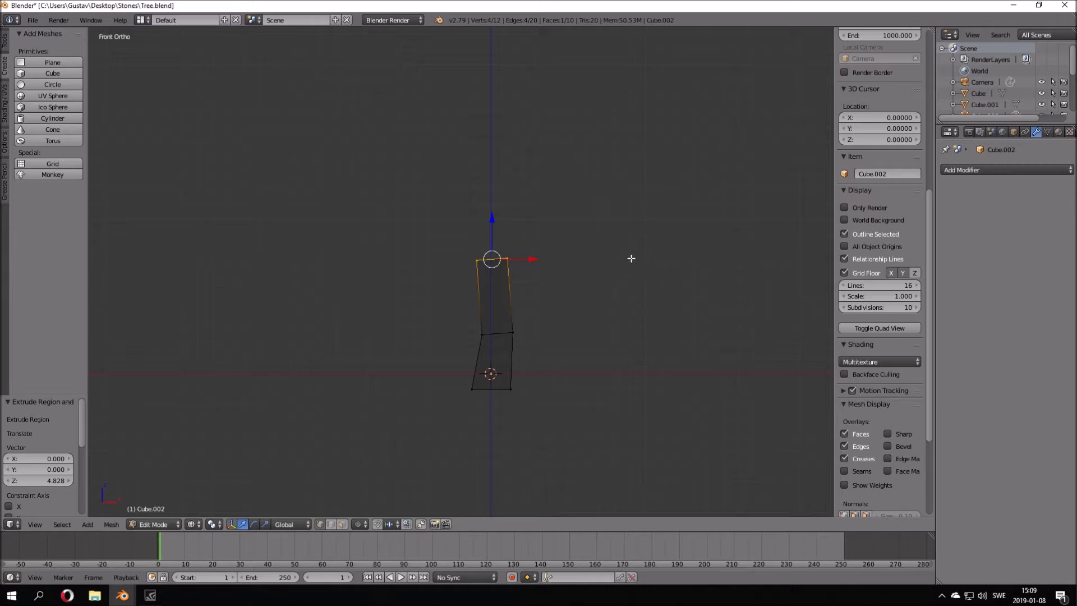
Try rotating and scaling the extruded top face of the trunk
key("r")
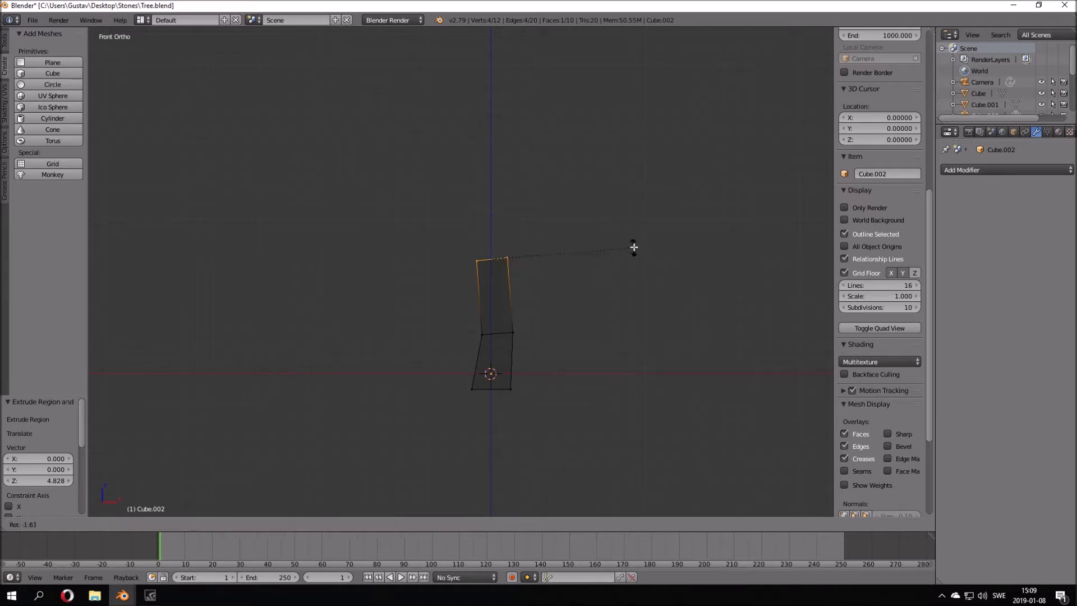
key("Escape")
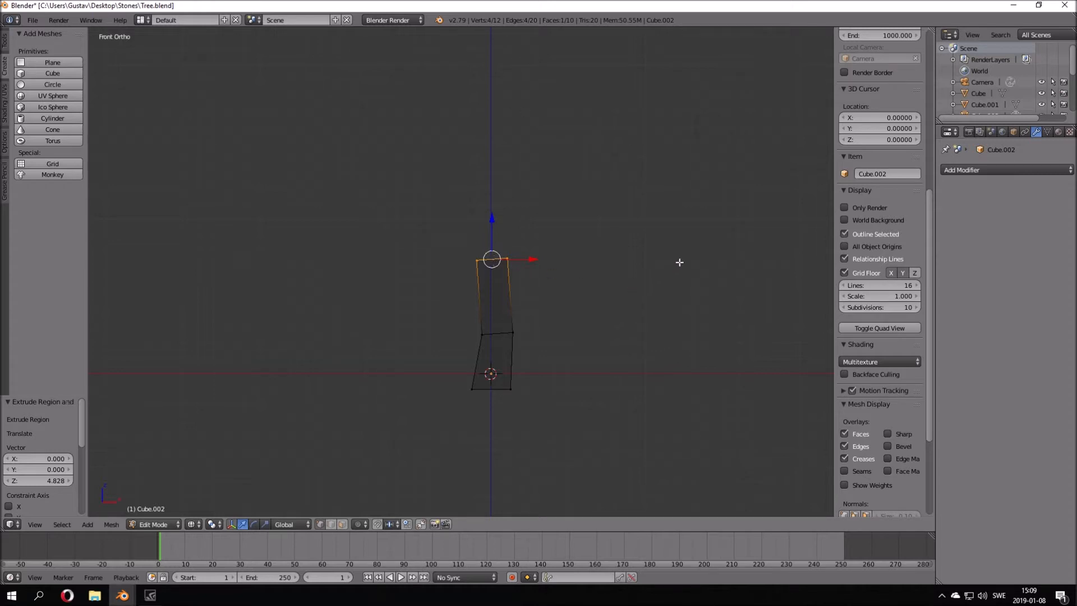
key("s")
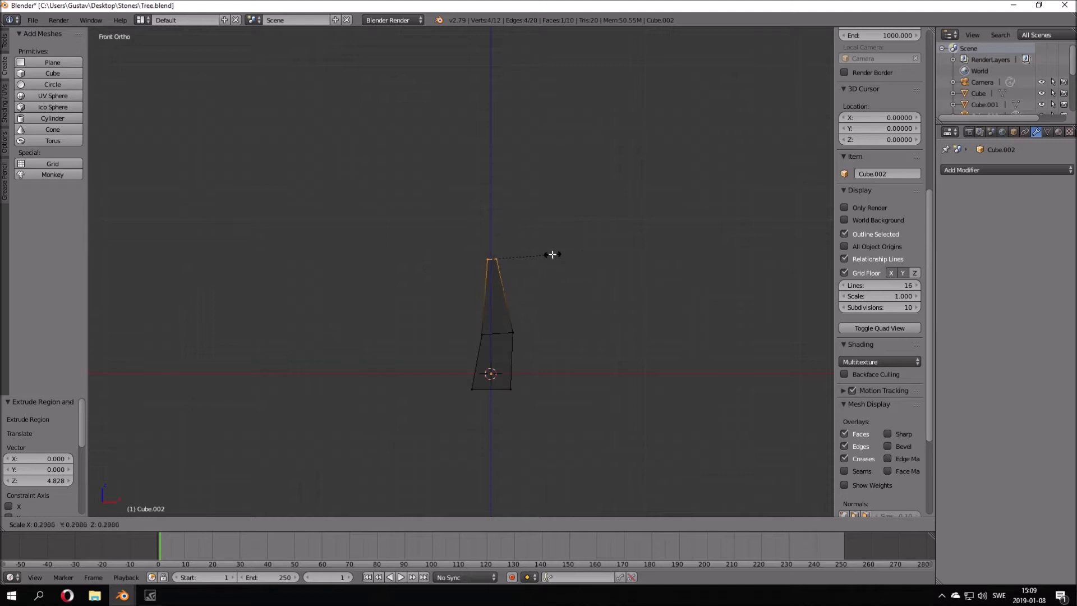
key("Escape")
Try extruding two more trunk segments with an 18.5° rotation between them, and undo them
key("e")
left_click(529, 173)
middle_click_drag(536, 182, 526, 219, "shift")
key("r")
left_click(503, 264)
key("e")
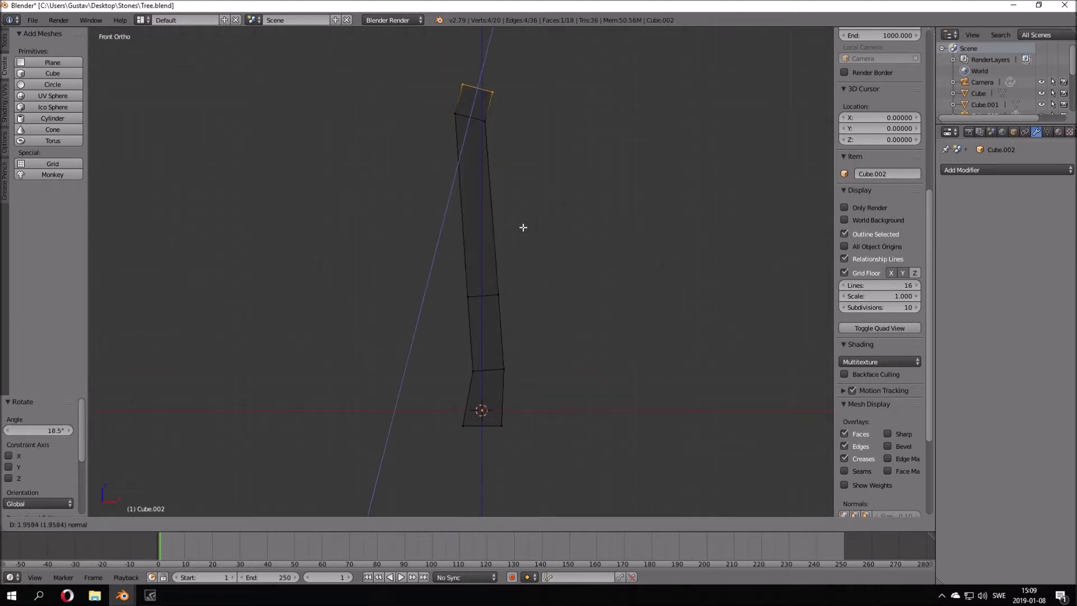
left_click(562, 171)
middle_click_drag(560, 177, 546, 236, "shift")
scroll(545, 235, "down", 2)
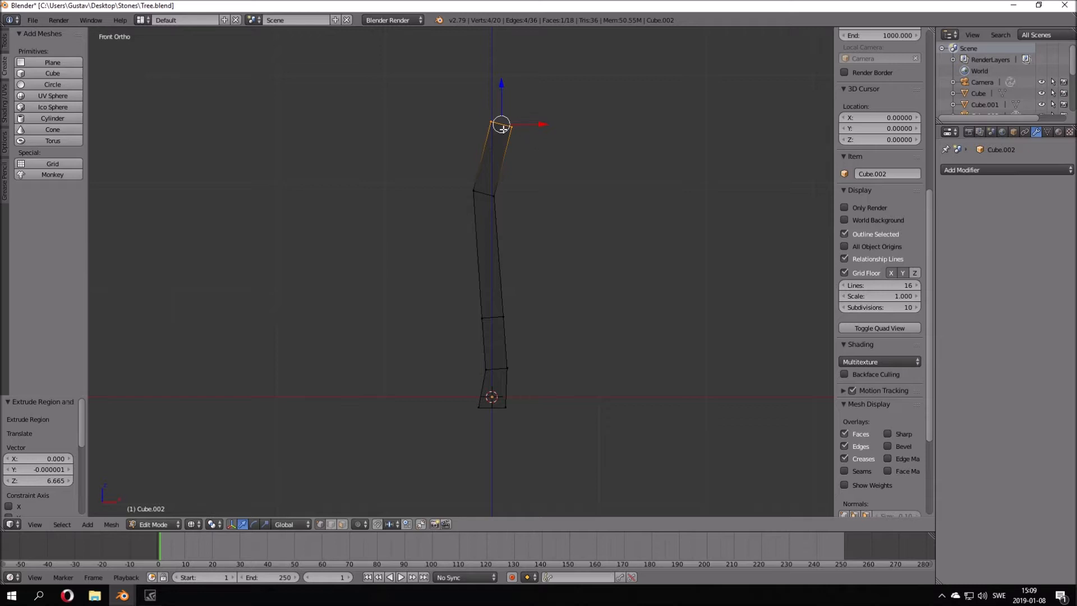
key("ctrl+z")
Scale the trunk's top face down to about 0.82 of its size
scroll(508, 302, "up", 3)
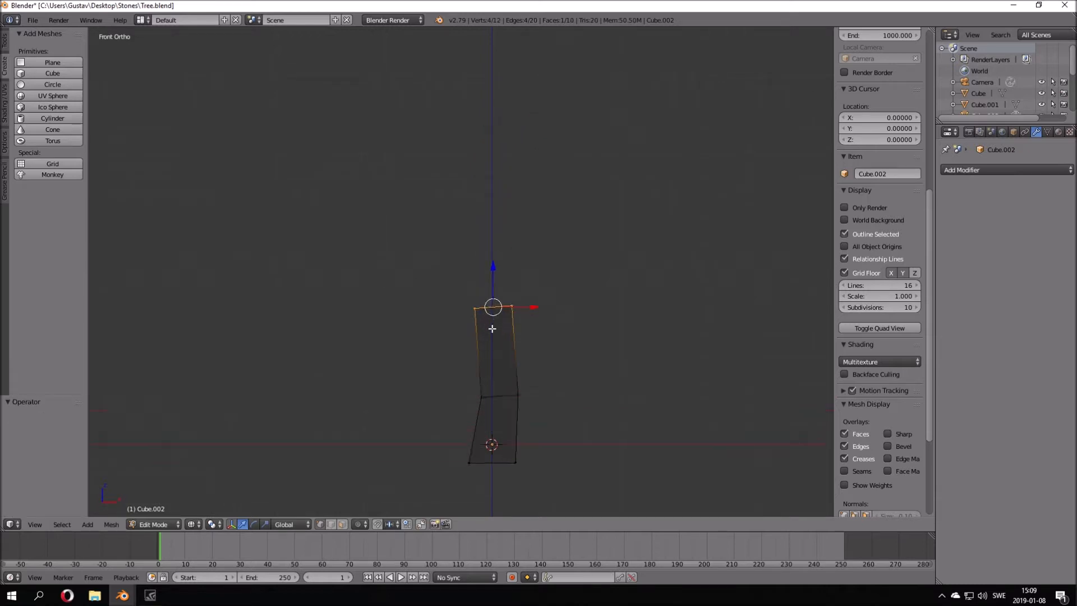
key("s")
left_click(598, 307)
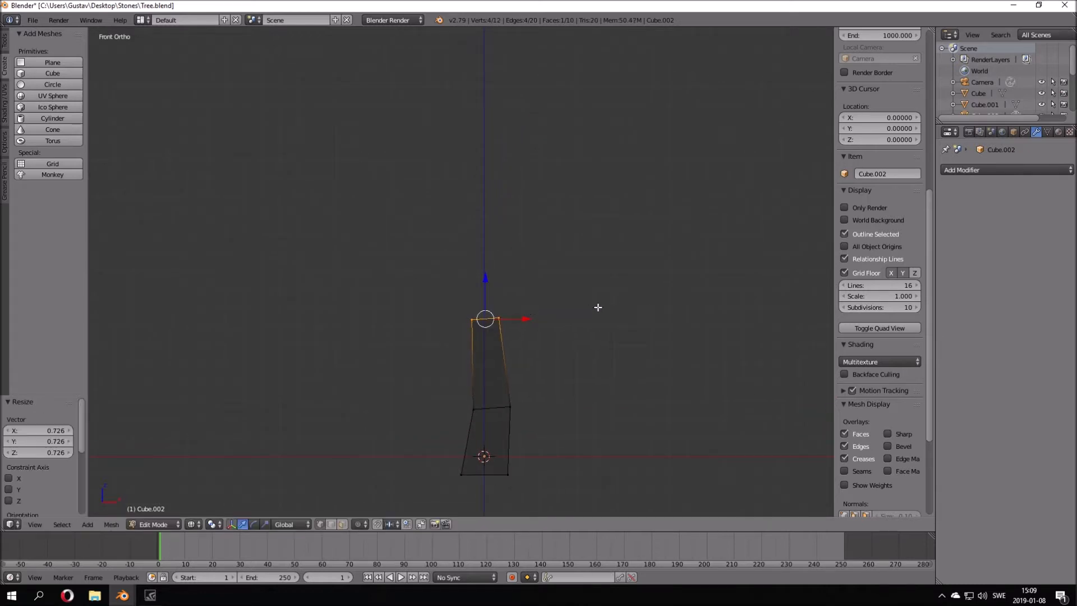
key("s")
left_click(612, 306)
Try extruding the trunk's top face, cancel the movement, and undo the leftover duplicate vertices
key("e")
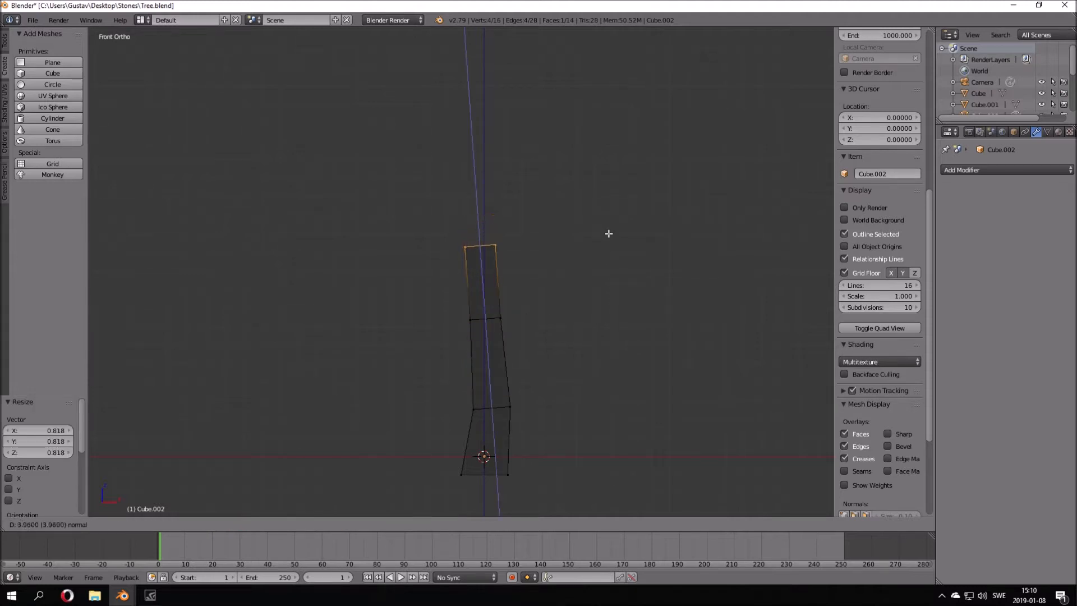
right_click(596, 258)
key("ctrl+z")
key("e")
right_click(529, 303)
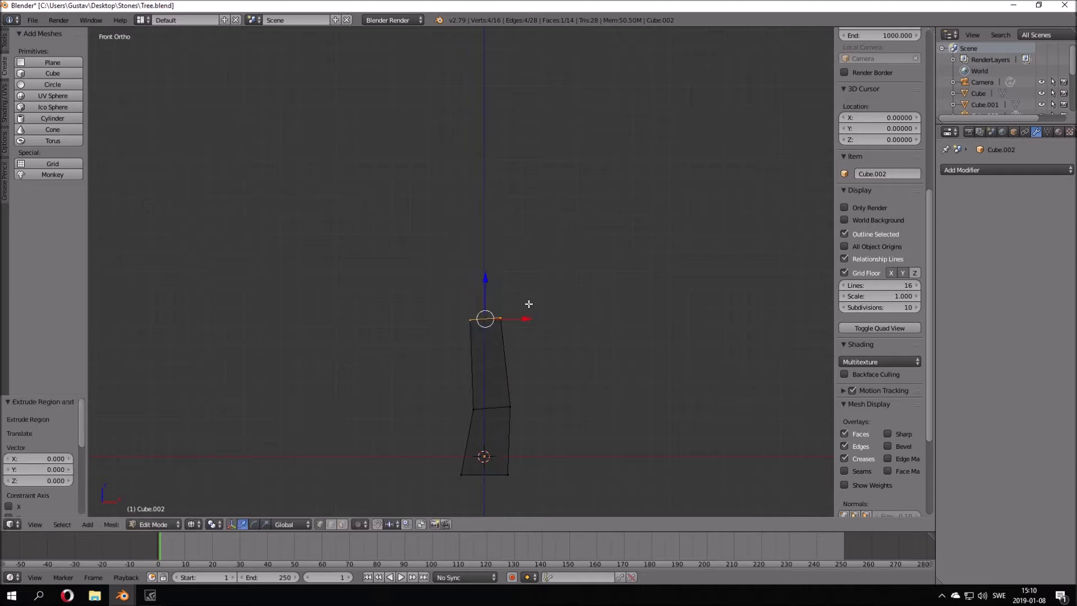
key("ctrl+z")
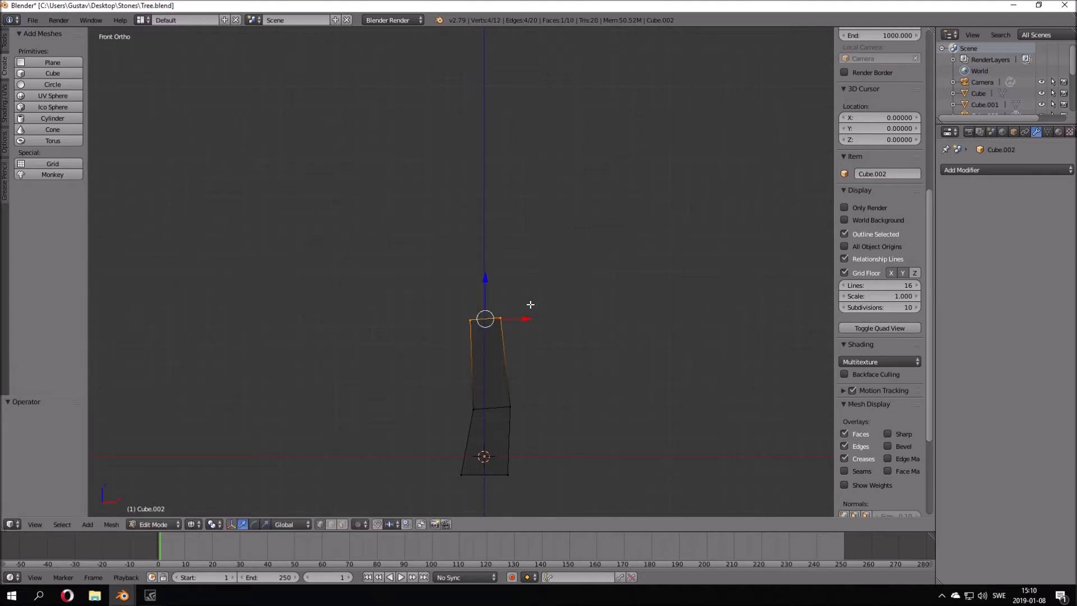
Extrude the trunk's top face about 4.69 units upward and rotate the new top by 12°
key("e")
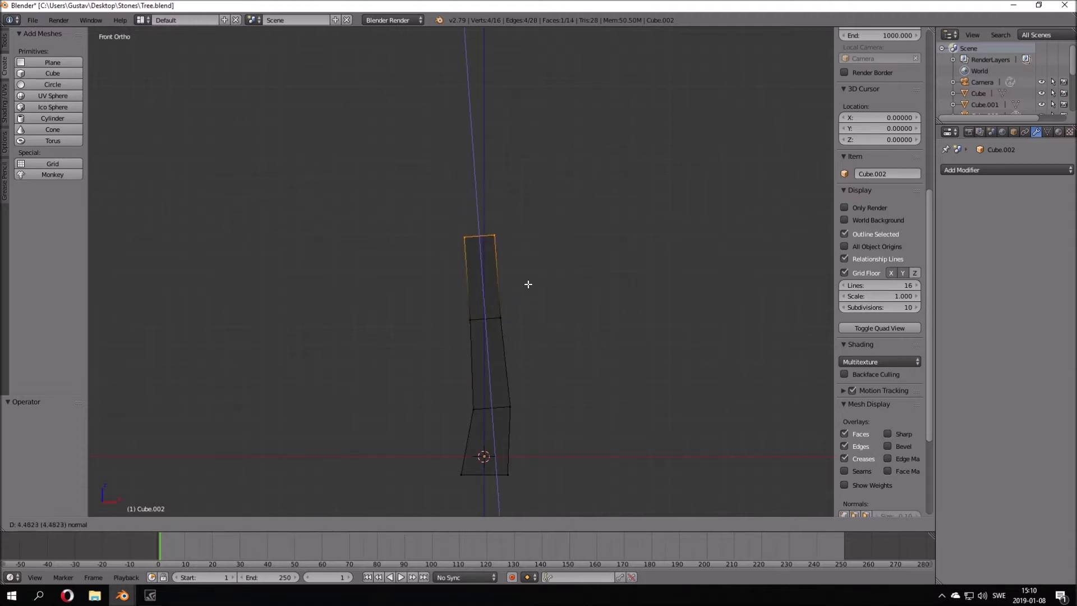
left_click(544, 279)
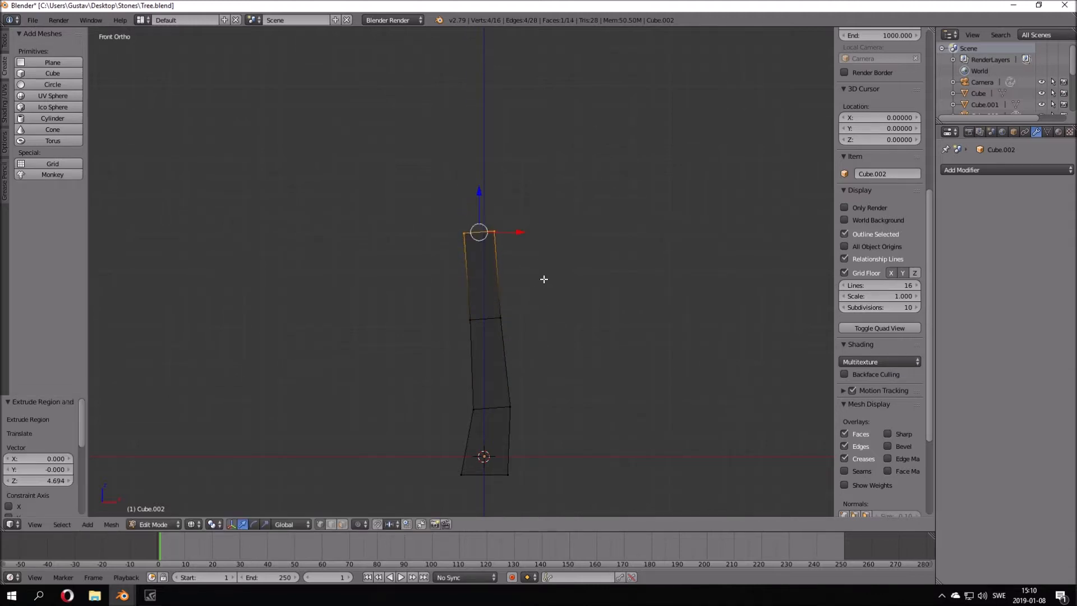
type("r12")
key("Return")
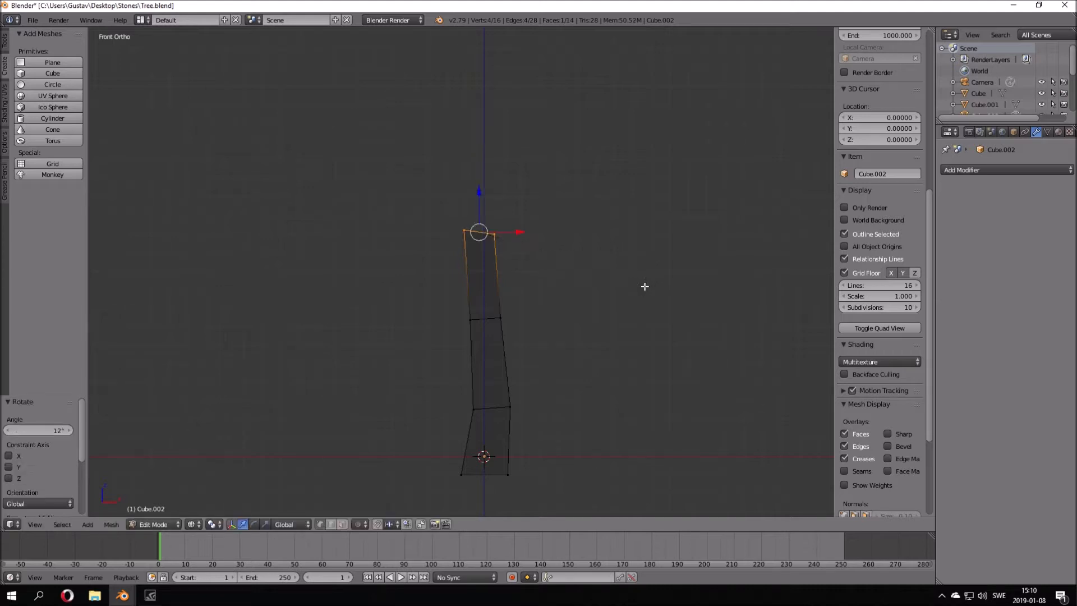
Scale the top face to 0.75 and extrude a further trunk segment of about 4.32 units
type("s.75")
key("Return")
middle_click_drag(584, 250, 573, 275, "shift")
key("e")
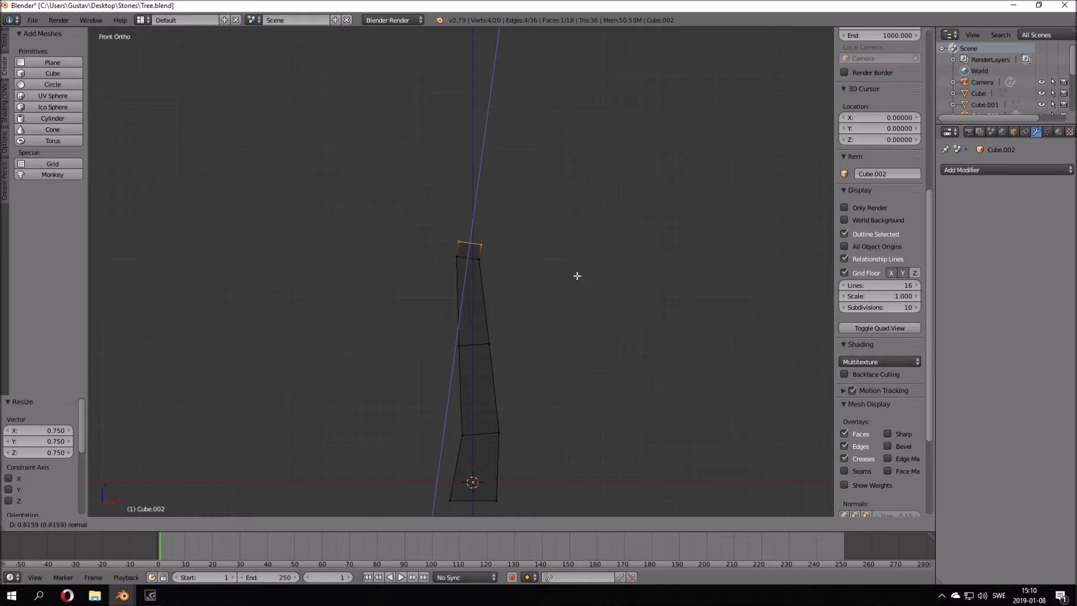
left_click(594, 215)
Rotate the new top face by about -9.75° and scale it down to about 0.7
key("r")
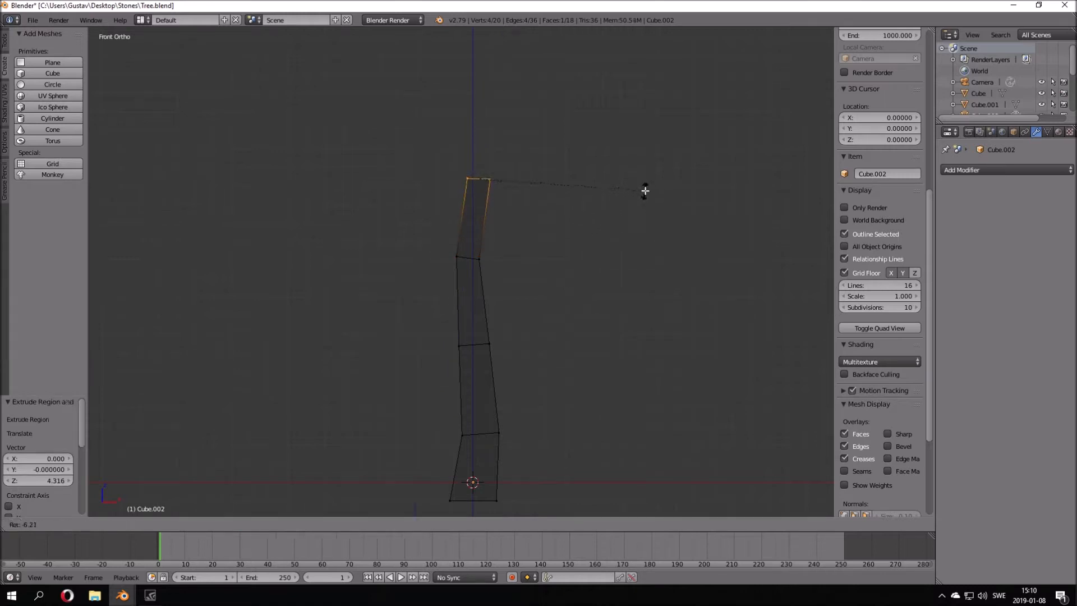
left_click(656, 177)
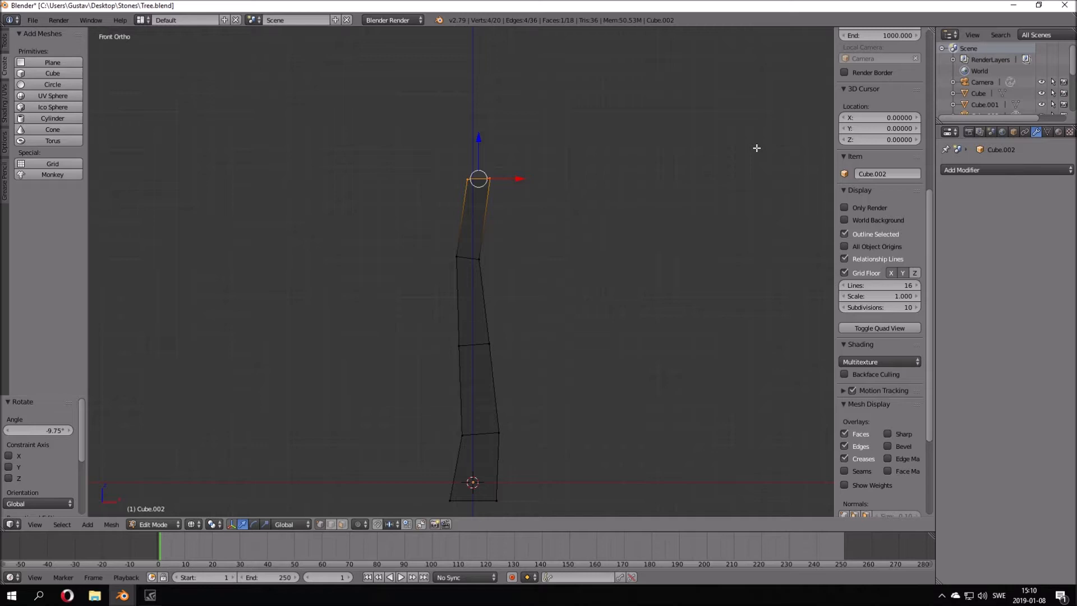
key("s")
left_click(671, 152)
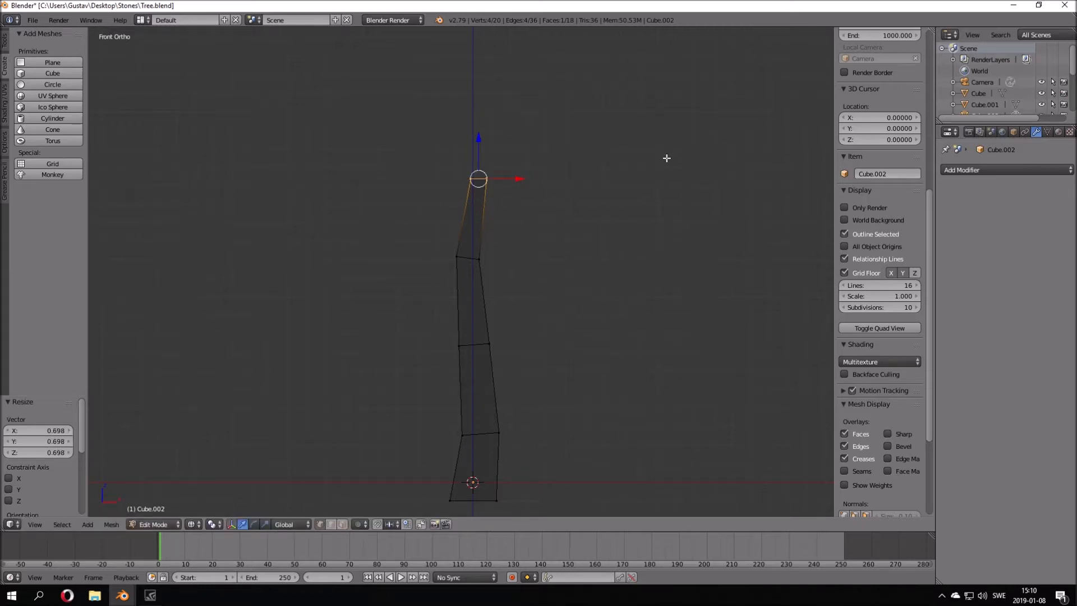
Extrude a final segment about 3.63 units long and narrow its tip to about 0.37, shifted slightly sideways
key("e")
left_click(645, 90)
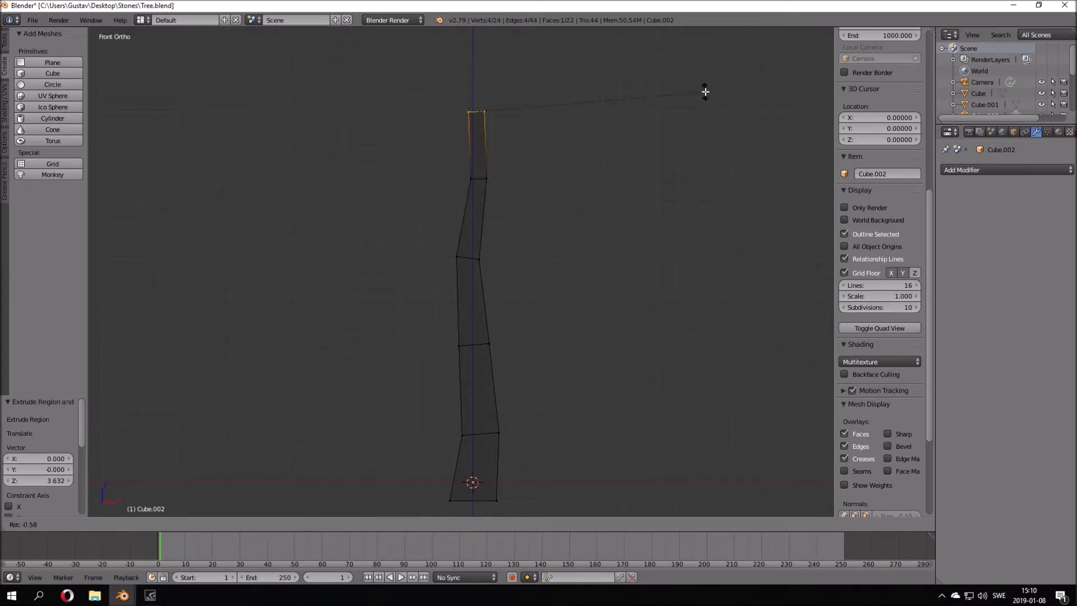
key("s")
left_click(554, 110)
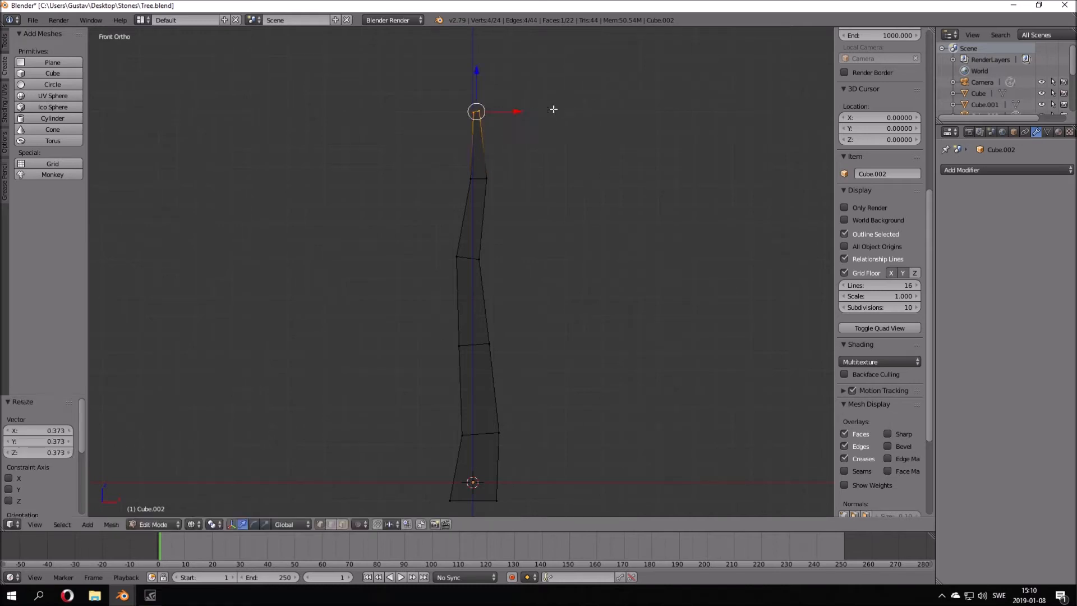
key("g")
left_click(548, 109)
Switch to a solid-shaded perspective view of the whole trunk and select only a vertex at its tip
scroll(541, 120, "down", 3)
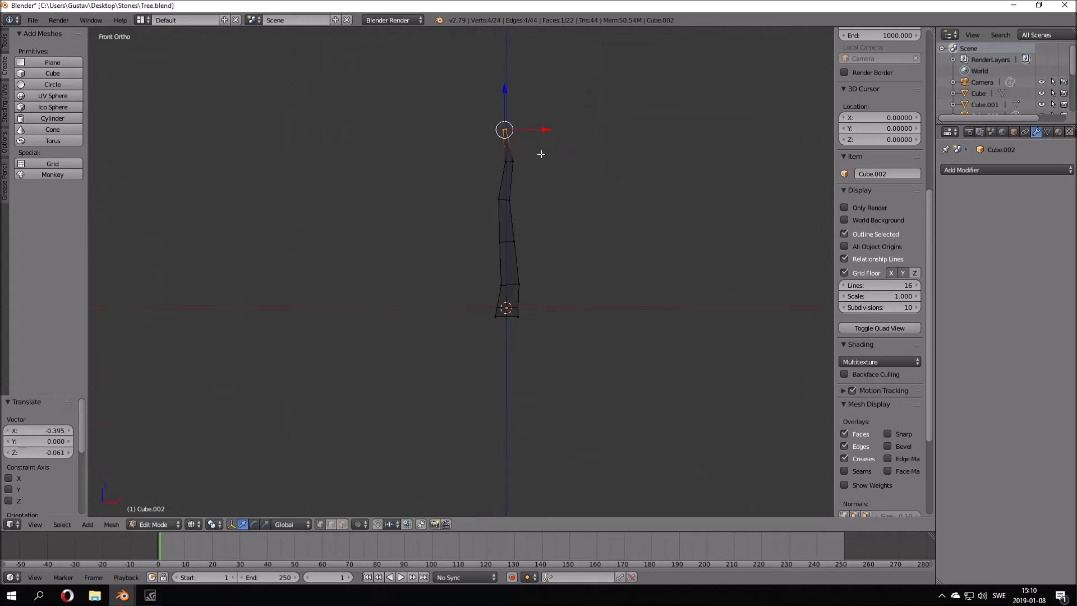
key("z")
key("z")
middle_click_drag(517, 176, 434, 227)
scroll(434, 227, "down", 1)
key("KP_5")
key("a")
mouse_move(570, 192)
middle_mouse_down()
mouse_move(444, 192)
mouse_move(680, 183)
mouse_move(528, 213)
mouse_move(361, 216)
mouse_move(497, 241)
middle_mouse_up()
key("z")
right_click(486, 158)
scroll(548, 154, "up", 5)
scroll(523, 227, "down", 3)
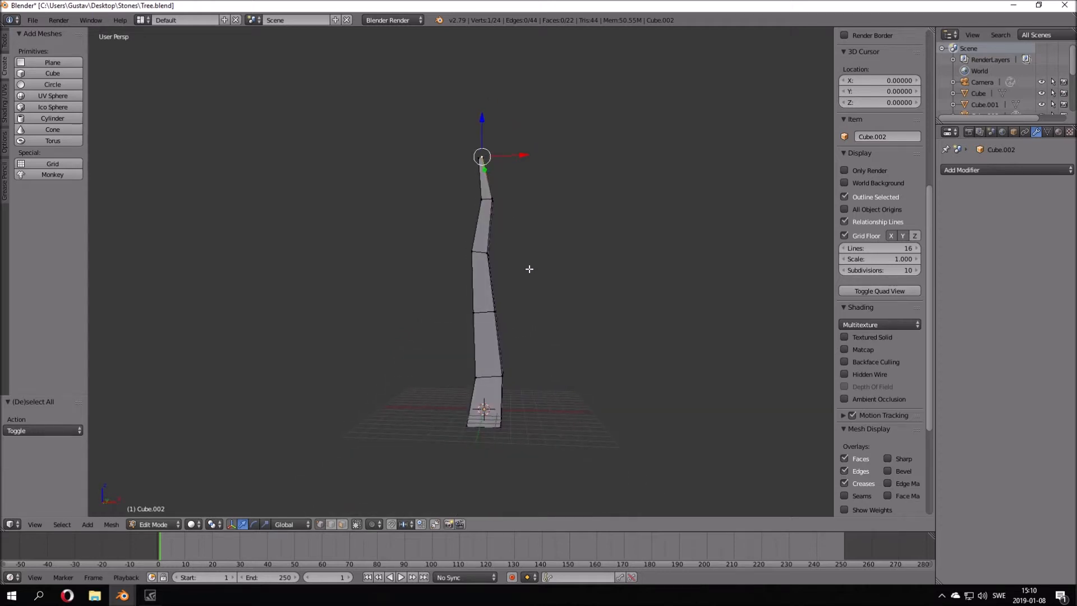
Add a single loop cut around the trunk's middle segment
key("ctrl+r")
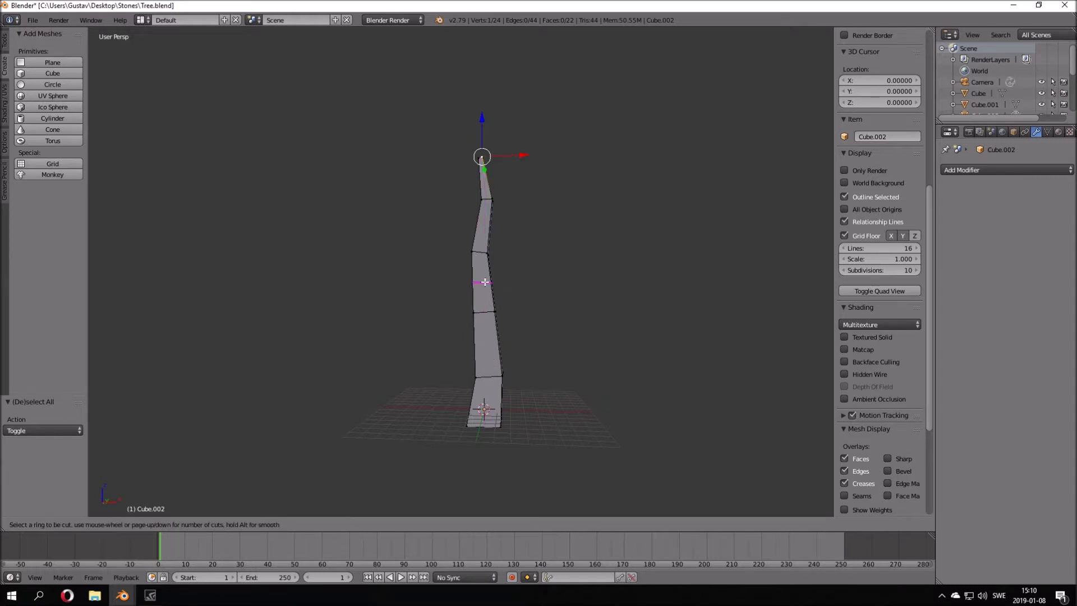
scroll(485, 282, "up", 5)
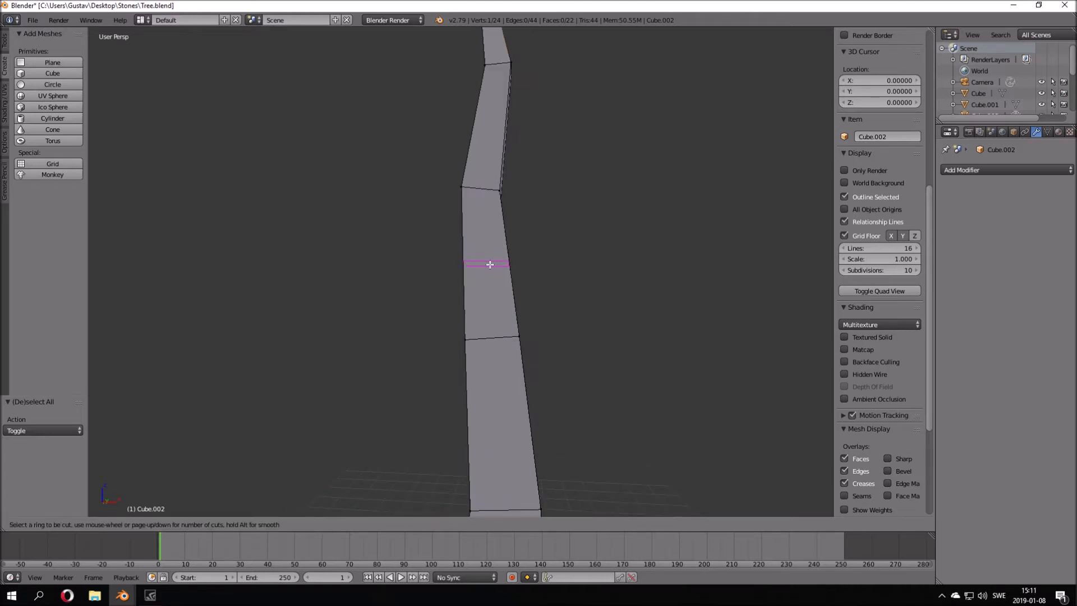
scroll(490, 264, "down", 4)
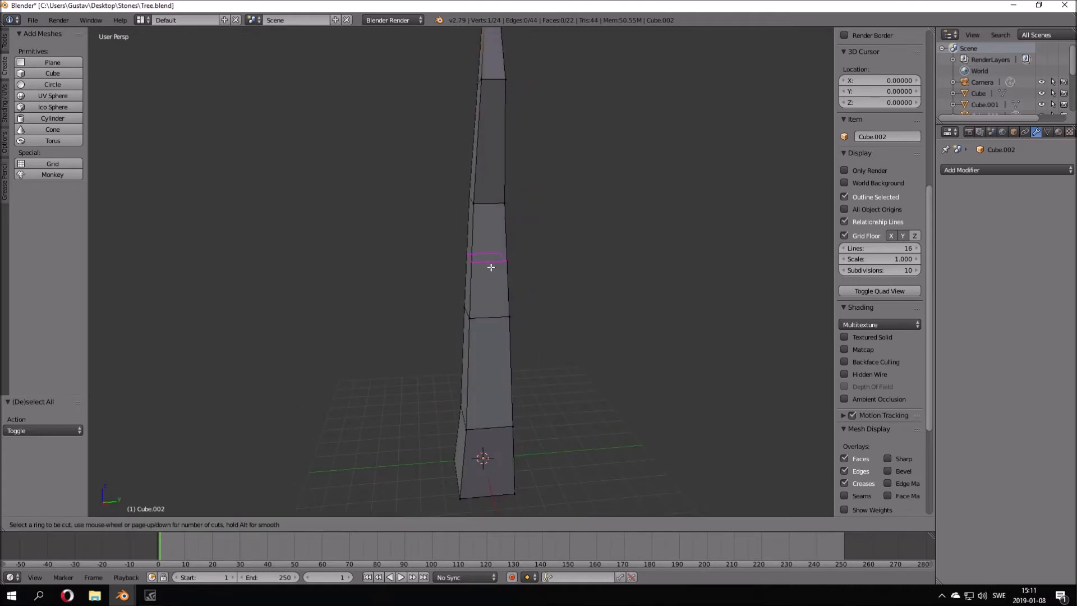
scroll(491, 268, "up", 6)
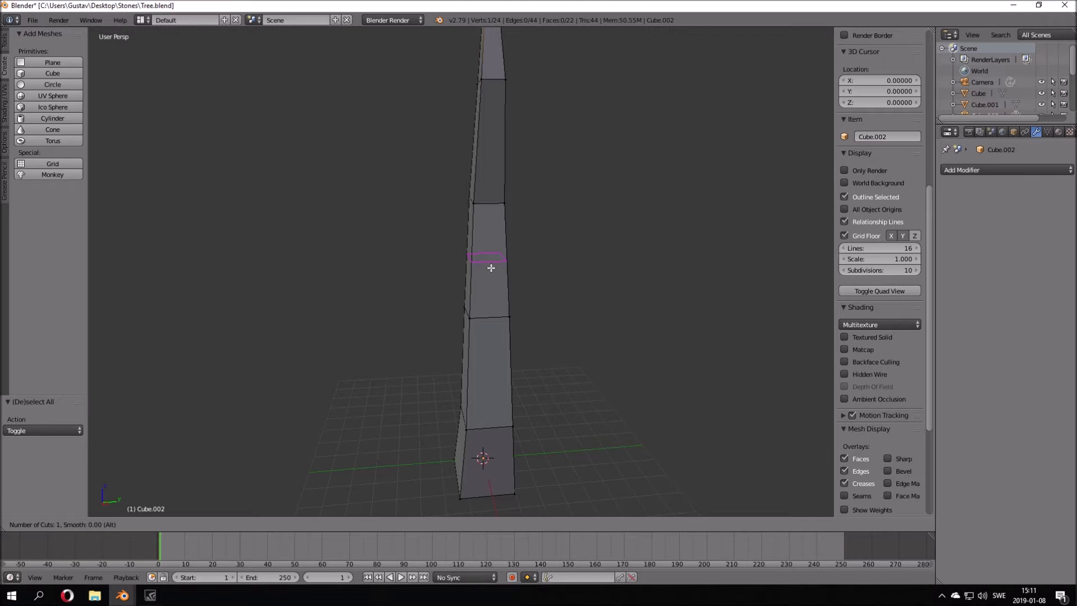
left_click(491, 268)
Add one loop cut to each of the four remaining trunk segments, two above and two below the middle one
middle_click_drag(526, 243, 537, 212)
key("ctrl+r")
left_click(531, 205)
key("ctrl+r")
left_click(525, 123)
key("ctrl+r")
left_click(507, 357)
key("ctrl+r")
left_click(515, 423)
key("ctrl+space")
middle_click_drag(517, 421, 460, 394)
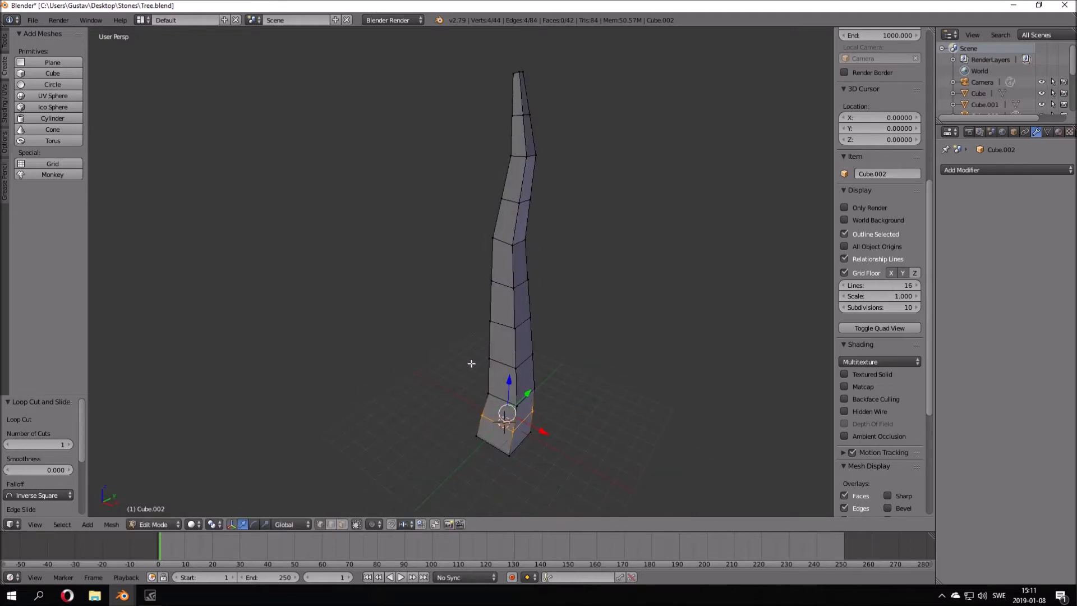
Enable proportional editing and scale the trunk's tip face down to about 0.58
key("o")
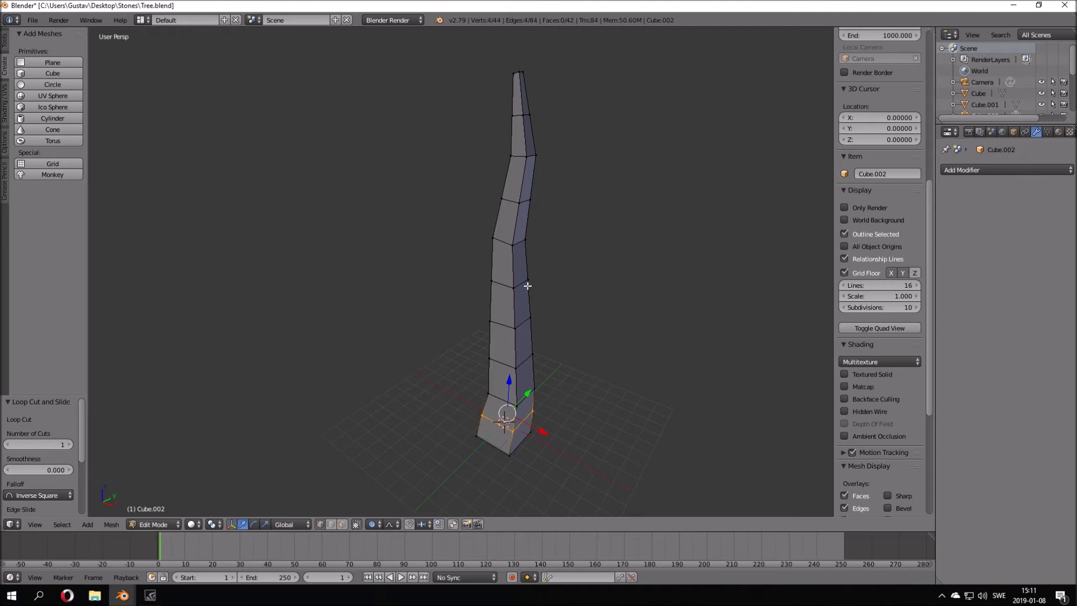
middle_click_drag(532, 98, 663, 200)
right_click(552, 247)
key("g")
right_click(681, 253)
middle_click_drag(680, 252, 524, 236)
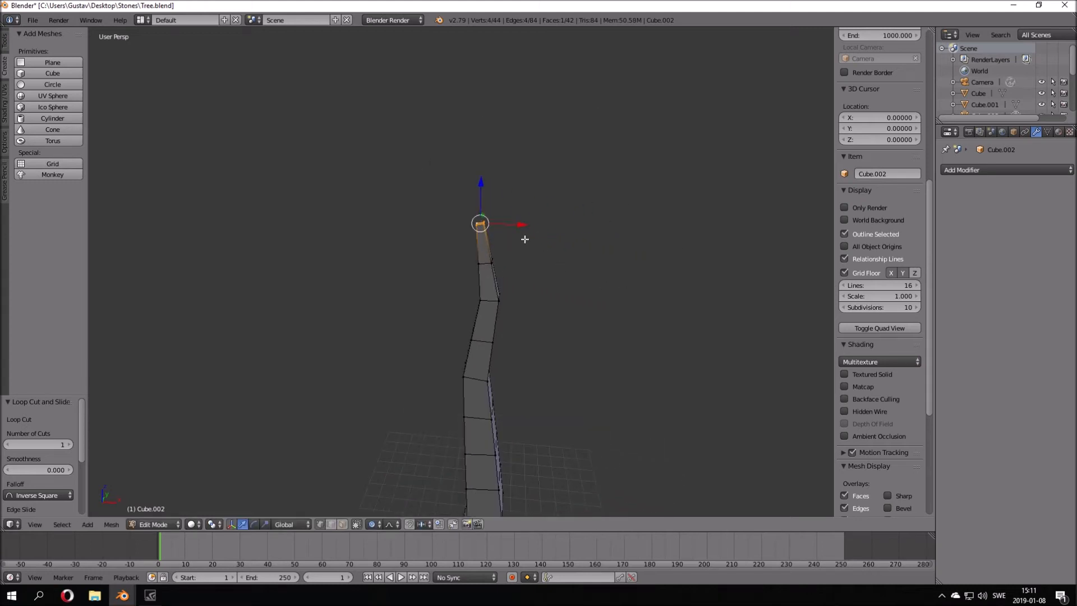
key("s")
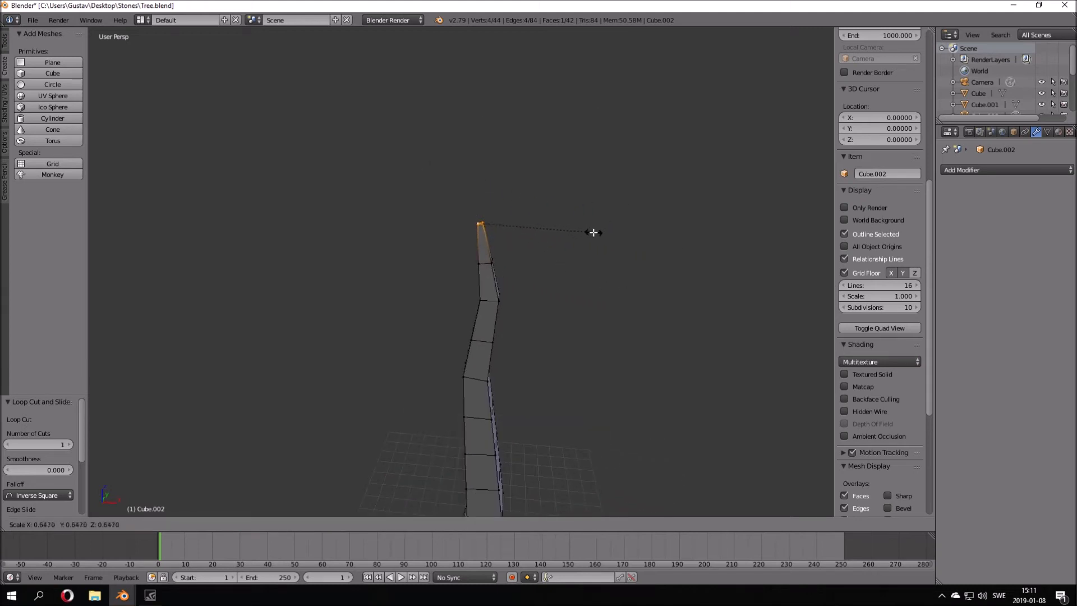
left_click(581, 231)
middle_click_drag(496, 335, 640, 272)
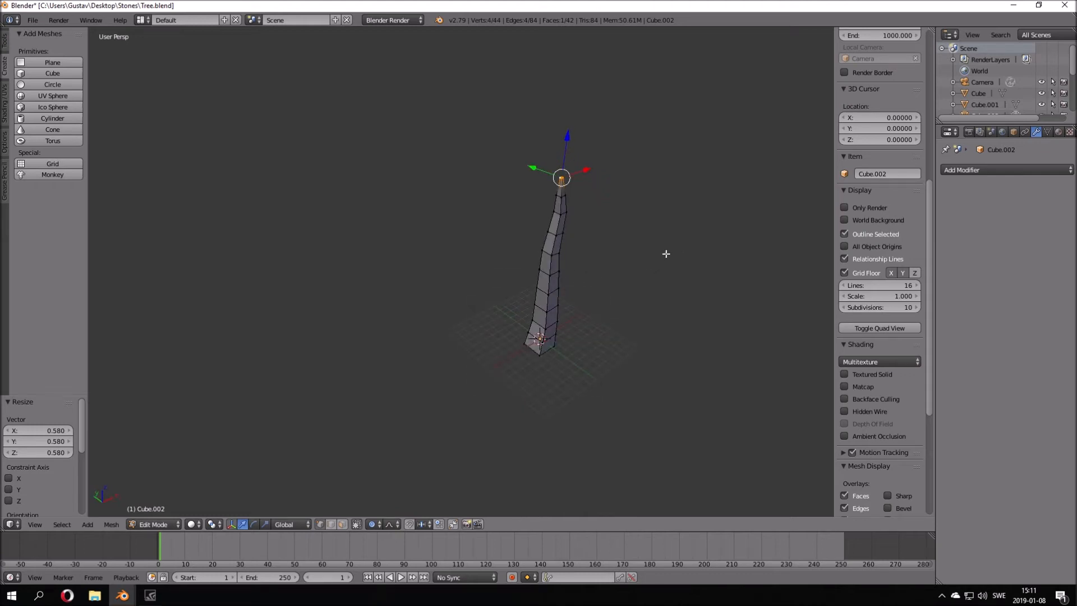
key("s")
key("Escape")
middle_click_drag(580, 162, 566, 133)
left_click_drag(565, 133, 570, 118)
key("ctrl+z")
middle_click_drag(567, 140, 621, 166)
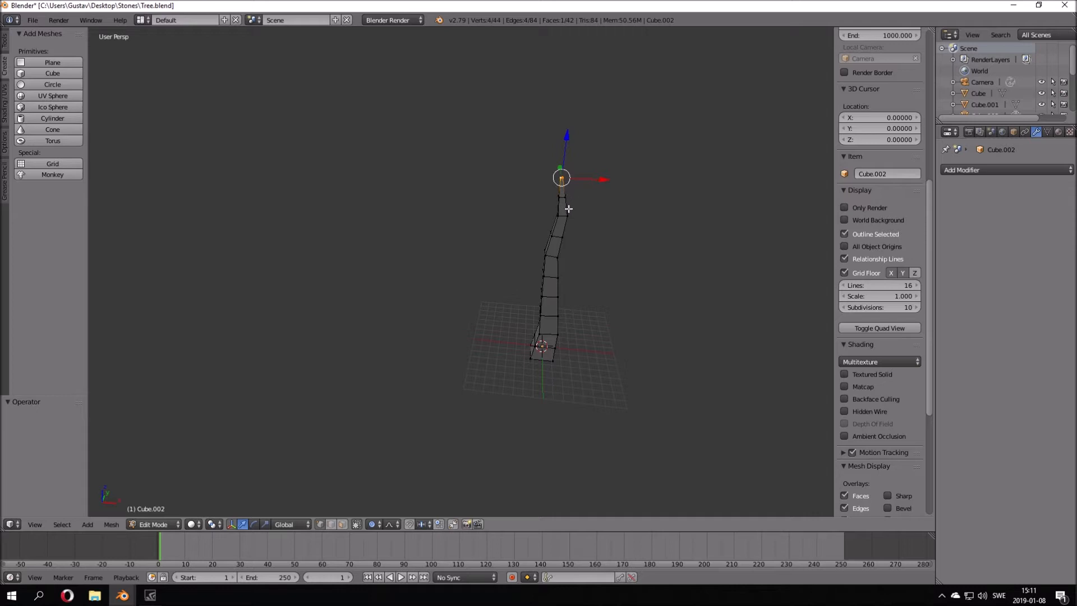
Select a single corner vertex on the first edge loop below the trunk's tip
middle_click_drag(576, 207, 632, 211)
scroll(560, 188, "up", 3)
middle_click_drag(567, 188, 656, 151)
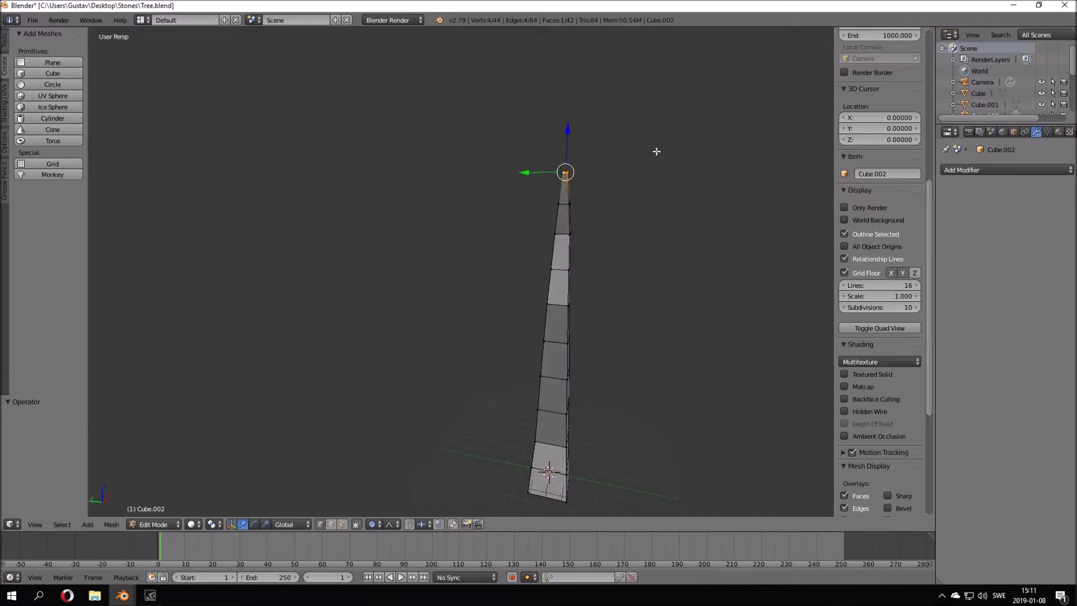
scroll(583, 180, "up", 4)
right_click(542, 167)
scroll(548, 178, "down", 4)
middle_click_drag(493, 212, 460, 269)
key("g")
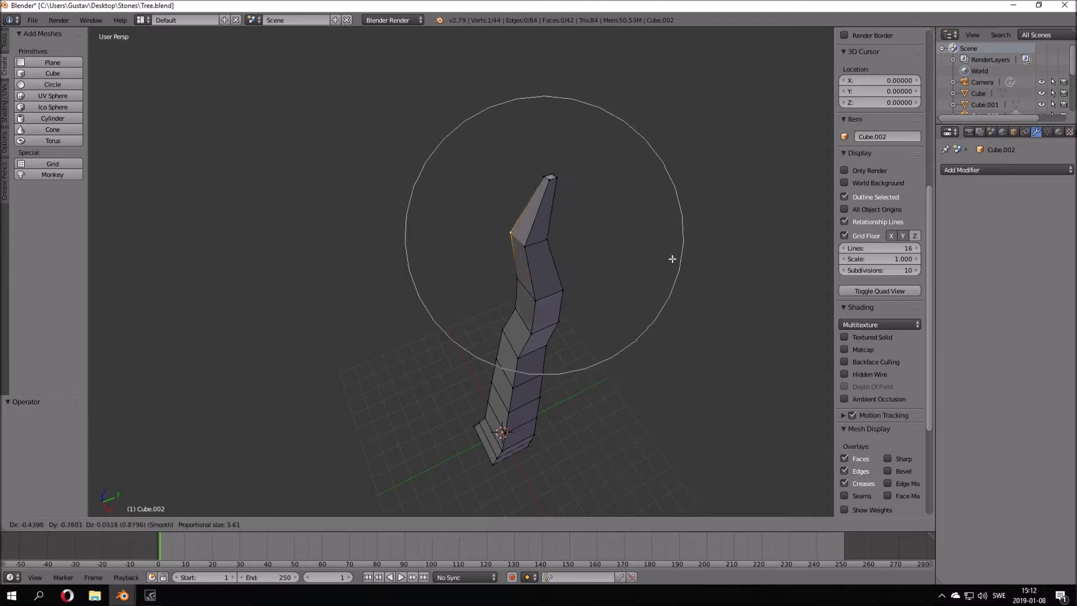
key("Escape")
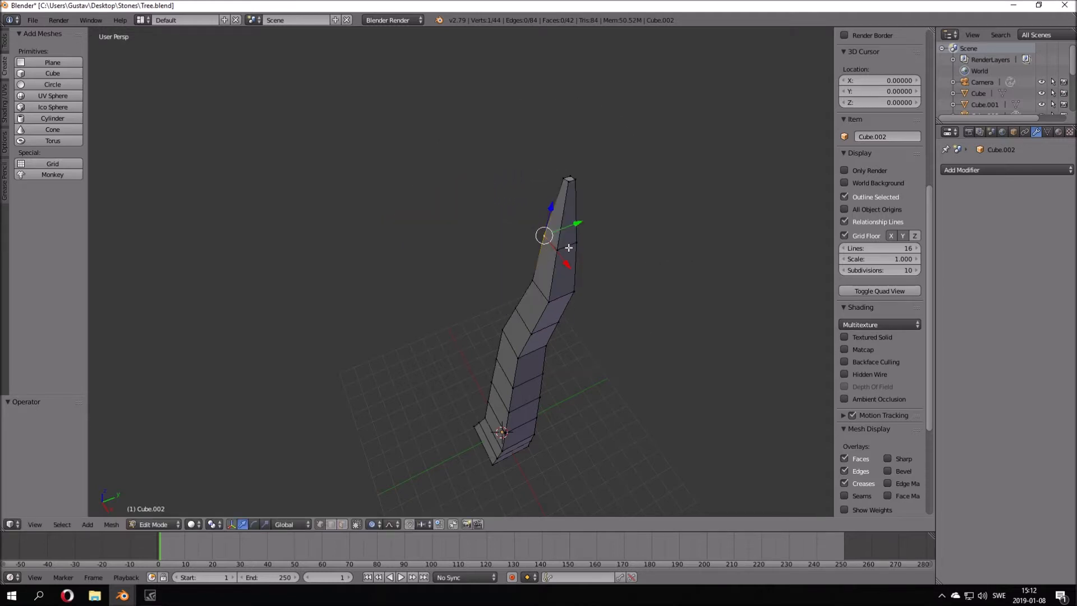
key("o")
key("g")
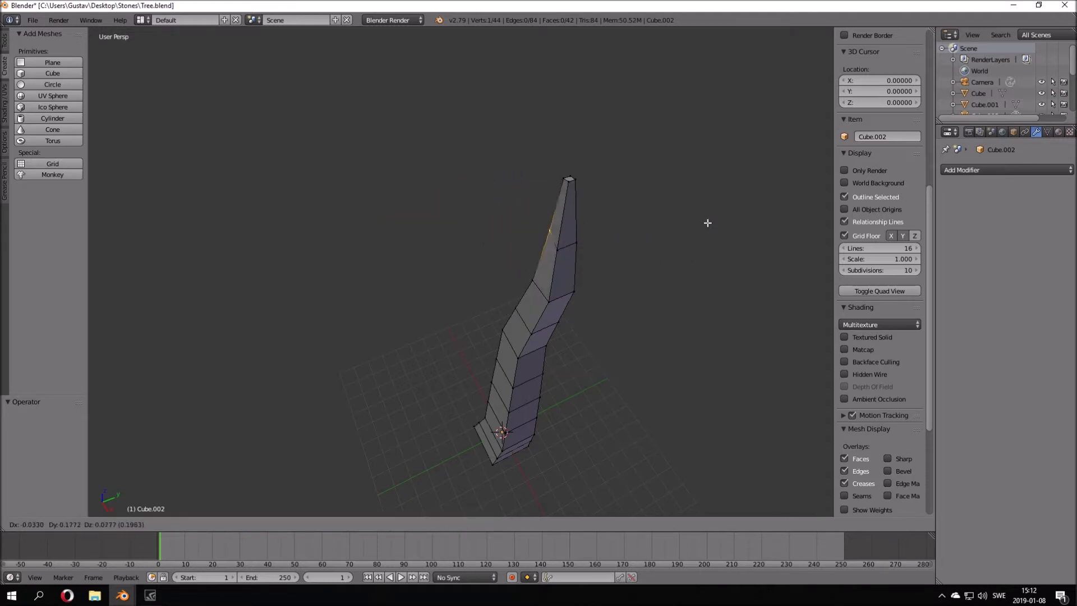
key("Escape")
key("o")
Move the selected vertex sideways with smooth proportional falloff of size about 3.61, bending the upper part of the trunk
middle_click_drag(625, 235, 680, 240)
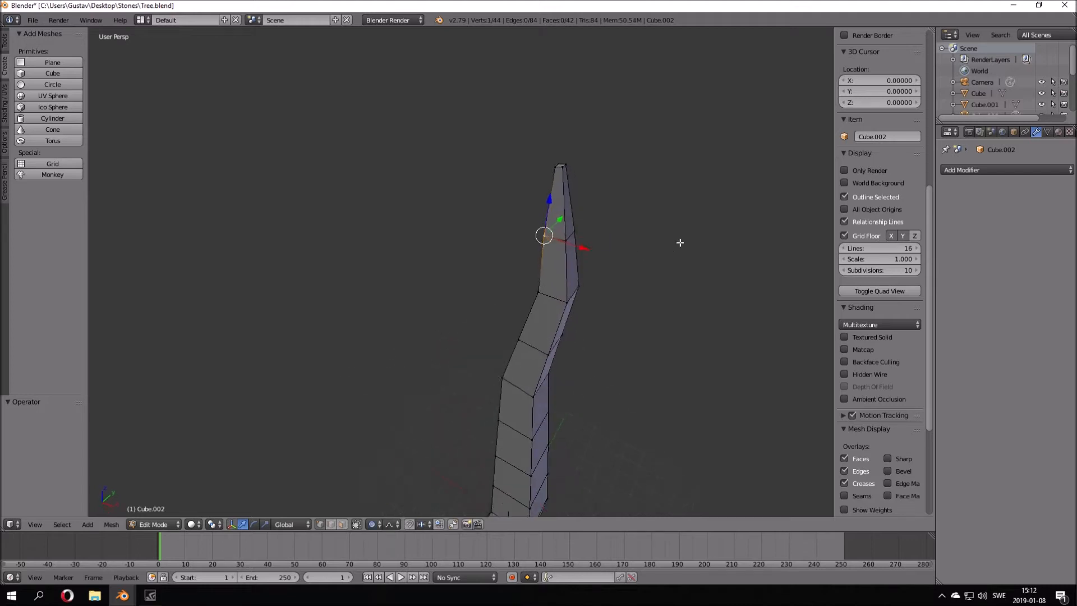
key("g")
scroll(649, 240, "up", 2)
scroll(651, 232, "down", 2)
scroll(652, 227, "up", 3)
scroll(652, 224, "up", 12)
scroll(652, 226, "down", 11)
scroll(652, 227, "down", 6)
scroll(656, 229, "up", 17)
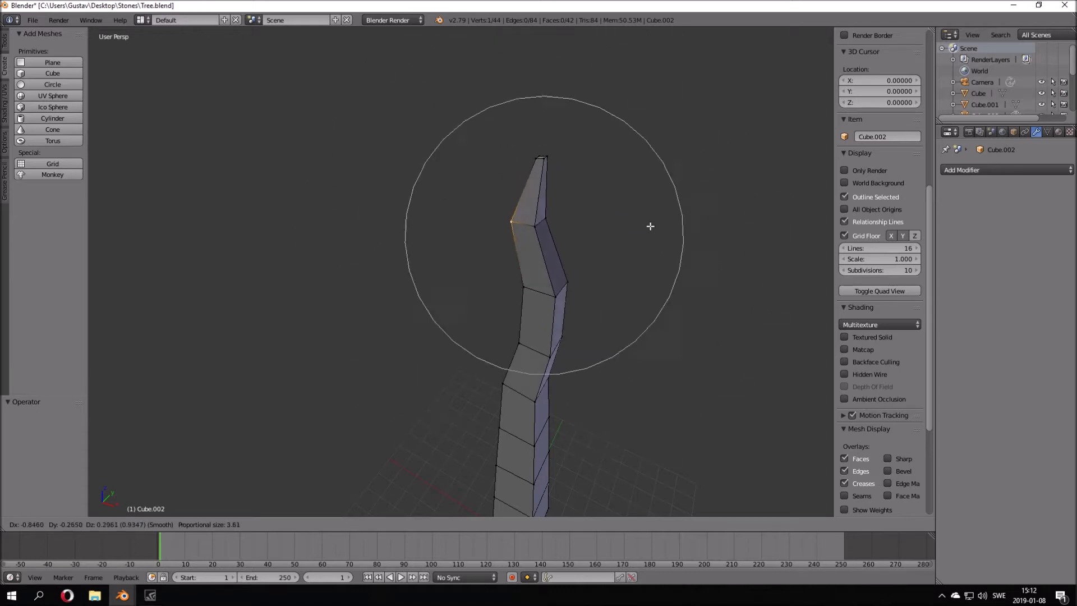
left_click(659, 235)
middle_click_drag(657, 233, 675, 192)
Rotate the second edge loop below the tip 48.2° about global Z, with smooth proportional falloff of size about 9.37
key("a")
key("c")
left_click(608, 172)
right_click(608, 171)
mouse_move(610, 182)
middle_mouse_down()
mouse_move(630, 249)
mouse_move(678, 187)
mouse_move(653, 146)
mouse_move(598, 169)
middle_mouse_up()
middle_click_drag(579, 204, 647, 282)
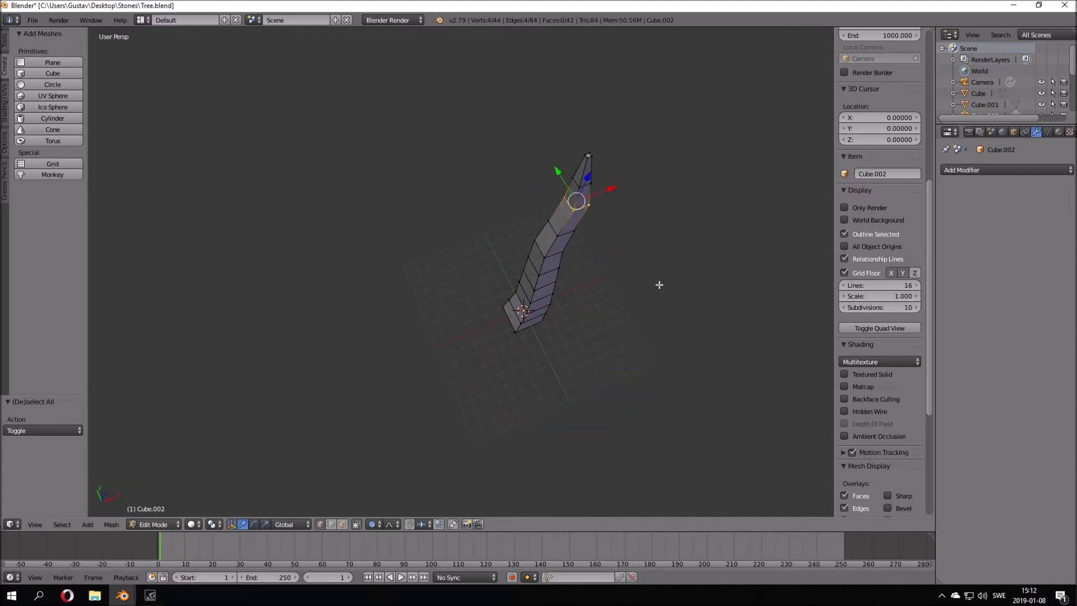
key("r")
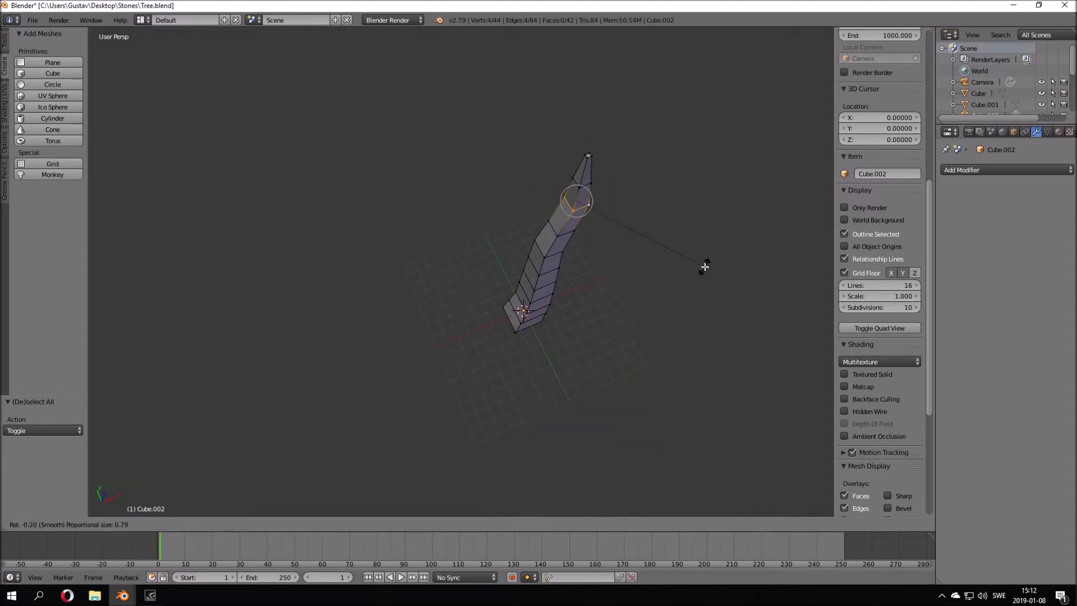
key("z")
scroll(706, 266, "down", 19)
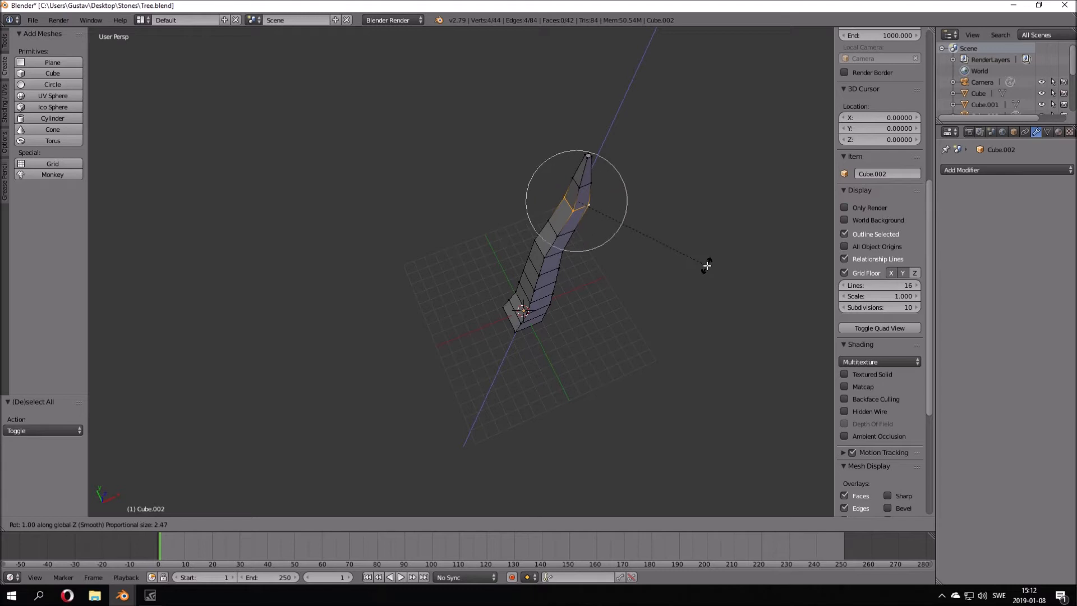
scroll(712, 247, "down", 5)
scroll(697, 183, "up", 2)
scroll(692, 175, "down", 7)
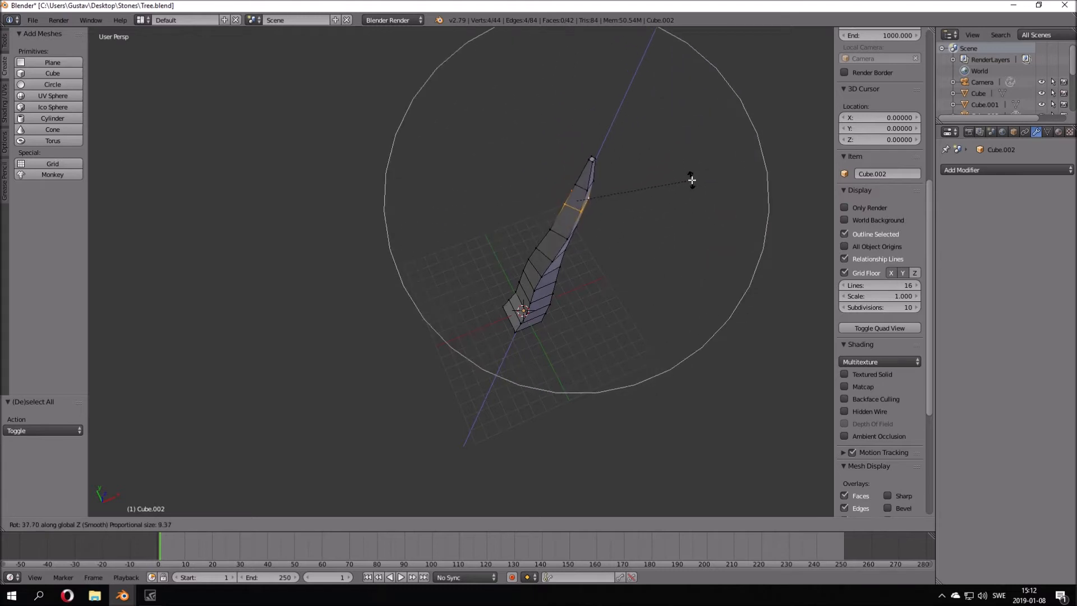
left_click(666, 163)
middle_click_drag(668, 166, 512, 164)
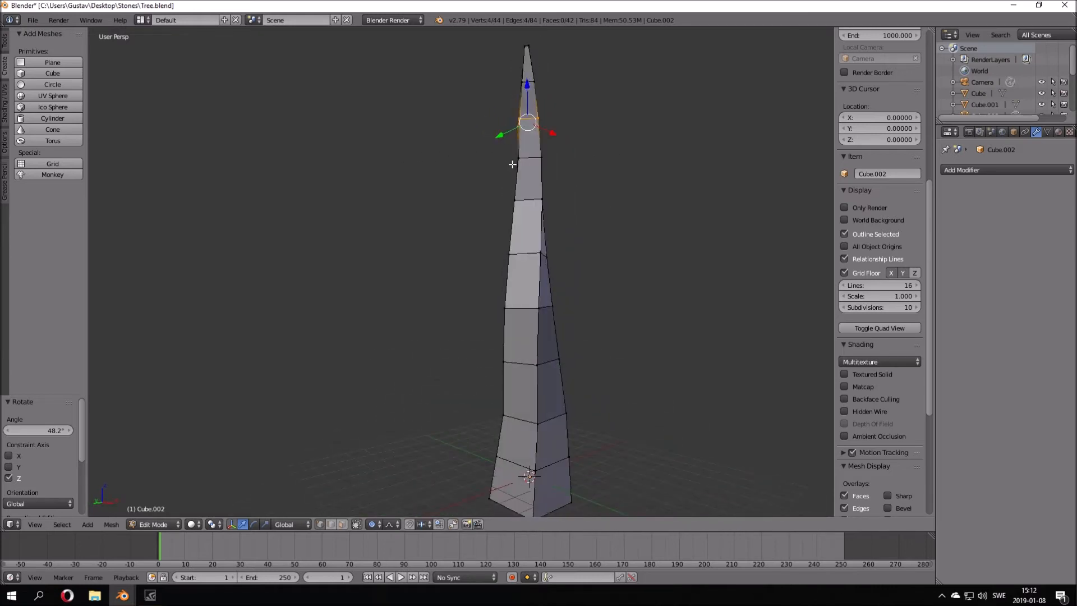
In front orthographic view, shift the trunk's middle edge loop slightly toward negative X with proportional falloff
key("KP_1")
key("KP_5")
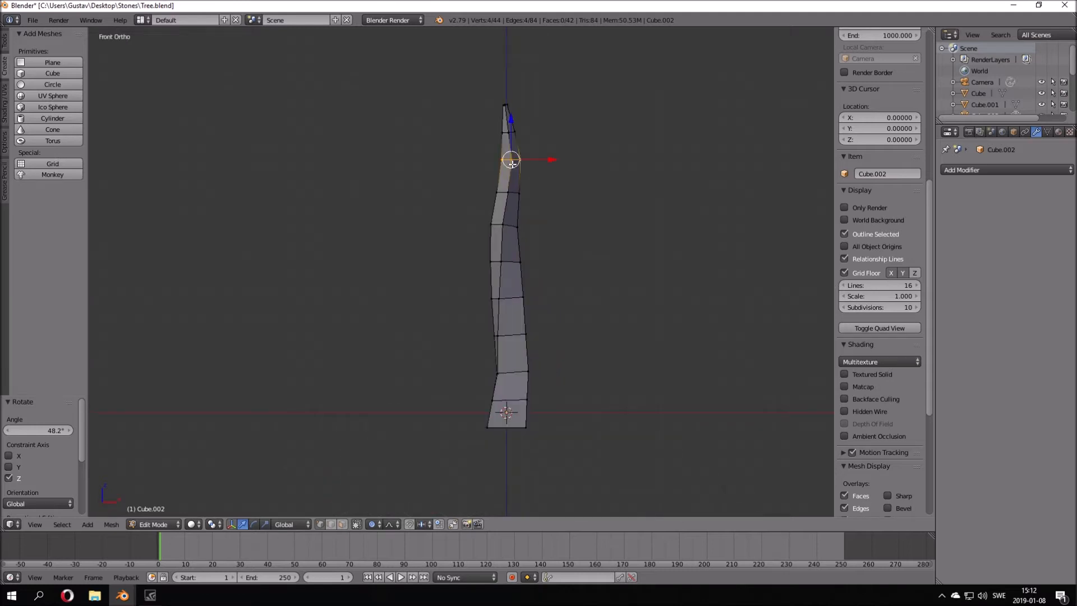
right_click(503, 262, "alt")
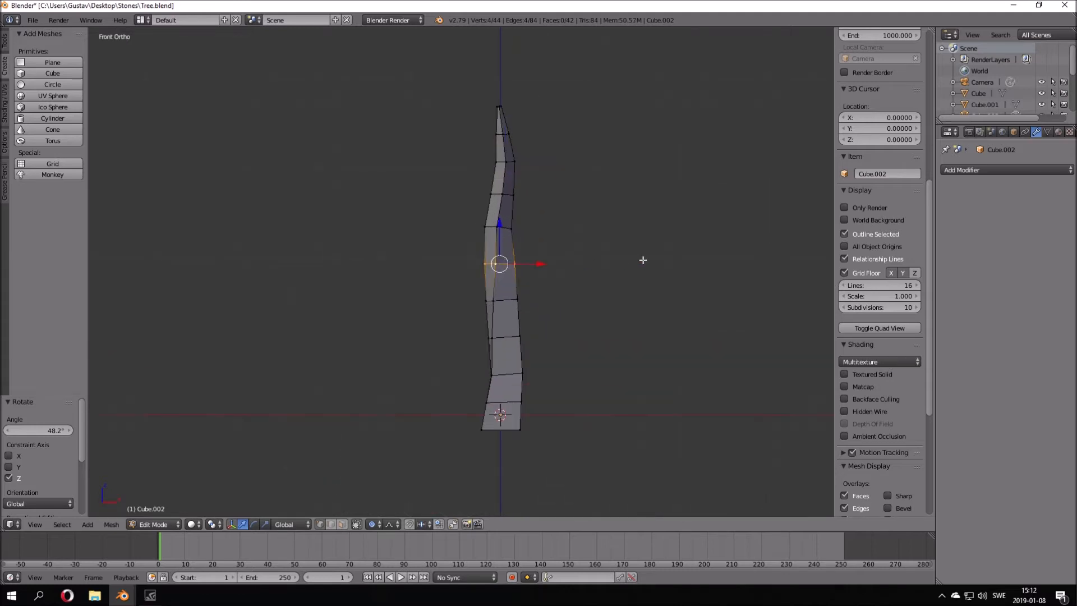
key("g")
left_click(634, 260)
Move the vertices at the tip by about 1.13 in X and -0.474 in Z and scale them to about 0.823, with proportional falloff
key("a")
key("c")
left_click(501, 97)
right_click(501, 97)
key("g")
left_click(624, 132)
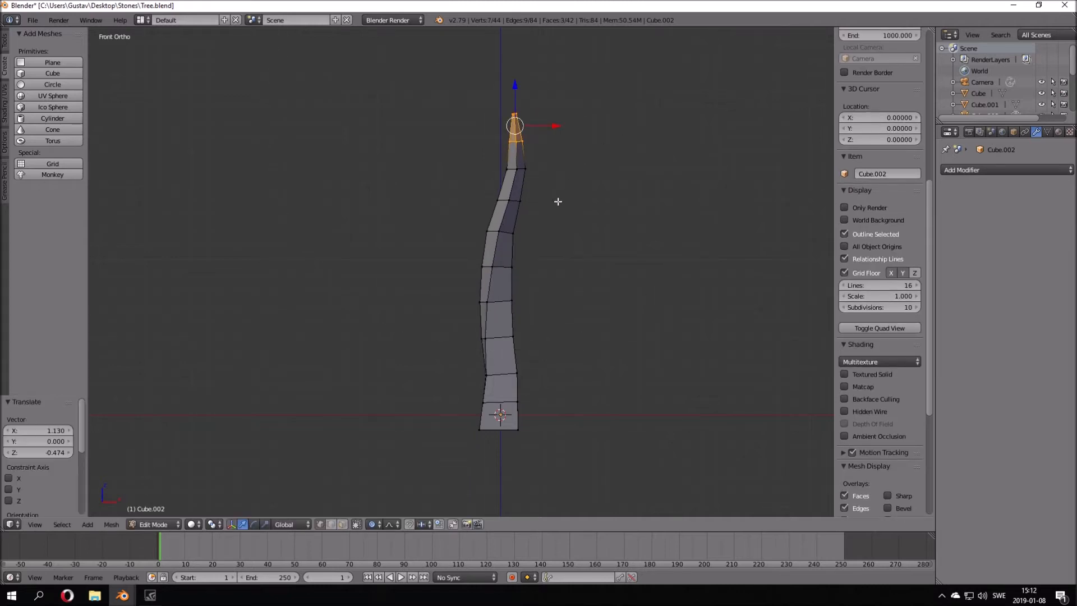
key("s")
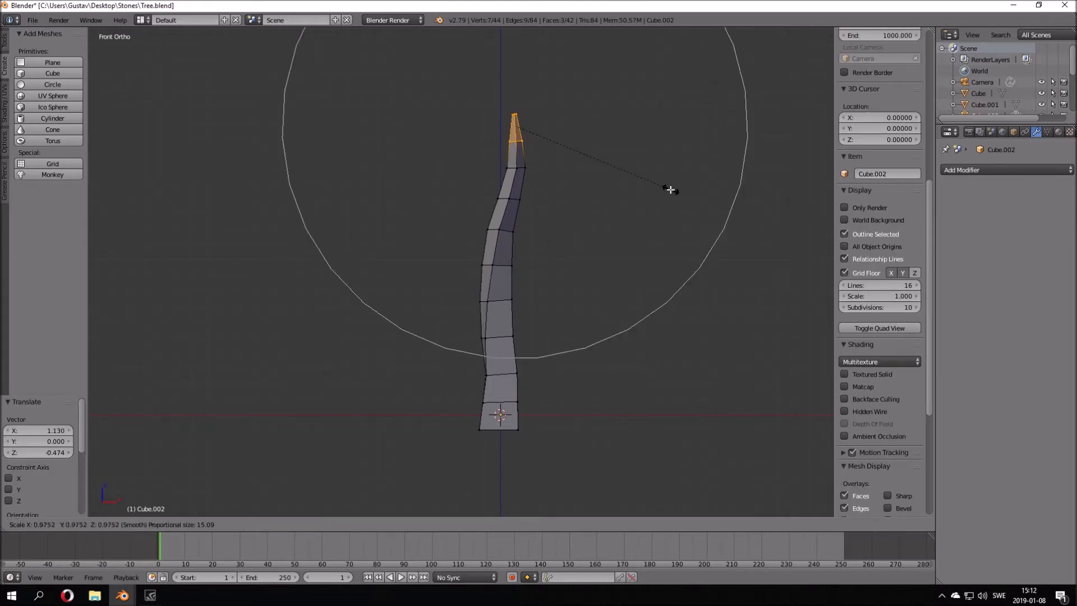
left_click(613, 196)
Scale the fourth edge loop below the tip to about 0.865 with proportional falloff, and return to a perspective view
right_click(511, 223, "alt")
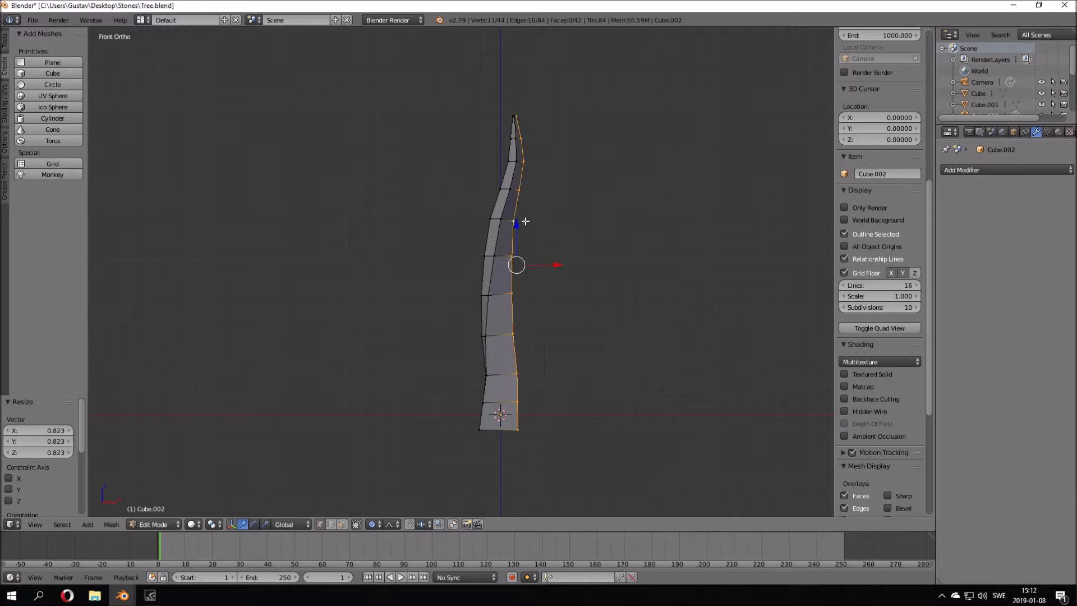
key("s")
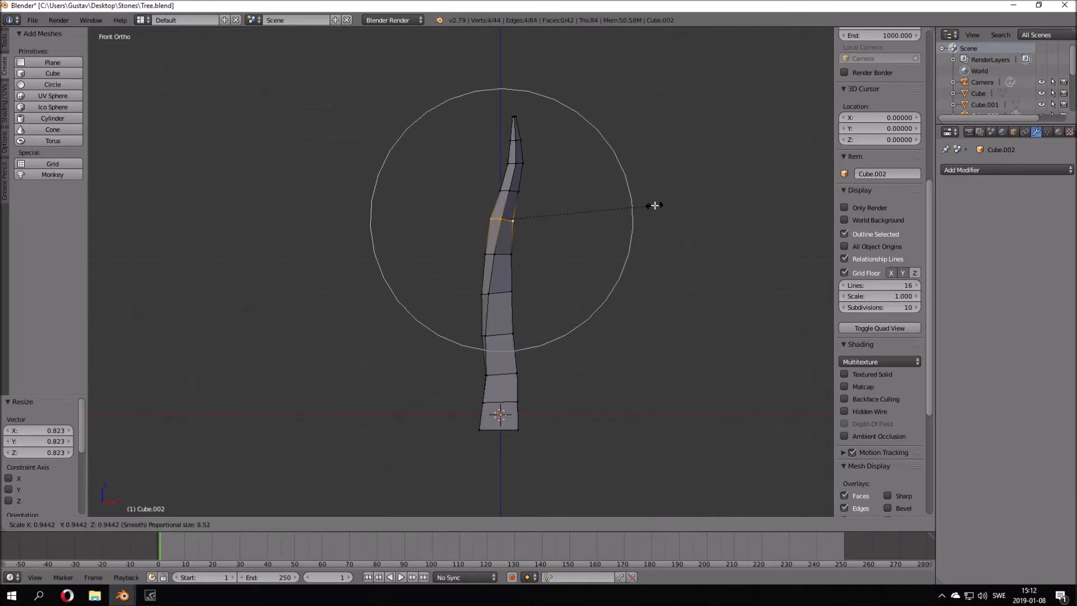
left_click(641, 203)
key("shift+z")
key("shift+z")
middle_click_drag(593, 218, 382, 289)
key("KP_5")
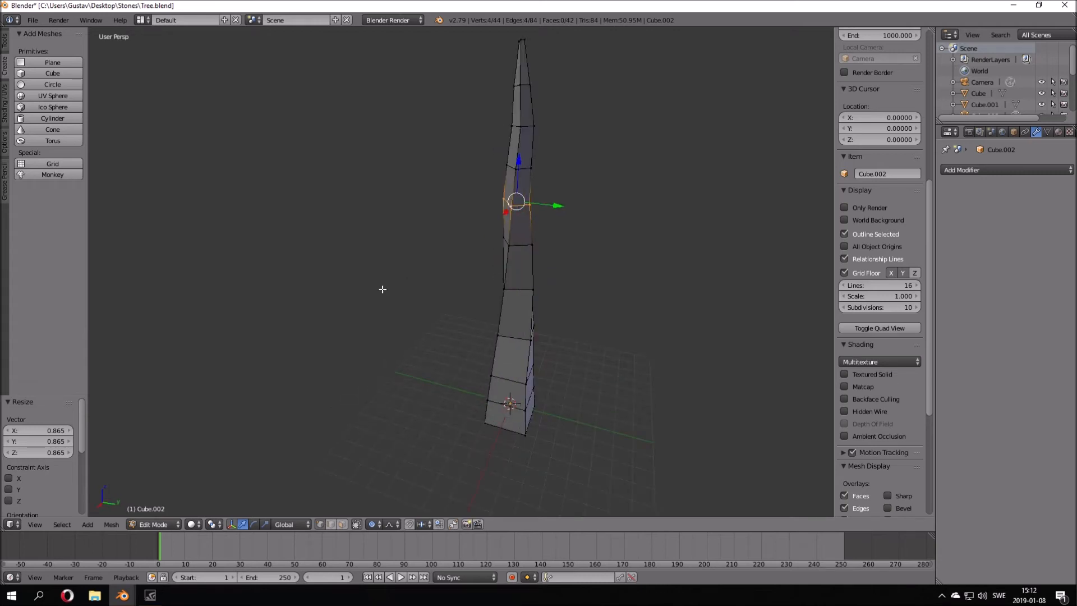
middle_click_drag(499, 273, 642, 264)
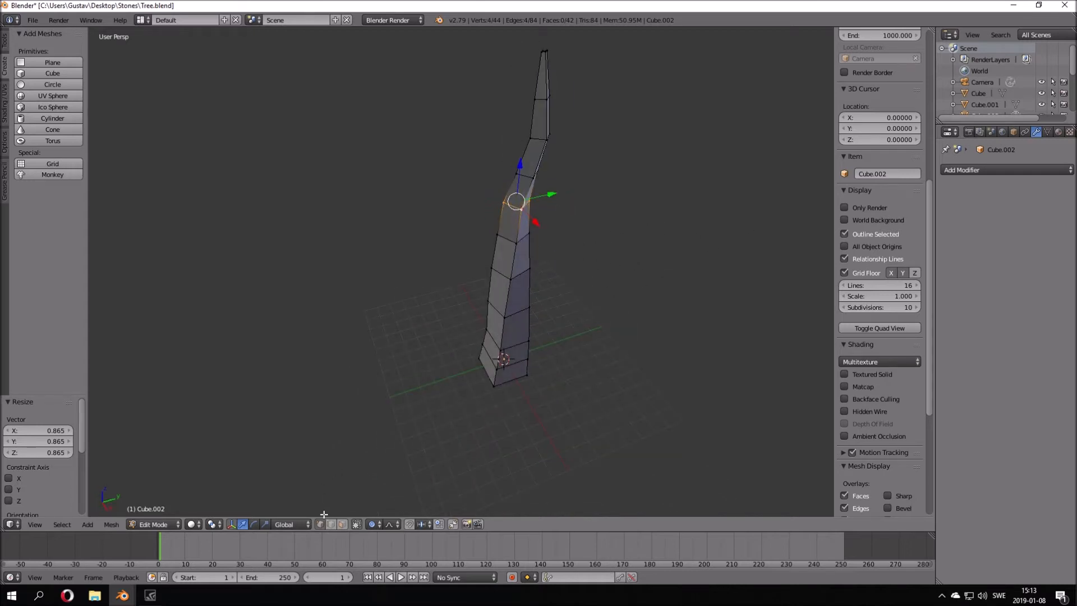
Leave Edit Mode, view the finished tree on the first layer, and return to the layer holding the trunk
key("Tab")
left_click(340, 522)
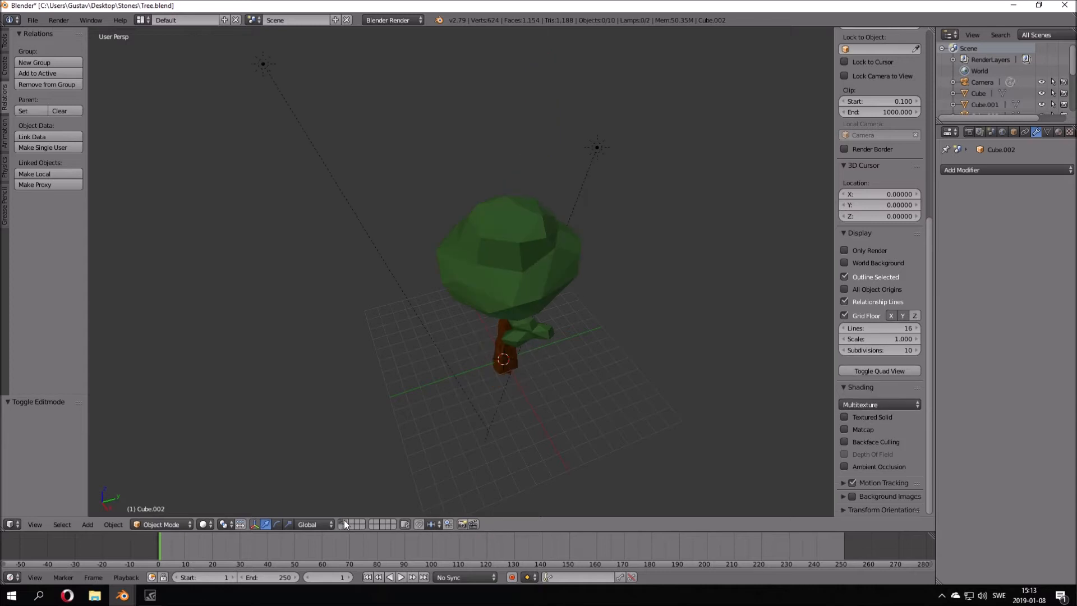
left_click(347, 520)
middle_click_drag(541, 255, 402, 355)
key("g")
right_click(511, 337)
middle_click_drag(473, 343, 581, 313)
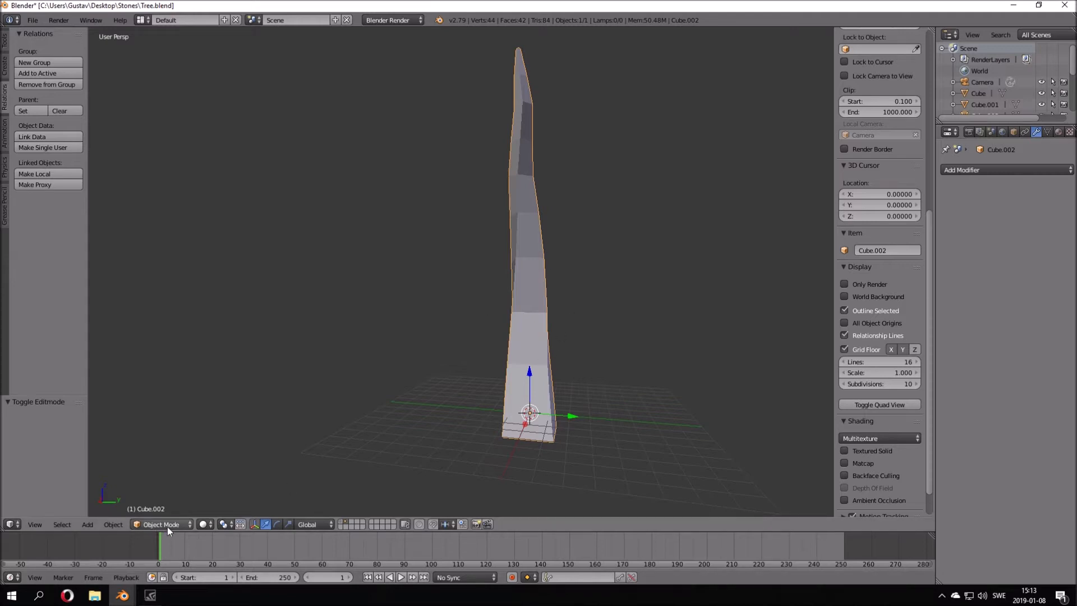
key("g")
key("Escape")
key("g")
key("Escape")
Put the trunk back into Edit Mode
middle_click_drag(464, 331, 648, 322)
key("Tab")
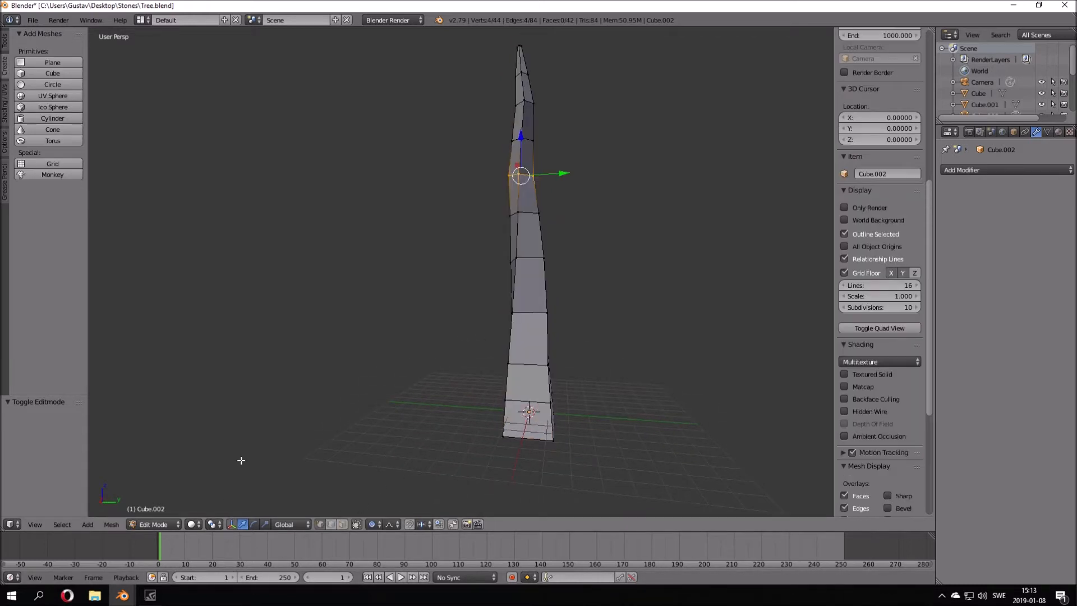
middle_click_drag(550, 300, 479, 321)
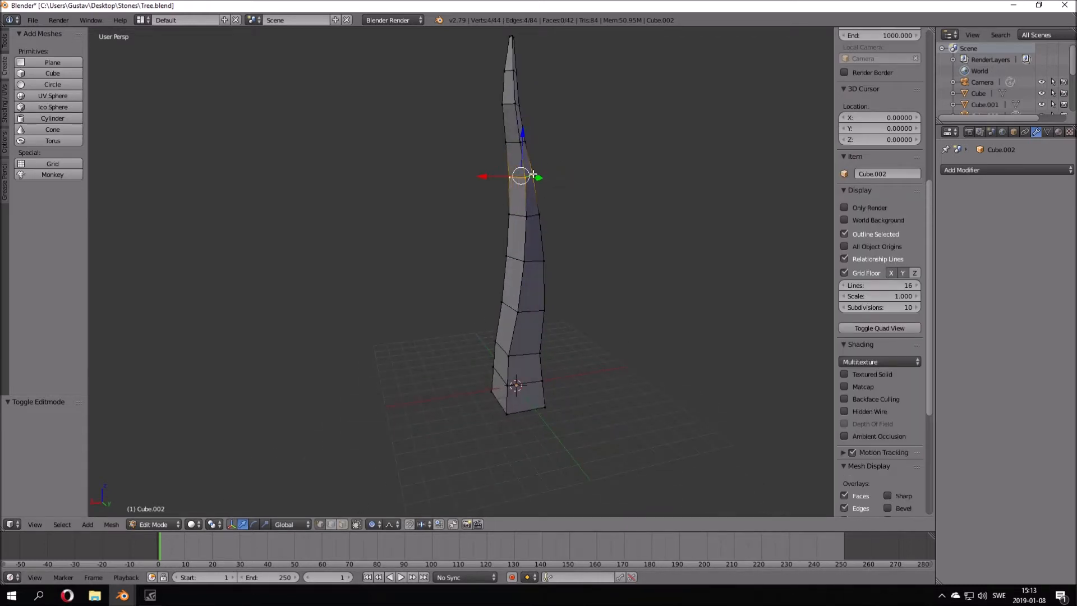
left_click(157, 524)
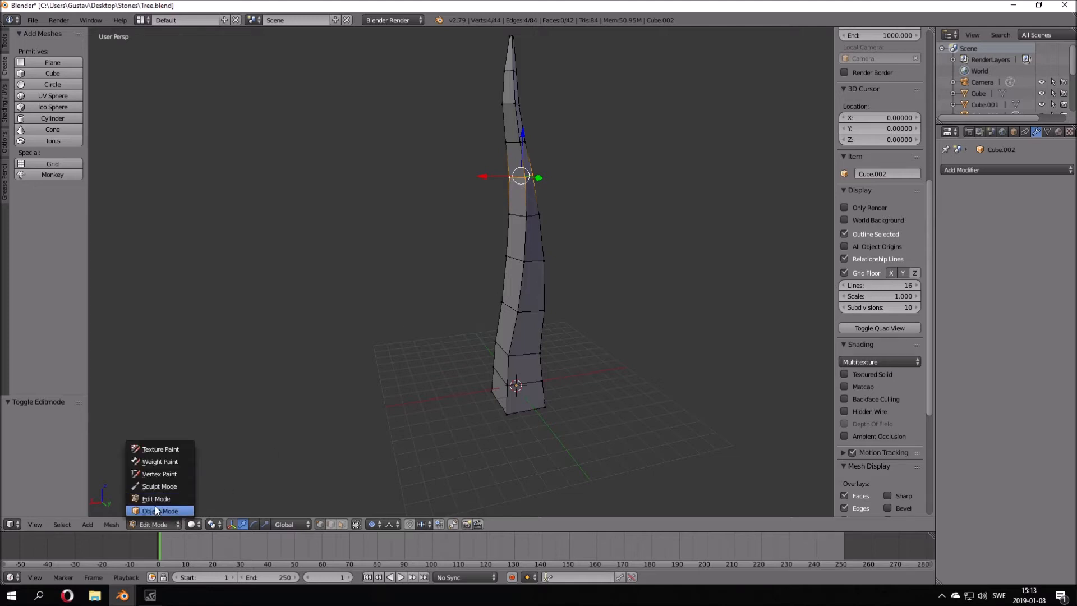
left_click(153, 509)
left_click(156, 523)
left_click(160, 502)
middle_click_drag(471, 308, 512, 253)
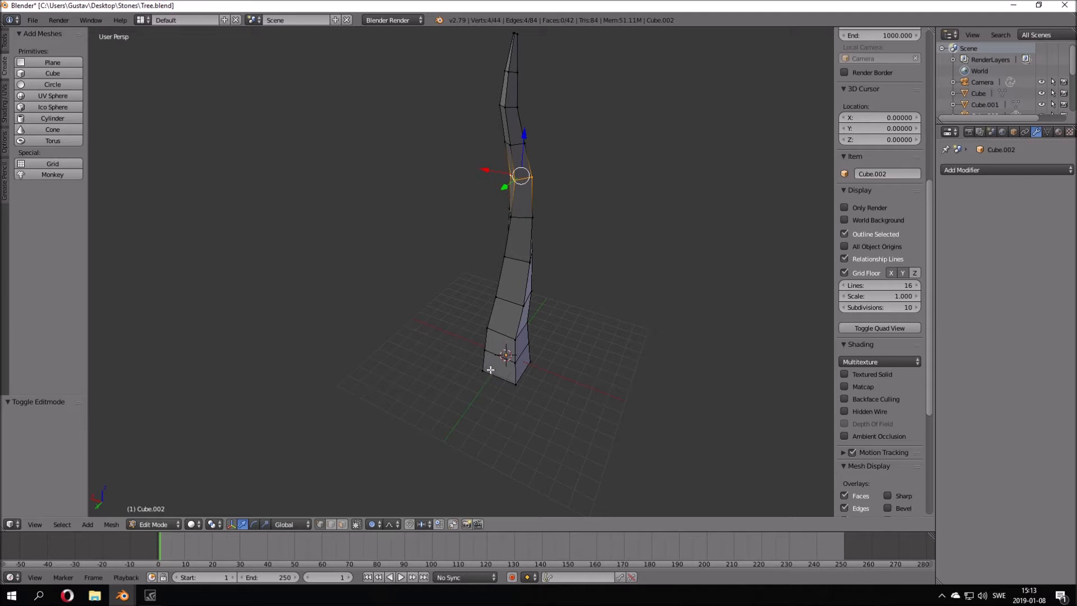
Add two centred lengthwise loop cuts from base to tip, one through each pair of opposite trunk sides
key("ctrl+r")
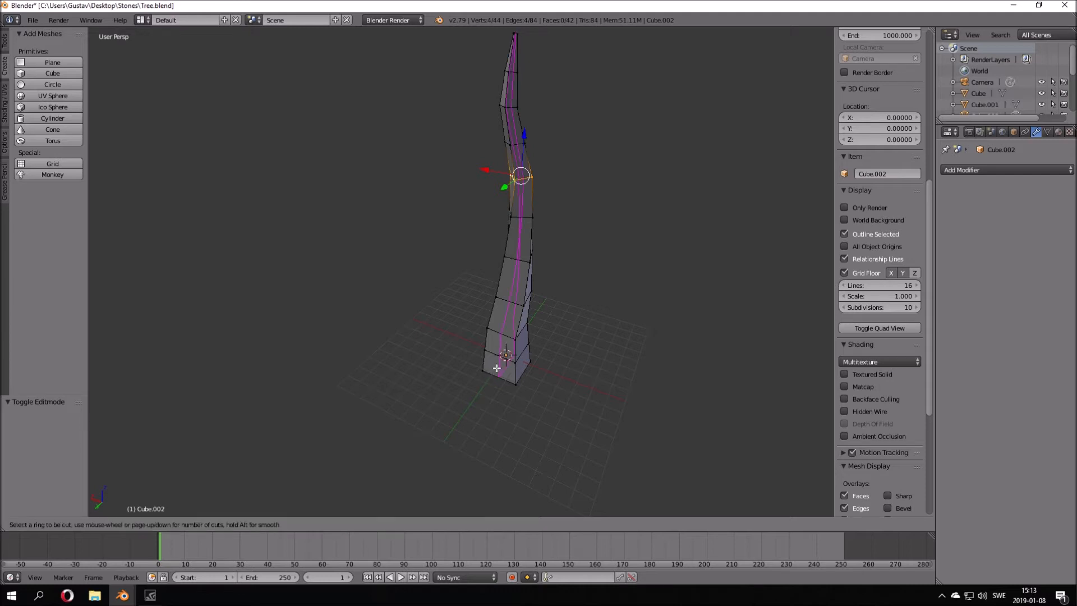
left_click(493, 371)
right_click(495, 370)
middle_click_drag(495, 371, 501, 372)
key("ctrl+r")
left_click(495, 372)
right_click(495, 372)
middle_click_drag(575, 339, 721, 302)
middle_click_drag(551, 253, 591, 304)
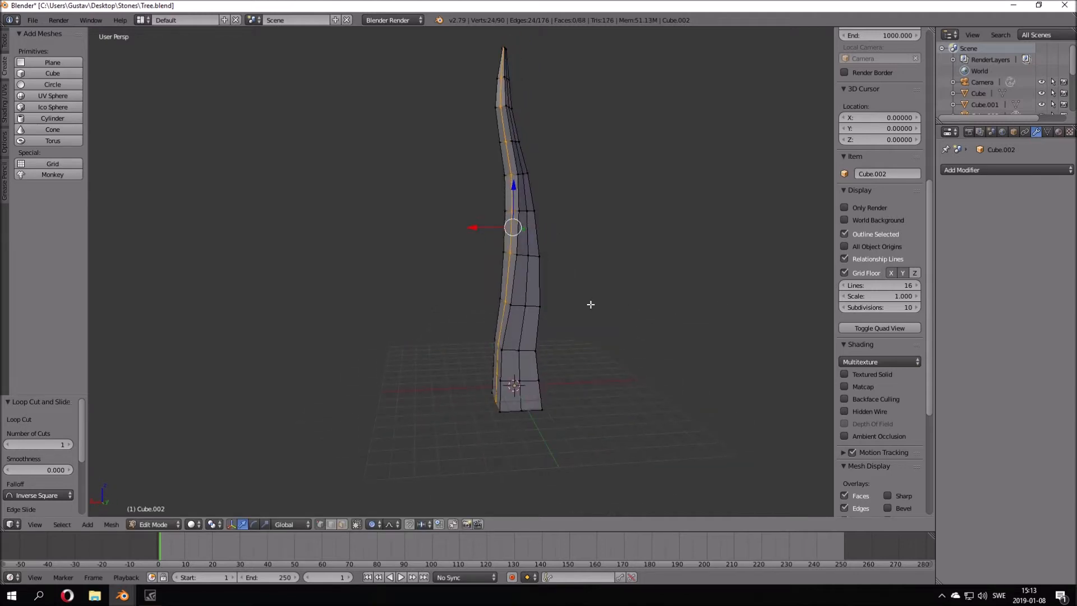
Select both newly added lengthwise edge loops running from the trunk's base to its tip
right_click(520, 306, "alt")
middle_click_drag(520, 306, 530, 265)
middle_click_drag(519, 318, 502, 326)
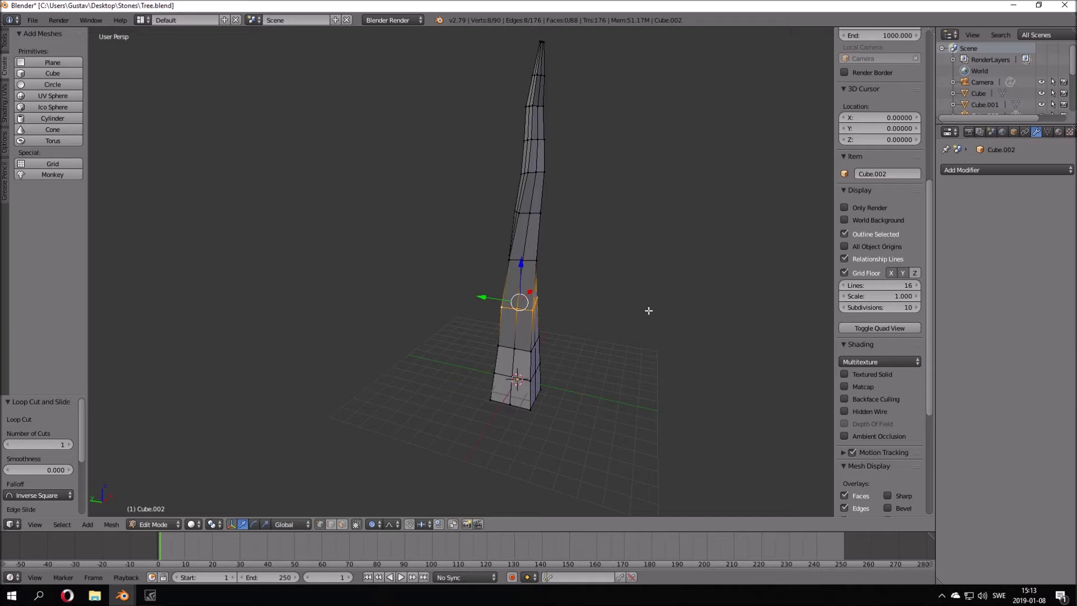
middle_click_drag(624, 307, 759, 305)
right_click(517, 334, "alt")
middle_click_drag(528, 298, 284, 265)
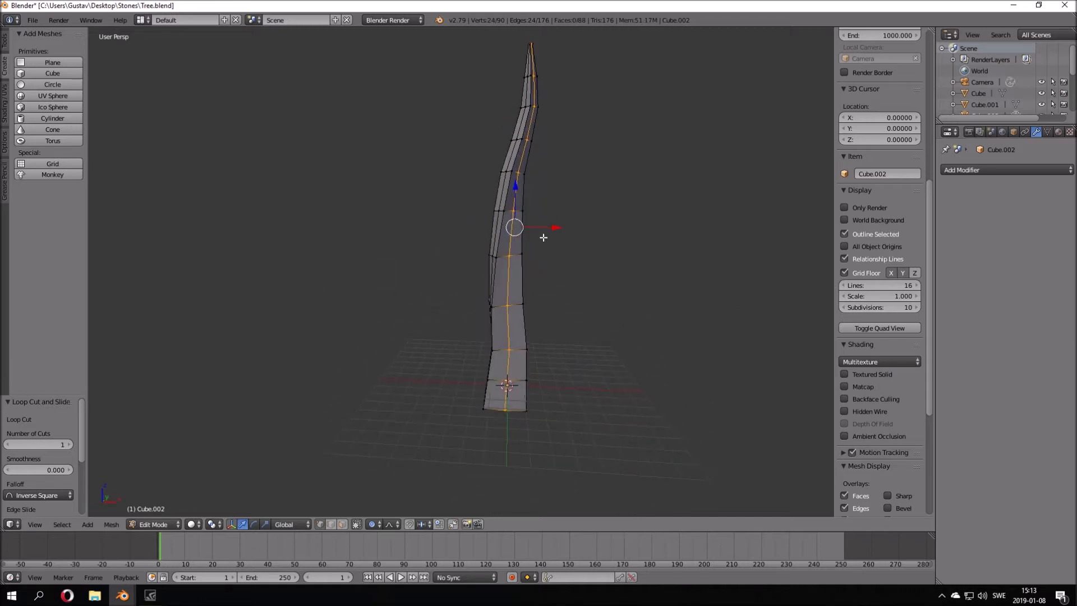
middle_click_drag(537, 237, 716, 227)
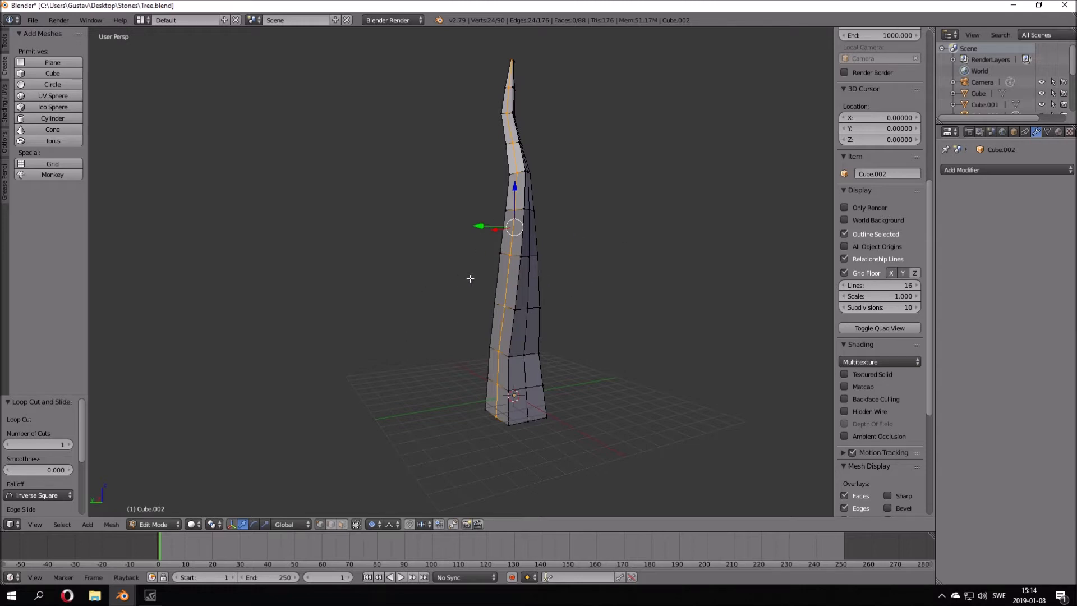
middle_click_drag(461, 280, 447, 308)
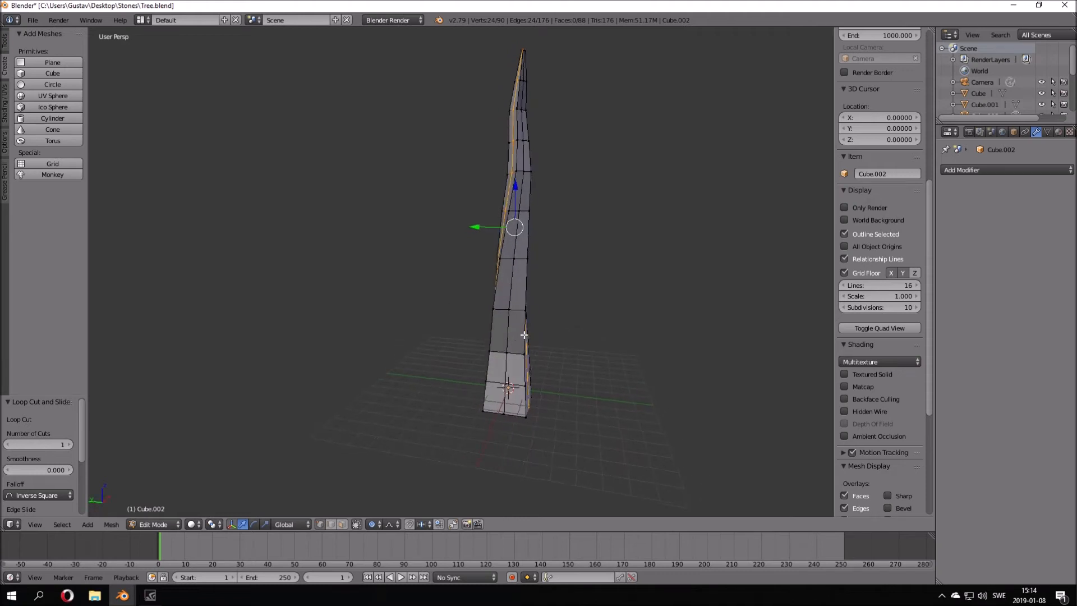
middle_click_drag(526, 335, 550, 346)
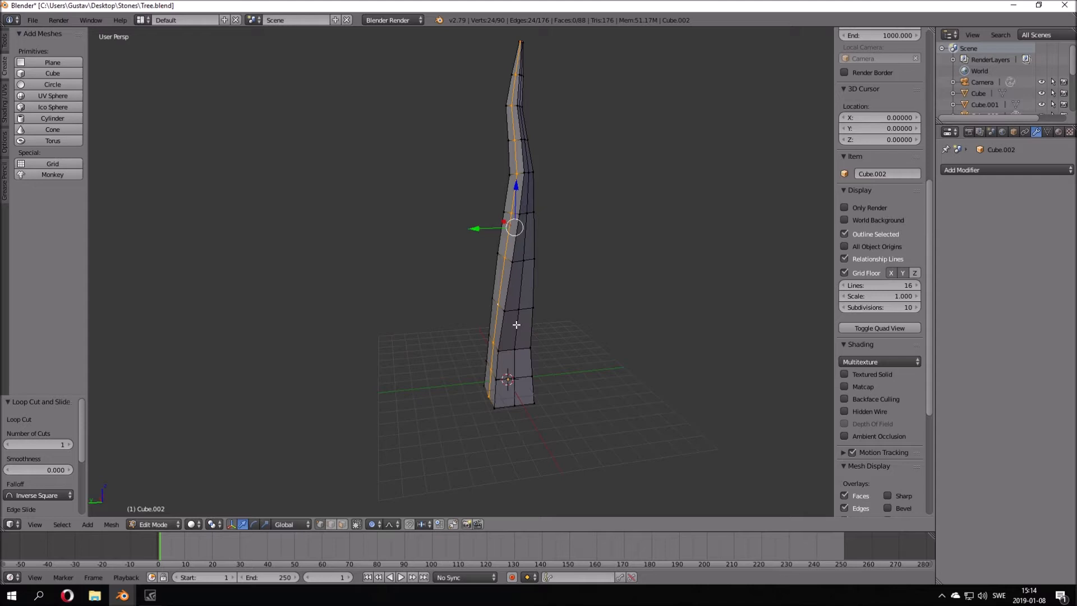
right_click(516, 324, "alt+shift")
middle_click_drag(516, 325, 427, 298)
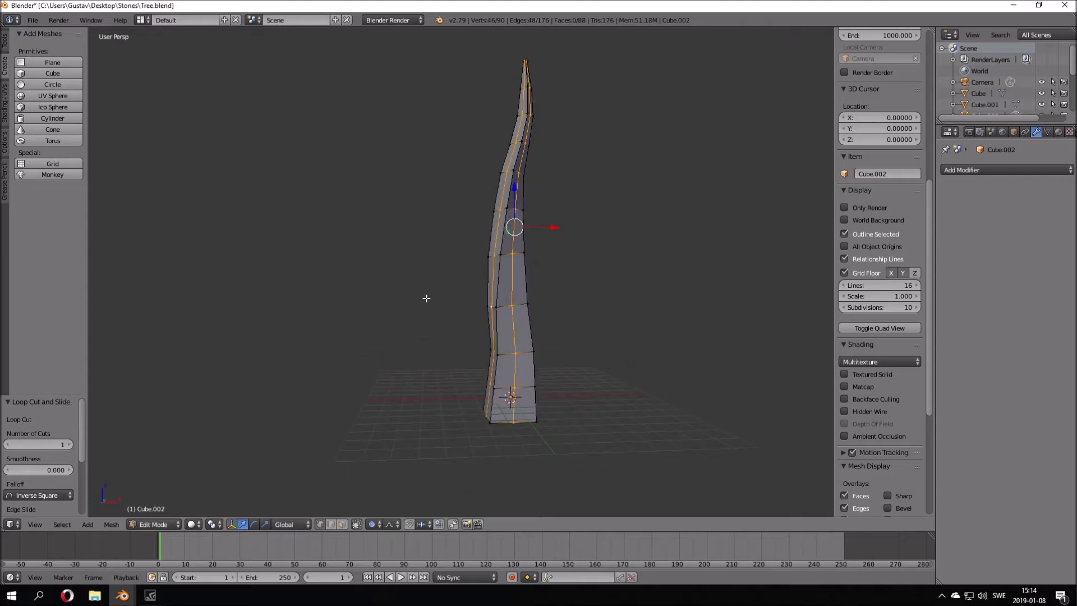
middle_click_drag(505, 320, 491, 383)
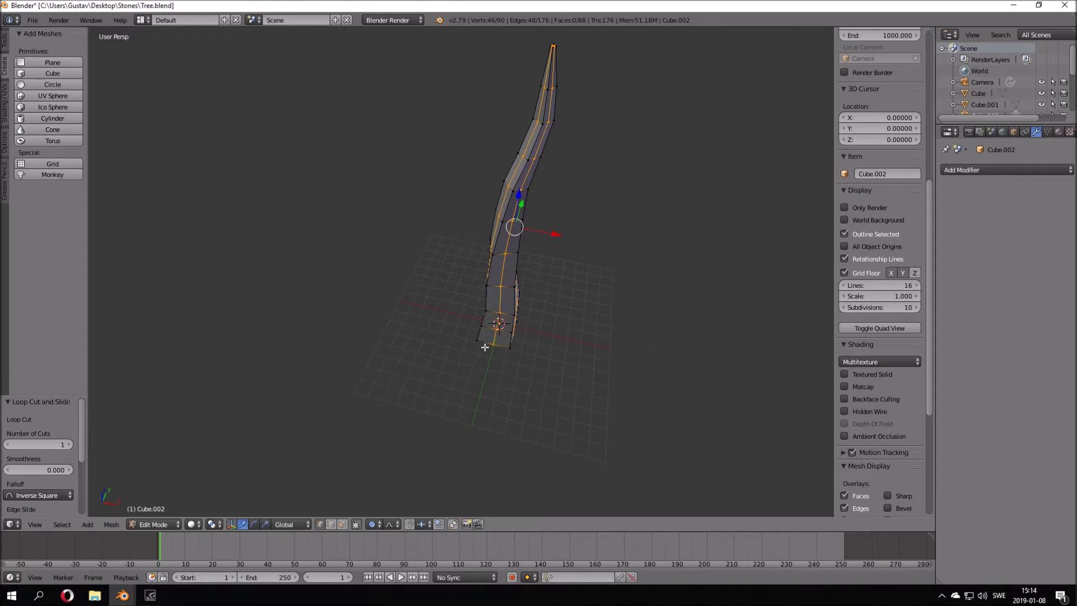
middle_click_drag(559, 230, 655, 208)
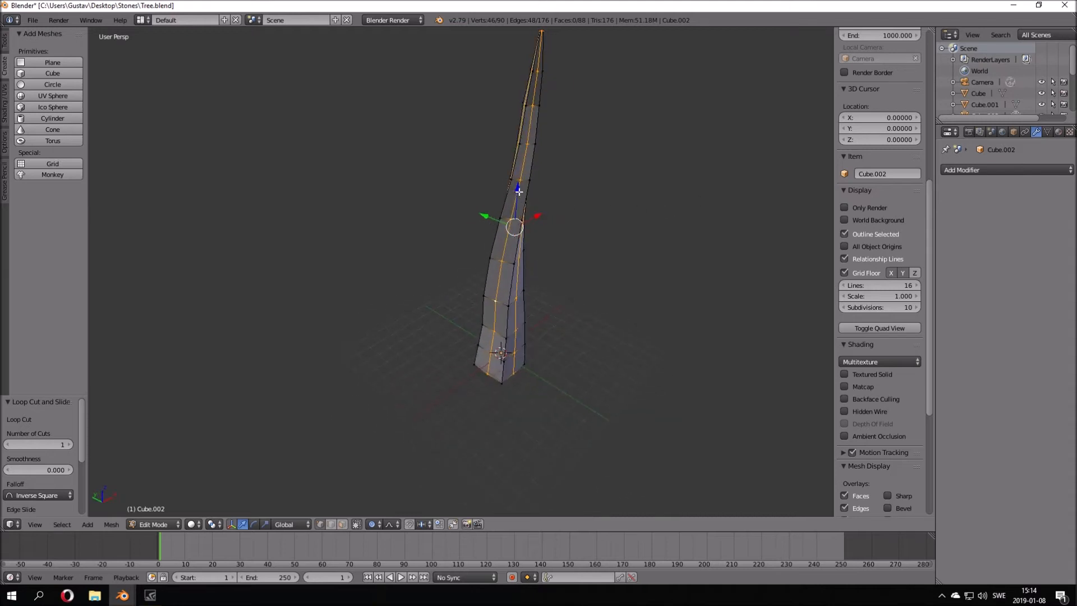
key("g")
key("Escape")
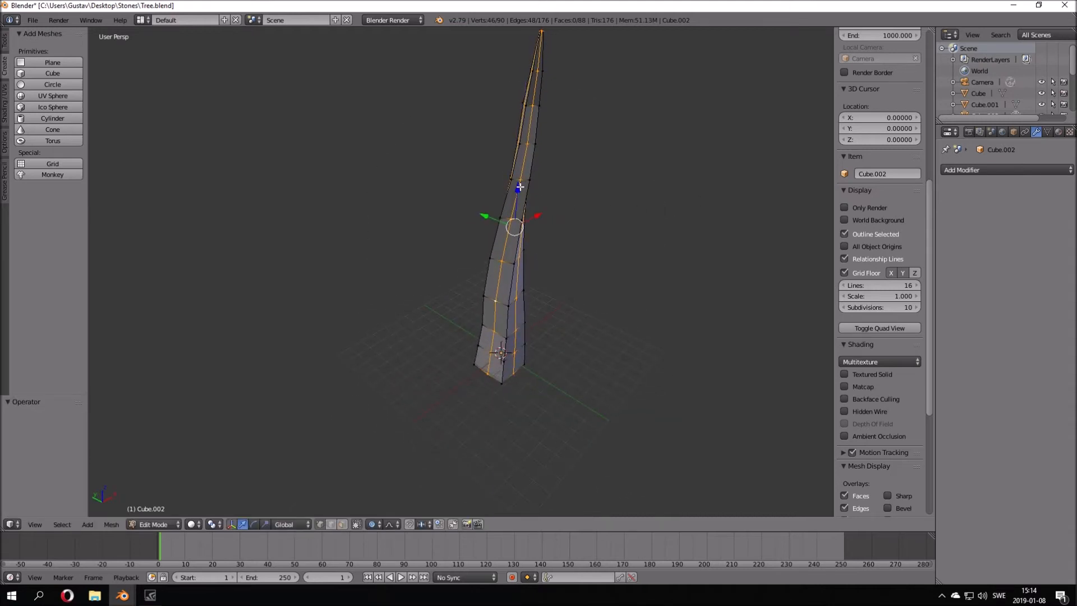
middle_click_drag(517, 197, 565, 192)
middle_click_drag(622, 234, 618, 246)
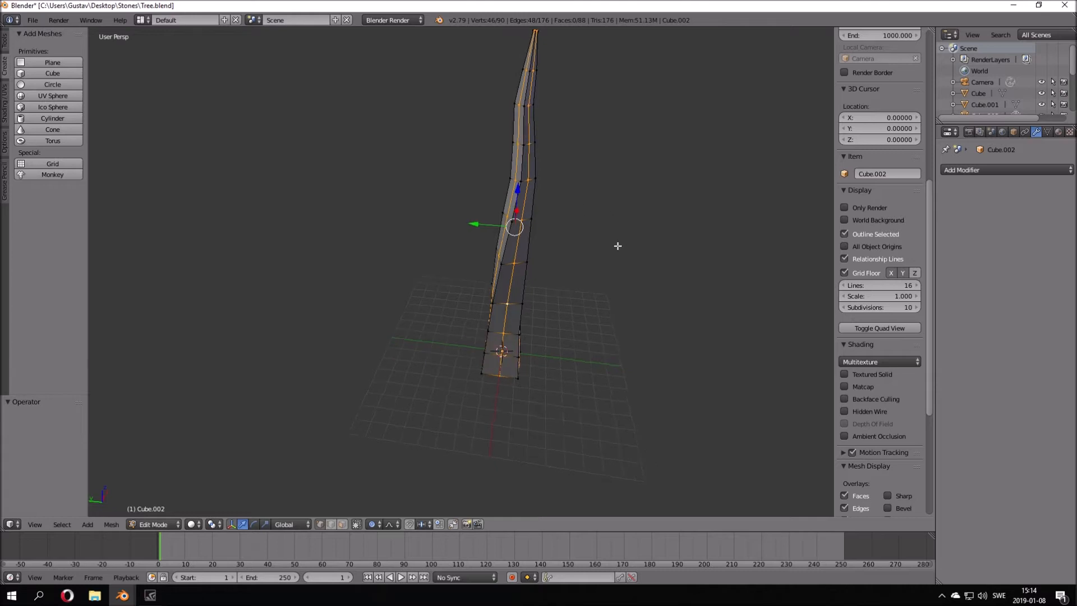
key("s")
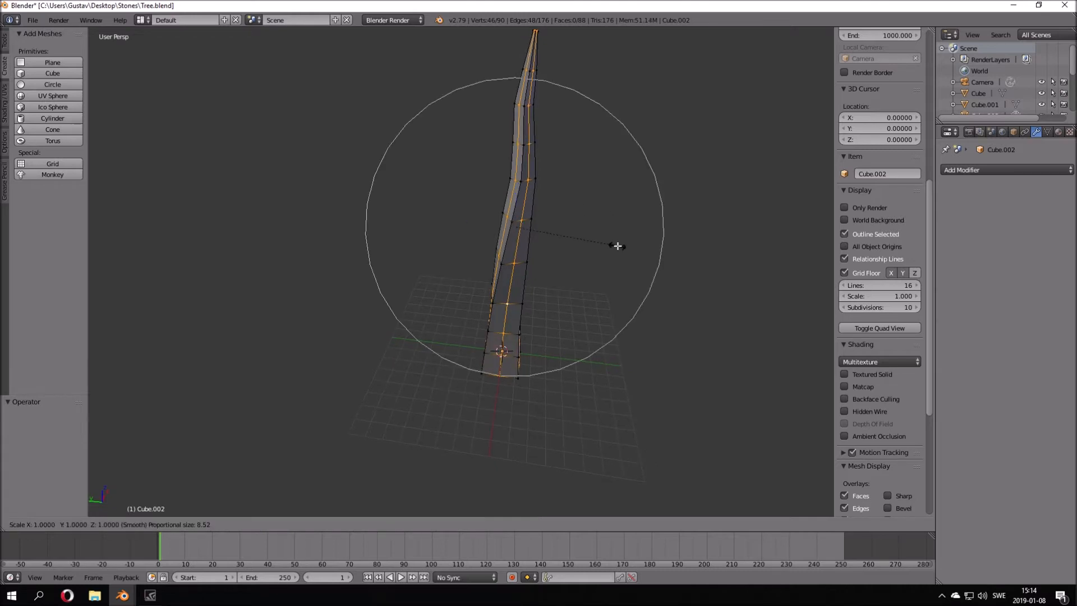
key("shift+z")
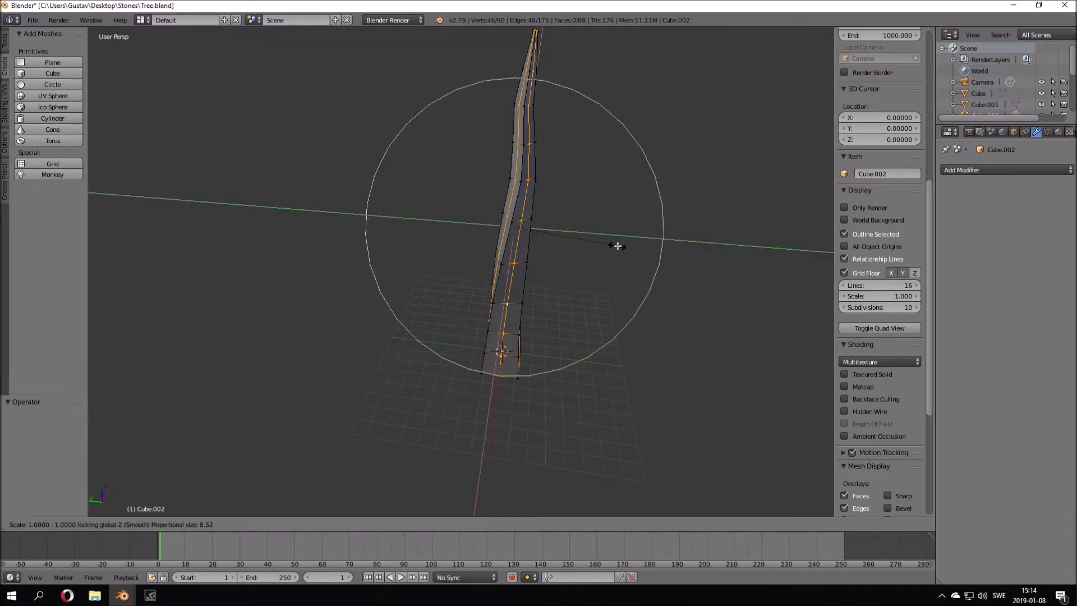
left_click(683, 253)
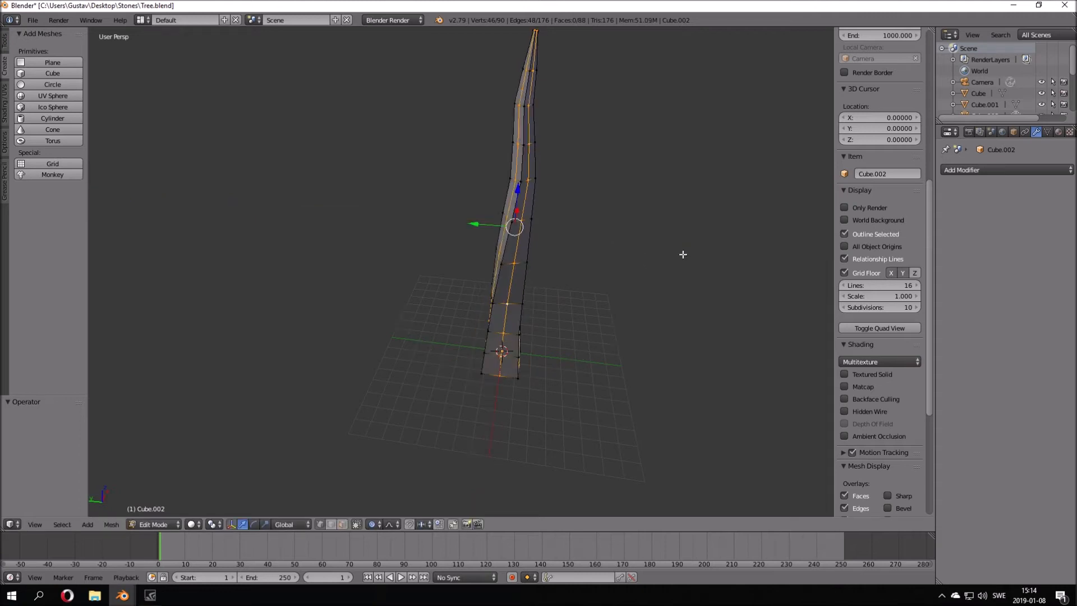
Turn off proportional editing and scale both lengthwise loops outward in X and Y only, locking Z, to round the trunk
key("o")
mouse_move(666, 262)
middle_mouse_down()
mouse_move(615, 262)
mouse_move(646, 261)
middle_mouse_up()
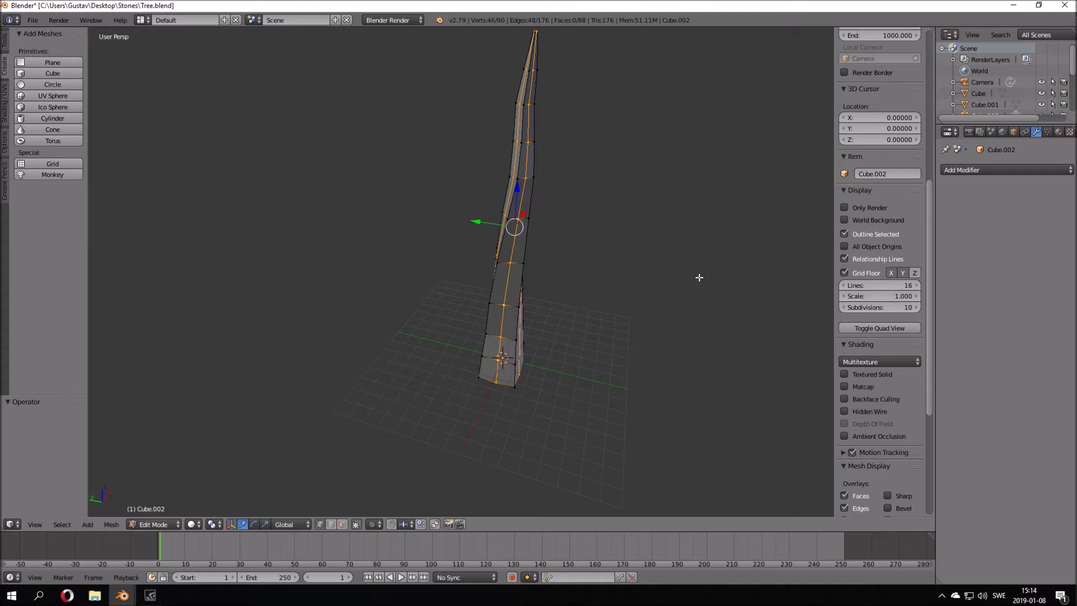
key("s")
key("shift+z")
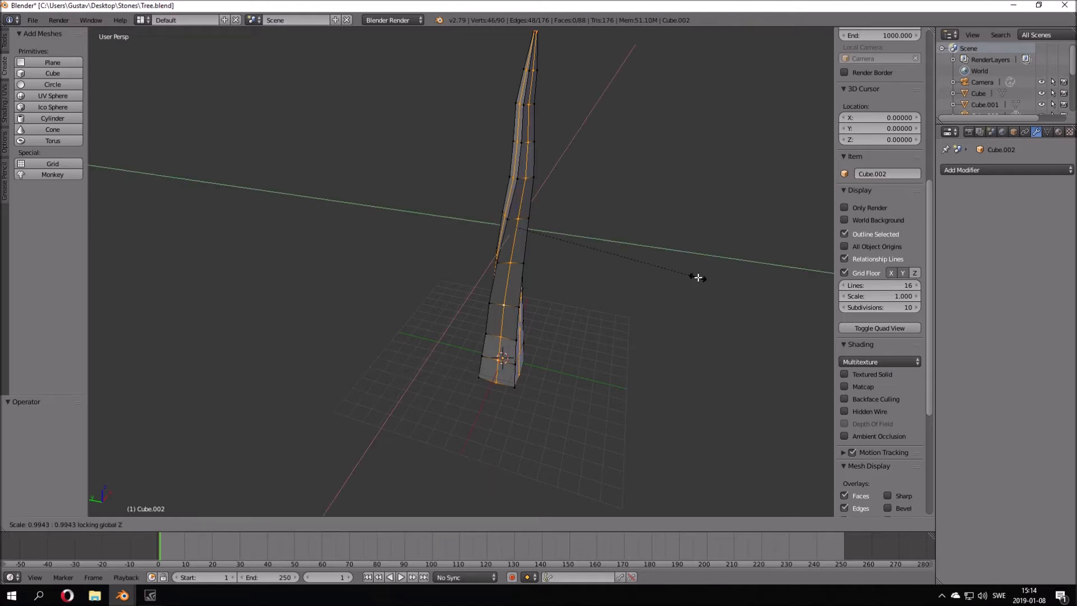
left_click(752, 284)
middle_click_drag(751, 283, 842, 225)
Leave Edit Mode and give the trunk a new material with a dark brown diffuse colour, about R 0.111, G 0.028, B 0.009
key("Tab")
left_click(1059, 132)
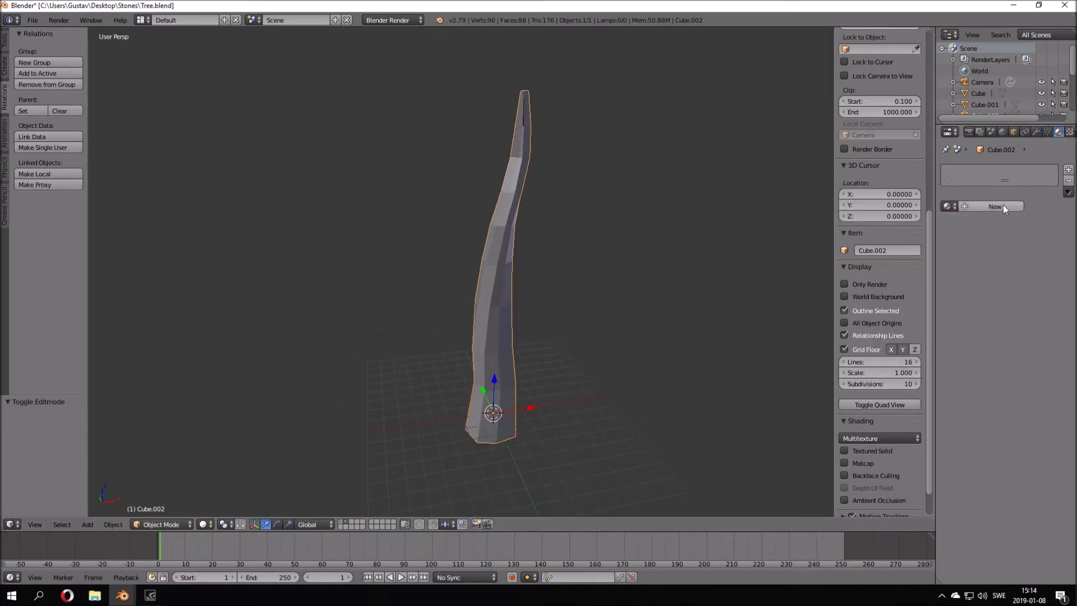
left_click(1001, 207)
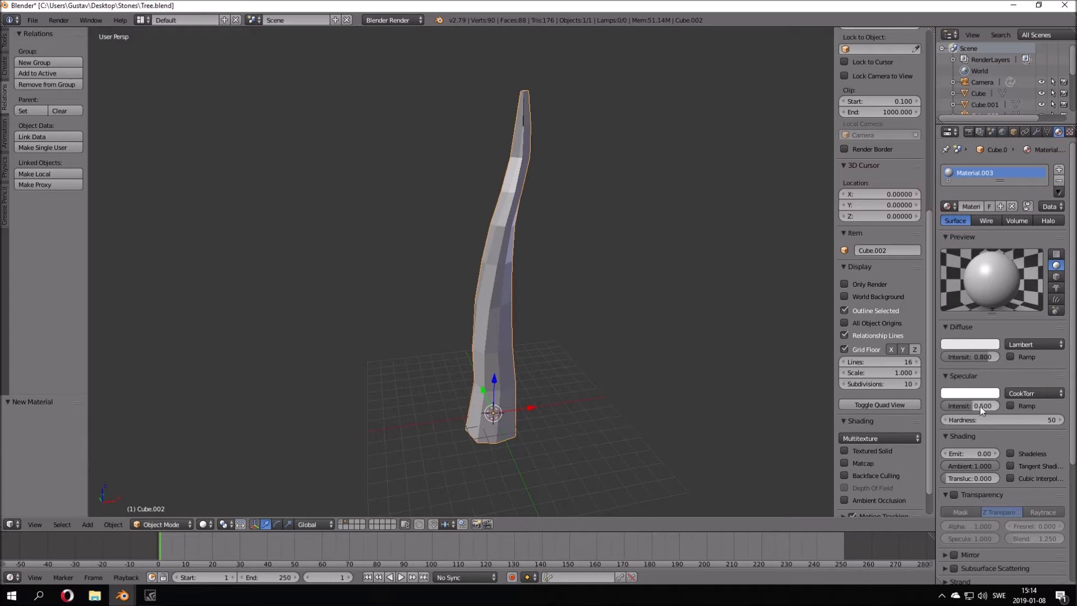
left_click(977, 345)
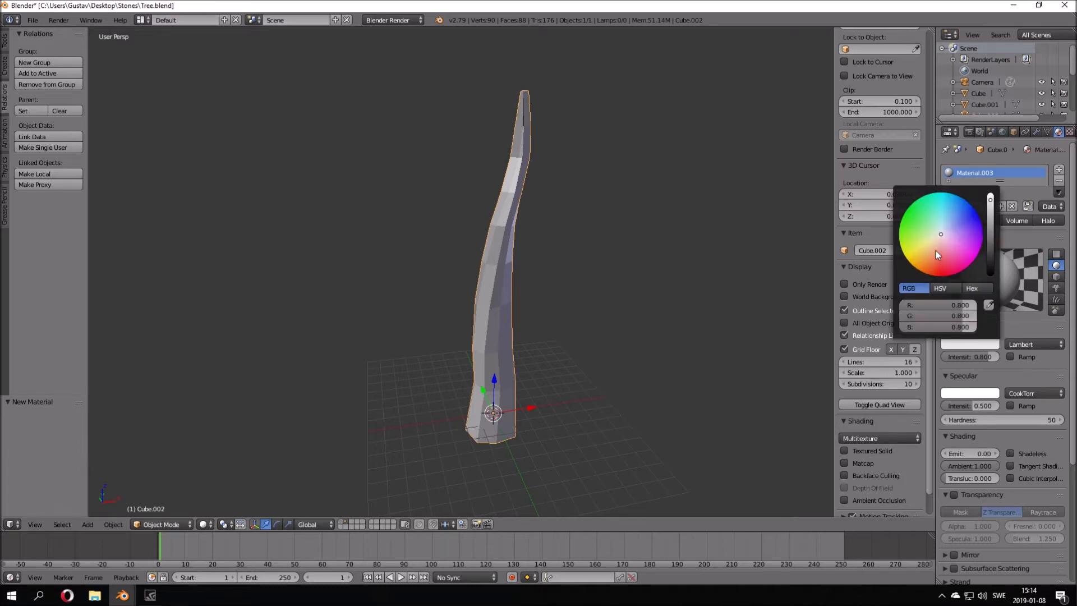
left_click(930, 264)
left_click(989, 244)
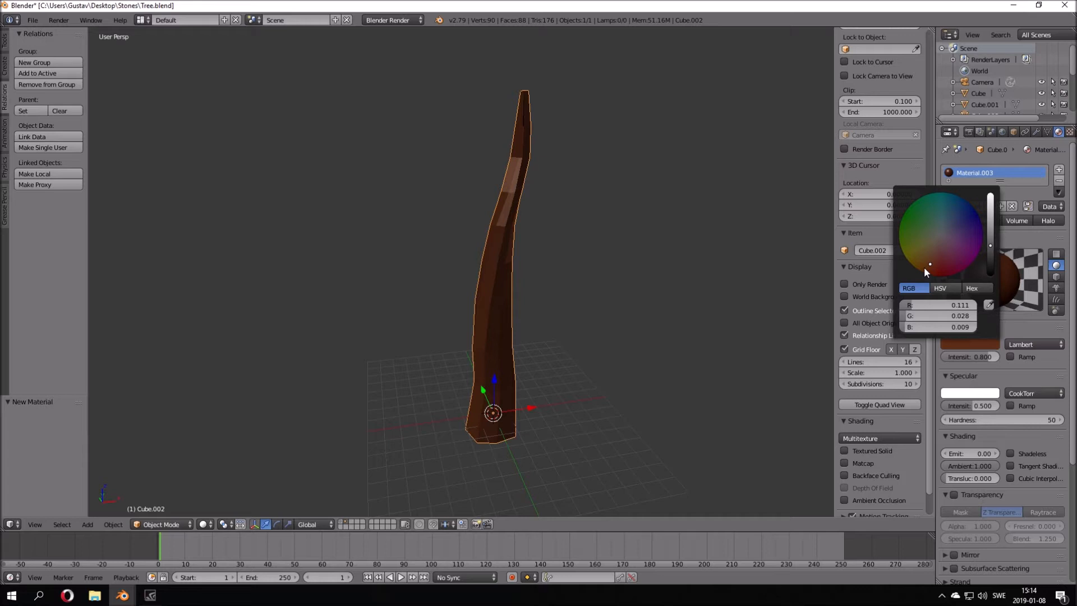
Preview the trunk in rendered shading, return to solid shading, and set the material's specular intensity to 0
key("shift+z")
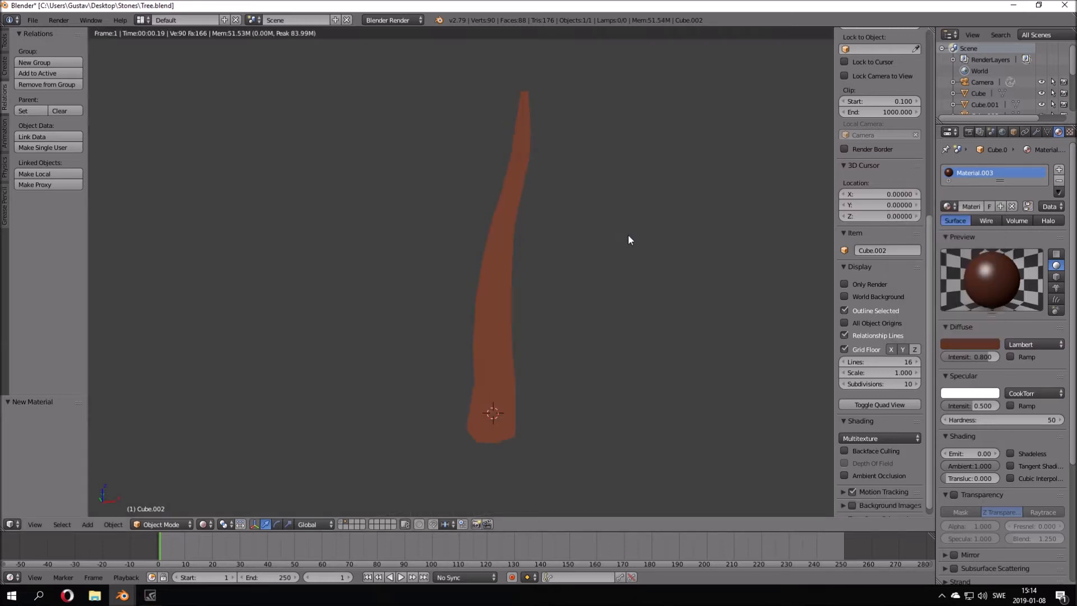
key("shift+z")
mouse_move(588, 241)
middle_mouse_down()
mouse_move(642, 239)
mouse_move(593, 248)
mouse_move(646, 227)
middle_mouse_up()
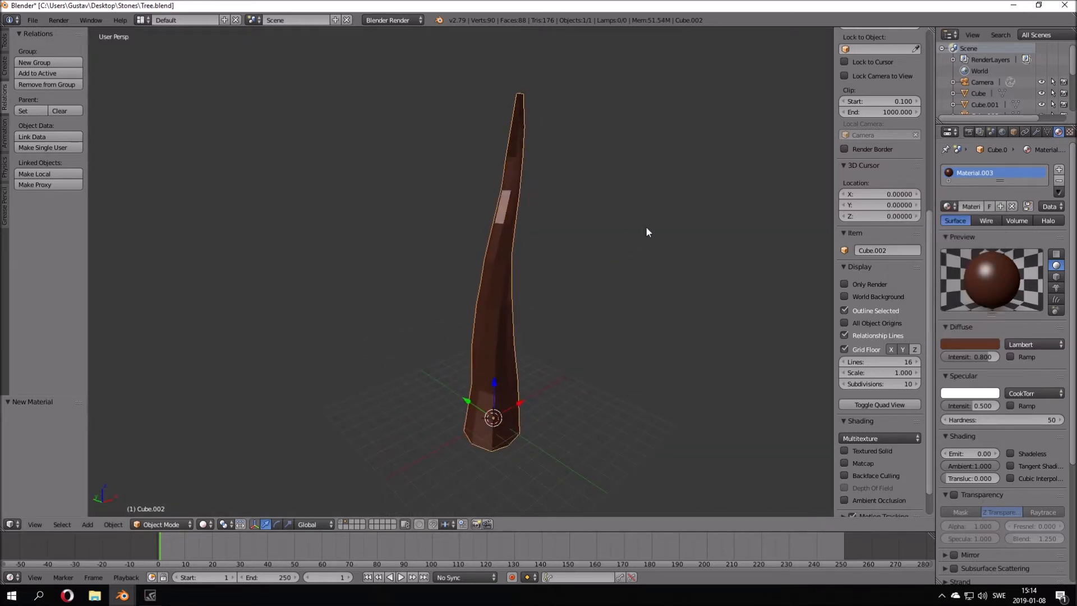
scroll(504, 200, "up", 4)
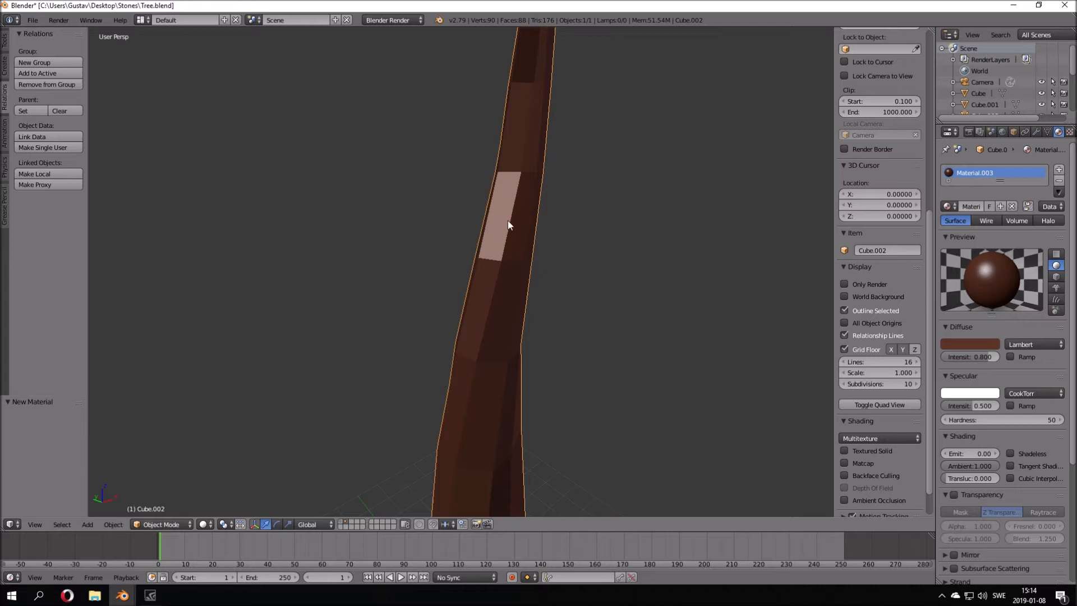
scroll(504, 214, "down", 8)
scroll(503, 214, "up", 6)
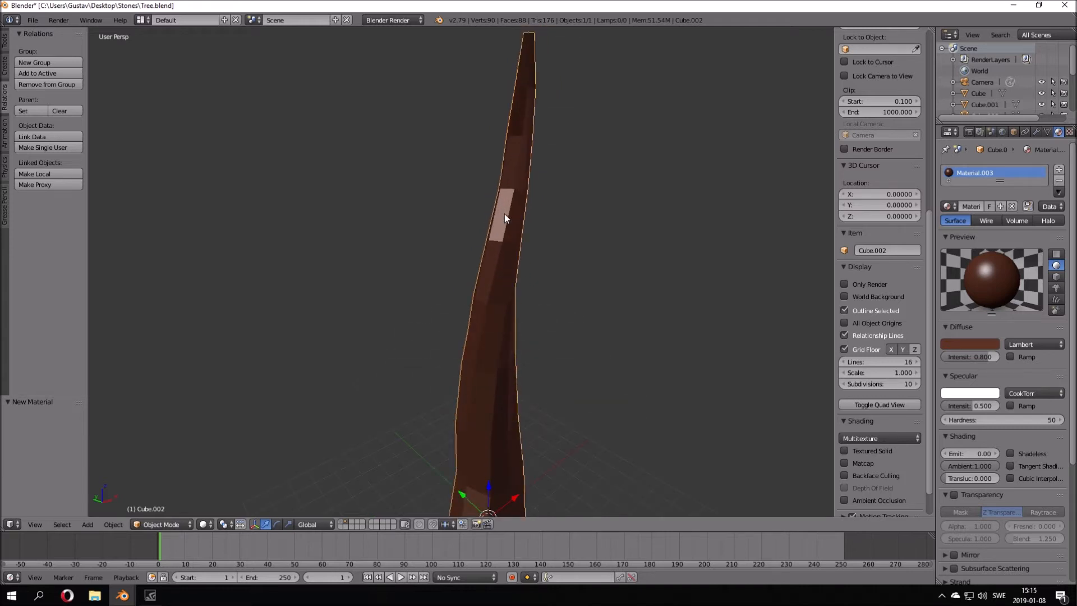
left_click_drag(977, 405, 943, 405)
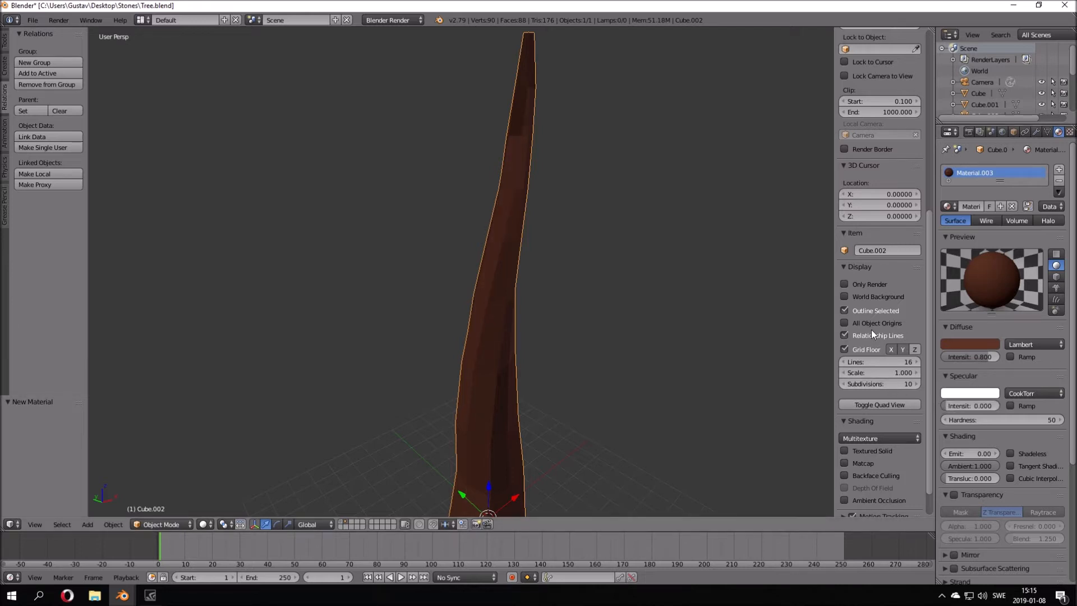
In Edit Mode, move the third edge loop above the trunk's base about 1.299 along X with proportional falloff
scroll(628, 267, "down", 3)
middle_click_drag(628, 267, 650, 252)
key("Tab")
middle_click_drag(654, 192, 576, 237)
key("a")
right_click(552, 386, "alt")
middle_click_drag(573, 378, 609, 334)
right_click(537, 347, "alt")
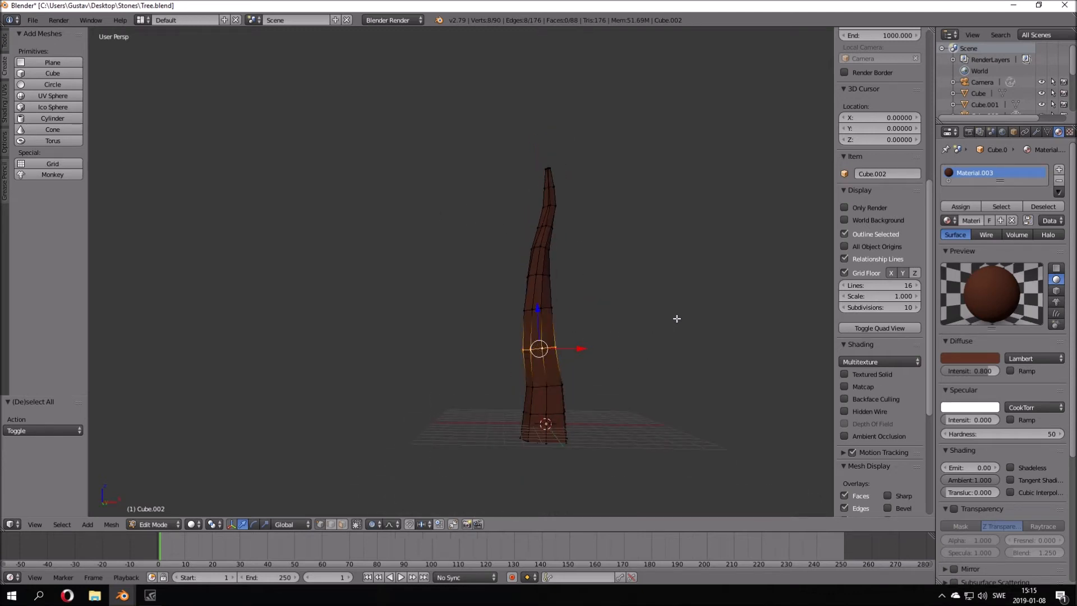
key("g")
key("x")
key("o")
left_click(696, 317)
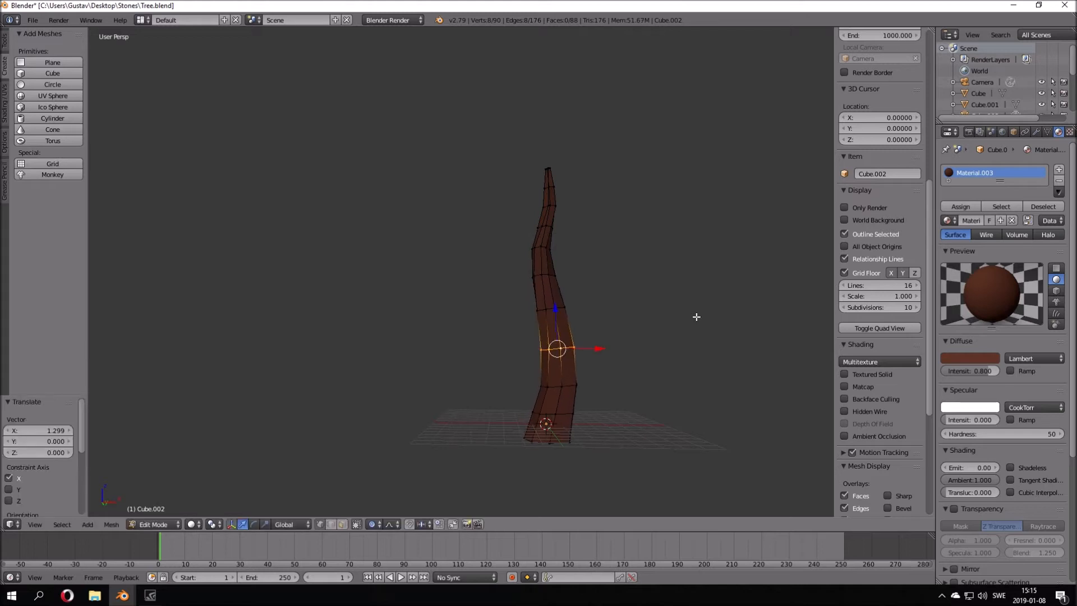
Shift the same edge loop about -0.369 along X and about -0.735 along Y with proportional falloff
key("g")
key("x")
key("Escape")
key("ctrl+z")
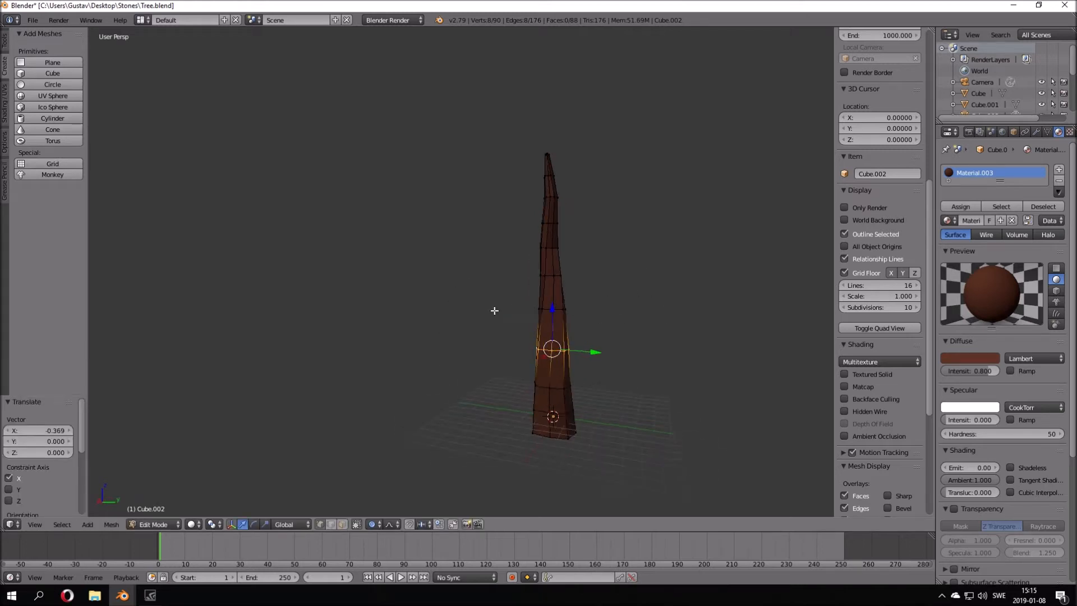
key("g")
key("y")
left_click(672, 296)
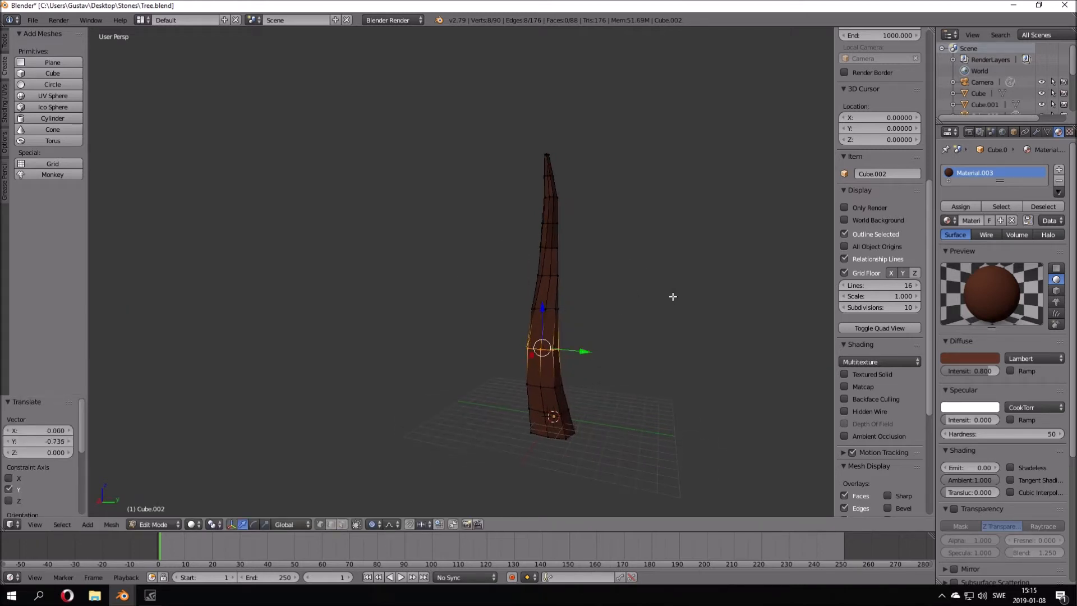
Check the bent trunk's shape in Object Mode and return to Edit Mode with nothing selected
right_click(554, 189)
middle_click_drag(554, 189, 620, 250)
key("Tab")
key("Tab")
key("a")
key("a")
key("a")
Select the whole trunk mesh, try subdividing it repeatedly, and undo all the subdivisions
left_click(5, 42)
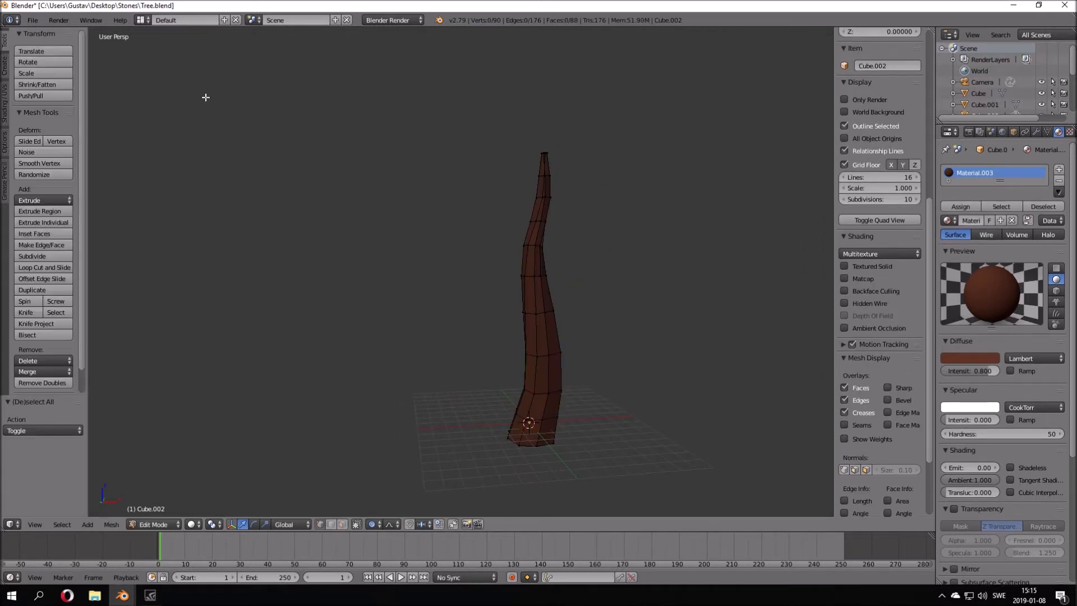
key("a")
key("a")
key("a")
key("a")
key("a")
key("a")
key("a")
key("a")
key("a")
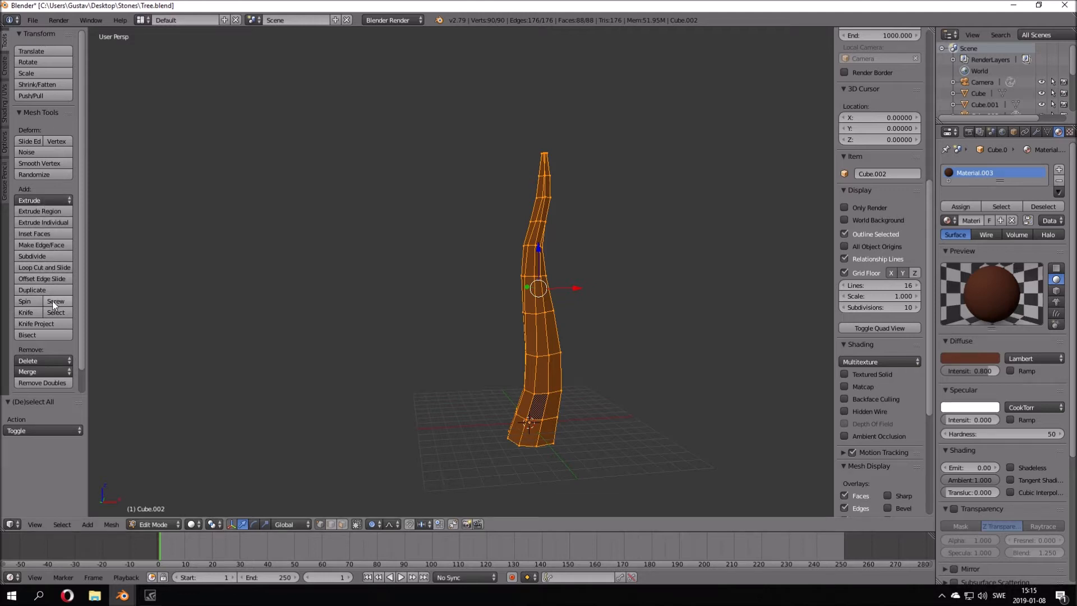
left_click(40, 255)
scroll(518, 323, "up", 4)
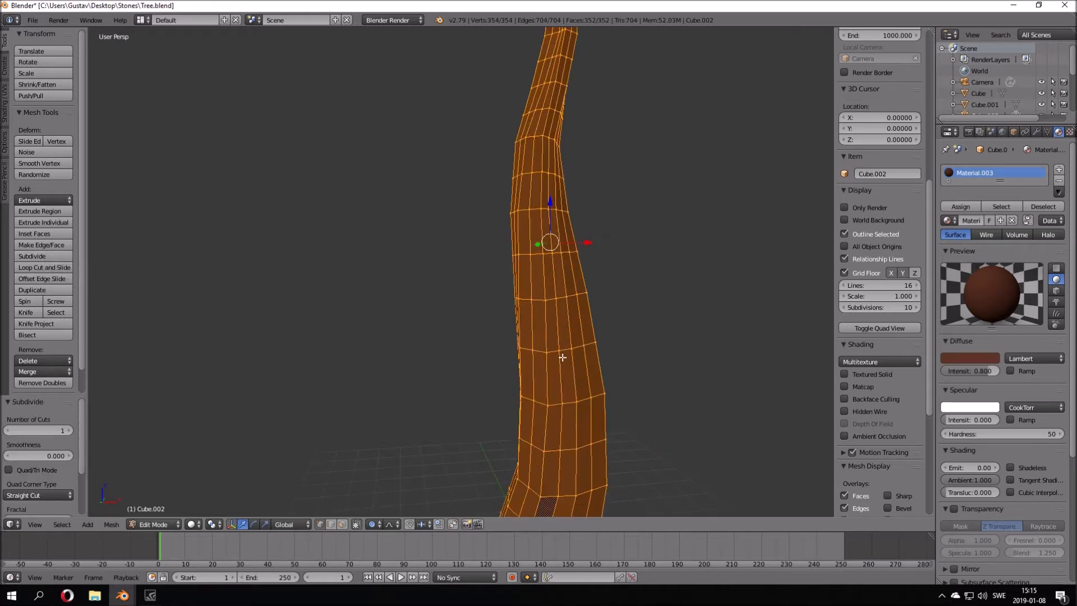
scroll(454, 348, "down", 4)
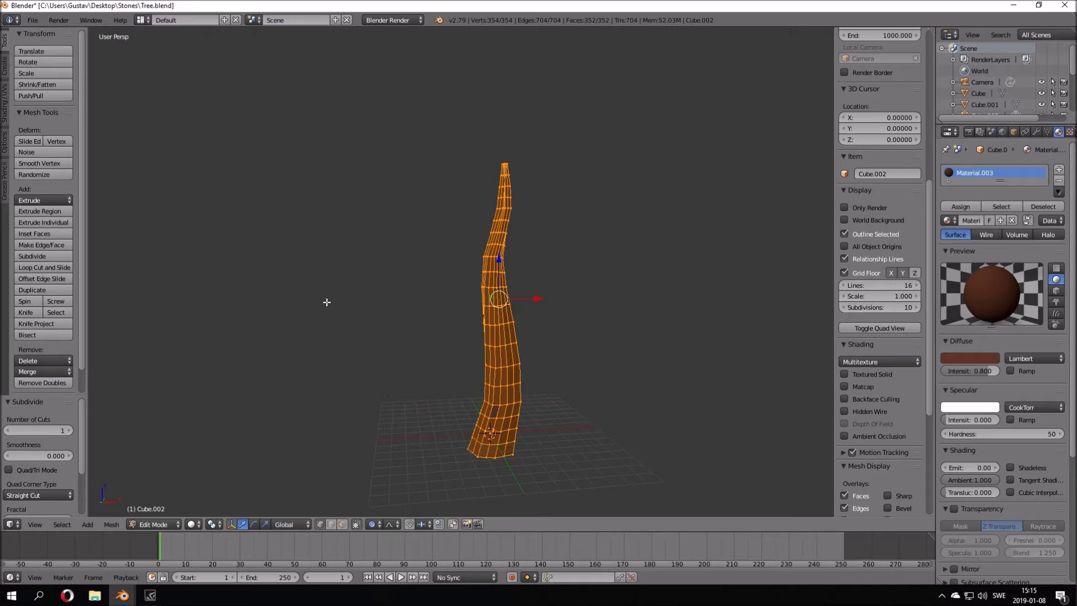
left_click(60, 257)
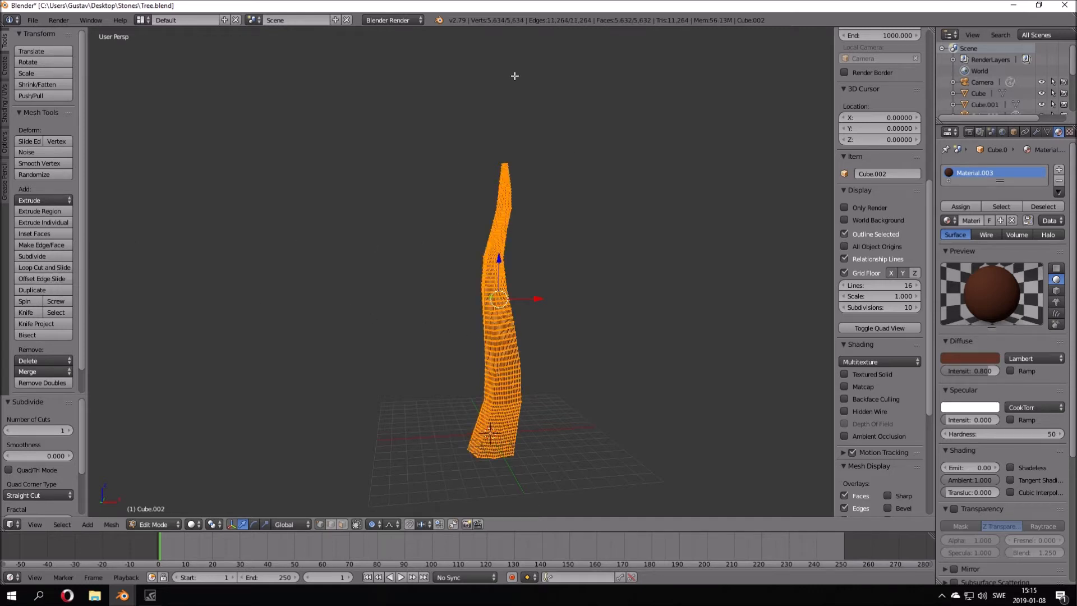
key("ctrl+z")
key("ctrl+z")
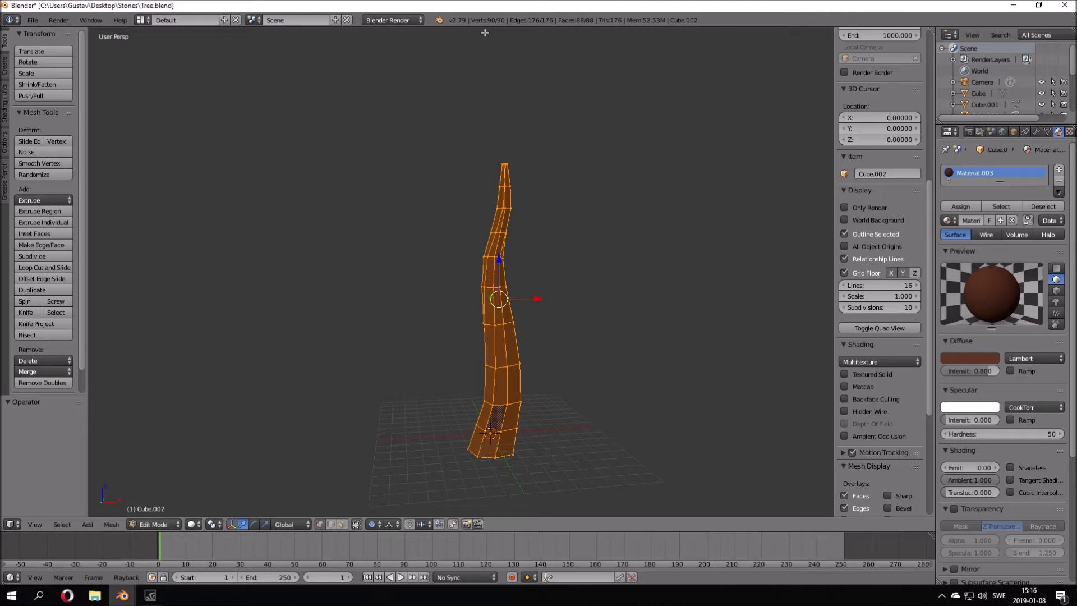
Turn off proportional editing and move one vertex at the trunk's tip about 0.215 along X and -0.042 along Y
scroll(507, 137, "up", 3)
right_click(502, 169)
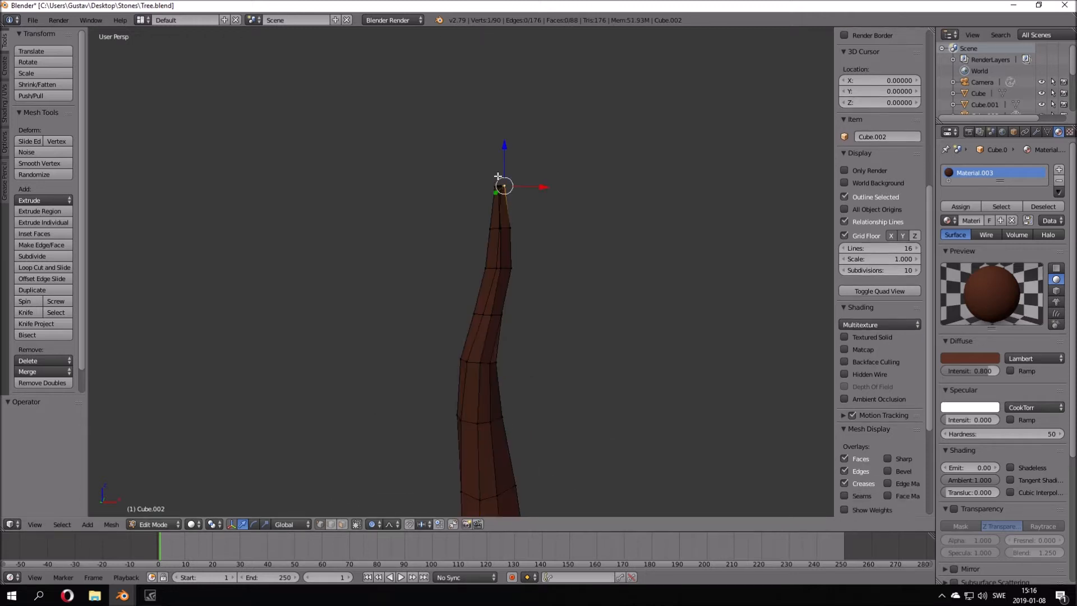
scroll(508, 196, "up", 1)
scroll(494, 151, "down", 3)
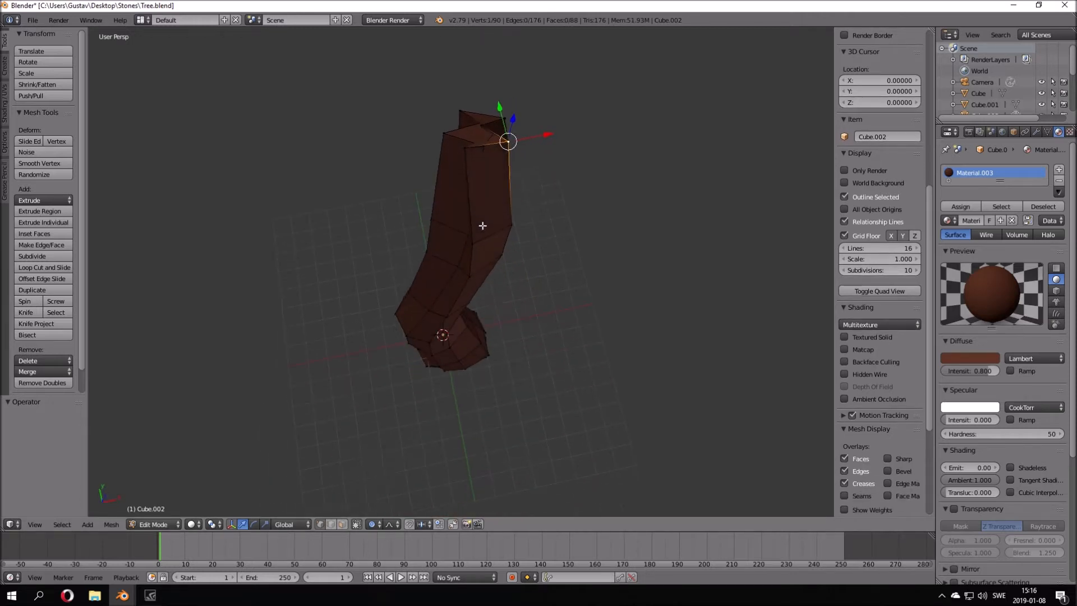
key("g")
key("x")
right_click(487, 148)
middle_click_drag(486, 149, 526, 137)
key("o")
key("g")
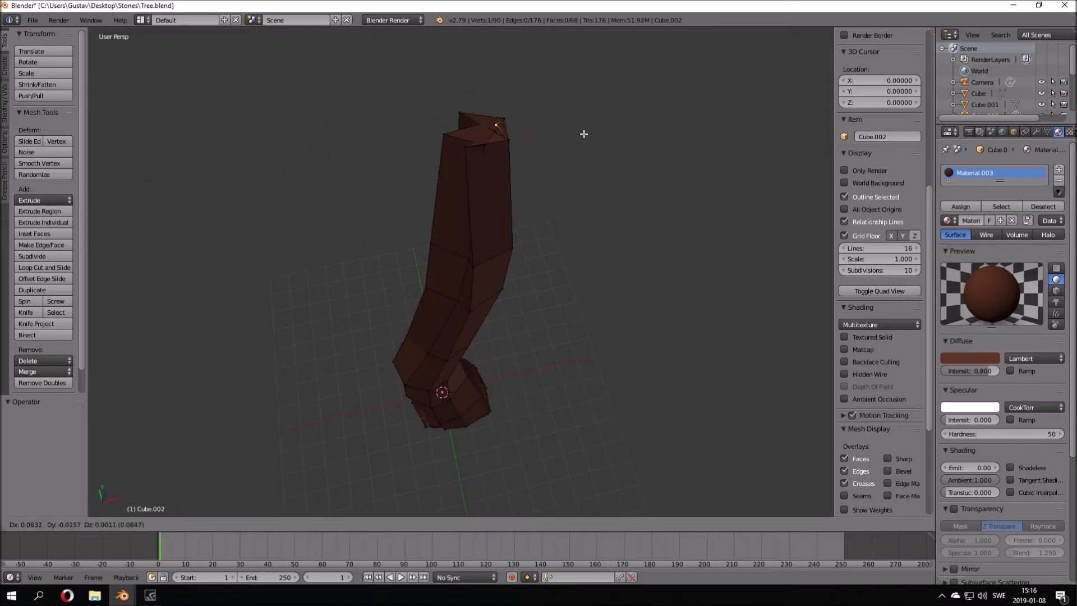
left_click(556, 151)
Move another vertex of the trunk's top rim freehand and slide a neighbouring one to make the tip irregular
right_click(486, 137)
right_click(483, 129)
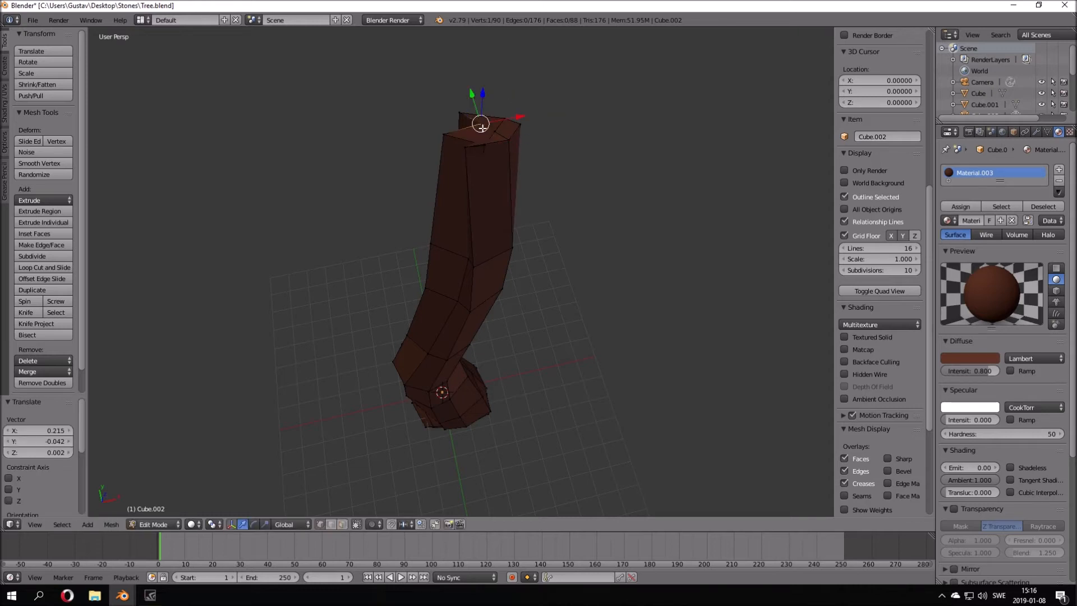
key("g")
left_click(448, 125)
middle_click_drag(459, 130, 483, 141)
key("g")
key("g")
right_click(512, 134)
right_click(490, 136)
key("g")
key("g")
left_click(483, 133)
Slide and freehand-move a vertex on the trunk's bend below the tip to make the outline uneven
middle_click_drag(474, 132, 477, 273)
right_click(479, 374)
key("g")
key("g")
left_click(473, 381)
mouse_move(473, 381)
middle_mouse_down()
mouse_move(370, 385)
mouse_move(468, 395)
middle_mouse_up()
key("g")
left_click(360, 385)
middle_click_drag(468, 394, 505, 282, "shift")
key("g")
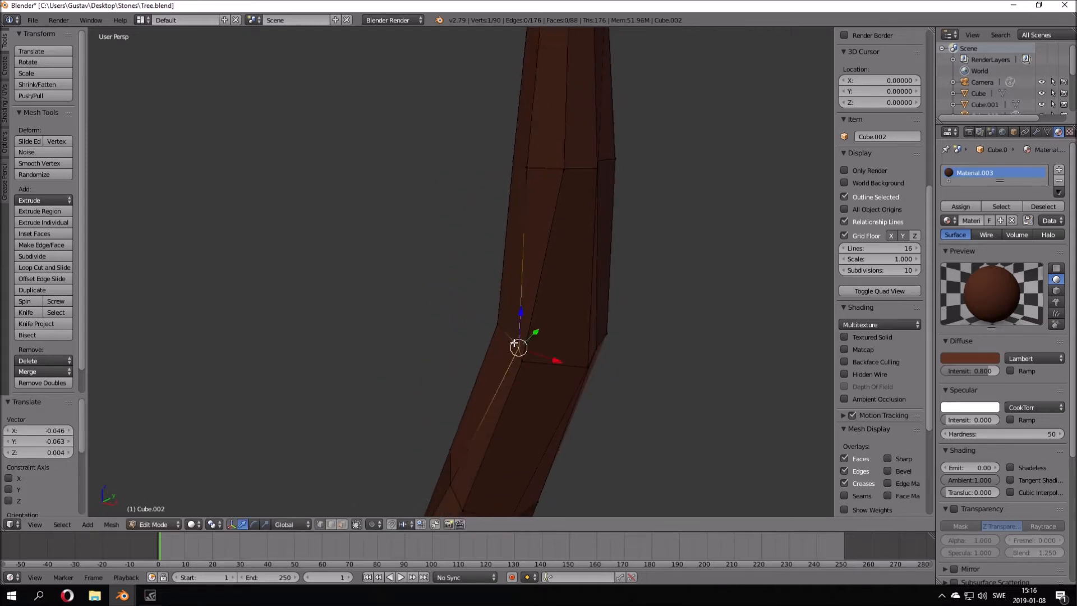
left_click(500, 329)
Move two more vertices along the trunk's upper part, the second about 0.040 along X, 0.127 along Y and -0.080 along Z
middle_click_drag(591, 274, 531, 274)
right_click(583, 164)
middle_click_drag(584, 164, 650, 156)
key("g")
left_click(721, 233)
right_click(637, 420)
key("g")
left_click(662, 430)
middle_click_drag(524, 380, 661, 379)
Move a vertex on the trunk's top rim about 0.041 along X, 0.093 along Y and -0.036 along Z
scroll(581, 350, "down", 6)
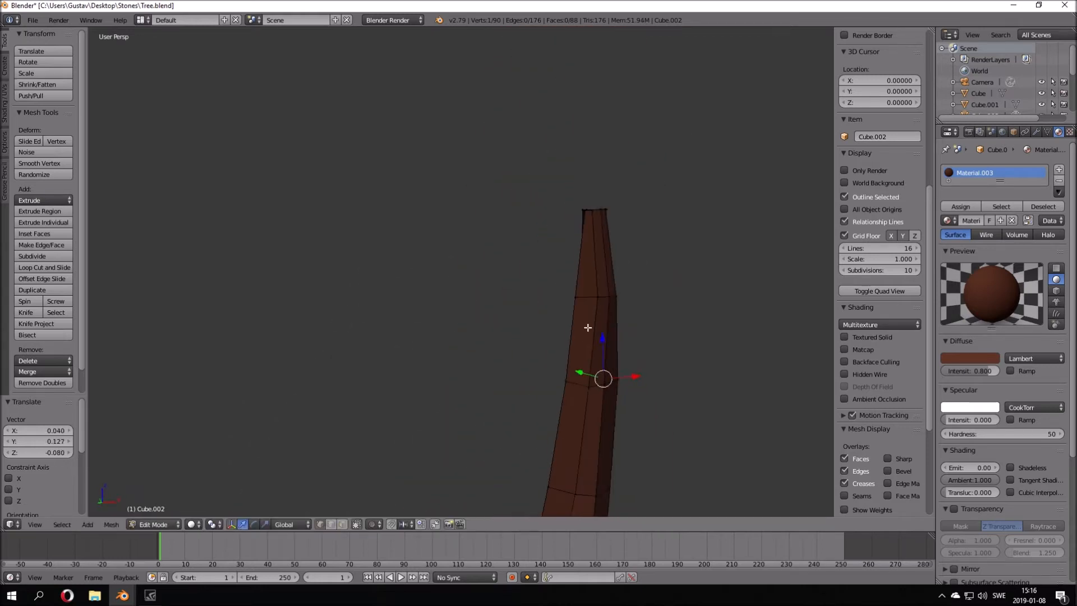
middle_click_drag(587, 329, 651, 335)
scroll(659, 233, "up", 1)
scroll(659, 233, "up", 5)
right_click(628, 240)
middle_click_drag(630, 241, 737, 262)
right_click(576, 235)
key("g")
key("g")
left_click(548, 232)
middle_click_drag(548, 234, 664, 245)
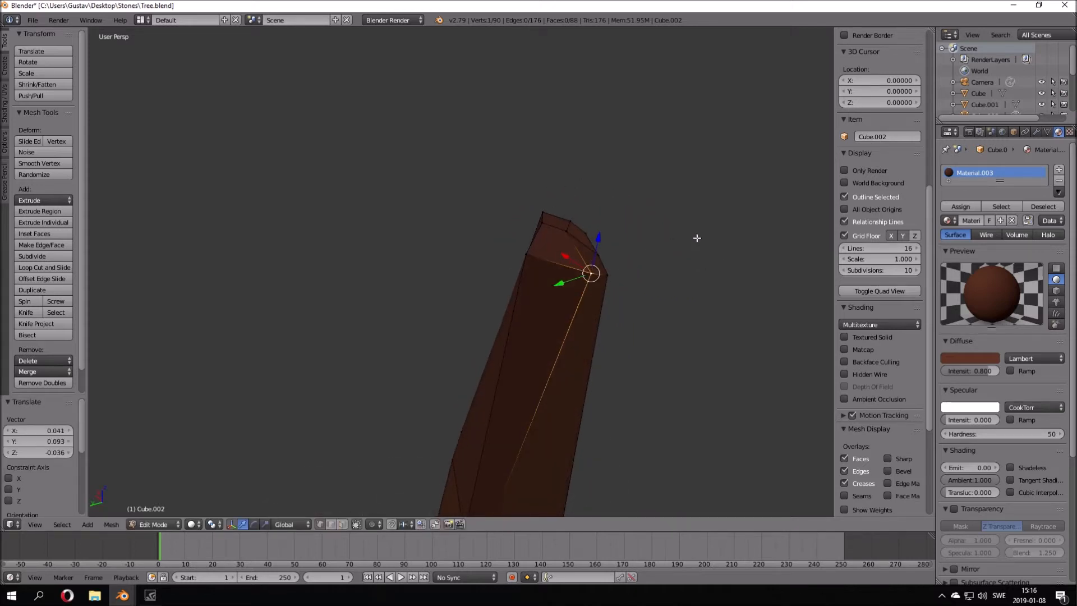
Slide the same top-rim vertex along its edge and reposition it freehand
key("shift+v")
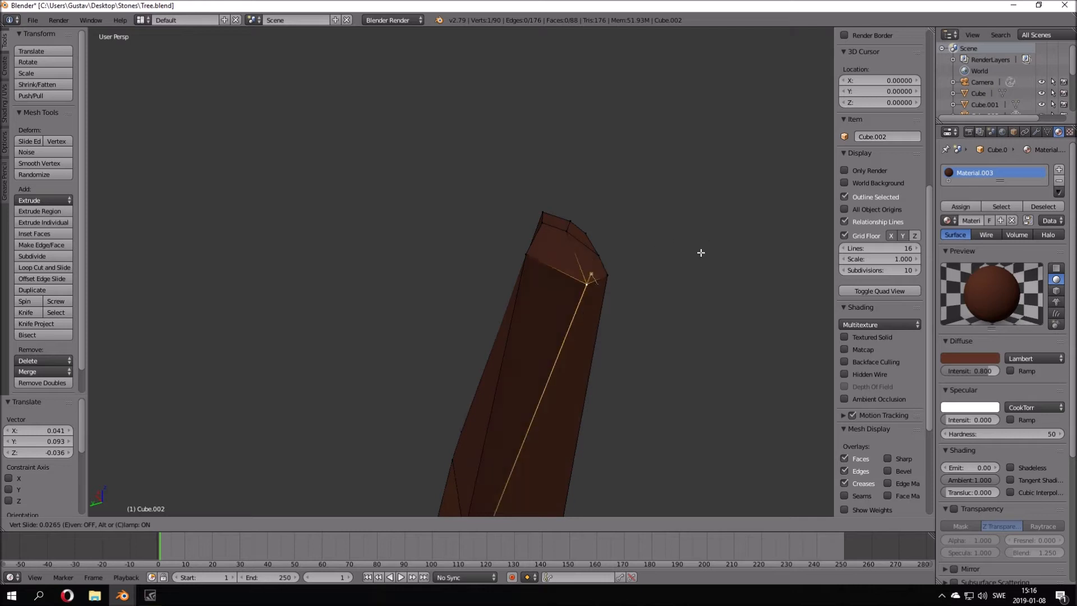
right_click(671, 224)
key("shift+v")
middle_click_drag(670, 224, 514, 271)
left_click(640, 263)
key("g")
left_click(683, 278)
Move two adjacent vertices on the trunk's side together about -0.147 along X, 0.065 along Y and 0.026 along Z
middle_click_drag(625, 337, 697, 340)
right_click(681, 377)
right_click(593, 447, "shift")
key("g")
left_click(575, 443)
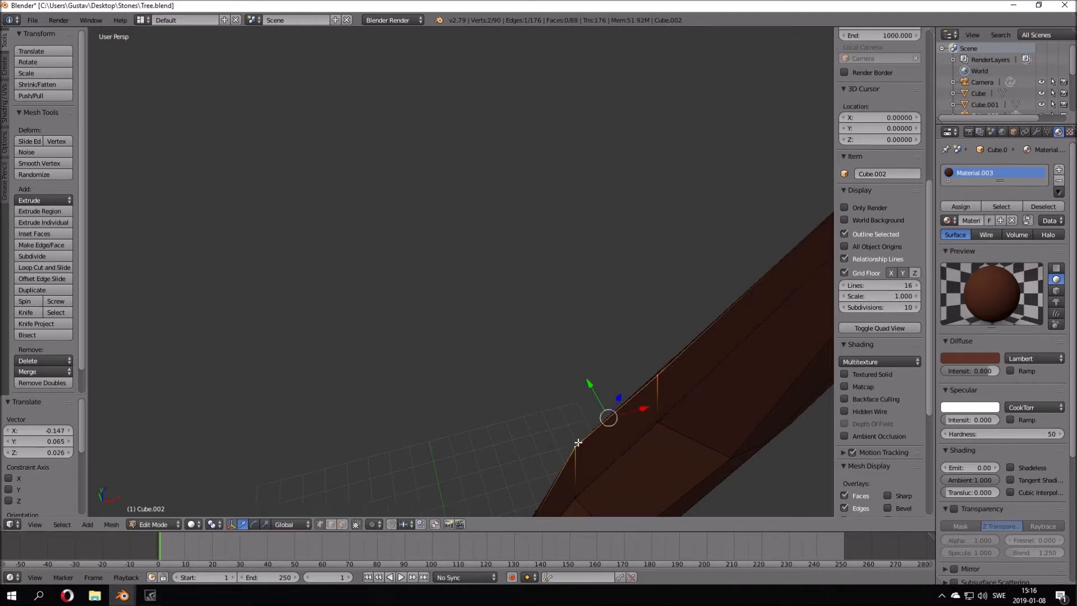
Select the entire trunk mesh with the whole trunk in view
middle_click_drag(576, 443, 555, 427)
key("shift+f")
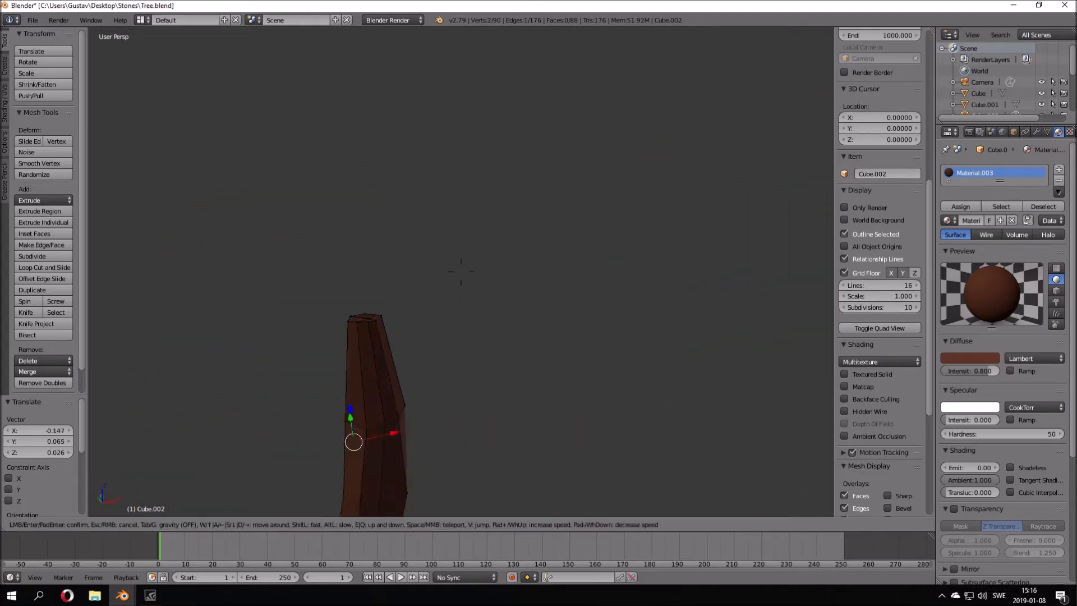
key("s")
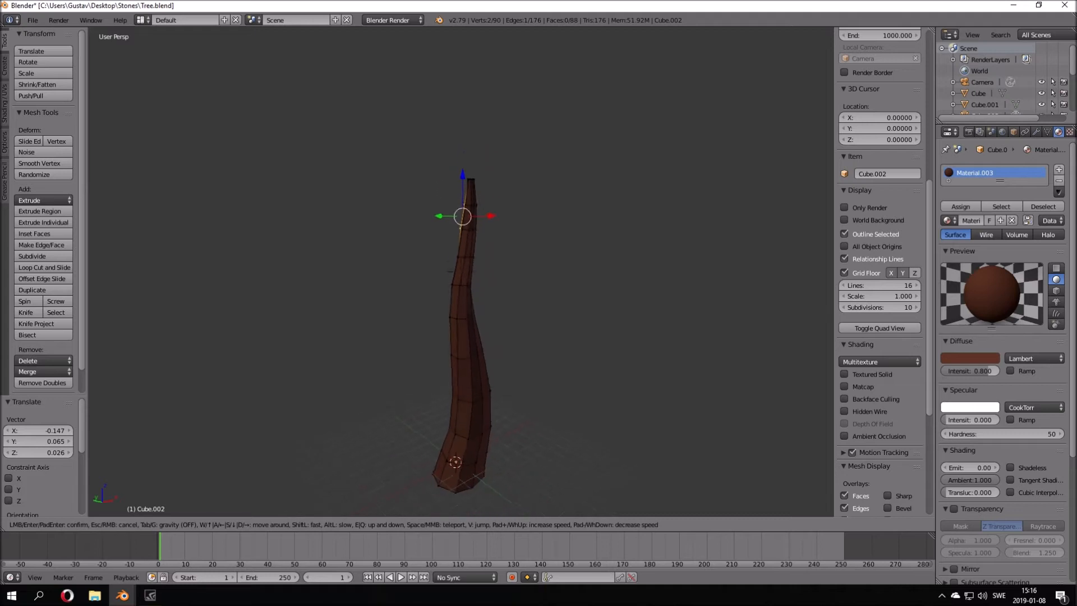
key("Return")
key("a")
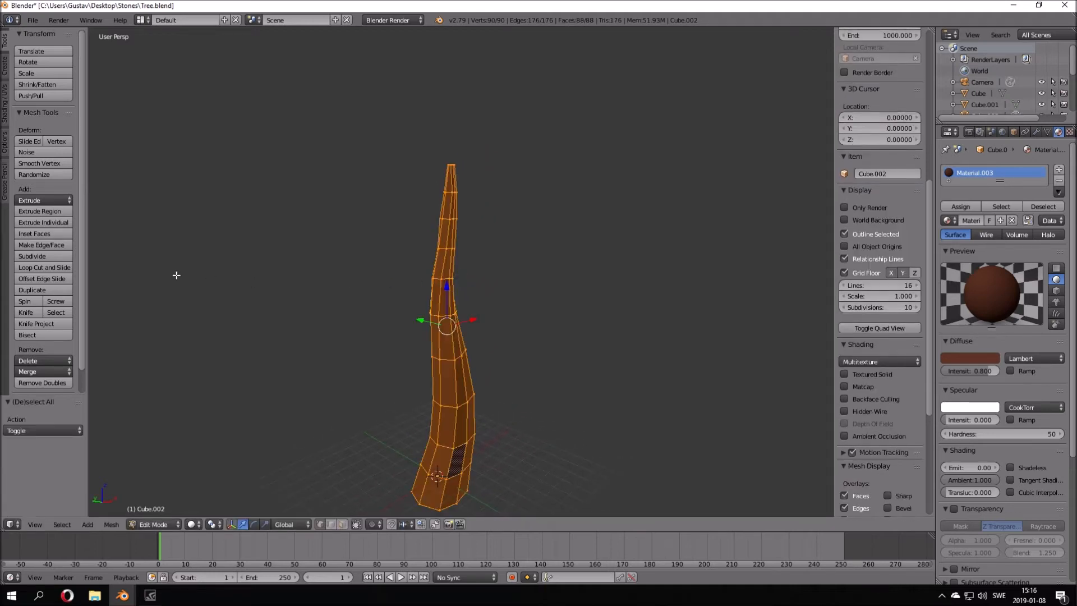
Try subdividing the selected trunk mesh three times and undo the subdivisions
left_click(50, 253)
left_click(50, 253)
left_click(50, 253)
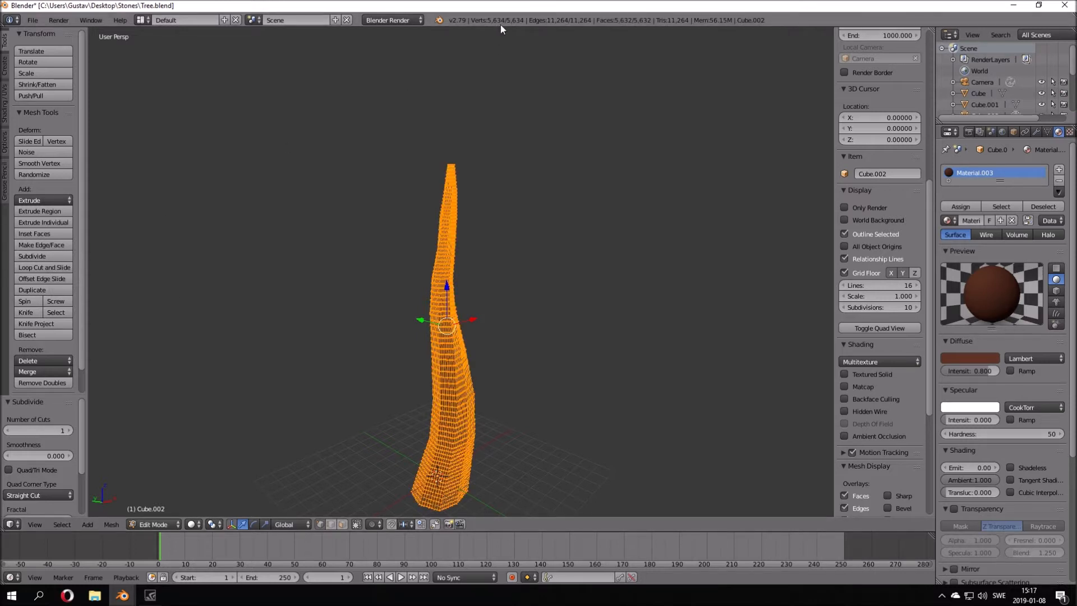
key("ctrl+z")
key("ctrl+z")
key("ctrl+z")
Preview the trunk in rendered shading and return to solid shading
key("shift+z")
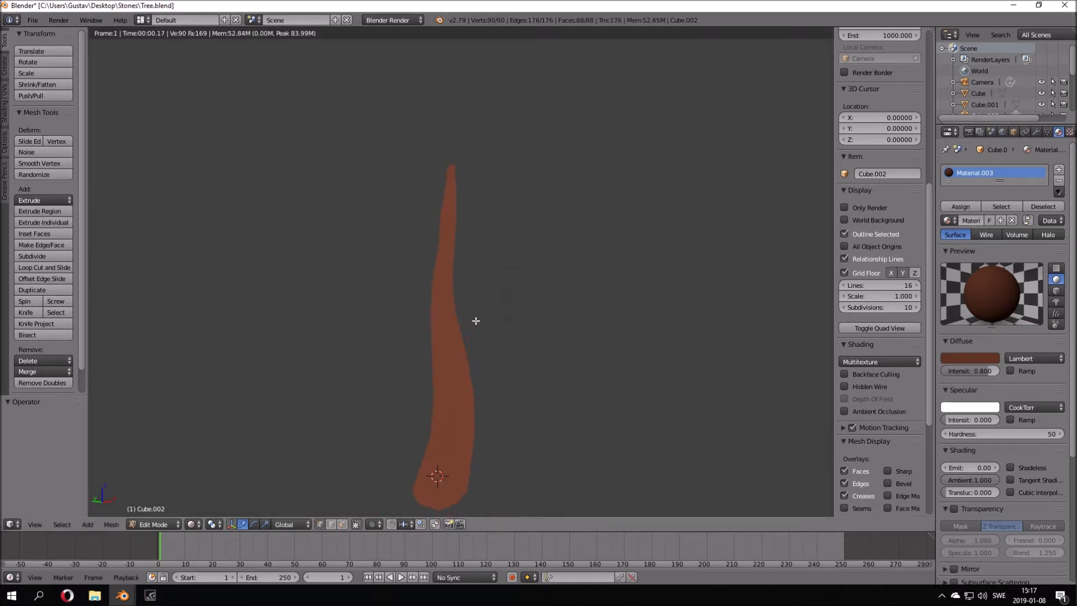
key("shift+z")
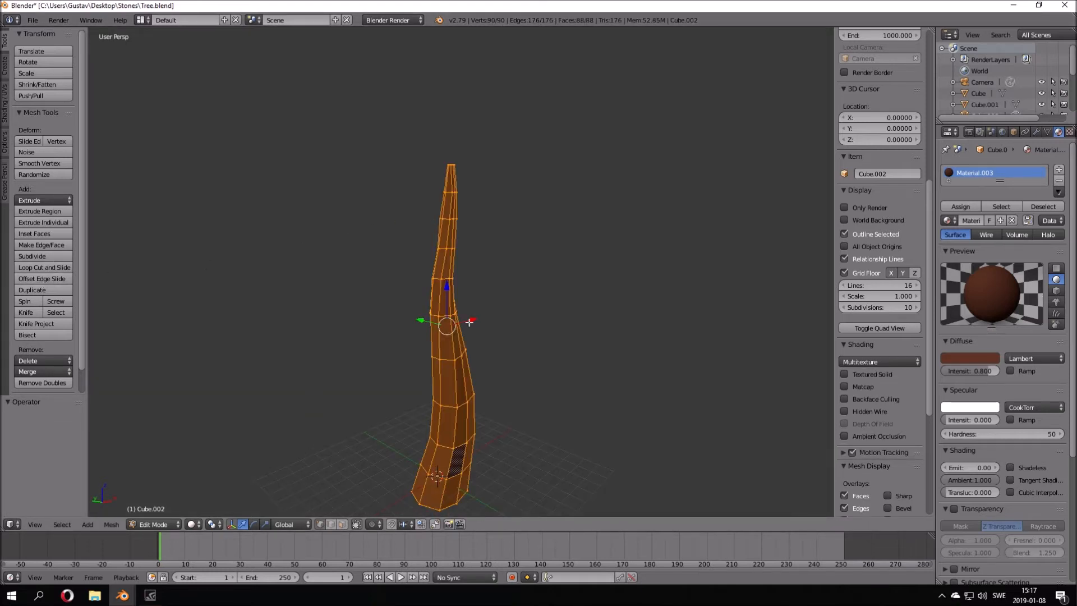
key("shift+z")
key("shift+z")
Subdivide the whole trunk mesh three times, checking it in rendered shading and redoing the last subdivision
mouse_move(558, 365)
middle_mouse_down()
mouse_move(361, 366)
mouse_move(47, 249)
middle_mouse_up()
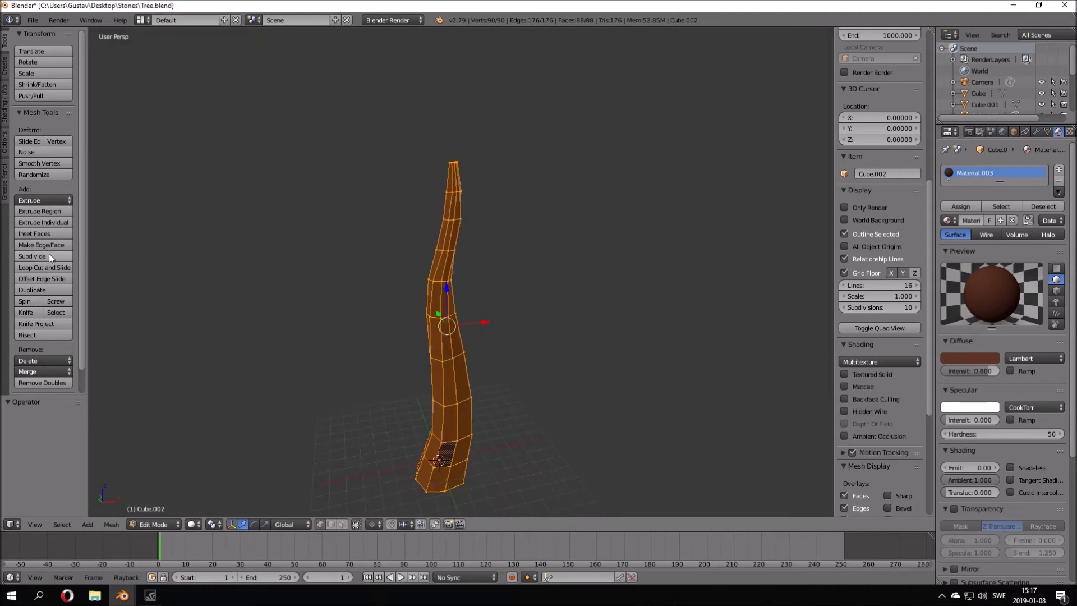
triple_click(49, 254)
key("shift+z")
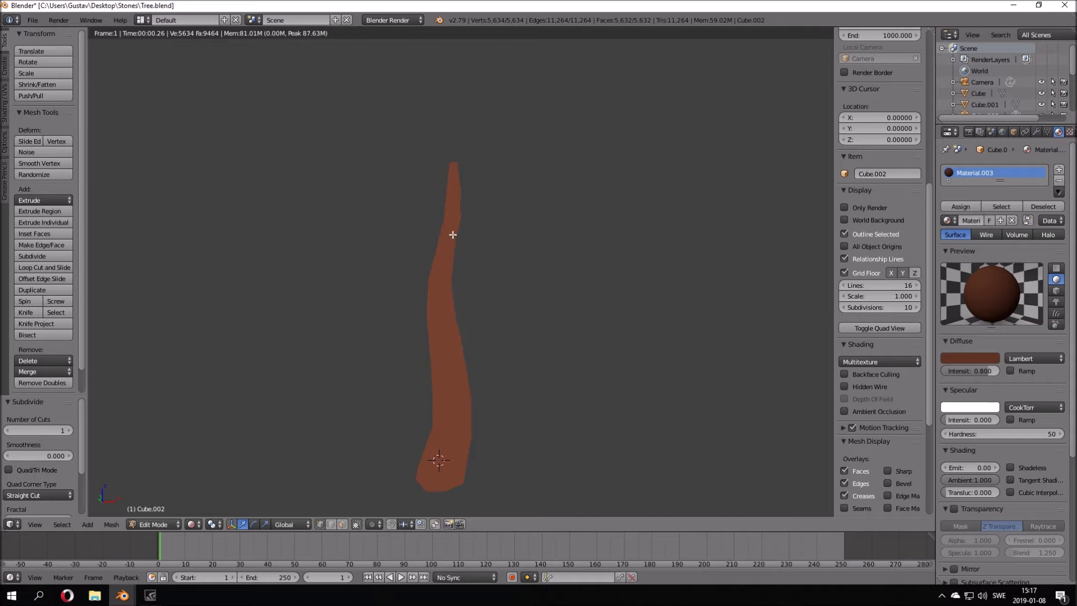
key("shift+z")
key("ctrl+z")
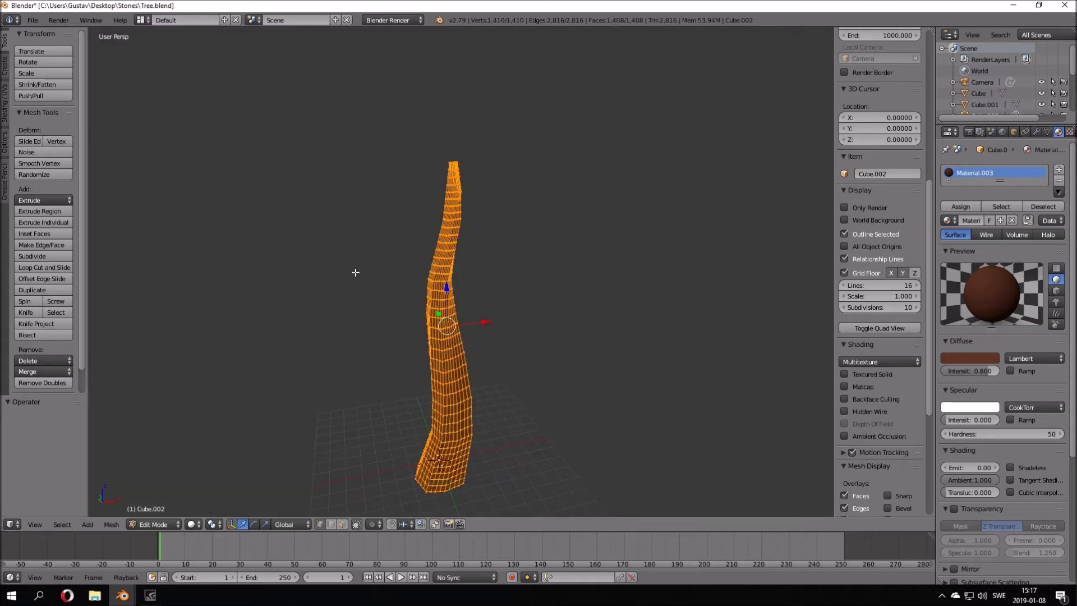
left_click(52, 255)
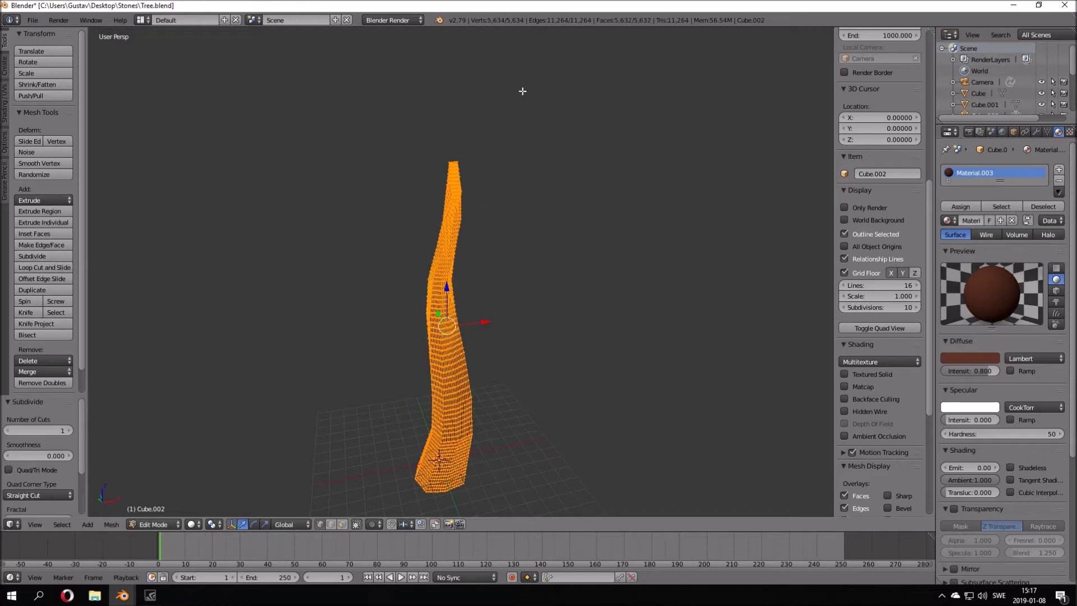
Randomize all of the trunk's vertices with amount 0.140, uniform 1.000 and normal 0.760
mouse_move(434, 265)
middle_mouse_down()
mouse_move(486, 257)
mouse_move(413, 264)
middle_mouse_up()
key("a")
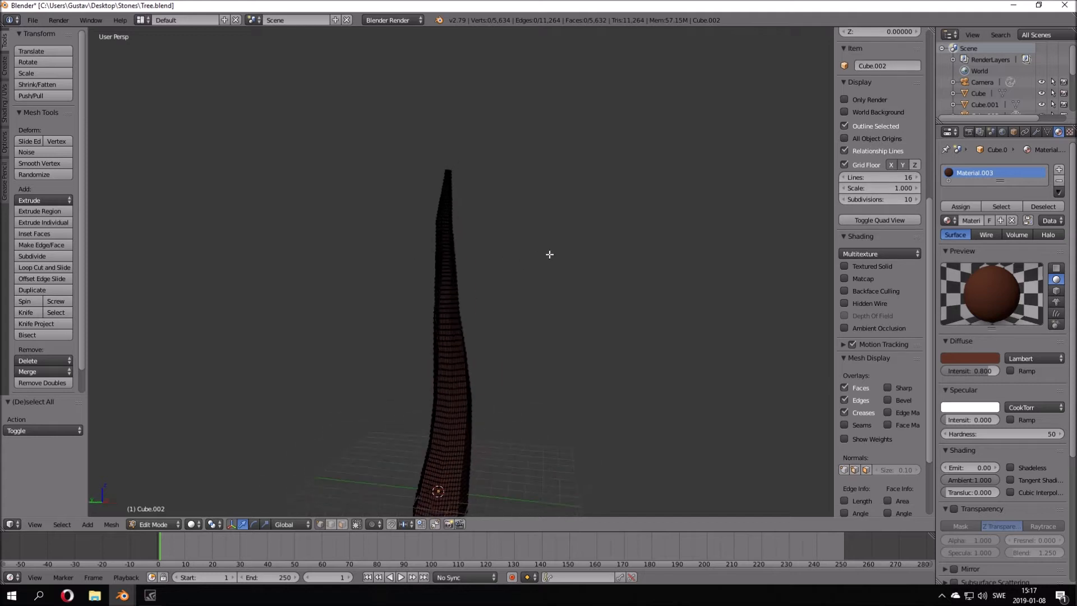
key("a")
middle_click_drag(495, 286, 350, 301)
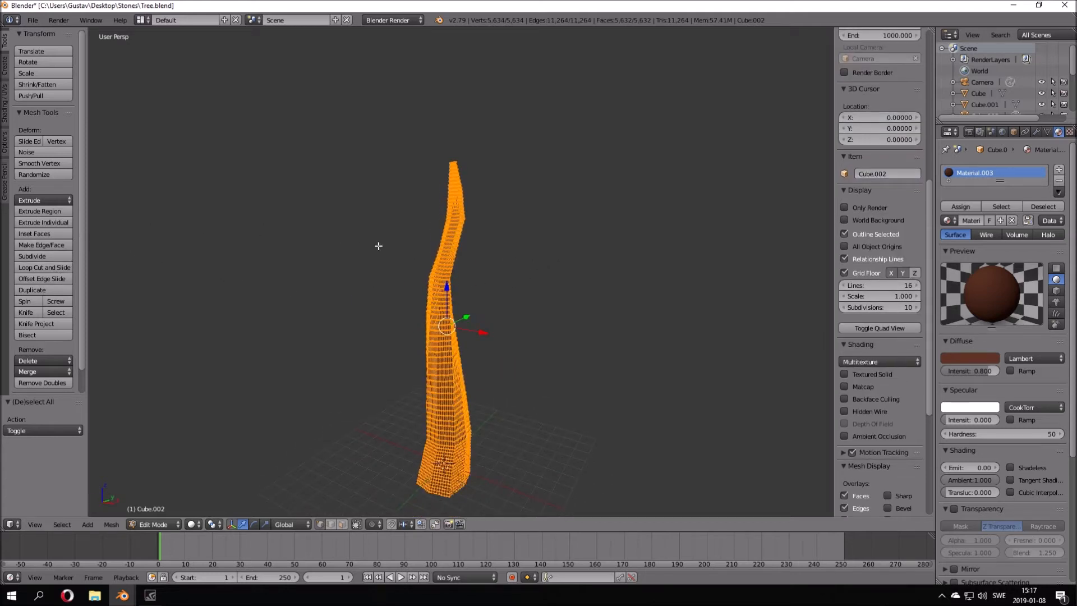
middle_click_drag(471, 300, 442, 230)
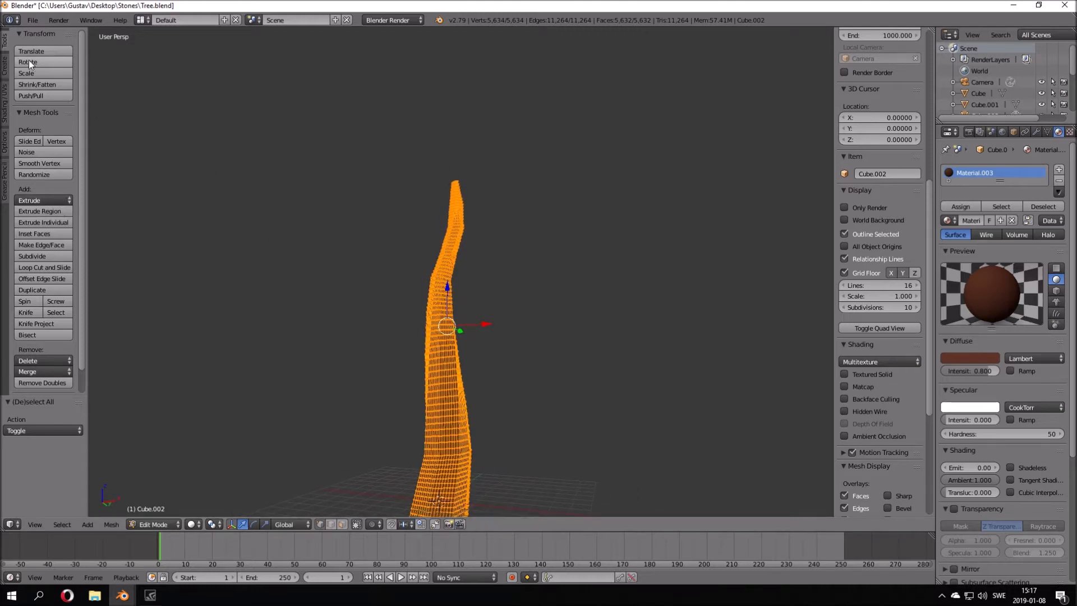
left_click(45, 176)
left_click_drag(42, 431, 47, 450)
Examine the roughened bark in rendered shading, in Edit Mode and Object Mode, and return to solid Edit Mode
key("shift+z")
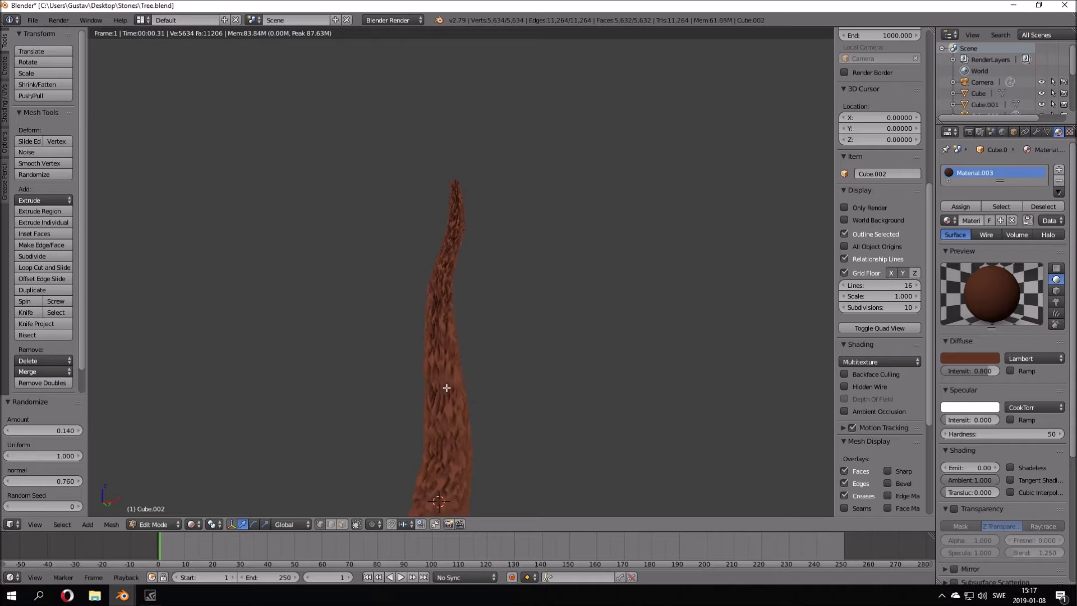
key("shift+z")
mouse_move(446, 387)
middle_mouse_down()
mouse_move(608, 329)
mouse_move(597, 309)
mouse_move(641, 212)
mouse_move(570, 255)
middle_mouse_up()
key("shift+z")
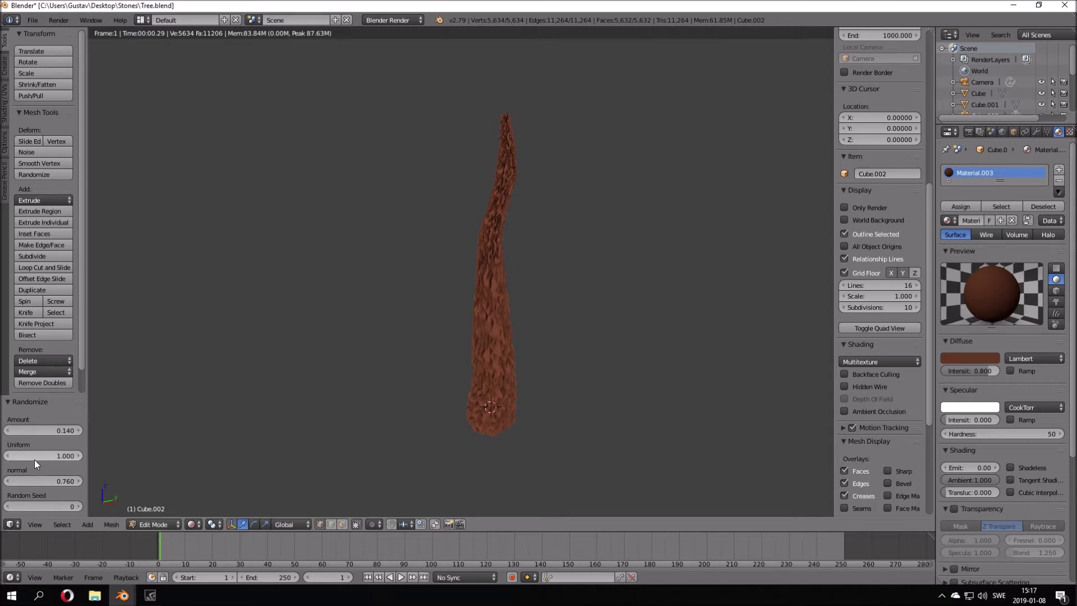
key("shift+z")
mouse_move(494, 312)
middle_mouse_down()
mouse_move(503, 303)
mouse_move(506, 331)
mouse_move(441, 311)
mouse_move(604, 309)
mouse_move(547, 312)
middle_mouse_up()
key("Tab")
key("shift+z")
key("shift+z")
key("Tab")
Turn on proportional editing and scale the trunk's base up by about 1.201 around a single vertex
right_click(537, 335)
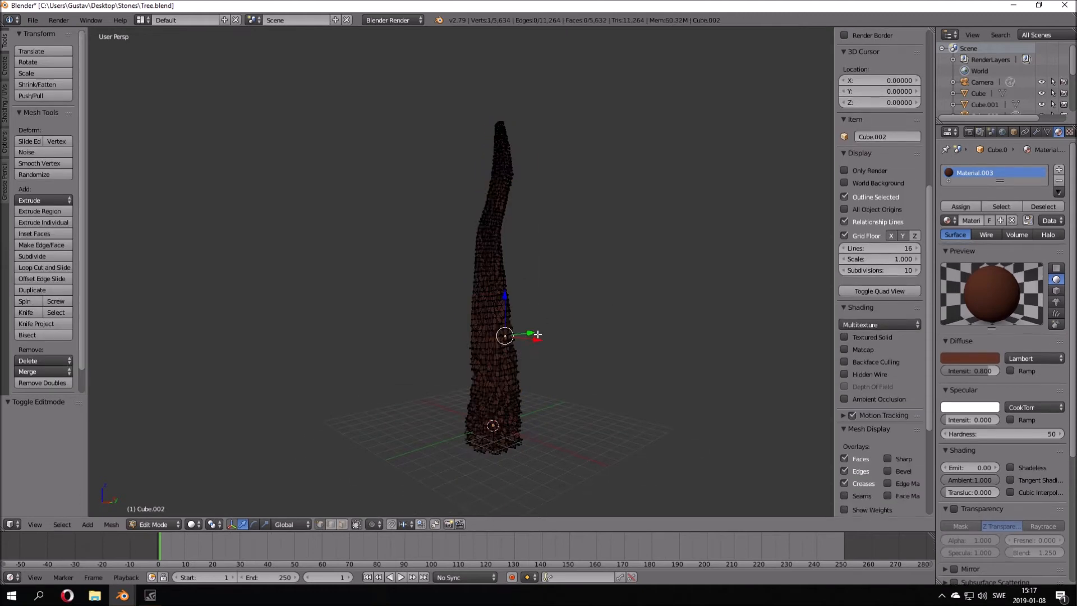
key("o")
right_click(509, 418)
key("s")
right_click(603, 390)
key("s")
left_click(628, 387)
right_click(507, 313)
key("s")
right_click(694, 286)
key("s")
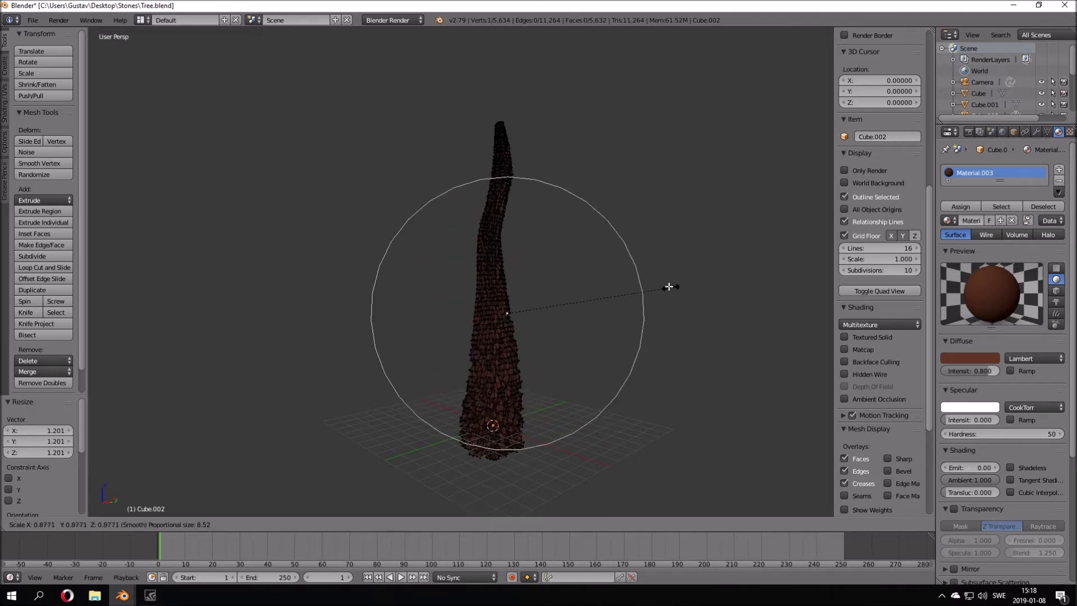
right_click(662, 279)
Scale the trunk's tip down to about 0.83 around a vertex near the top with proportional falloff
right_click(509, 149)
key("s")
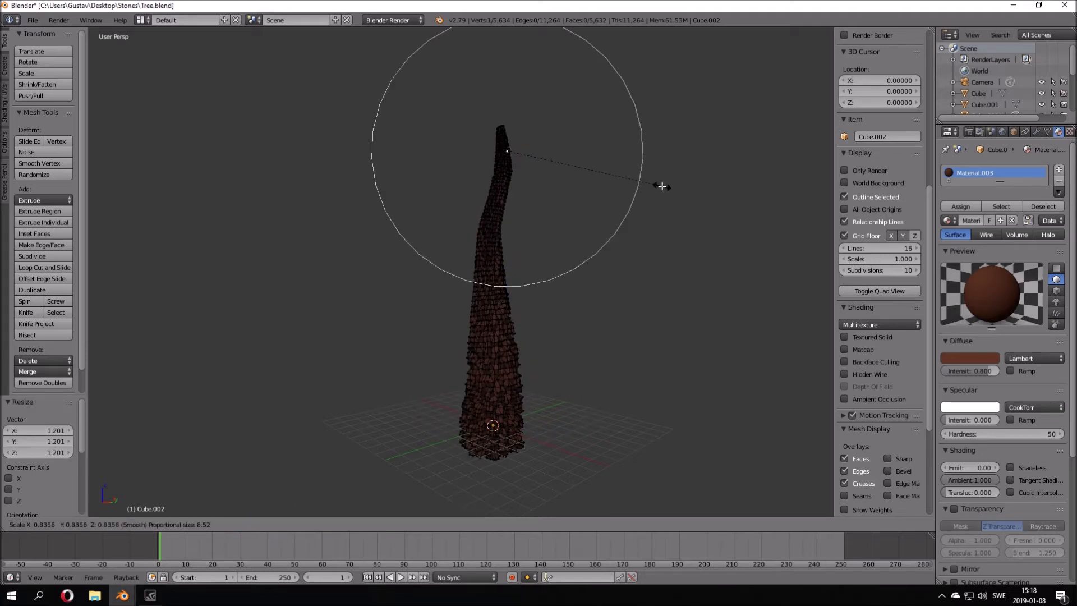
left_click(659, 185)
Shift the trunk's lower part about 0.219 along X and 0.250 along Y with proportional falloff
right_click(493, 281)
right_click(531, 344)
key("g")
left_click(537, 350)
Move the same lower part of the trunk along Y only, with proportional falloff
middle_click_drag(537, 350, 732, 365)
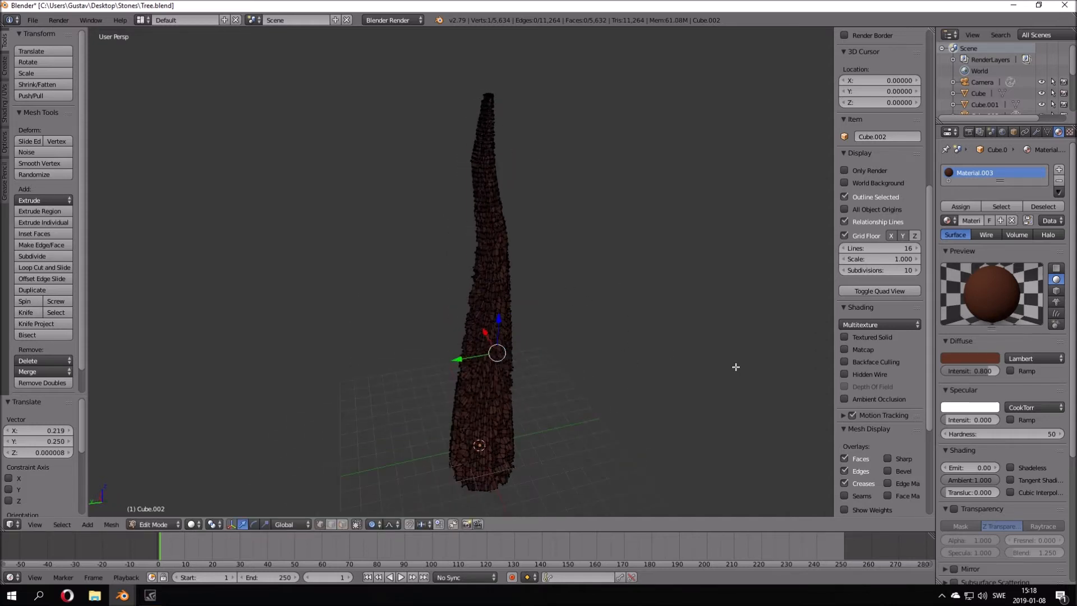
key("g")
key("x")
key("y")
left_click(747, 365)
Bend the trunk's upper part along Y with proportional falloff and return to Object Mode
right_click(471, 182)
key("g")
key("y")
left_click(610, 223)
middle_click_drag(610, 223, 471, 220)
key("Tab")
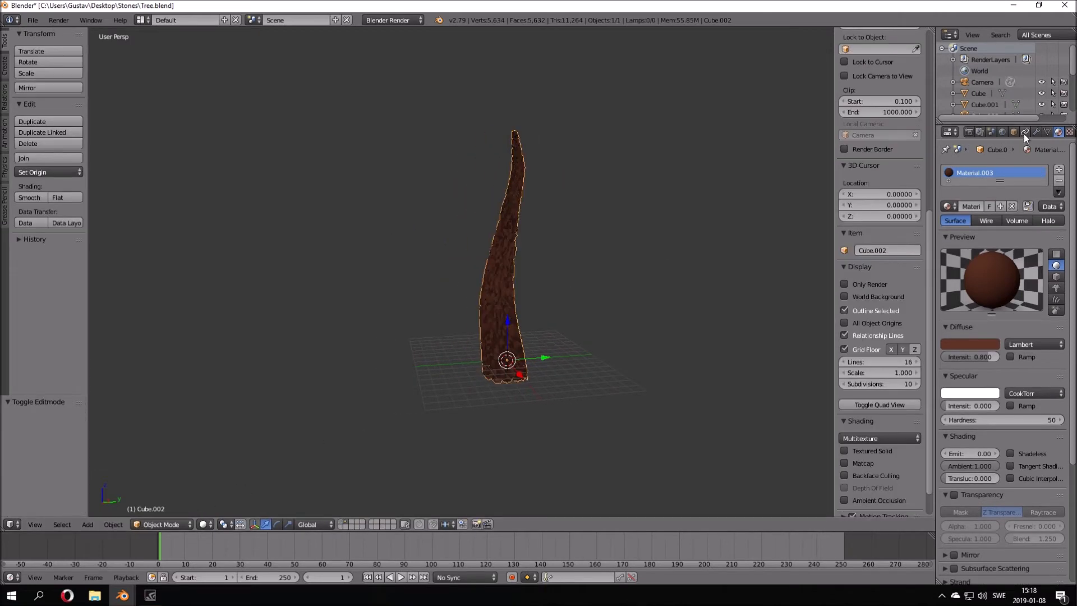
Hide the 3D view's tool shelf and properties sidebar to enlarge the view of the trunk
key("n")
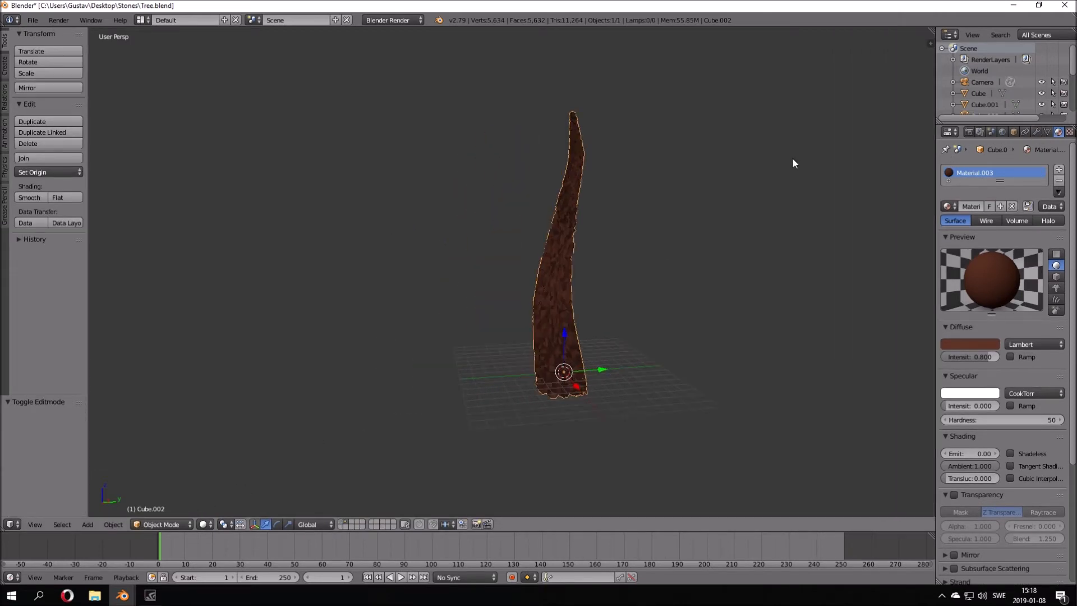
key("n")
key("t")
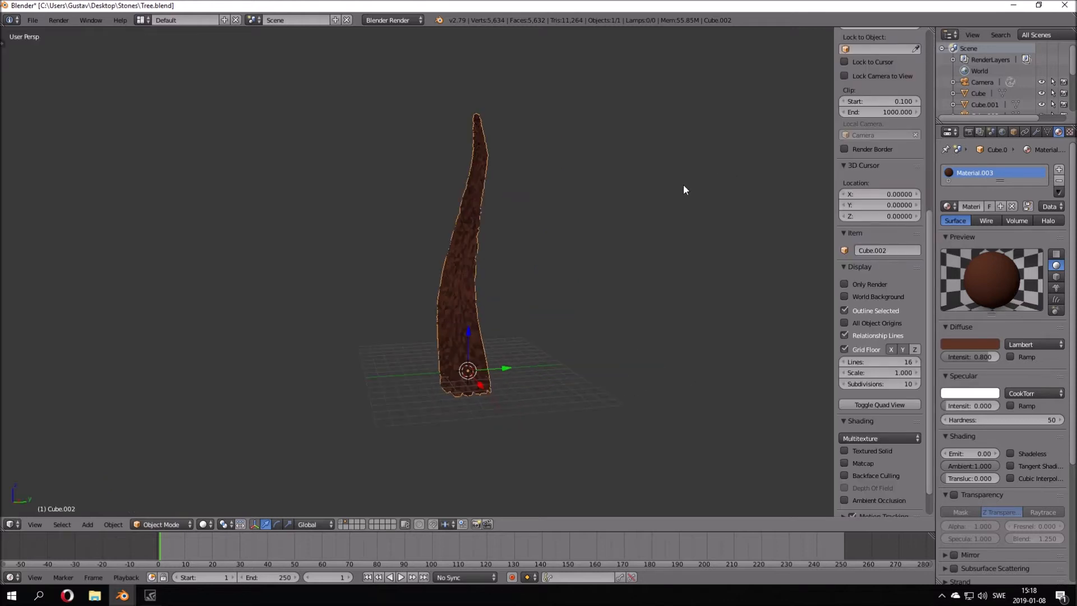
key("n")
key("n")
key("n")
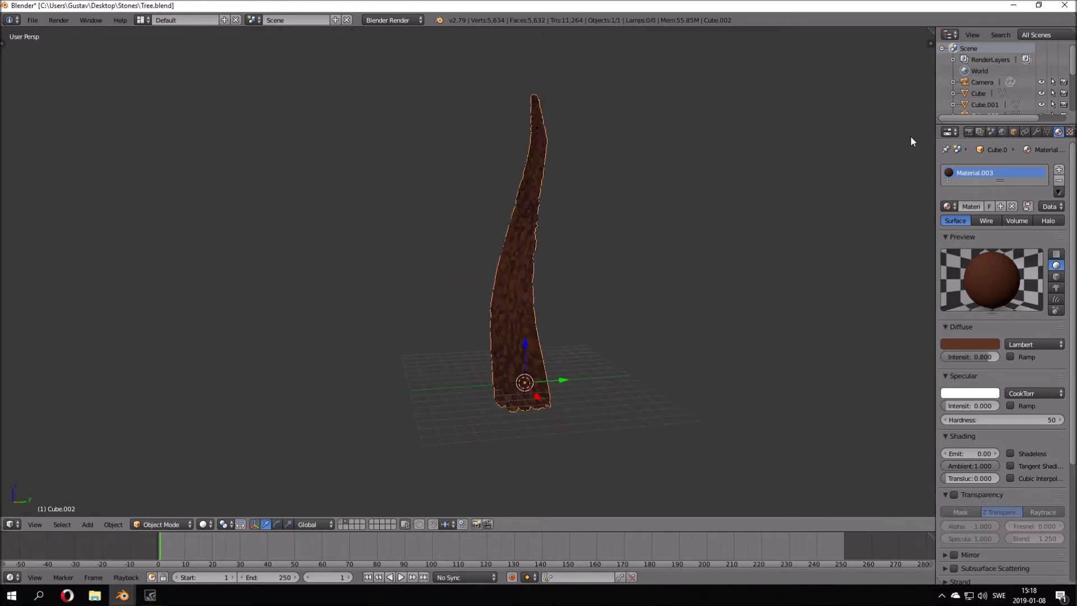
middle_click_drag(560, 309, 645, 303)
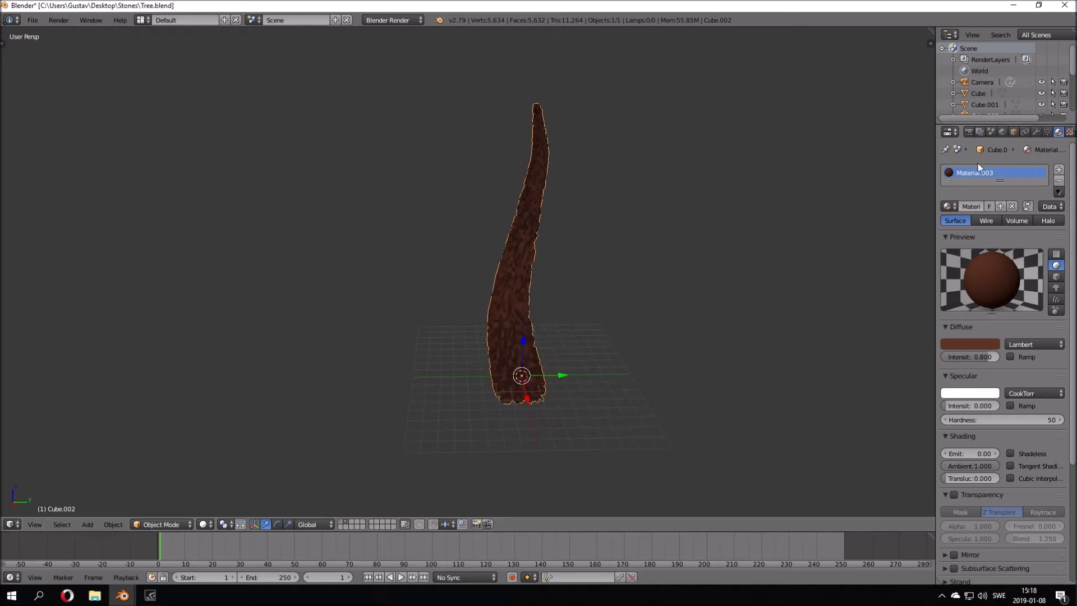
Add a Decimate modifier to the trunk and reduce its Collapse ratio to 0.0367
left_click(1035, 132)
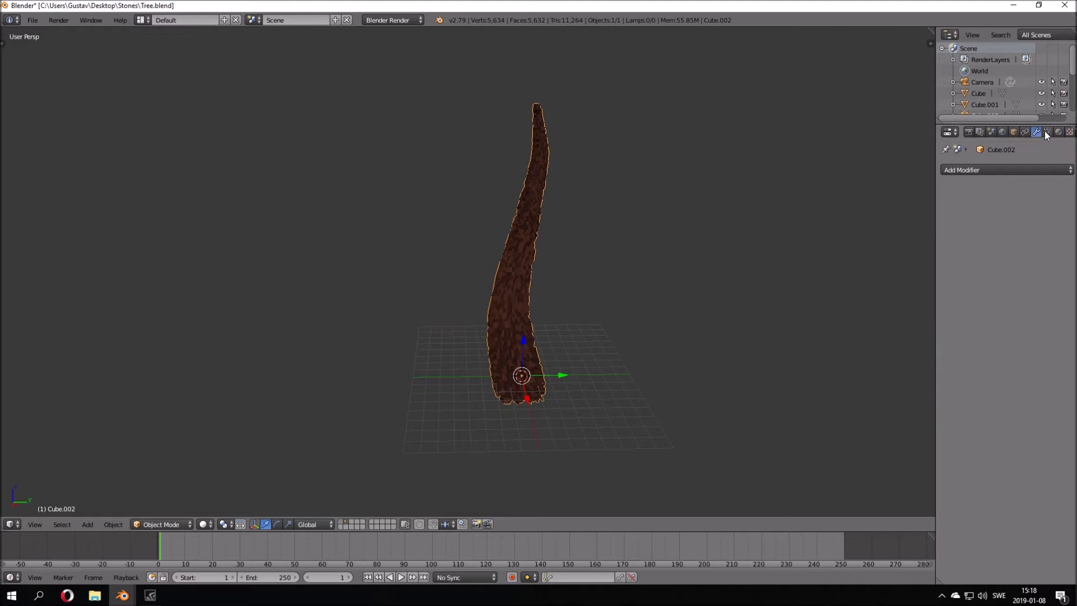
left_click(1012, 168)
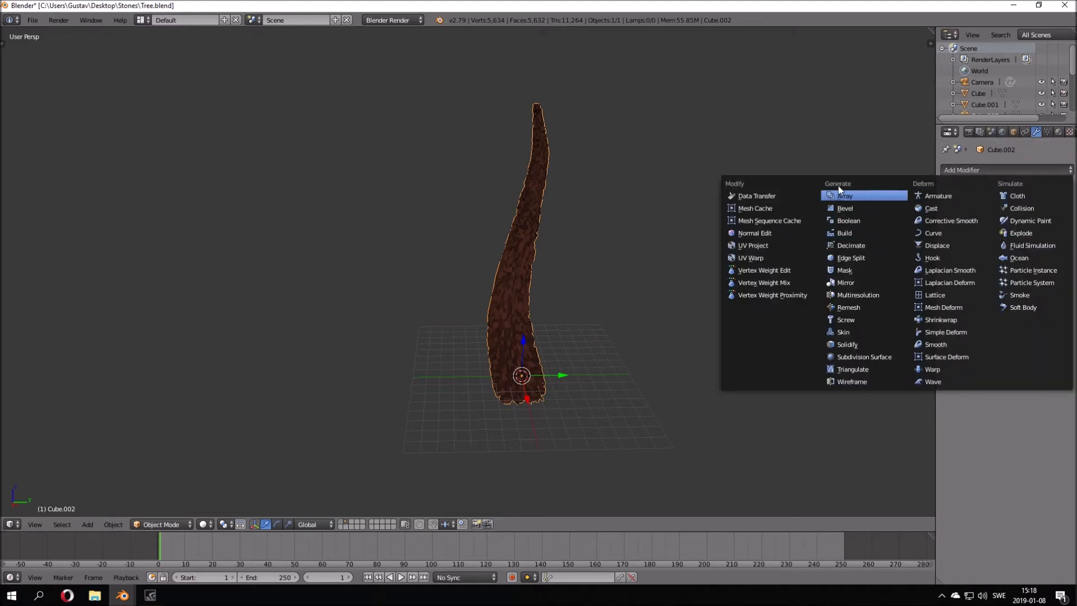
left_click(865, 250)
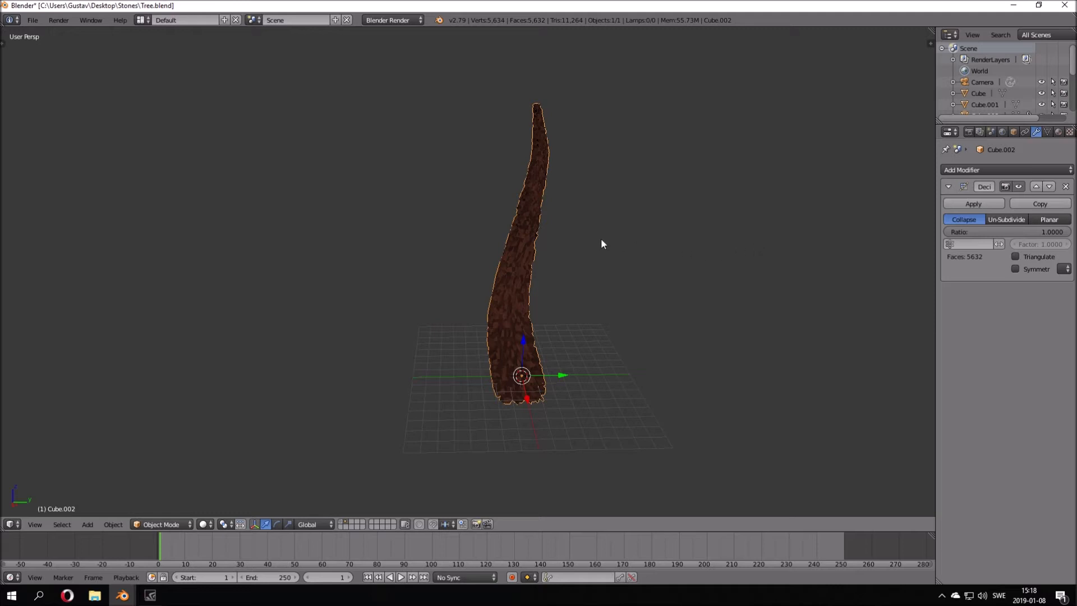
middle_click_drag(548, 252, 532, 185)
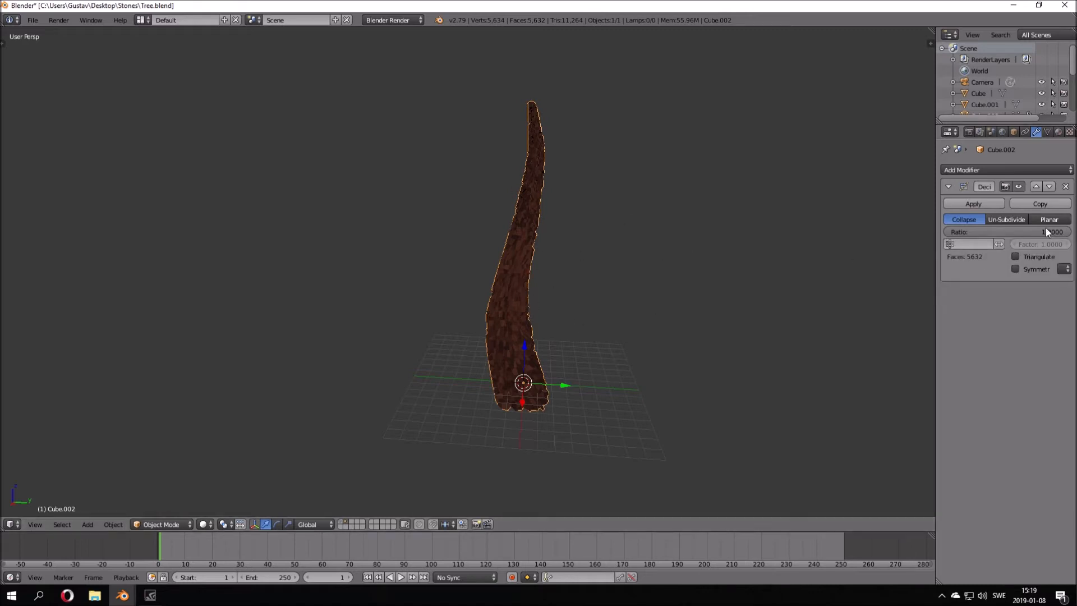
left_click_drag(1064, 233, 948, 236)
Examine the decimated trunk's surface in rendered shading from different sides
key("shift+z")
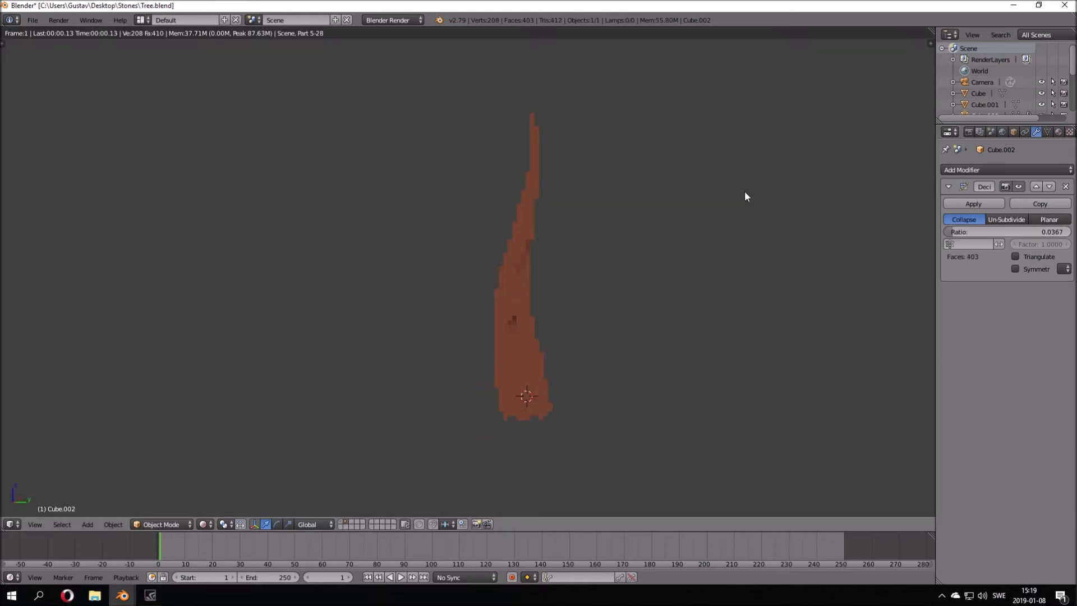
key("shift+z")
key("shift+z")
scroll(498, 322, "up", 2)
middle_click_drag(498, 326, 500, 321)
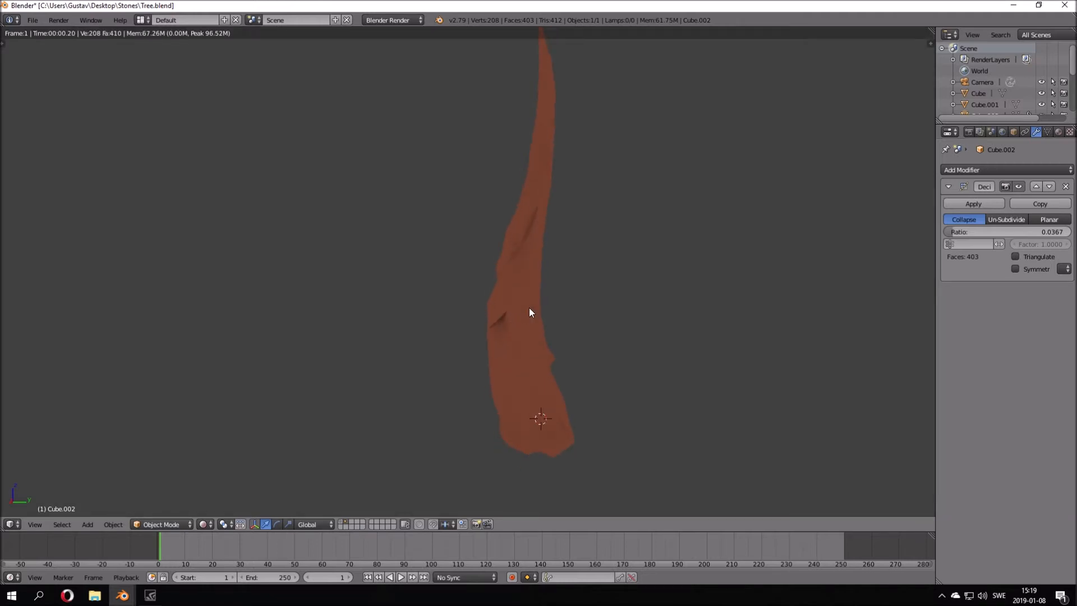
middle_click_drag(520, 316, 599, 307)
scroll(595, 309, "down", 2)
key("shift+z")
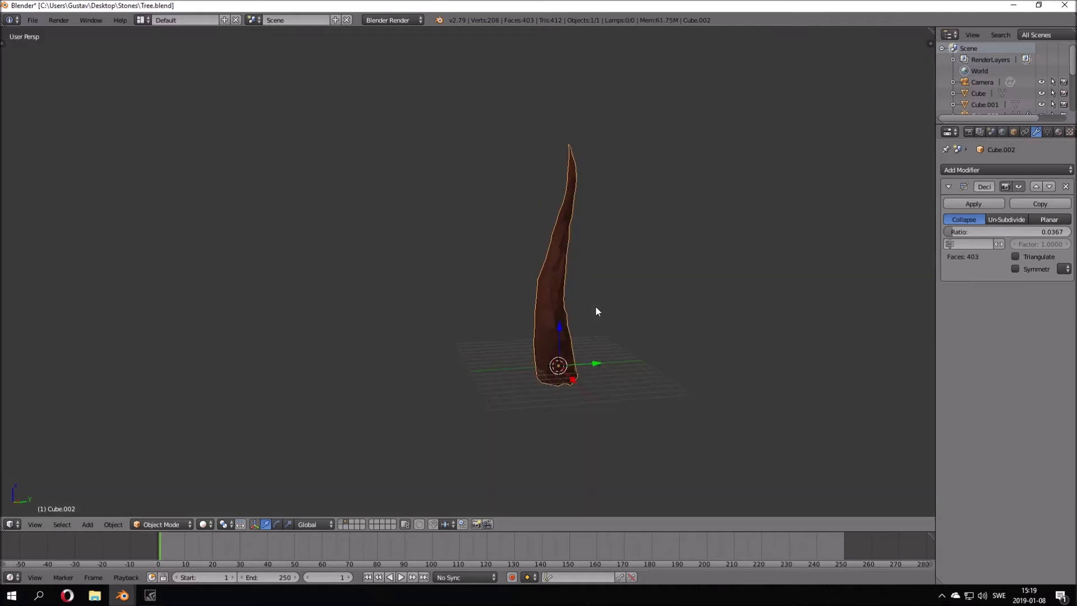
Raise the Decimate ratio to 0.0505 and check the trunk in rendered shading
left_click_drag(957, 232, 961, 232)
key("shift+z")
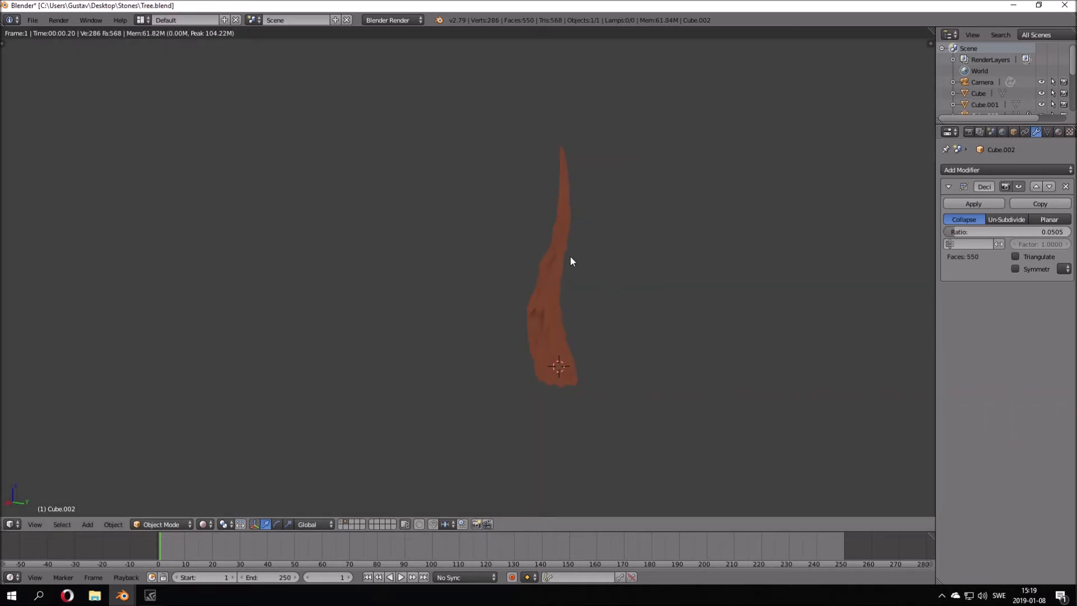
mouse_move(557, 260)
middle_mouse_down()
mouse_move(705, 264)
mouse_move(683, 264)
middle_mouse_up()
key("shift+z")
middle_click_drag(566, 297, 595, 300)
Lower the Decimate ratio to 0.0183 and check the trunk in rendered shading
left_click_drag(971, 231, 959, 231)
key("shift+z")
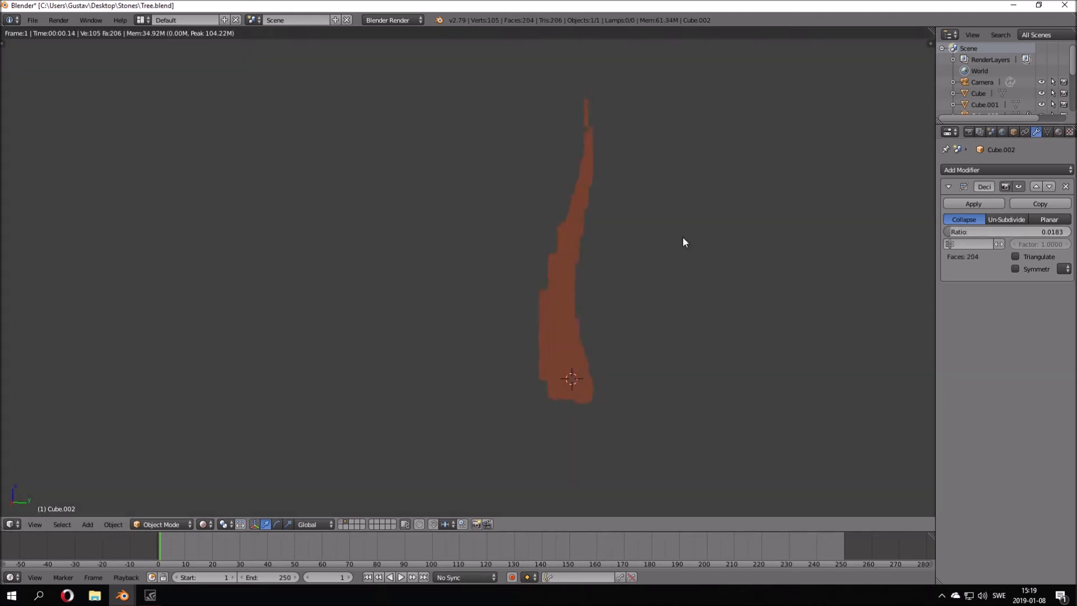
key("shift+z")
Set the Decimate ratio to 0.0367 and check the trunk in rendered shading
left_click_drag(959, 231, 992, 231)
key("shift+z")
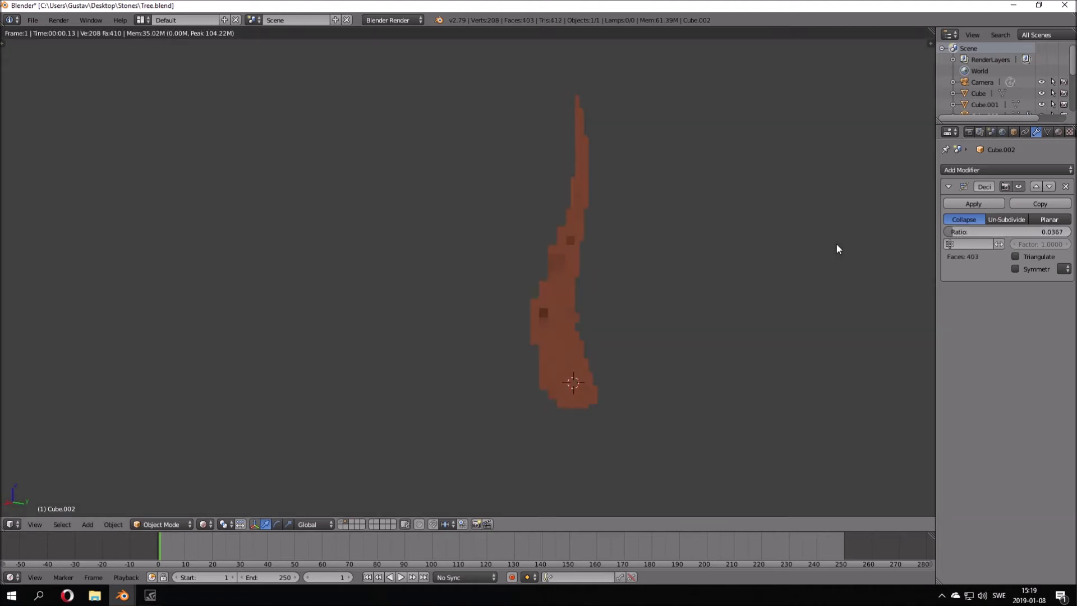
key("shift+z")
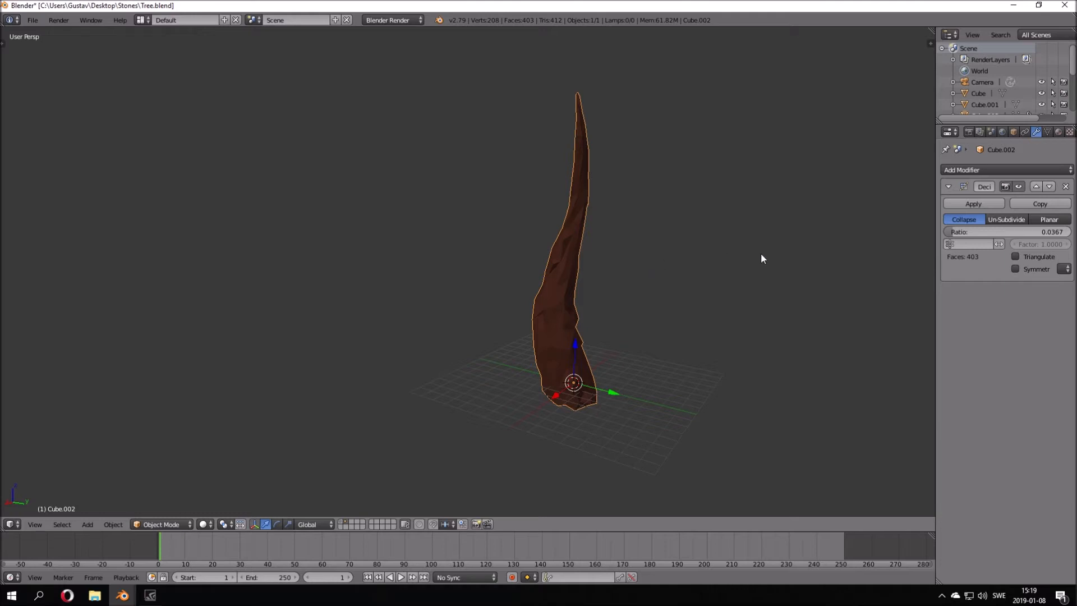
Apply the Decimate modifier to the trunk in Object Mode
key("Tab")
key("Tab")
key("Tab")
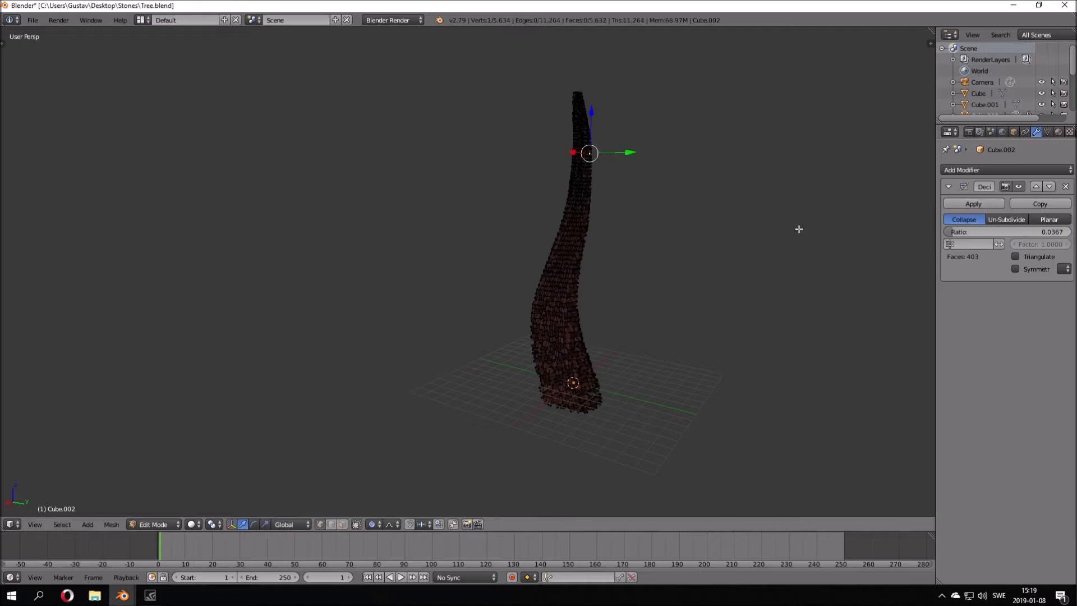
left_click(977, 201)
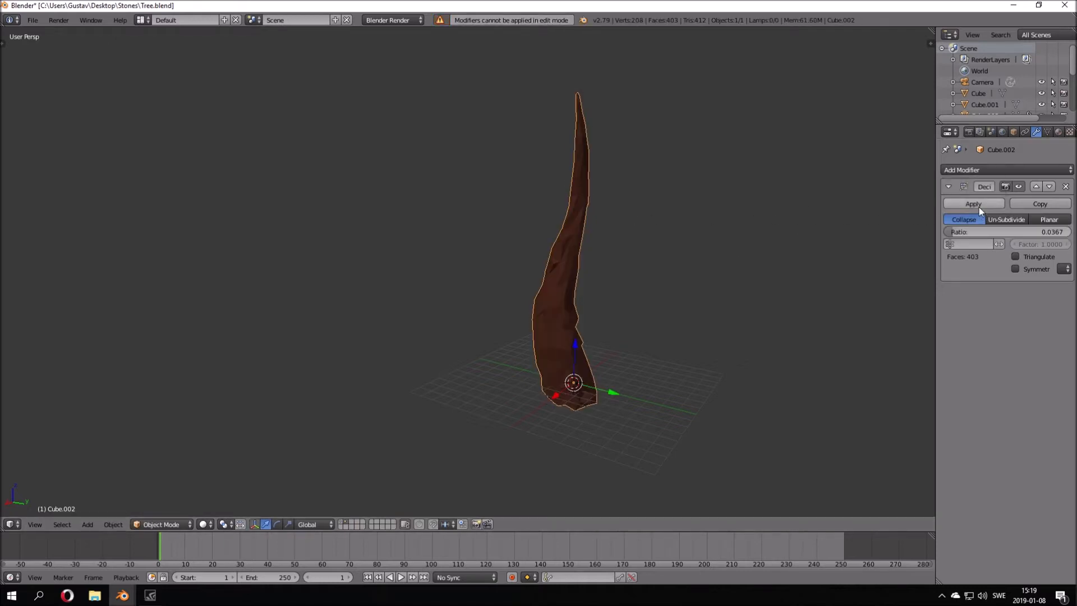
left_click(978, 207)
Examine the trunk's low-poly mesh in Edit Mode and its surface in rendered shading for uneven spots
key("Tab")
middle_click_drag(662, 249, 741, 248)
key("g")
right_click(634, 263)
middle_click_drag(603, 263, 756, 253)
scroll(620, 367, "up", 1)
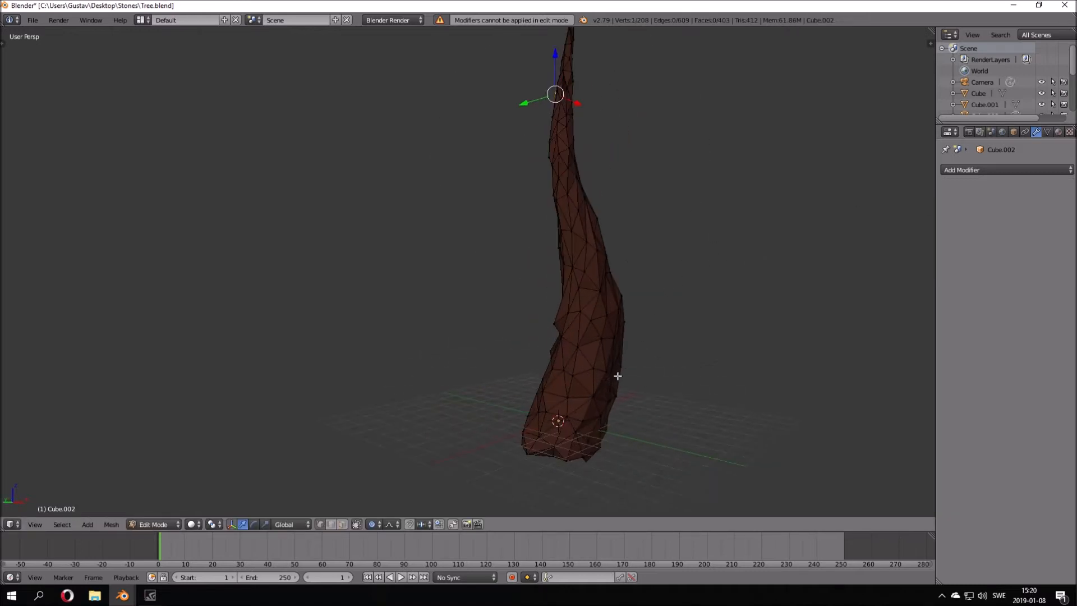
middle_click_drag(617, 376, 668, 360)
key("Tab")
scroll(596, 312, "up", 2)
mouse_move(596, 312)
middle_mouse_down()
mouse_move(650, 317)
mouse_move(591, 323)
middle_mouse_up()
key("shift+z")
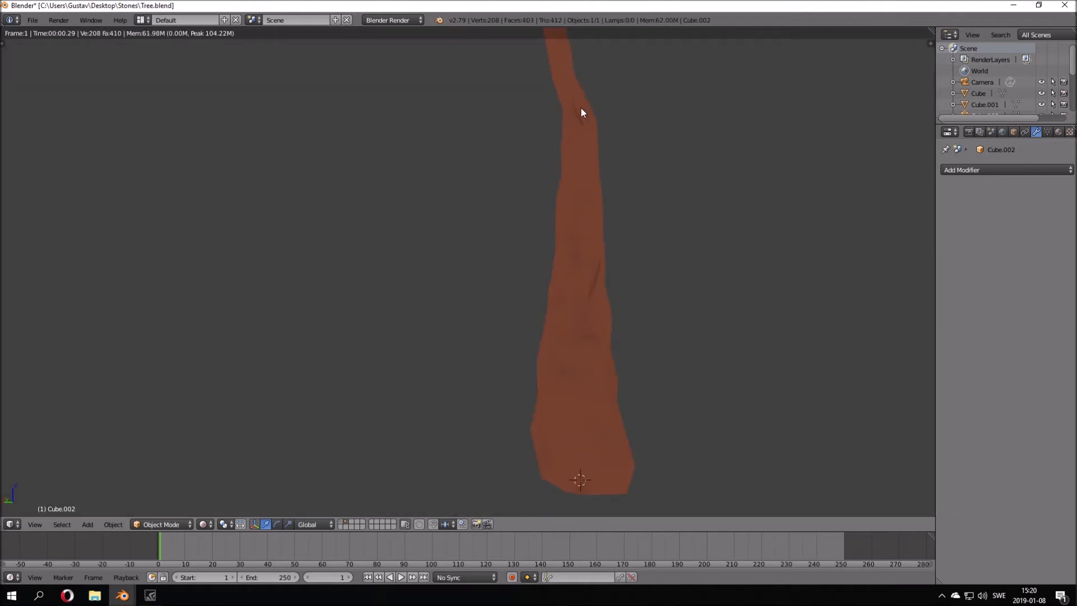
scroll(581, 109, "up", 2)
key("shift+z")
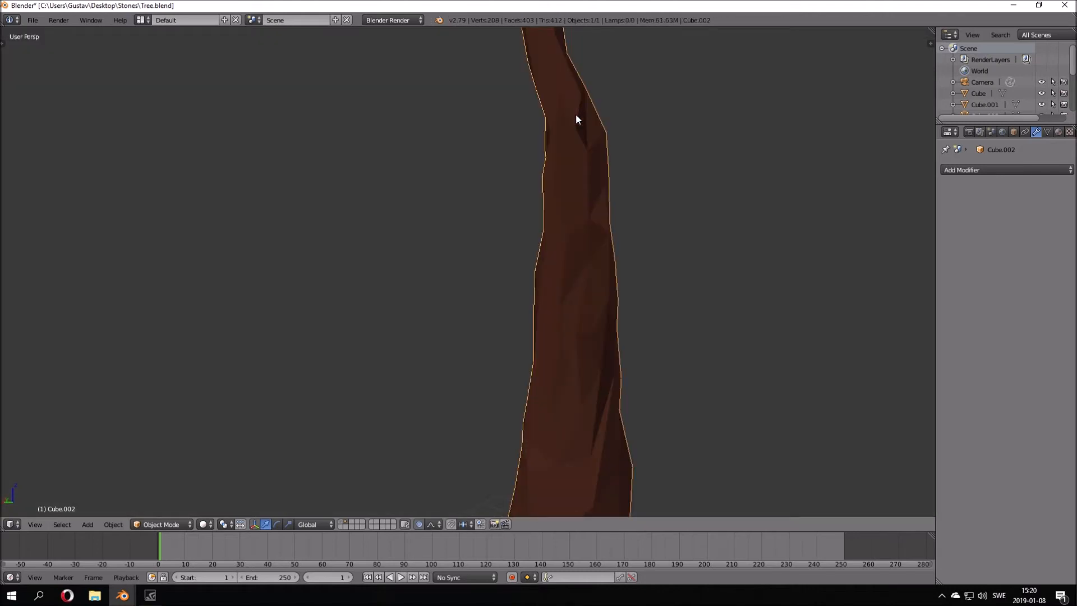
Slide a vertex at the dark crease in the trunk's upper part and check it in rendered shading
key("Tab")
right_click(575, 125)
mouse_move(575, 126)
middle_mouse_down()
mouse_move(674, 80)
mouse_move(561, 132)
middle_mouse_up()
key("shift+v")
left_click(569, 122)
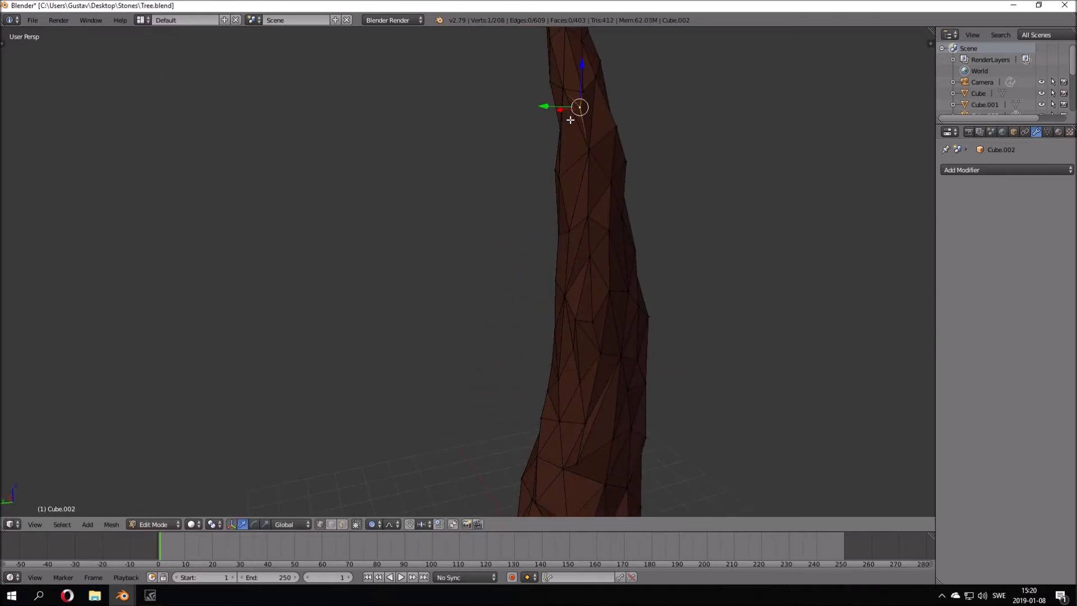
key("shift+z")
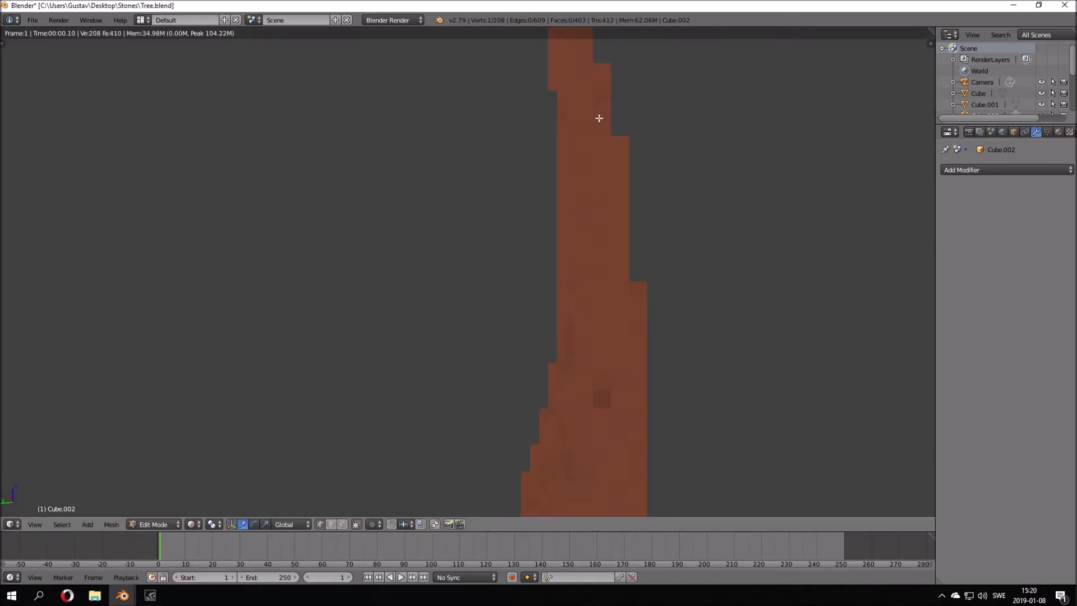
key("shift+z")
Reposition a vertex on the side of the trunk's middle section and check the surface in rendered shading
mouse_move(628, 377)
middle_mouse_down()
mouse_move(722, 338)
mouse_move(620, 372)
mouse_move(704, 379)
mouse_move(723, 279)
mouse_move(750, 231)
mouse_move(641, 241)
mouse_move(689, 286)
mouse_move(611, 279)
mouse_move(692, 310)
middle_mouse_up()
scroll(690, 286, "up", 3)
right_click(693, 310)
key("shift+v")
left_click(725, 301)
key("shift+v")
right_click(690, 294)
middle_click_drag(691, 293, 851, 170)
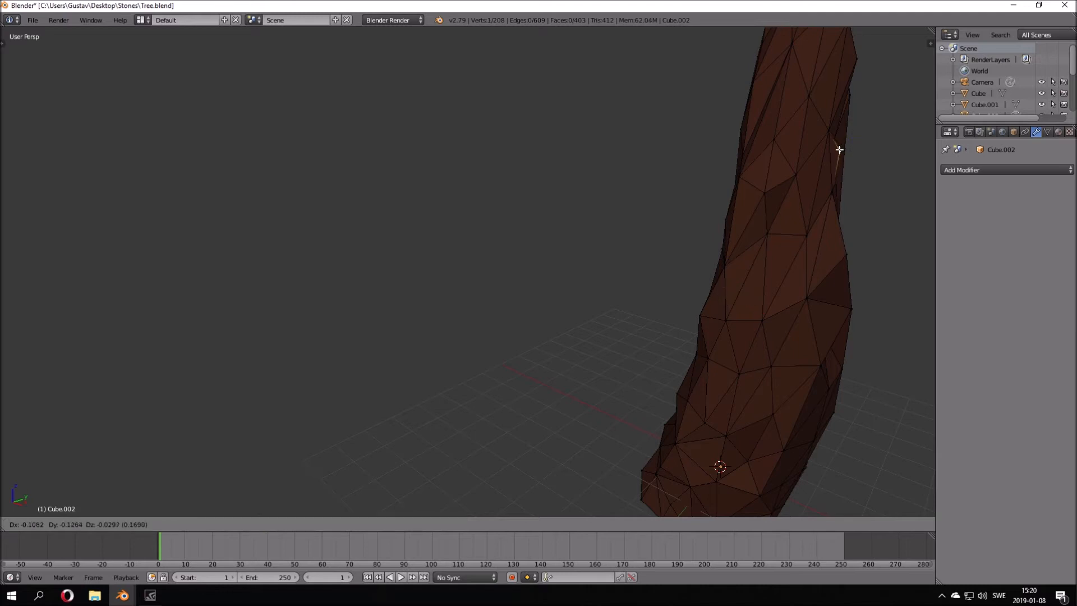
key("shift+z")
key("shift+z")
Slide the selected vertex again along its edge after viewing the trunk from another side
mouse_move(831, 170)
middle_mouse_down()
mouse_move(796, 241)
mouse_move(853, 342)
mouse_move(834, 318)
mouse_move(878, 307)
mouse_move(839, 377)
mouse_move(0, 398)
middle_mouse_up()
key("shift+v")
key("Escape")
key("shift+v")
left_click(857, 404)
Move the selected side vertex freely by about 0.13 in X, -0.48 in Y and 0.15 in Z, and check it in rendered shading
key("shift+f")
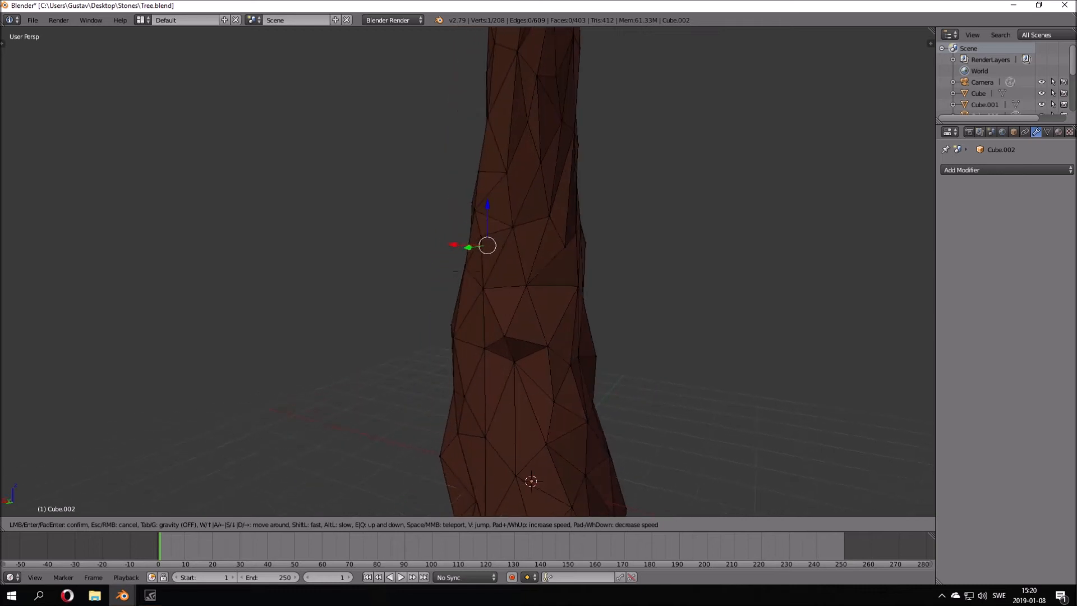
left_click(466, 271)
middle_click_drag(403, 331, 381, 321)
key("g")
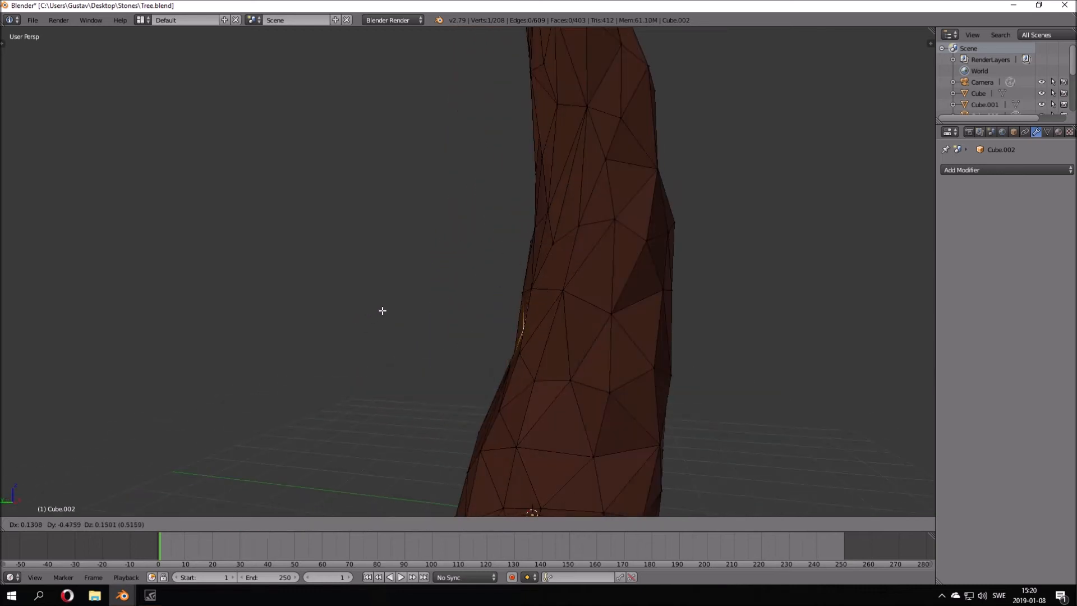
left_click(382, 309)
scroll(449, 313, "down", 3)
key("shift+z")
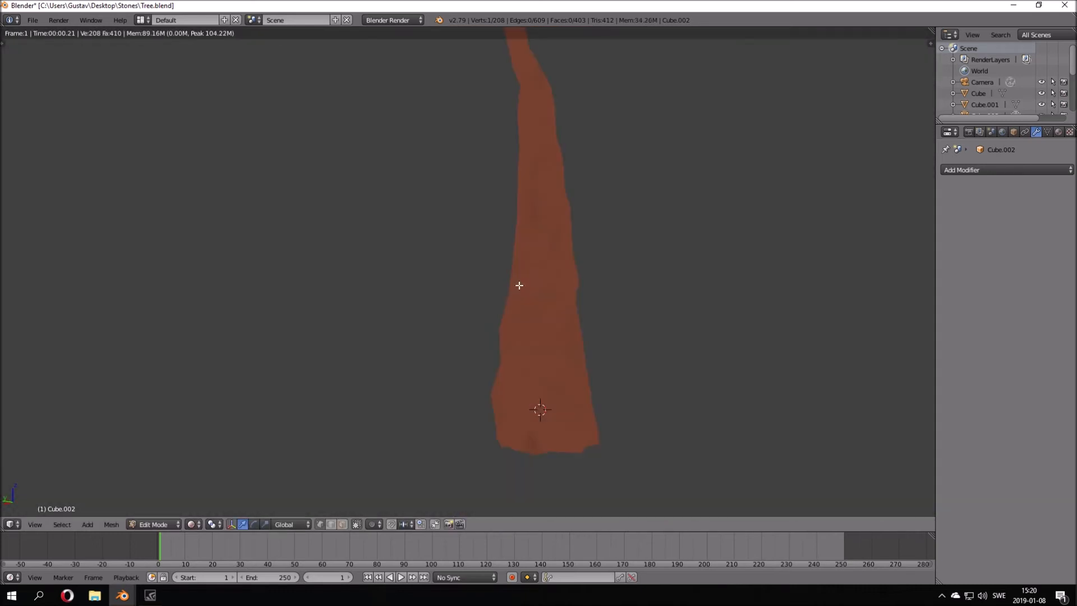
middle_click_drag(519, 285, 574, 286)
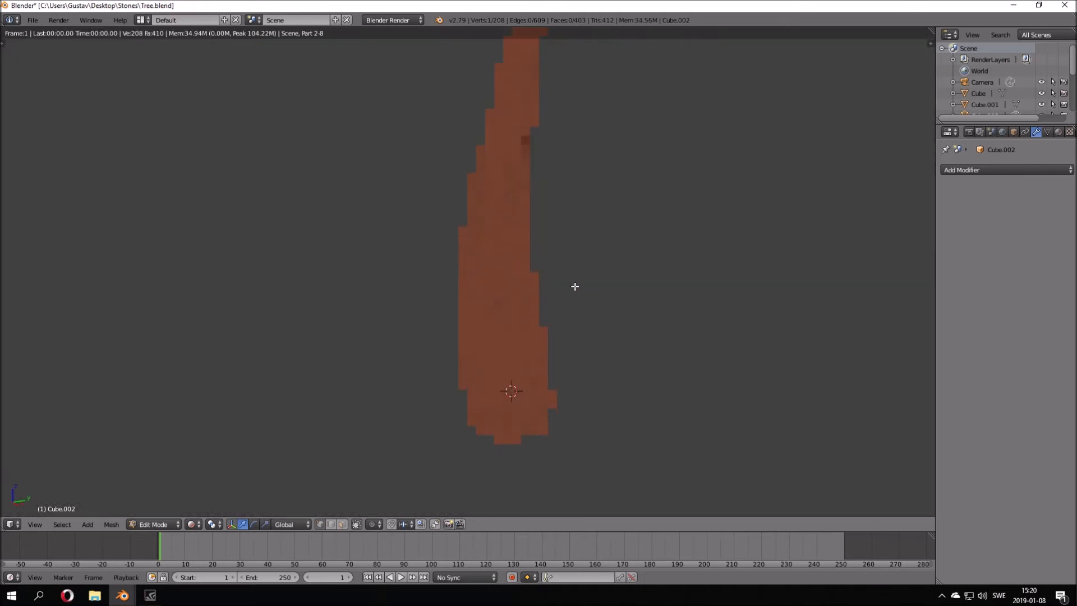
Try to dissolve the four vertices bounding two adjoining narrow triangles on the trunk's middle section
key("shift+z")
scroll(508, 141, "up", 3)
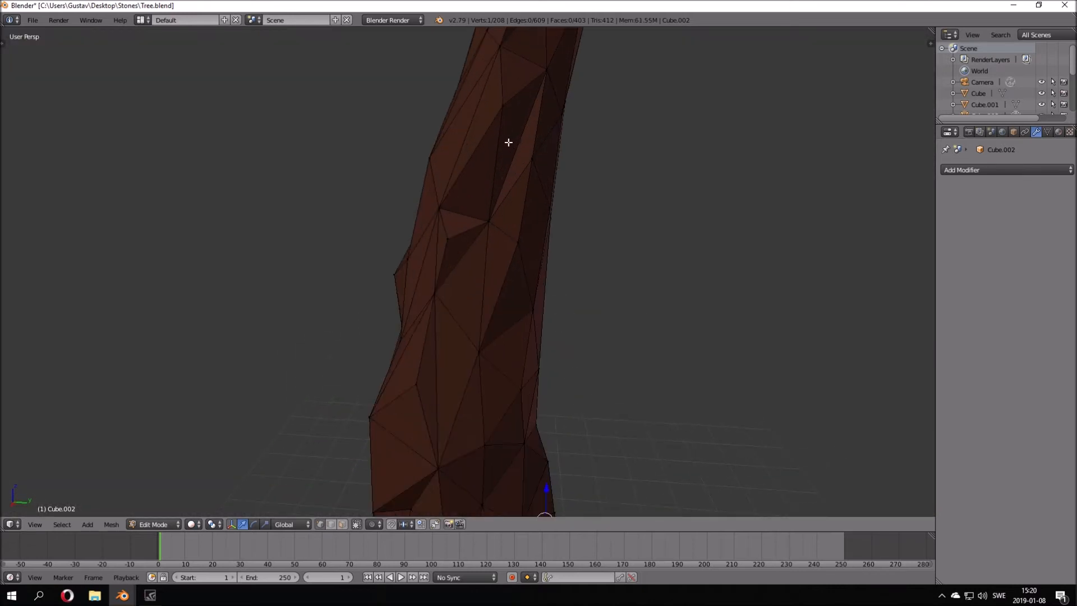
middle_click_drag(495, 202, 505, 168)
right_click(506, 168, "shift")
right_click(550, 132, "shift")
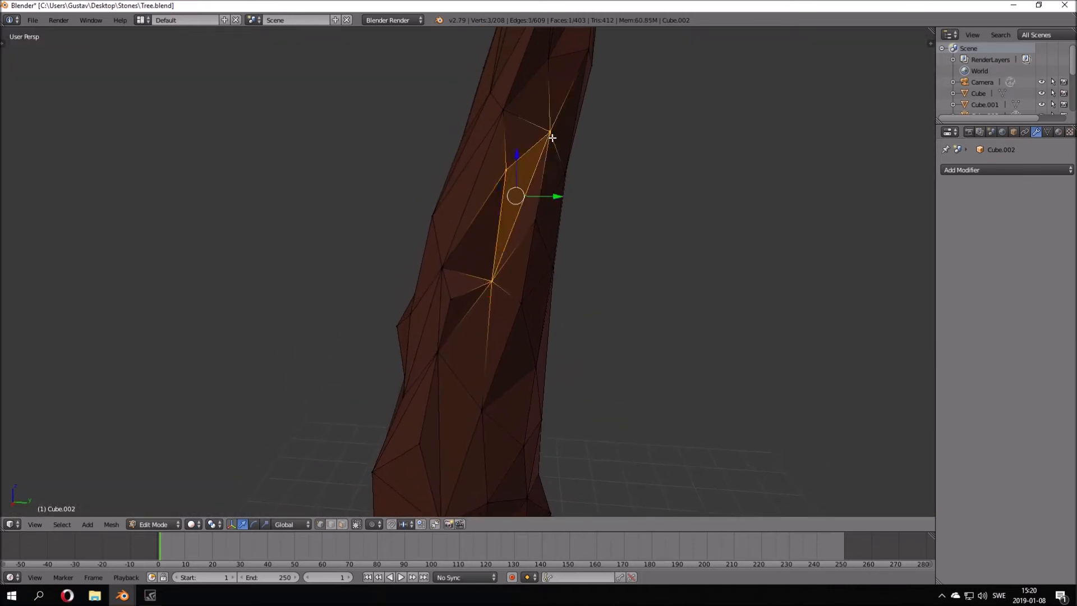
right_click(535, 219, "shift")
middle_click_drag(536, 218, 558, 211)
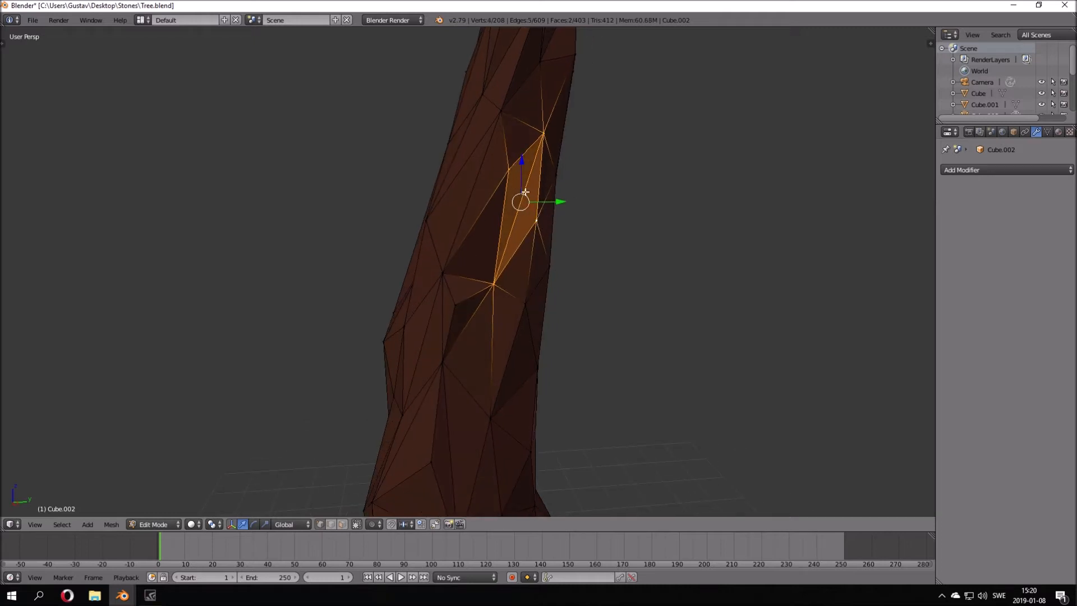
key("x")
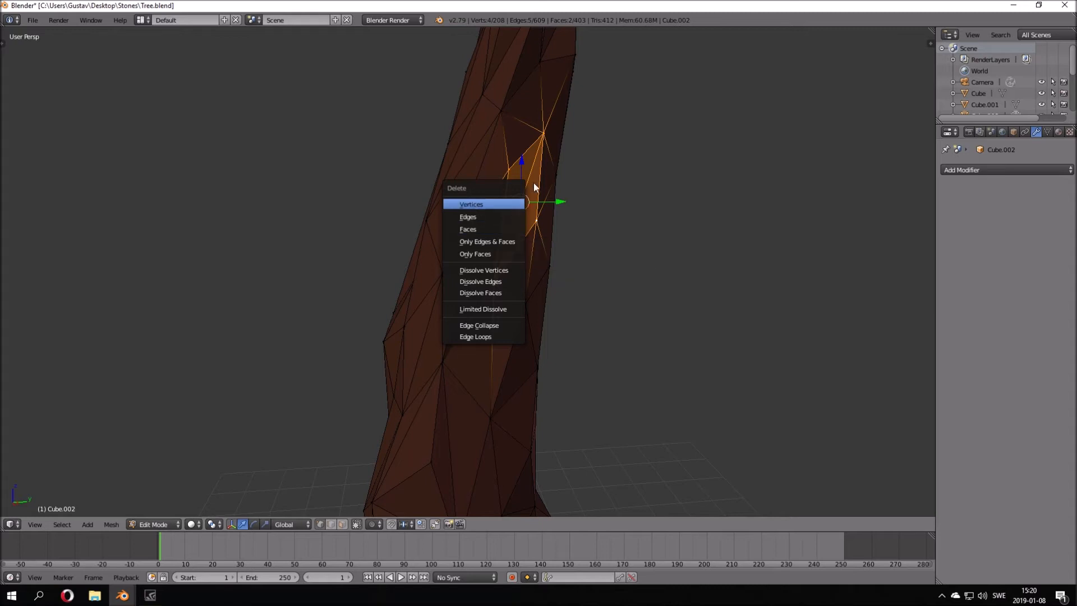
left_click(473, 274)
Reselect the four vertices around the two adjoining narrow triangles and delete those two faces
right_click(521, 216)
right_click(492, 261, "shift")
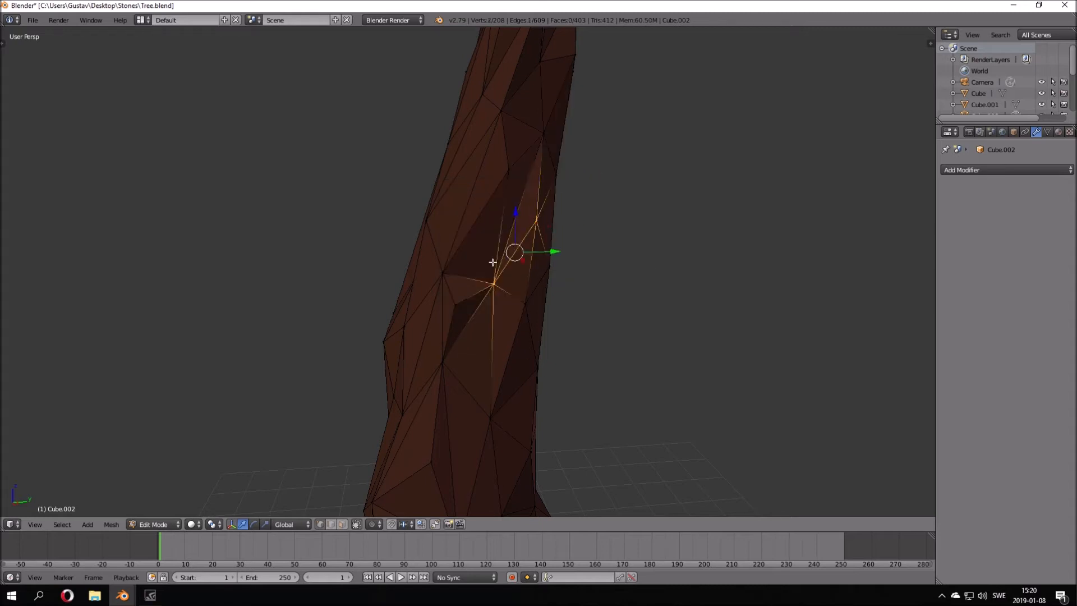
right_click(535, 153, "shift")
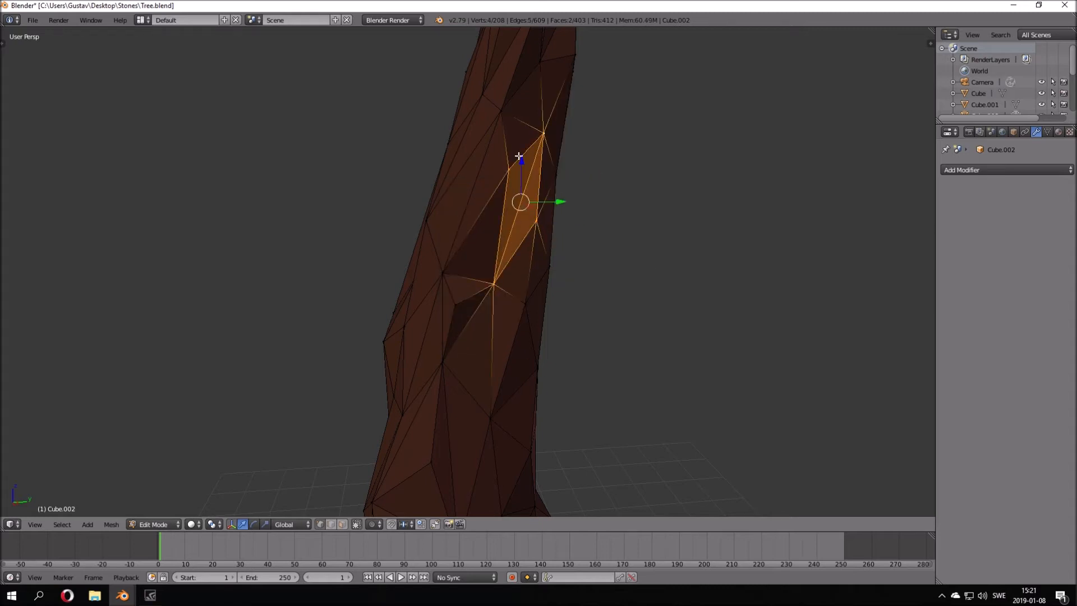
key("x")
left_click(490, 274)
middle_click_drag(503, 250, 490, 253)
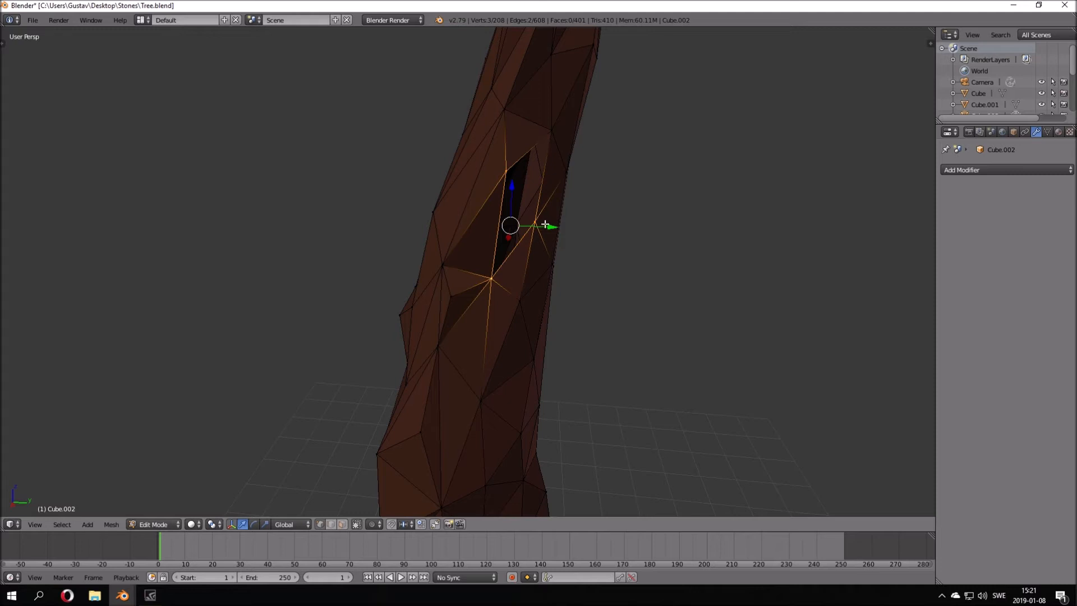
Fill the hole in the trunk with two triangles split along the opposite diagonal and return to Object Mode
key("f")
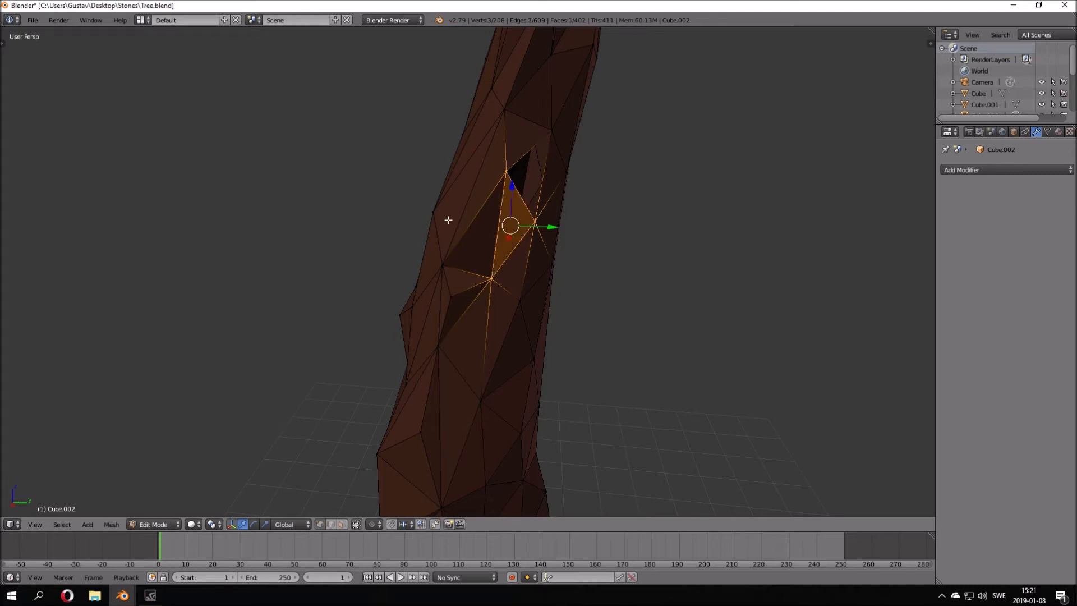
middle_click_drag(449, 221, 400, 232)
right_click(534, 227)
right_click(508, 168, "shift")
key("f")
mouse_move(524, 216)
middle_mouse_down()
mouse_move(581, 196)
mouse_move(497, 269)
mouse_move(582, 260)
mouse_move(527, 224)
mouse_move(531, 233)
mouse_move(530, 205)
mouse_move(678, 164)
middle_mouse_up()
key("shift+z")
key("shift+z")
scroll(658, 156, "down", 6)
key("Tab")
Duplicate the finished trunk, leaving the copy at the original's position
middle_click_drag(606, 247, 399, 231)
scroll(459, 250, "up", 4)
middle_click_drag(577, 256, 620, 240)
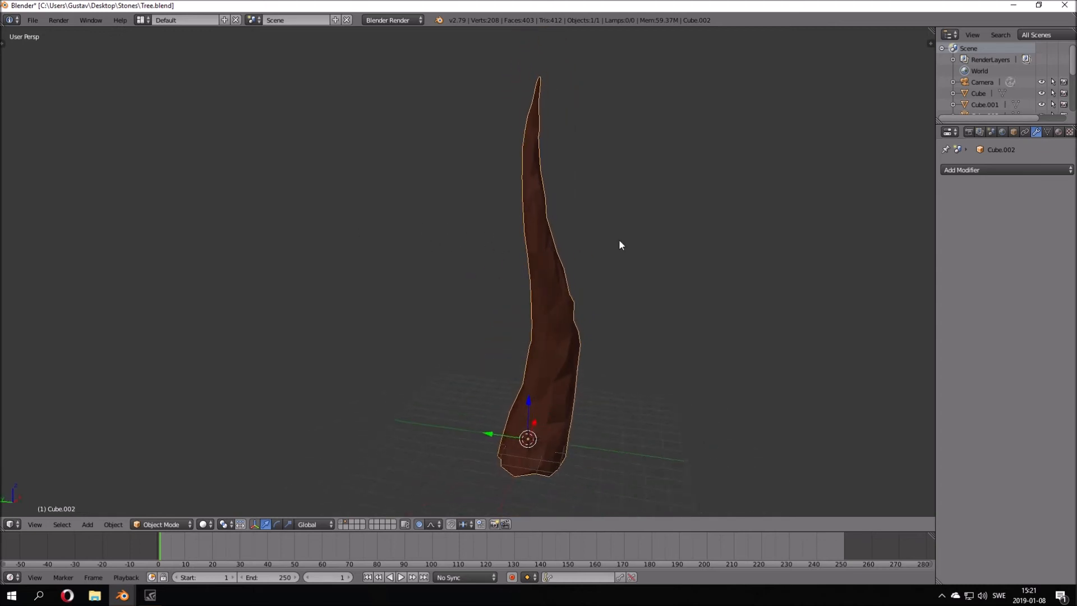
scroll(580, 257, "down", 3)
scroll(596, 291, "up", 2)
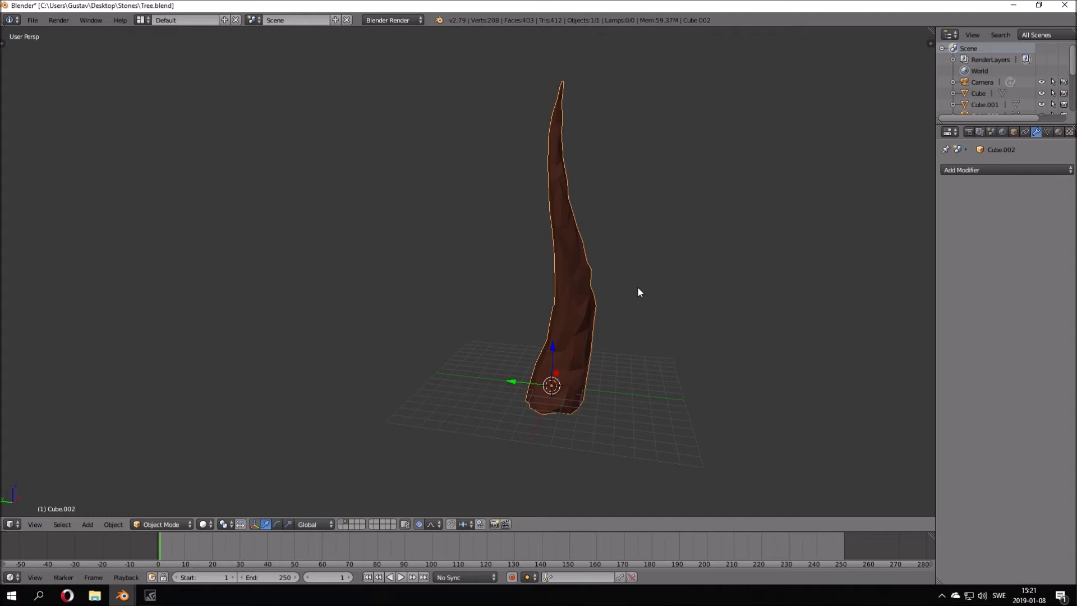
key("shift+d")
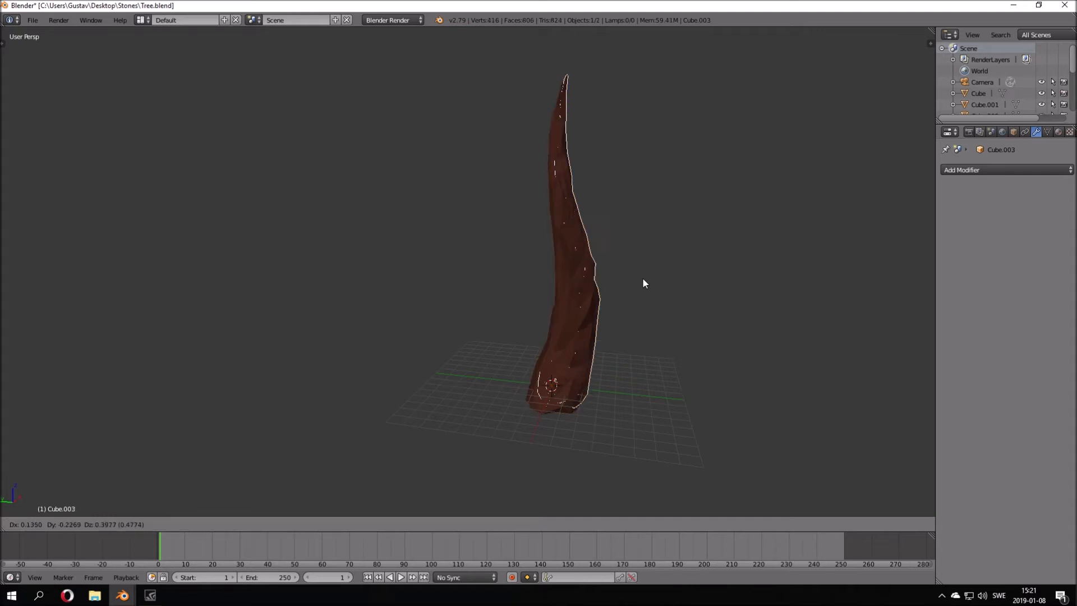
key("Escape")
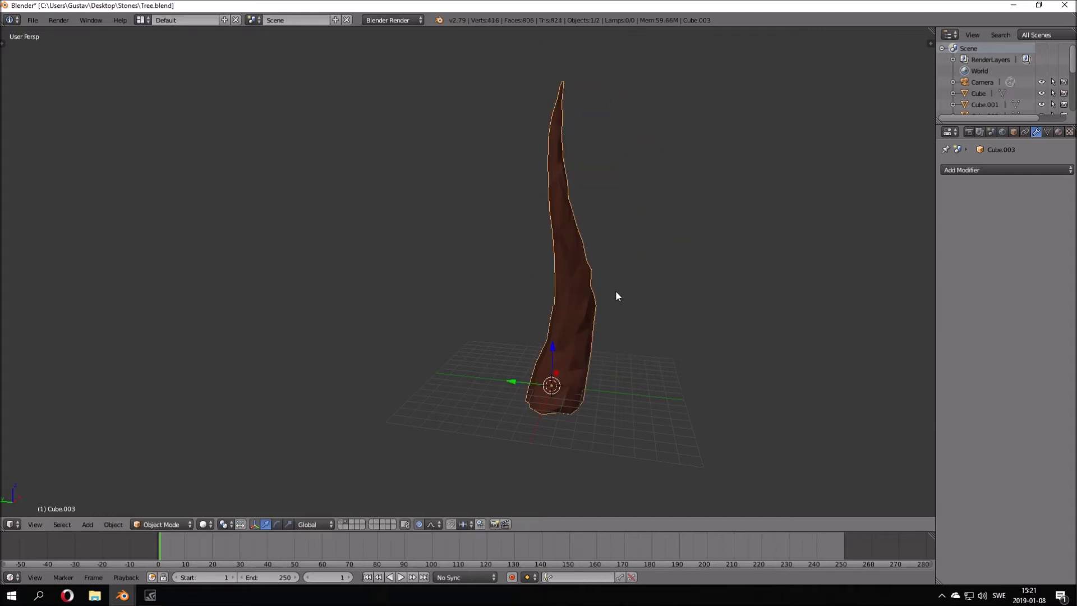
key("g")
key("y")
key("Escape")
Turn off proportional editing and raise the trunk copy along Z to about mid-height of the original trunk
key("o")
key("g")
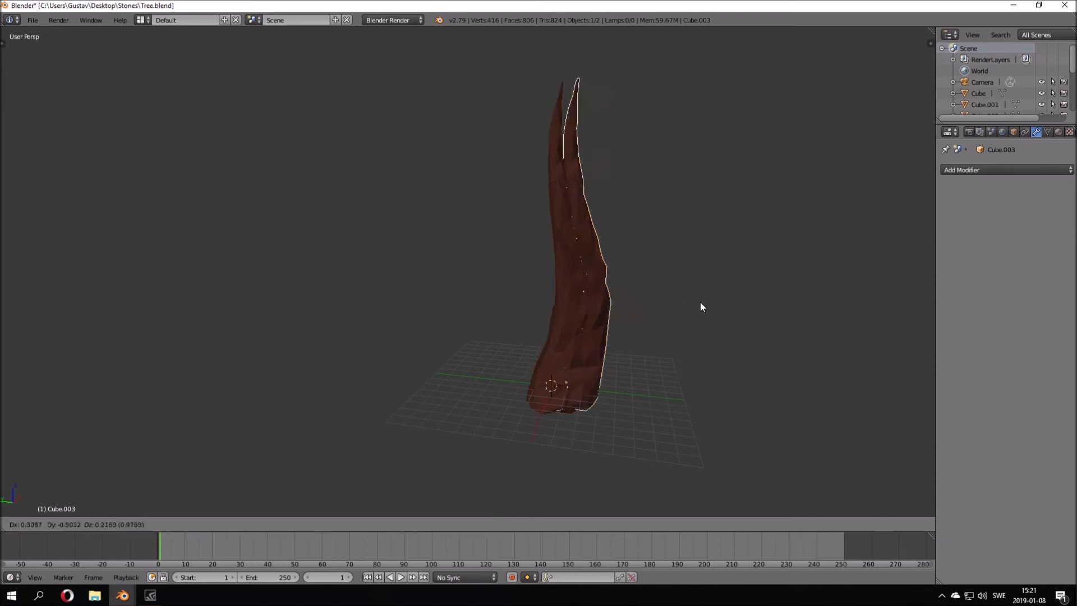
key("Escape")
key("g")
key("z")
left_click(733, 176)
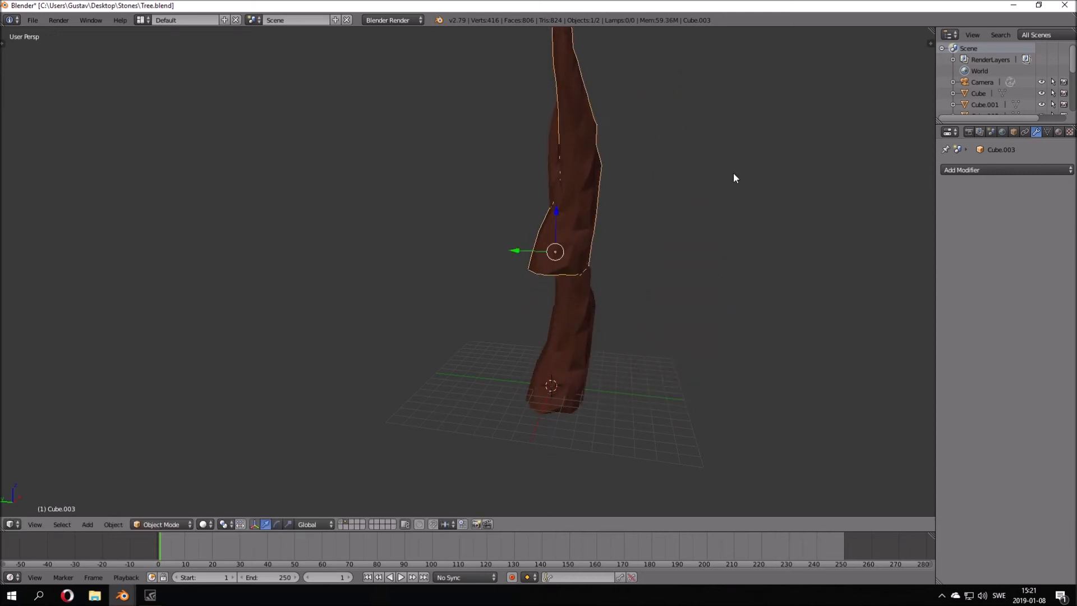
Scale the raised copy down to branch size and move it along Y until it stands clear of the trunk
key("s")
left_click(601, 211)
middle_click_drag(600, 211, 614, 232)
key("r")
key("Escape")
middle_click_drag(689, 251, 664, 269)
key("g")
key("y")
left_click(572, 277)
Rotate the small branch copy about the global X axis by a little over 30° so its tip leans away from the trunk
key("r")
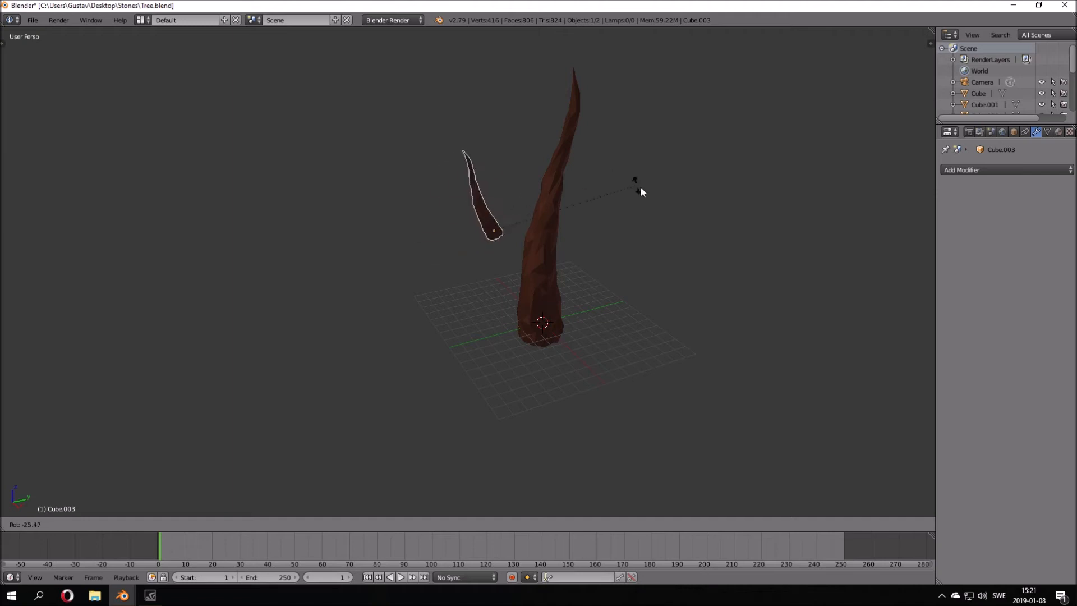
key("x")
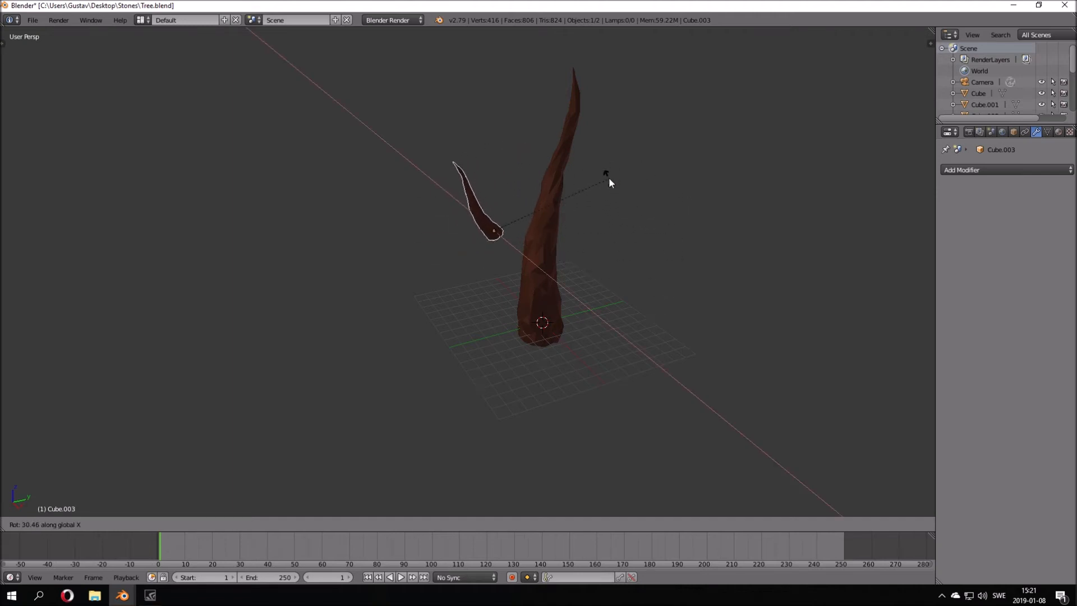
left_click(587, 175)
Move the branch along Y and X until its thick end sits against the middle of the trunk
middle_click_drag(587, 175, 553, 200)
key("g")
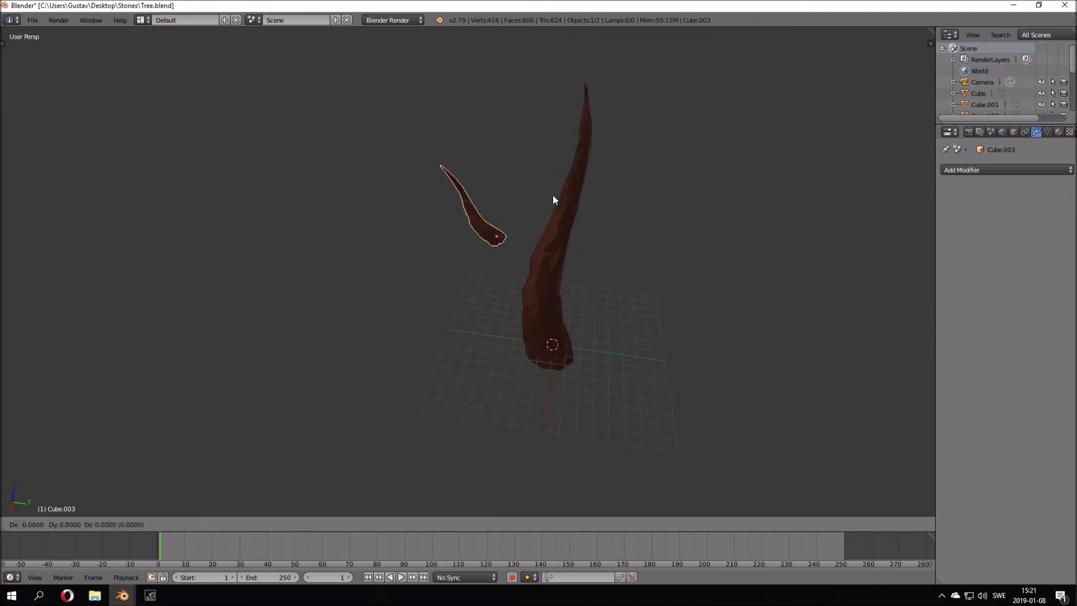
key("y")
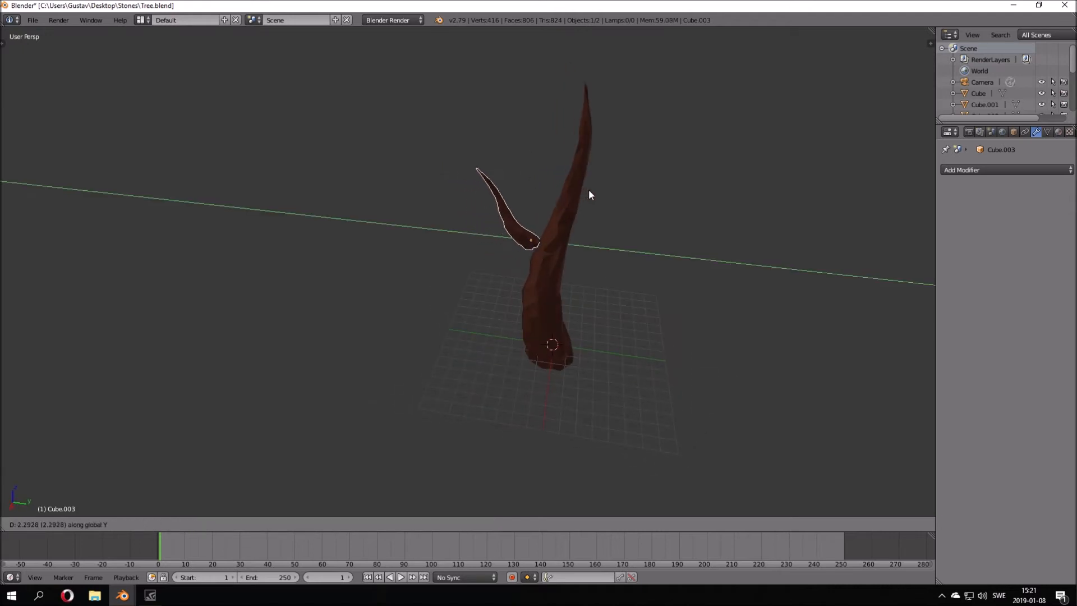
left_click(600, 193)
middle_click_drag(600, 193, 729, 173)
key("g")
key("x")
left_click(564, 236)
Enlarge the branch, adjust its tilt with a free rotation, and stretch it along Z
key("s")
left_click(744, 114)
mouse_move(646, 163)
middle_mouse_down()
mouse_move(616, 204)
mouse_move(531, 139)
mouse_move(630, 176)
middle_mouse_up()
key("r")
left_click(604, 169)
key("s")
key("z")
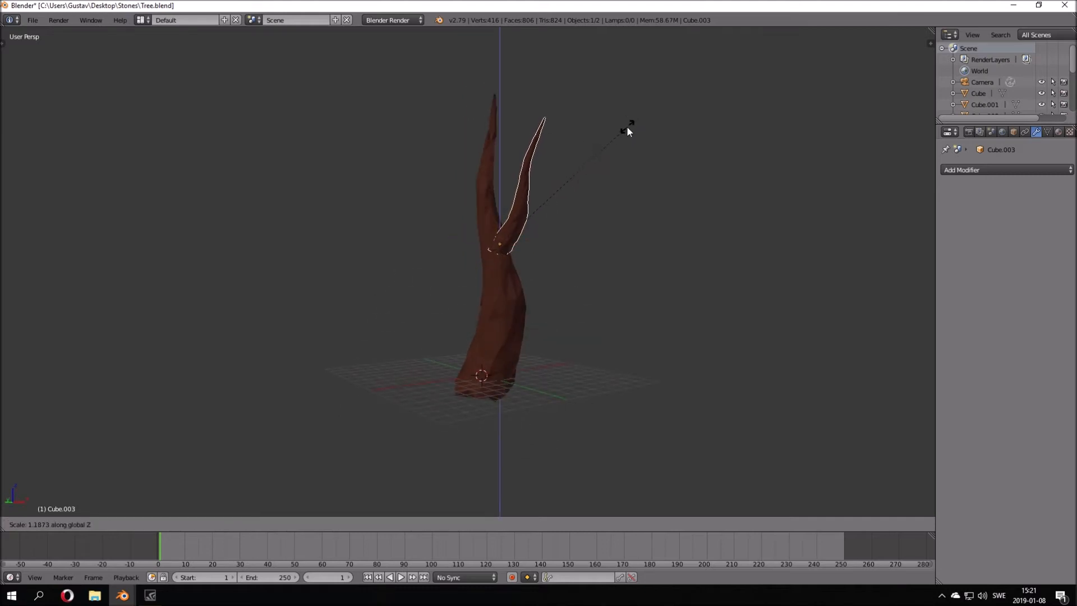
left_click(641, 103)
Enter Edit Mode on the branch and pull its tip vertex upward with smooth proportional editing at size 8.52
middle_click_drag(640, 103, 608, 186)
key("Tab")
key("Tab")
key("Tab")
right_click(553, 121)
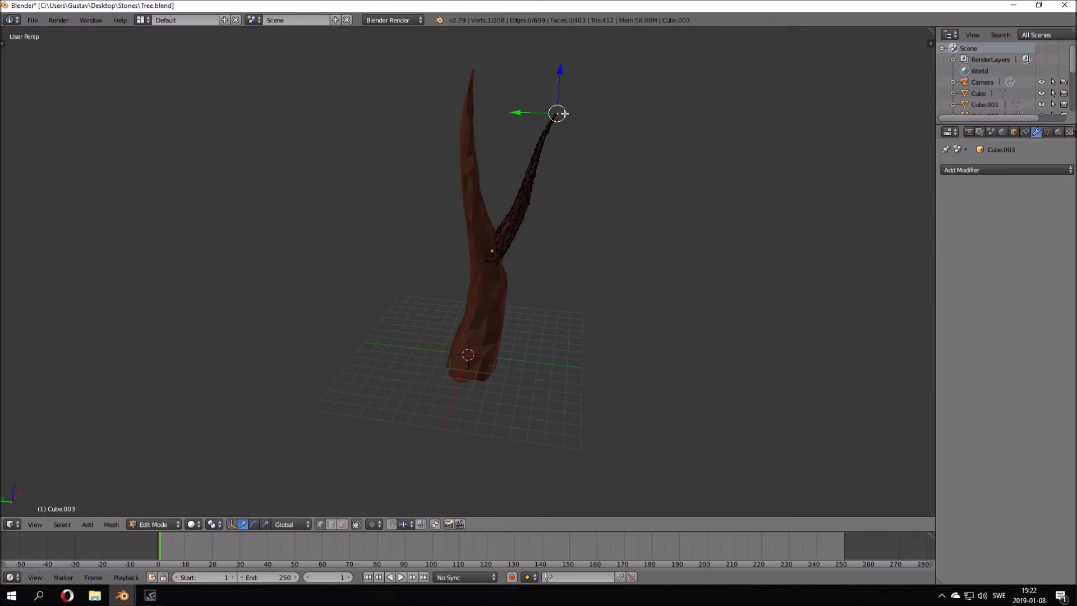
middle_click_drag(529, 111, 613, 132)
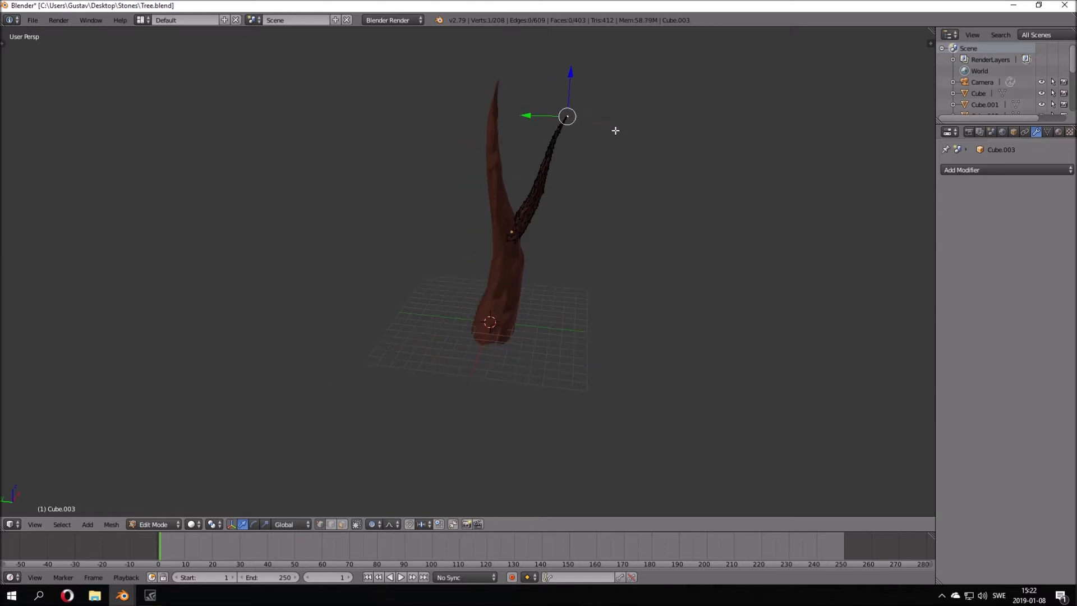
scroll(564, 127, "up", 4)
key("r")
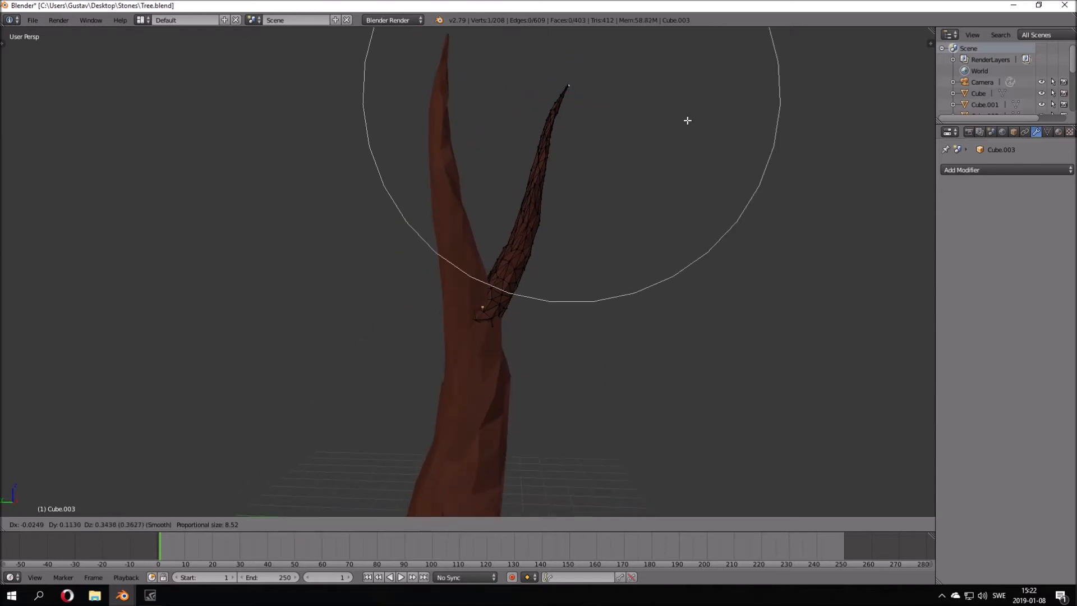
left_click(718, 63)
Select a vertex midway along the branch and shift it sideways with smooth proportional editing reduced to about size 2.04
key("r")
right_click(540, 224)
middle_click_drag(541, 224, 411, 260)
middle_click_drag(474, 317, 413, 322)
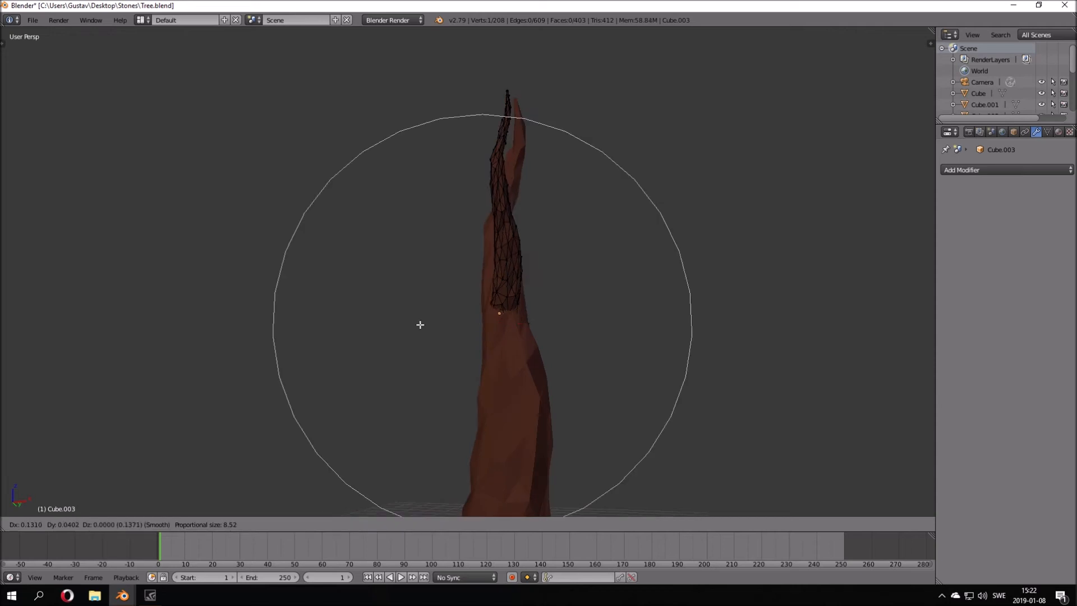
key("g")
scroll(421, 326, "up", 5)
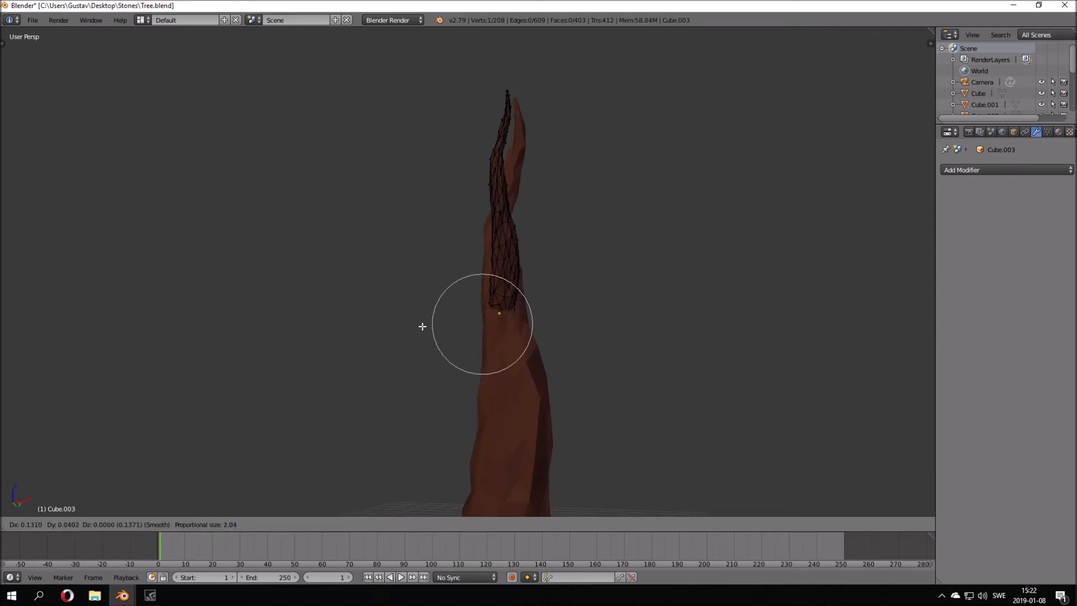
left_click(457, 337)
Preview the branch and trunk in rendered shading, return to solid shading, and inspect the branch's shape from several angles
middle_click_drag(457, 337, 461, 308)
key("shift+z")
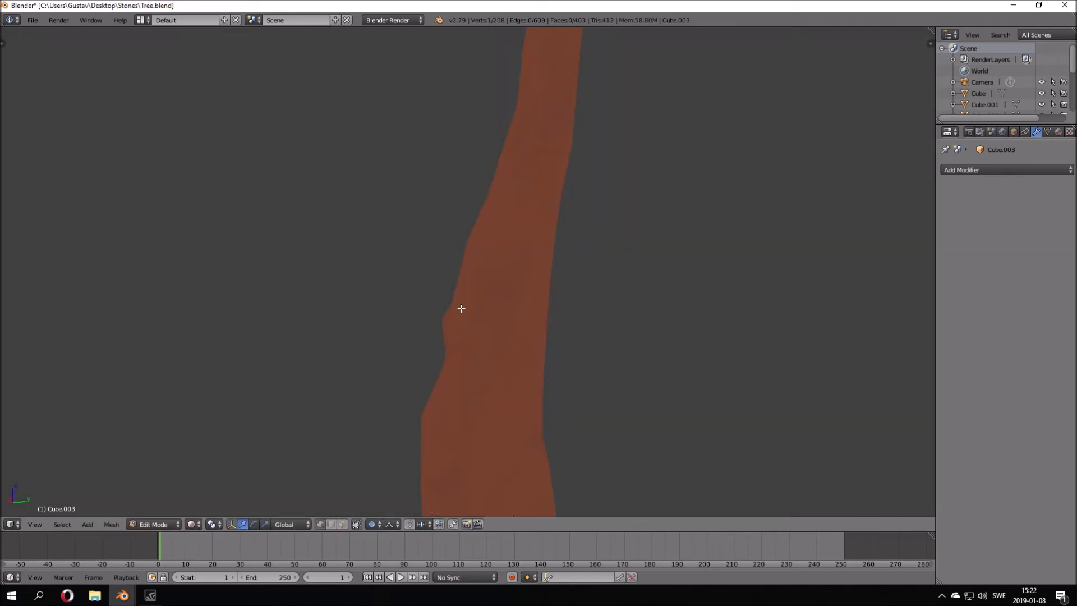
key("shift+z")
mouse_move(551, 250)
middle_mouse_down()
mouse_move(302, 267)
mouse_move(561, 243)
middle_mouse_up()
middle_click_drag(447, 240, 429, 184)
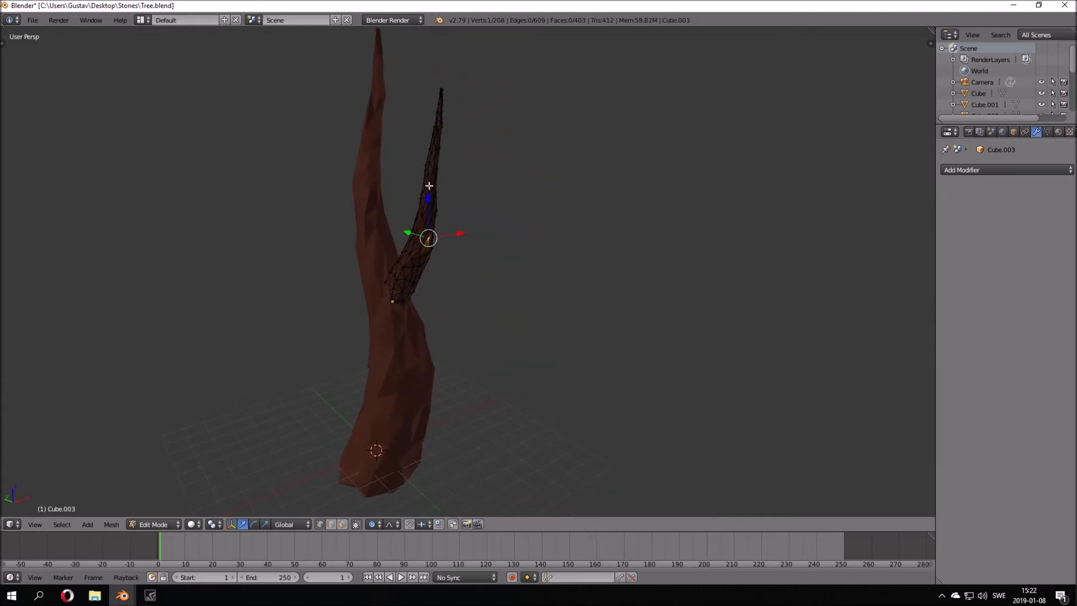
Show the tree in wireframe while editing the upper side branch
middle_click_drag(500, 203, 438, 233)
key("z")
key("z")
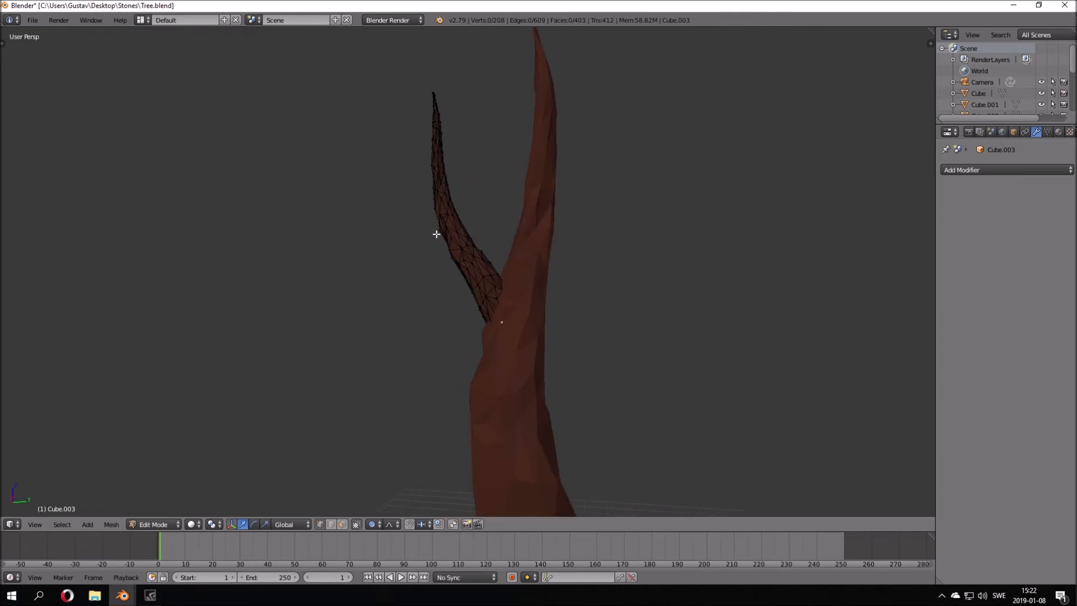
key("z")
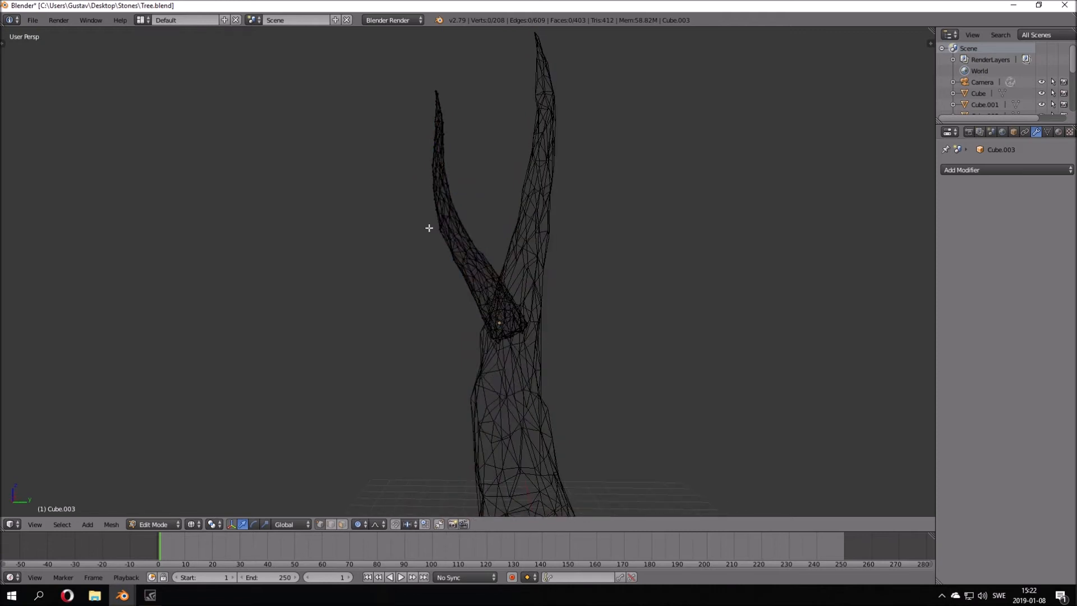
scroll(428, 228, "down", 3)
scroll(428, 228, "up", 6)
key("c")
scroll(424, 233, "up", 2)
left_click_drag(441, 224, 489, 207)
right_click(491, 205)
scroll(495, 199, "down", 4)
middle_click_drag(495, 199, 480, 202)
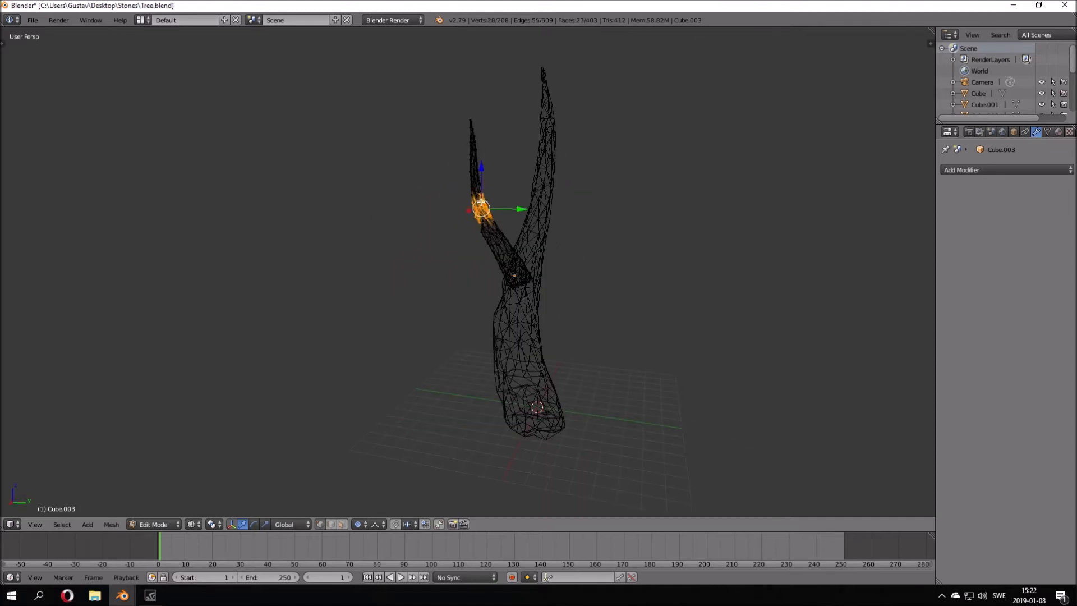
key("g")
scroll(492, 194, "down", 5)
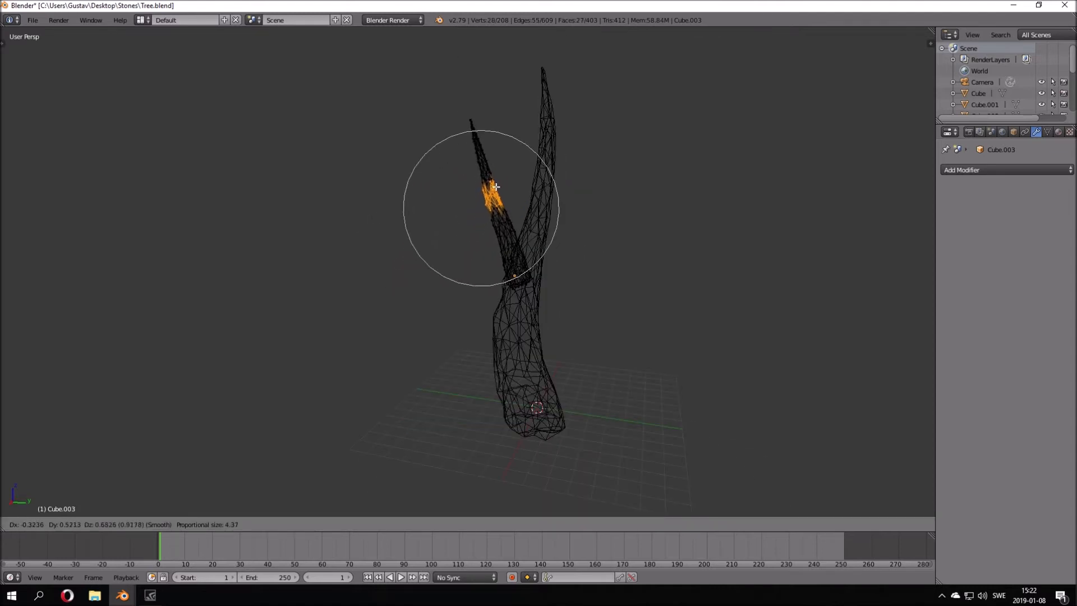
left_click(503, 186)
key("g")
right_click(499, 178)
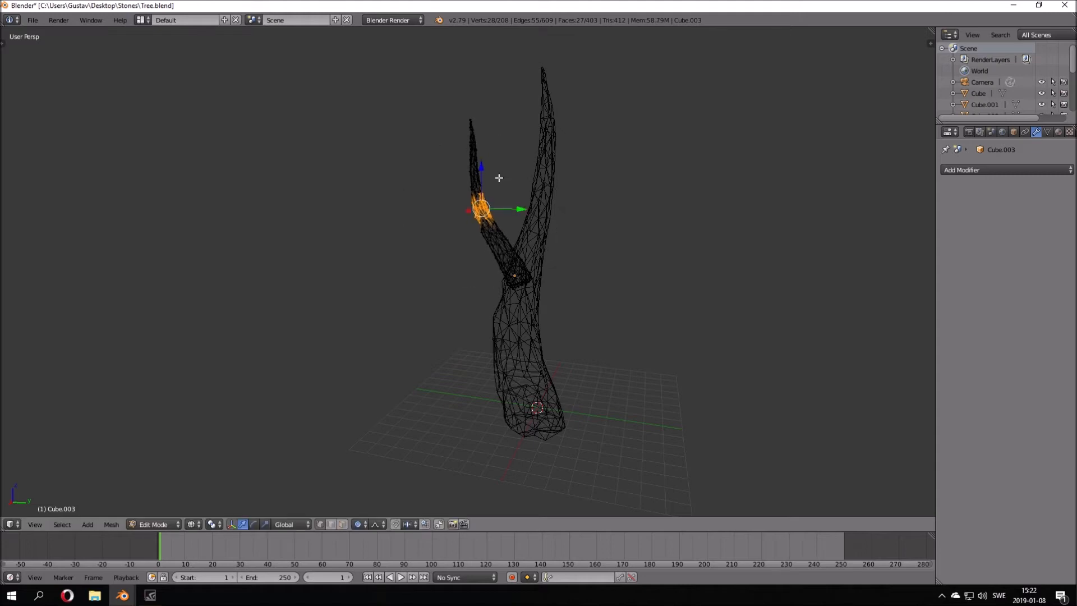
Circle-select the tip of the upper side branch and bend it toward the trunk with a proportional move
key("c")
left_click(479, 99)
right_click(480, 99)
key("g")
left_click(489, 106)
key("r")
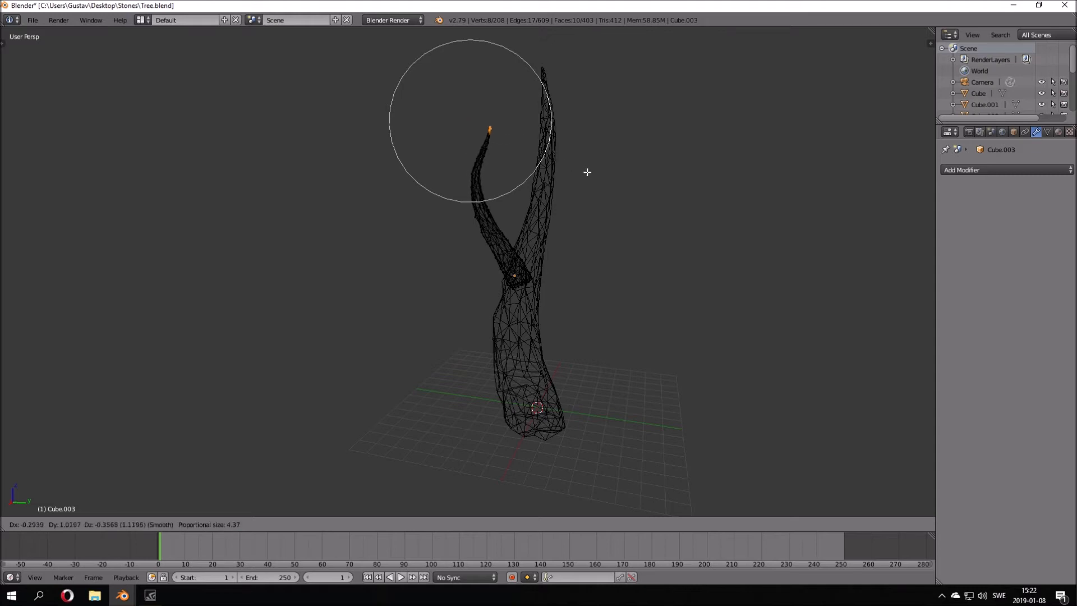
right_click(585, 171)
key("g")
left_click(483, 164)
Return to solid shading, adjust the branch tip's position from another angle and leave Edit Mode
key("z")
middle_click_drag(542, 157, 494, 122)
key("g")
left_click(587, 128)
middle_click_drag(507, 260, 626, 267)
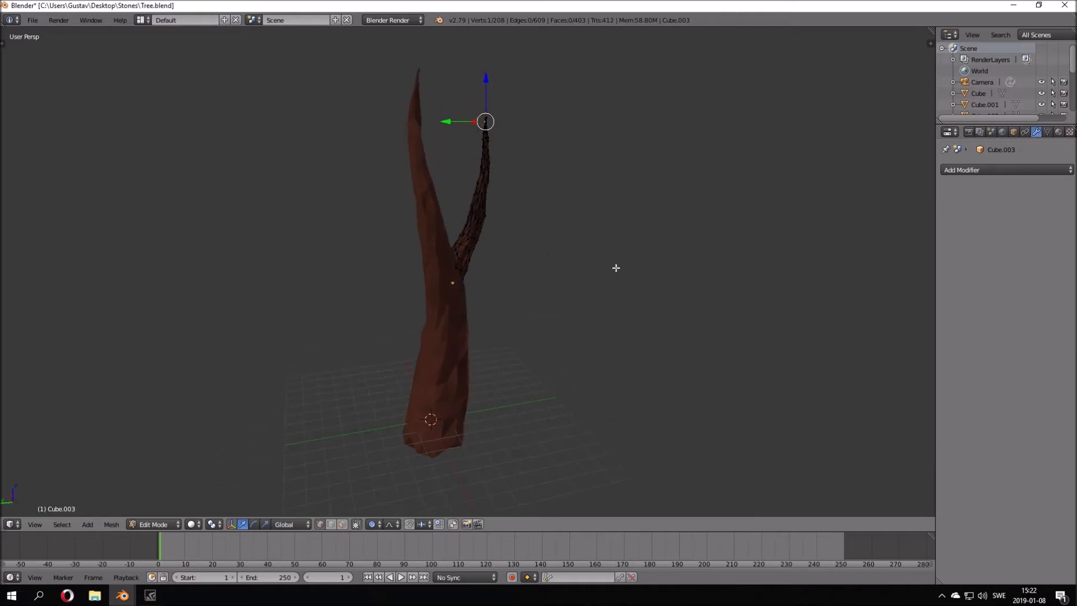
key("Tab")
Examine how the side branch joins the trunk from several angles and distances
middle_click_drag(498, 265, 559, 227)
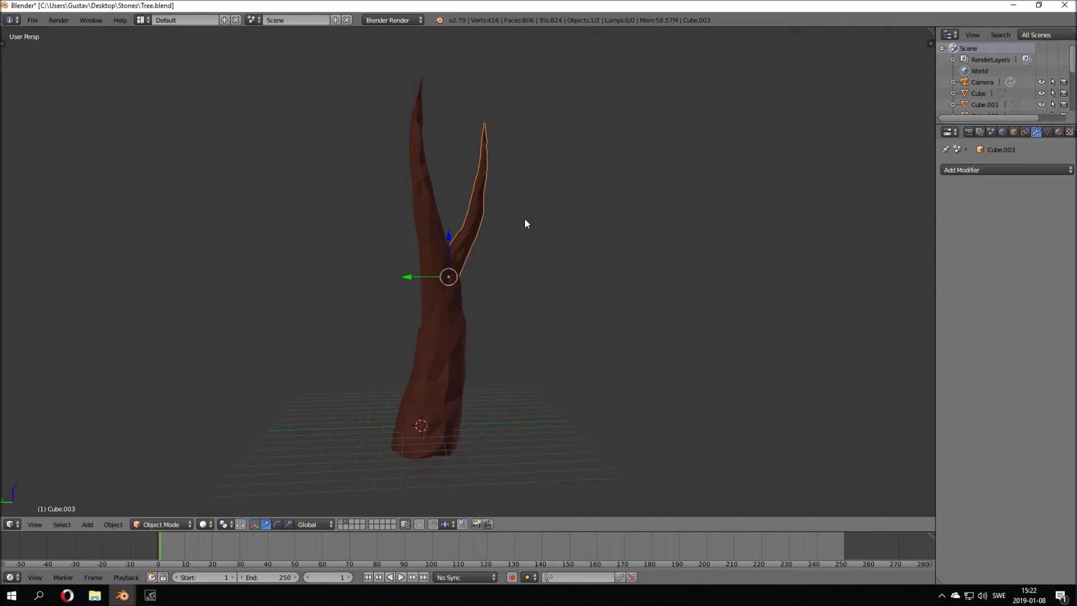
middle_click_drag(514, 210, 388, 240)
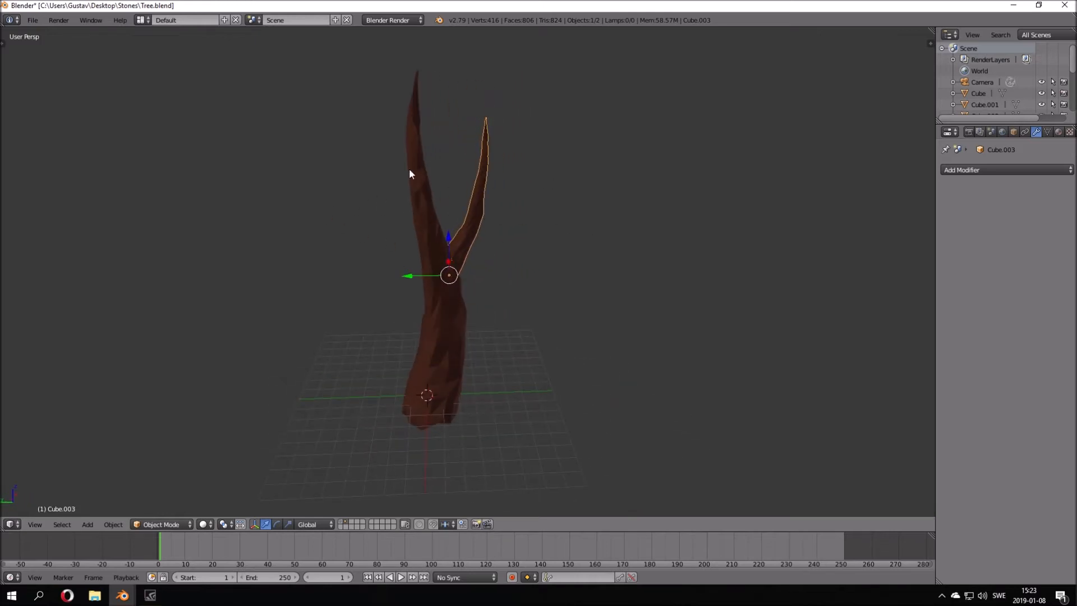
middle_click_drag(482, 209, 463, 226)
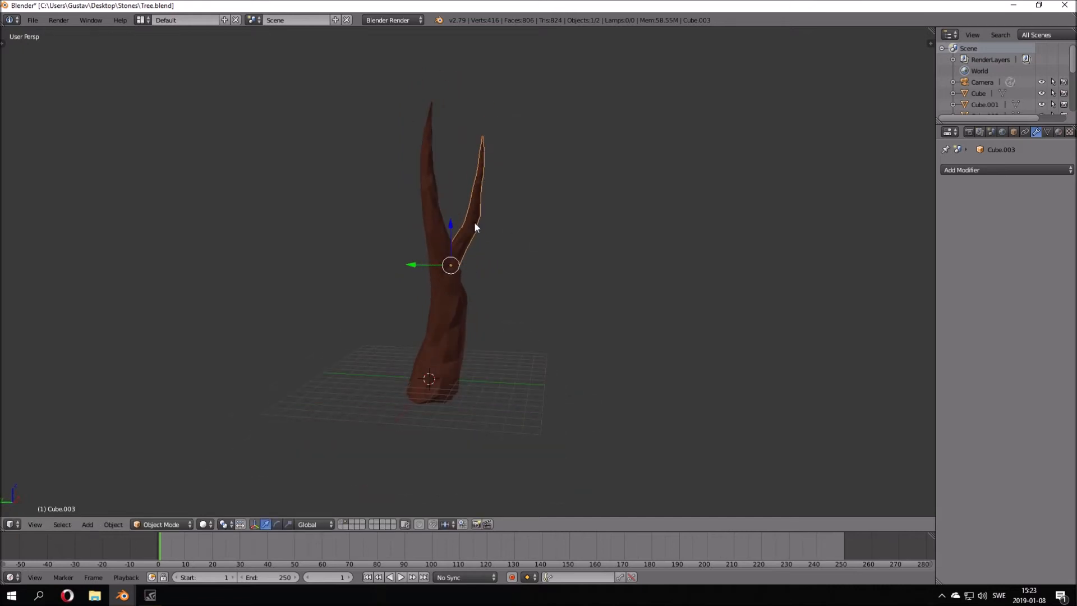
scroll(468, 214, "down", 2)
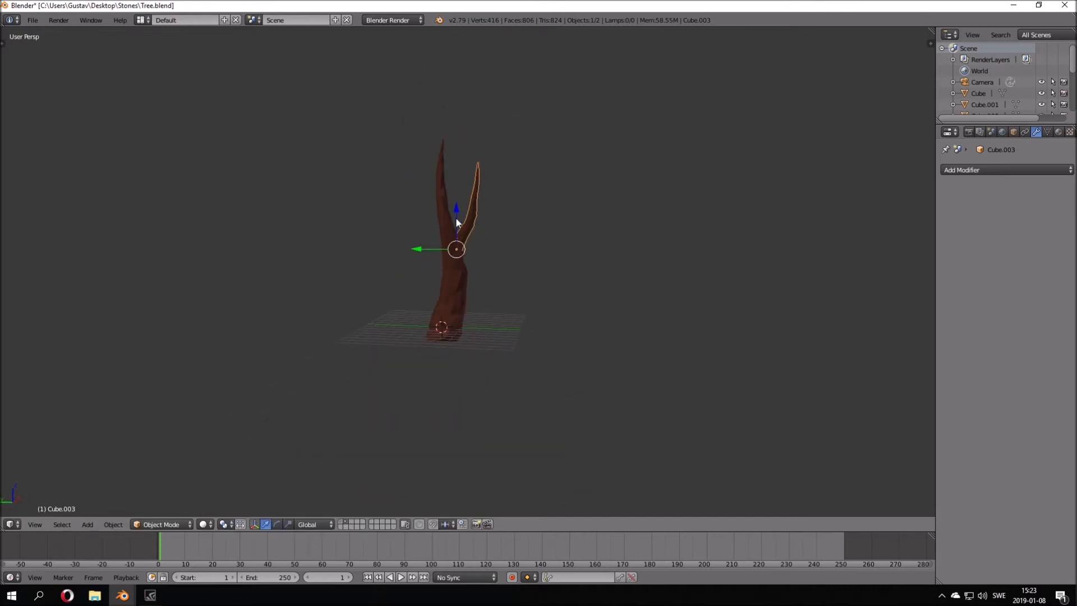
scroll(452, 279, "up", 3)
scroll(454, 283, "up", 2)
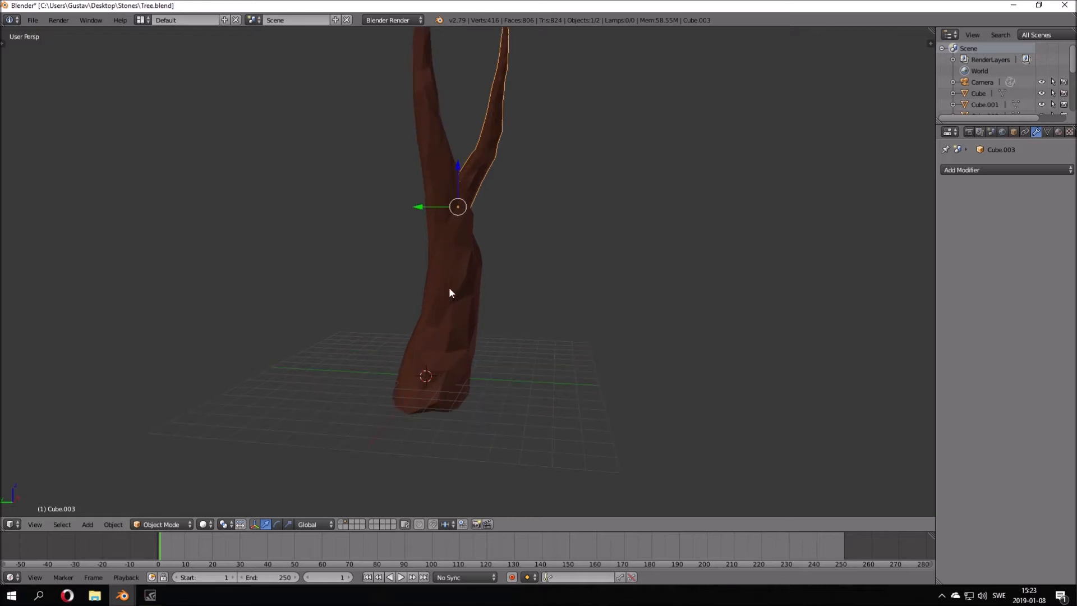
right_click(462, 262)
key("g")
right_click(457, 179)
right_click(501, 184)
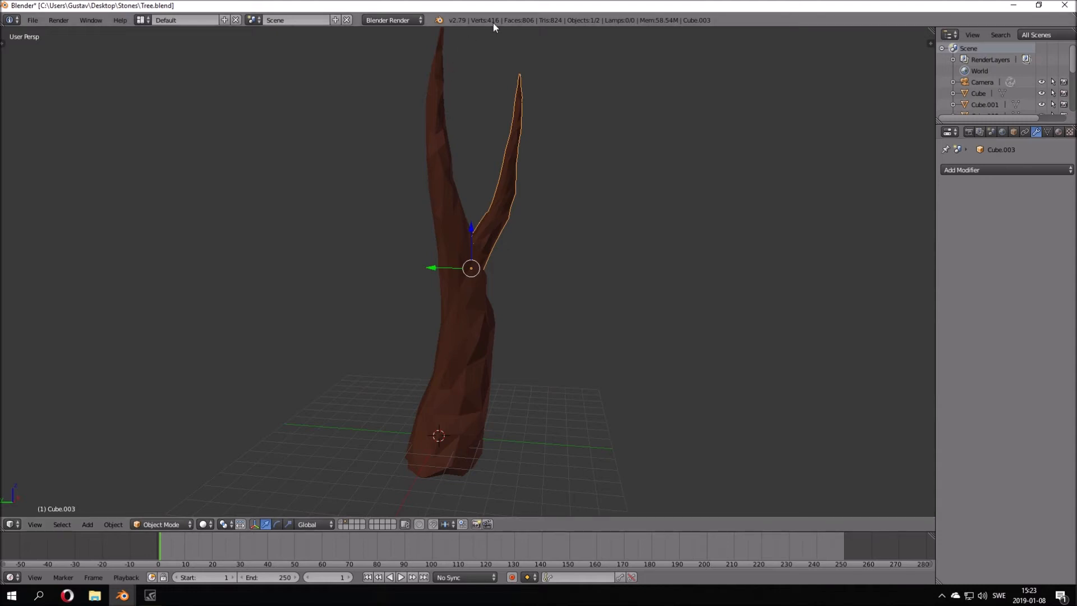
Add a Decimate modifier with a ratio of about 0.6055 to the side branch and preview it in rendered shading
left_click(990, 168)
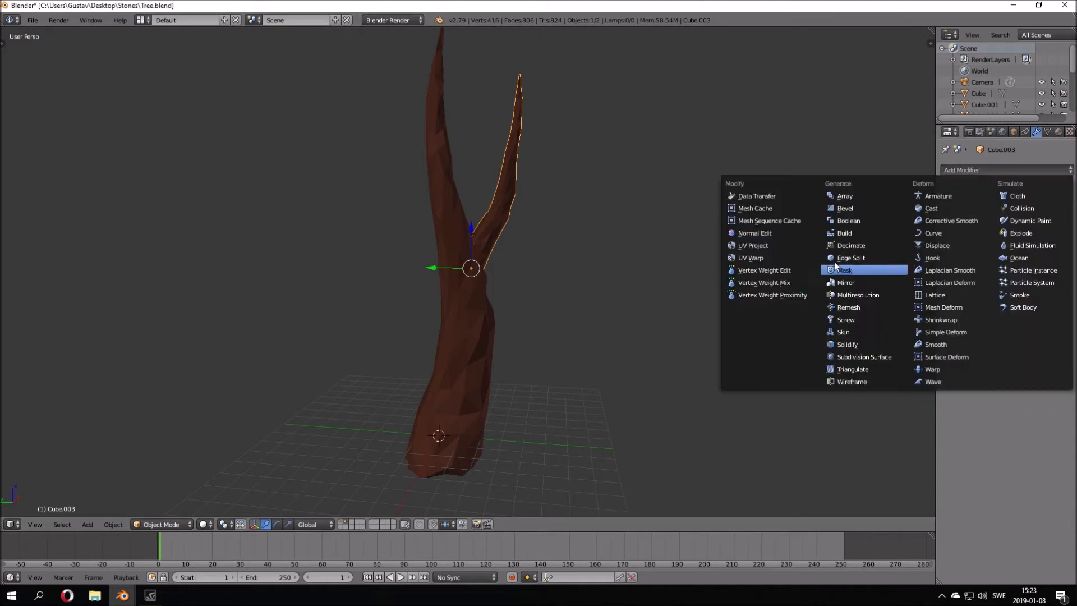
left_click(850, 245)
left_click_drag(1009, 232, 987, 231)
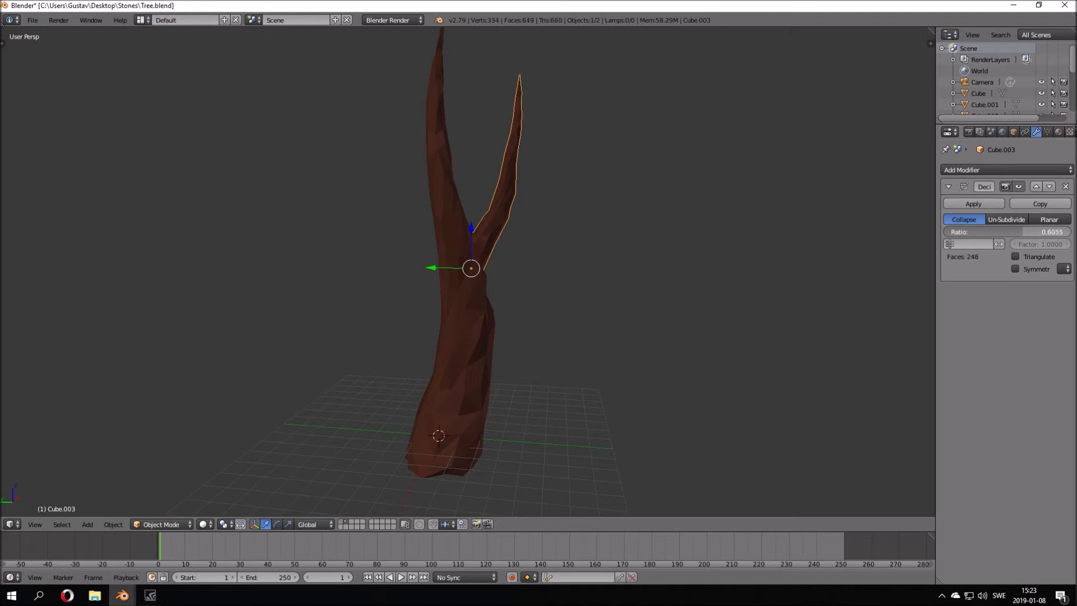
key("shift+z")
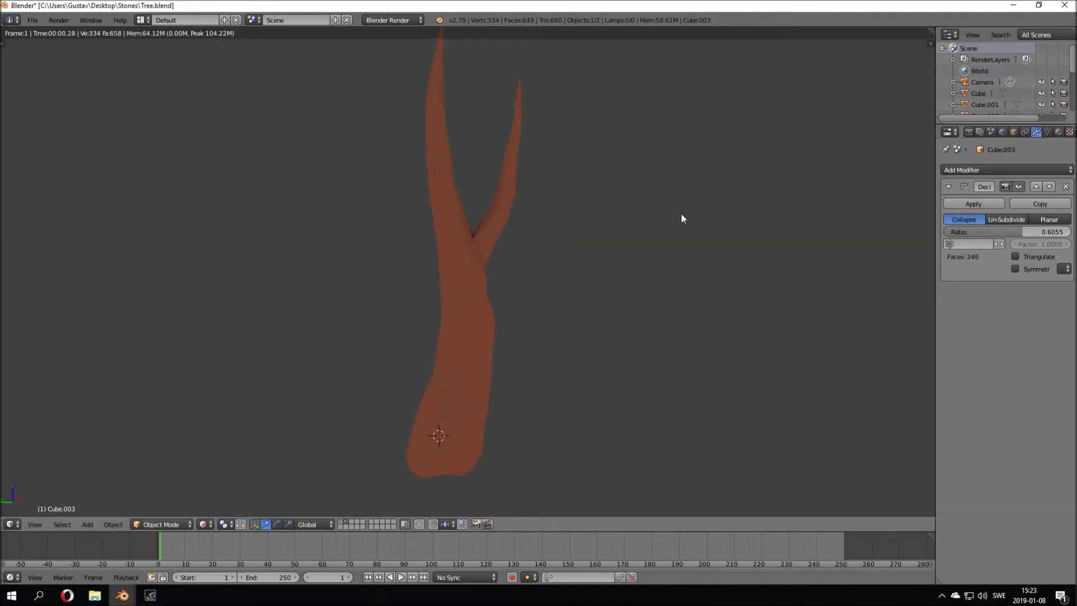
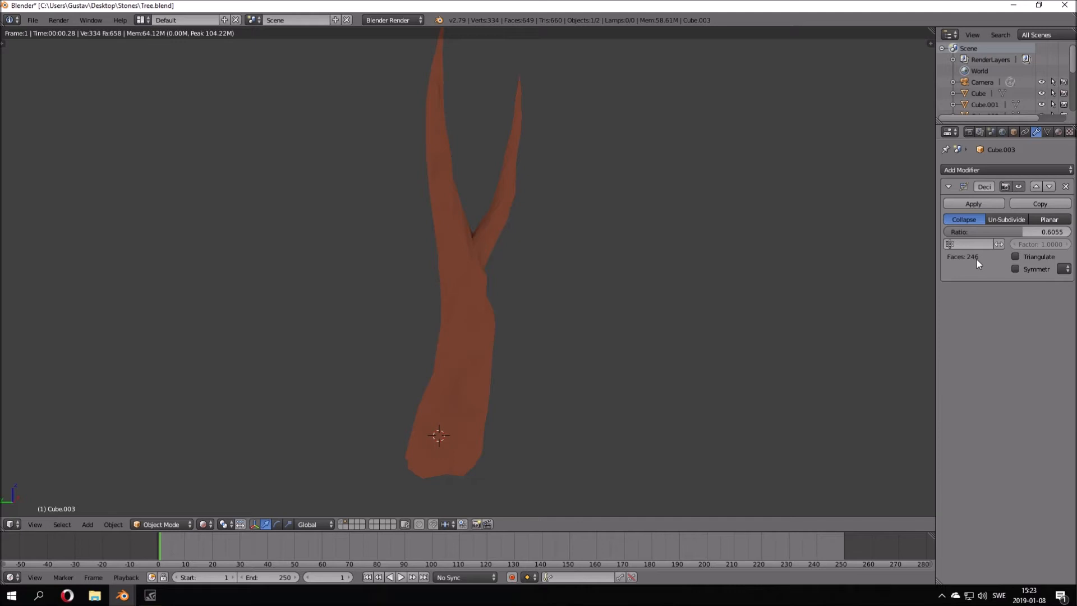
Lower the side branch's Decimate ratio further and apply the modifier
left_click_drag(994, 232, 986, 232)
left_click_drag(1017, 232, 993, 232)
left_click(975, 203)
Scale the decimated side branch relative to the trunk
middle_click_drag(677, 172, 510, 166)
key("s")
left_click(708, 169)
middle_click_drag(708, 169, 565, 163)
Duplicate the side branch in place and rotate the copy around the global Z axis
key("shift+d")
right_click(541, 197)
key("r")
right_click(608, 86)
key("r")
key("z")
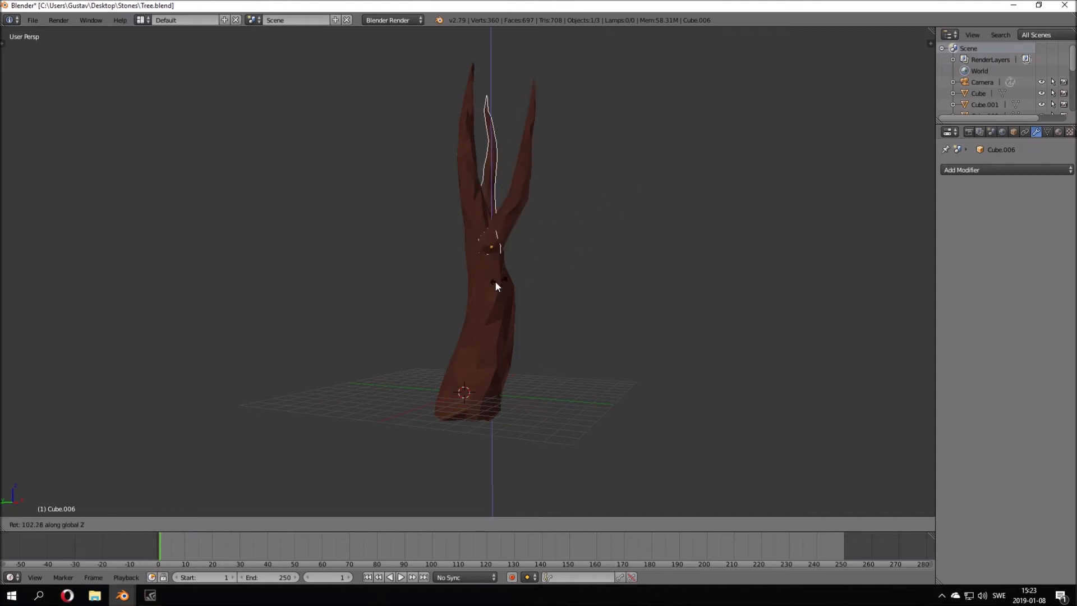
left_click(405, 290)
Tilt the copied branch outward around the X axis and move it against the trunk
key("r")
key("x")
left_click(567, 144)
key("g")
left_click(545, 207)
Slide the copied branch along Y and X so its base sits inside the trunk below the fork
key("g")
middle_click_drag(546, 210, 435, 251)
key("y")
left_click(590, 274)
key("g")
key("x")
left_click(566, 249)
Enter Edit Mode on the copied lower branch
key("Tab")
scroll(436, 251, "up", 4)
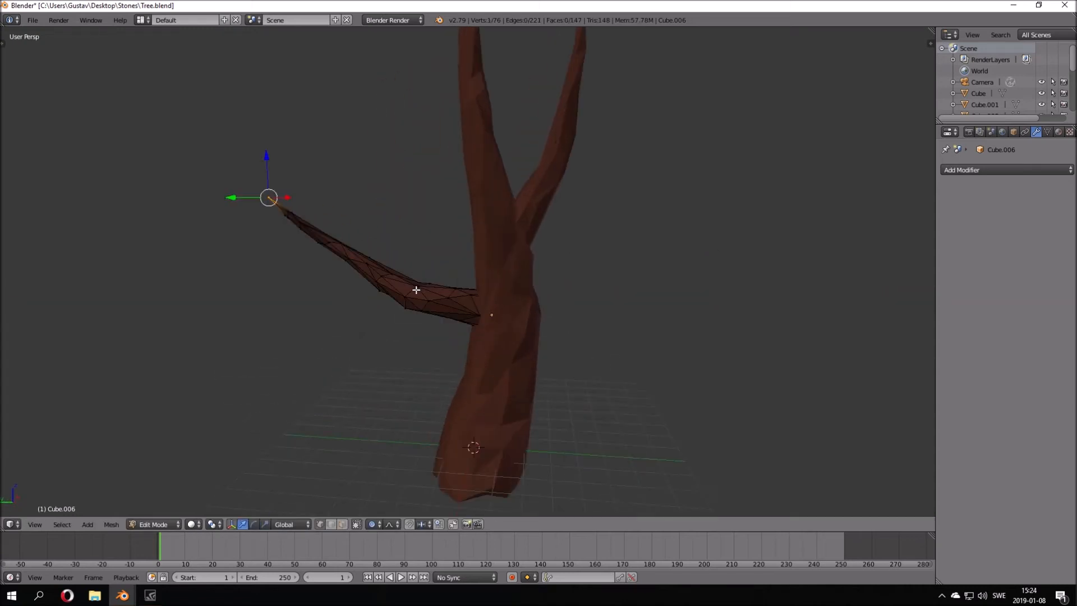
middle_click_drag(281, 187, 417, 156)
key("g")
right_click(461, 152)
key("g")
scroll(464, 151, "down", 2)
right_click(476, 149)
key("r")
key("x")
scroll(524, 177, "down", 1)
right_click(454, 275)
Curve the lower branch's tip upward with a proportional move
key("g")
left_click(537, 242)
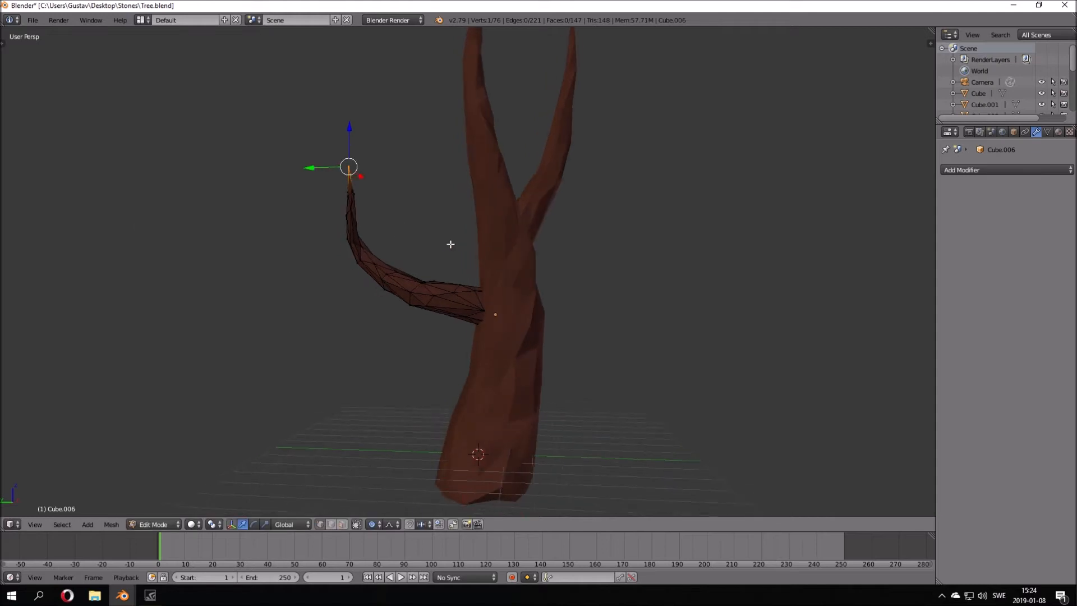
middle_click_drag(450, 243, 444, 236)
key("g")
right_click(516, 187)
In wireframe, circle-select the middle of the lower branch and move it down with proportional editing
right_click(390, 276)
key("alt+space")
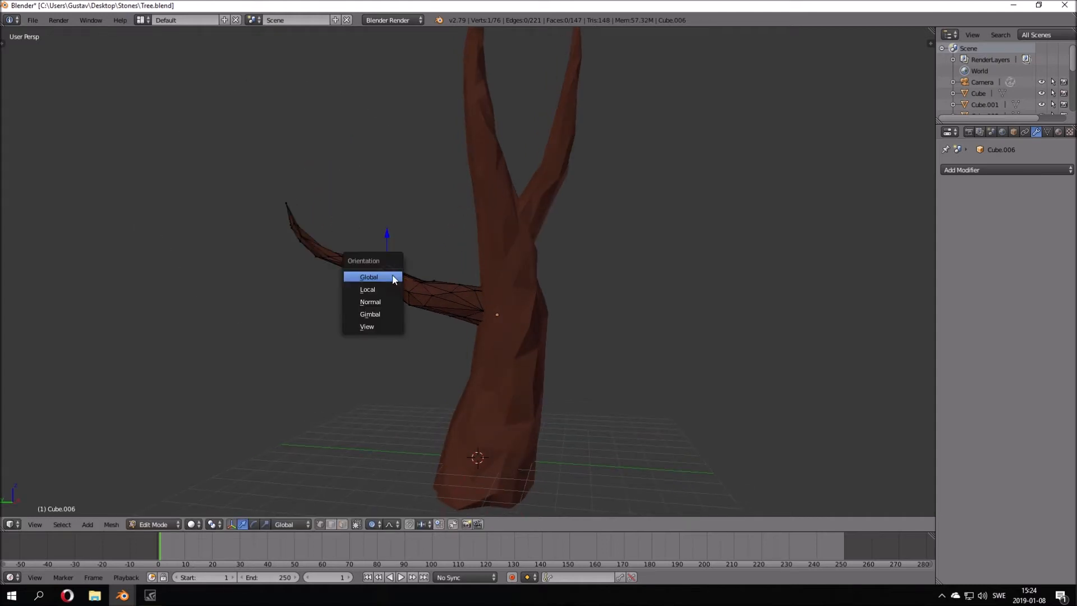
key("z")
middle_click_drag(410, 268, 424, 262)
key("a")
key("c")
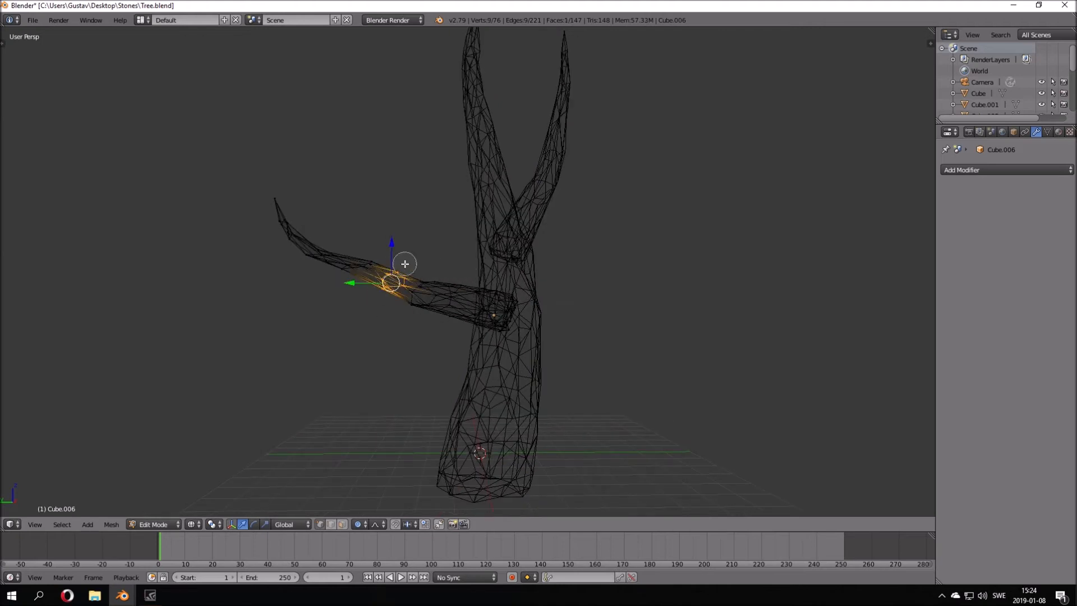
key("g")
left_click(457, 259)
Pull the lower branch's tip inward toward the trunk and raise the vertices at its bend
key("a")
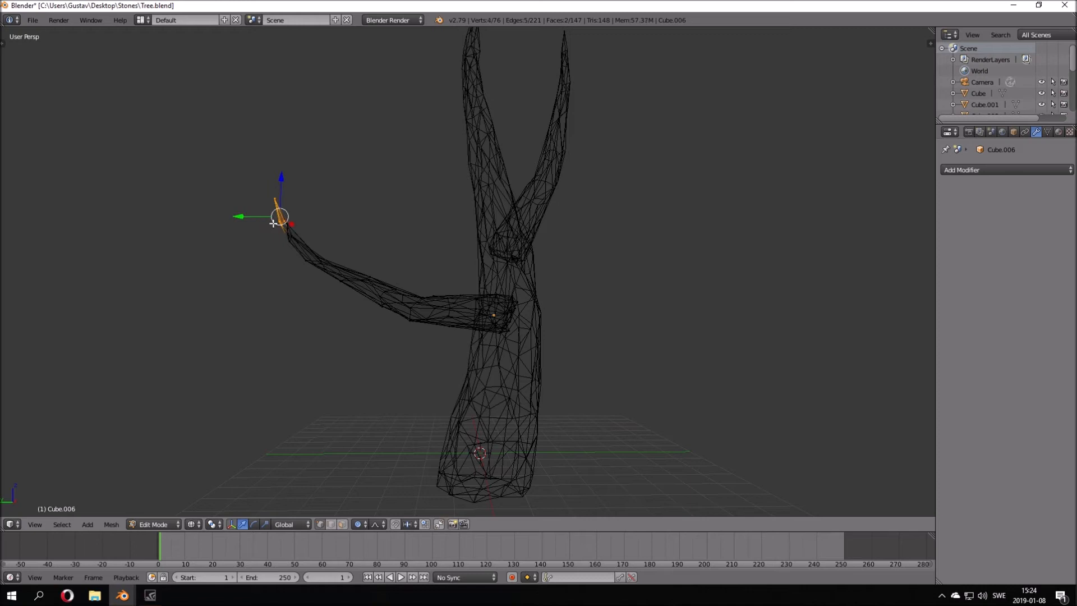
key("g")
left_click(464, 242)
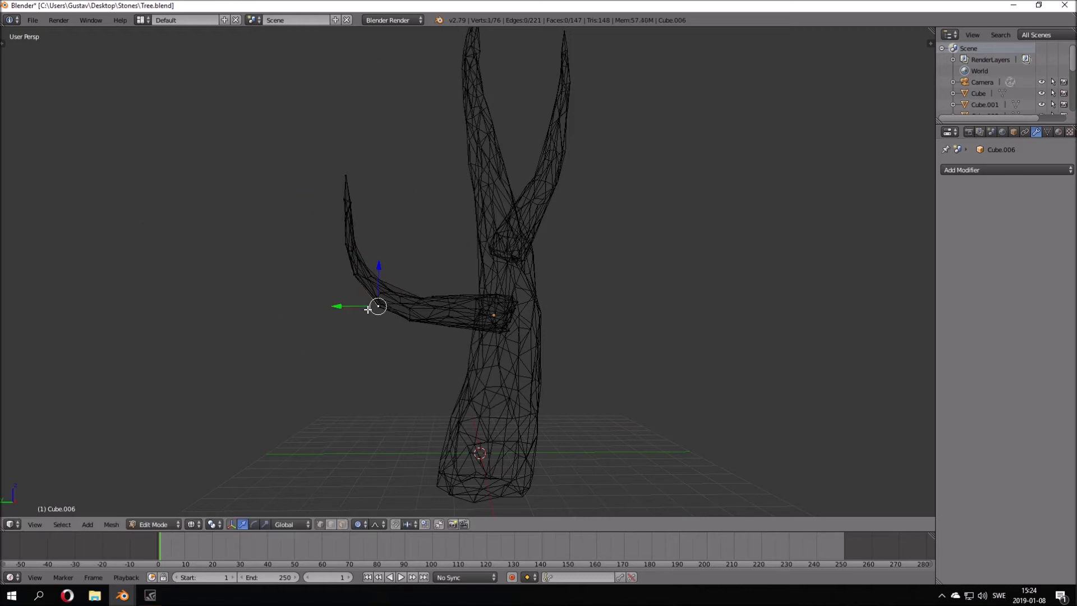
key("g")
left_click(393, 287)
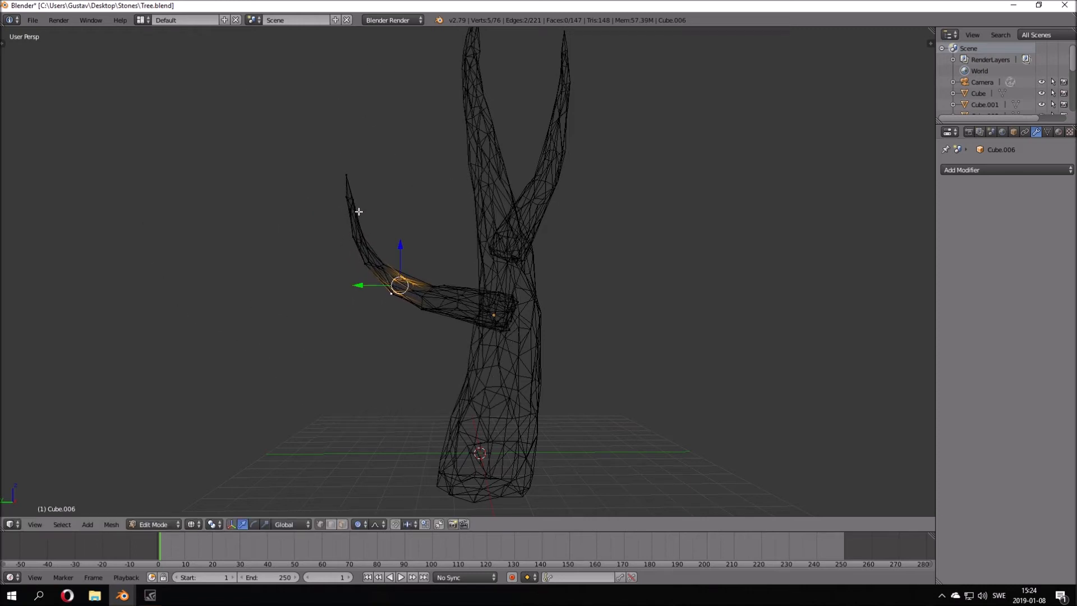
Shift the lower branch's tip vertex closer to the trunk and lift the branch's middle section
right_click(344, 172)
key("g")
left_click(402, 171)
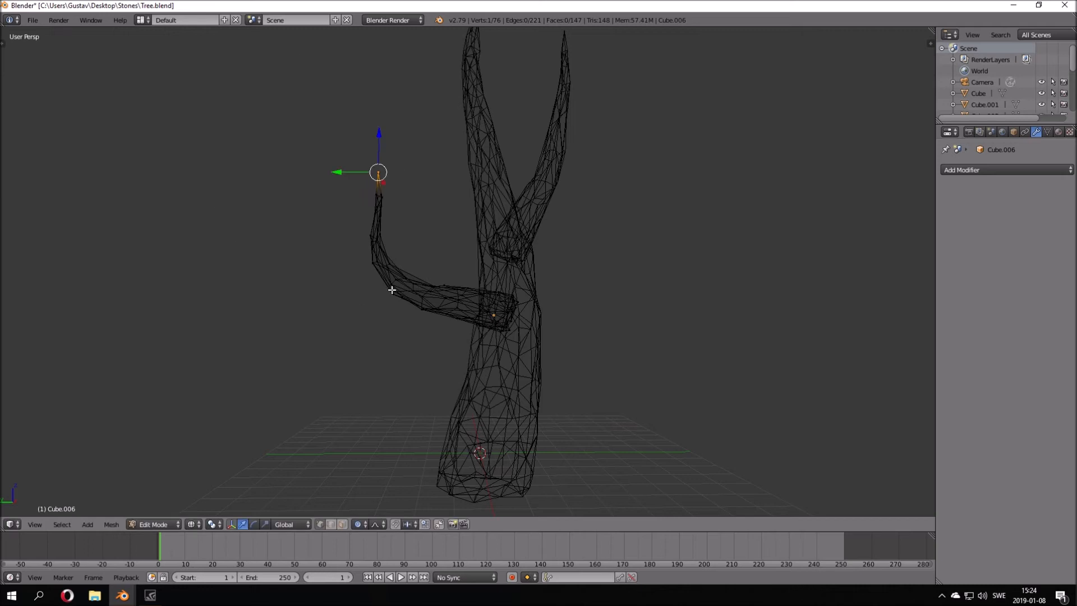
key("g")
left_click(413, 266)
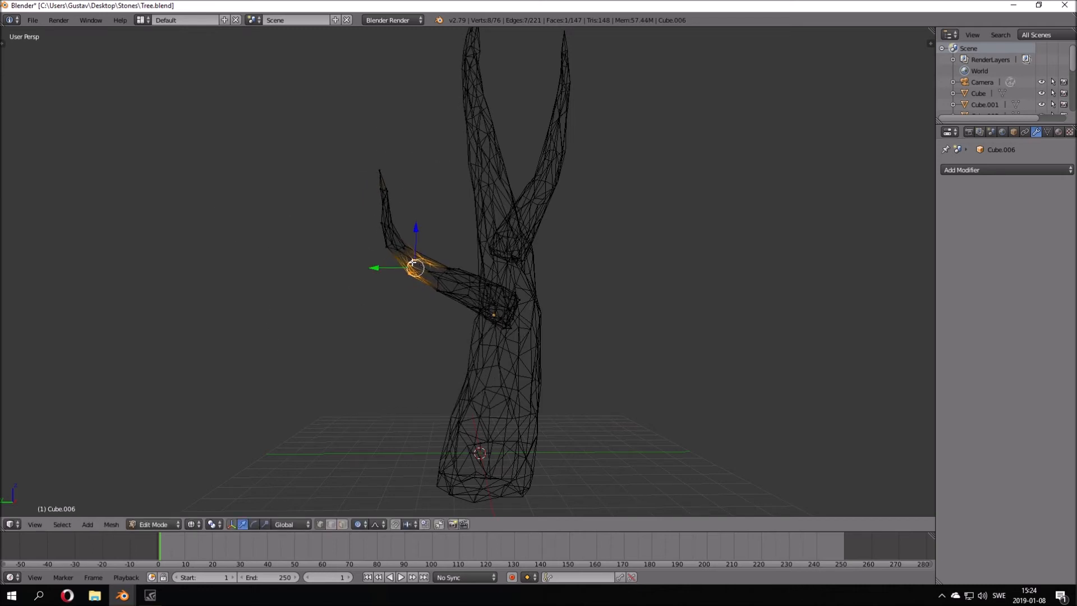
Check the reshaped lower branch from another side and leave Edit Mode
key("shift+z")
key("shift+z")
scroll(466, 178, "down", 3)
mouse_move(466, 178)
middle_mouse_down()
mouse_move(466, 216)
mouse_move(580, 253)
middle_mouse_up()
scroll(471, 236, "up", 2)
key("Tab")
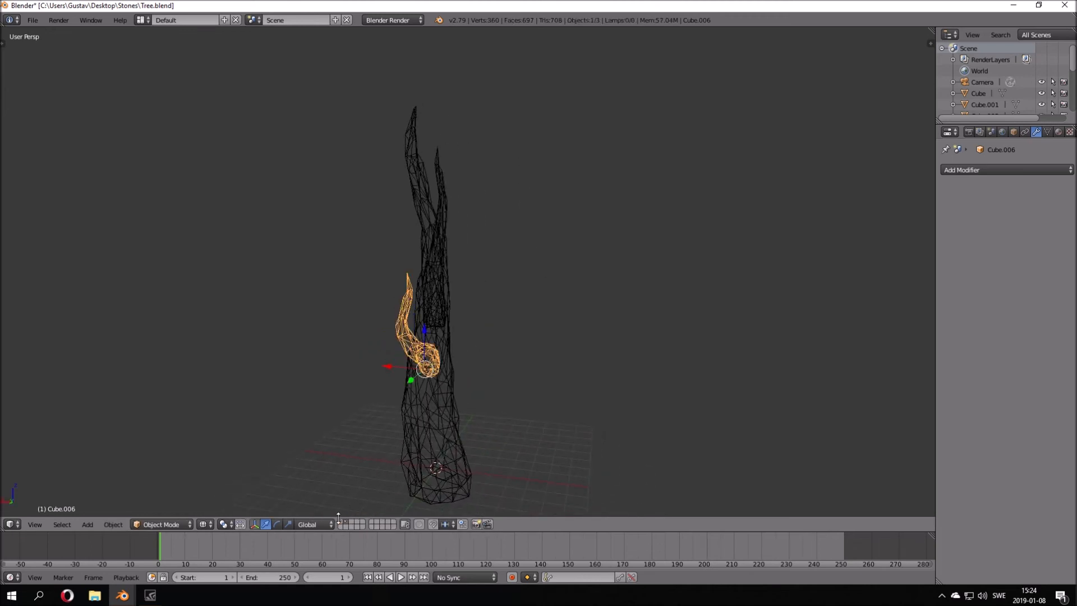
Exit local view to examine the finished reference tree, and undo back to the trunk being modelled
key("a")
key("KP_Divide")
key("shift+z")
middle_click_drag(410, 331, 492, 320)
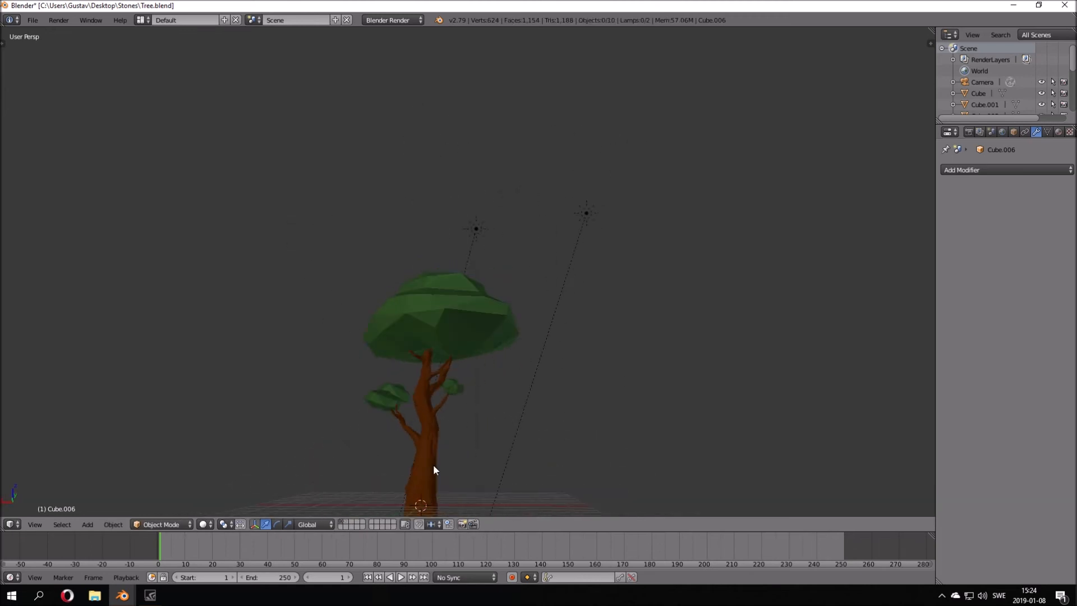
middle_click_drag(434, 470, 478, 467)
key("ctrl+z")
key("ctrl+z")
middle_click_drag(413, 402, 377, 290)
key("g")
key("y")
key("Escape")
key("g")
key("Escape")
Scale the lower branch and reposition it against the trunk
key("s")
left_click(440, 290)
key("g")
left_click(472, 253)
key("g")
left_click(477, 280)
Duplicate the lower branch, place the copy beside it and rotate the copy around the global Z axis
key("shift+d")
middle_click_drag(476, 287, 448, 338)
left_click(429, 353)
scroll(449, 337, "up", 4)
key("r")
key("z")
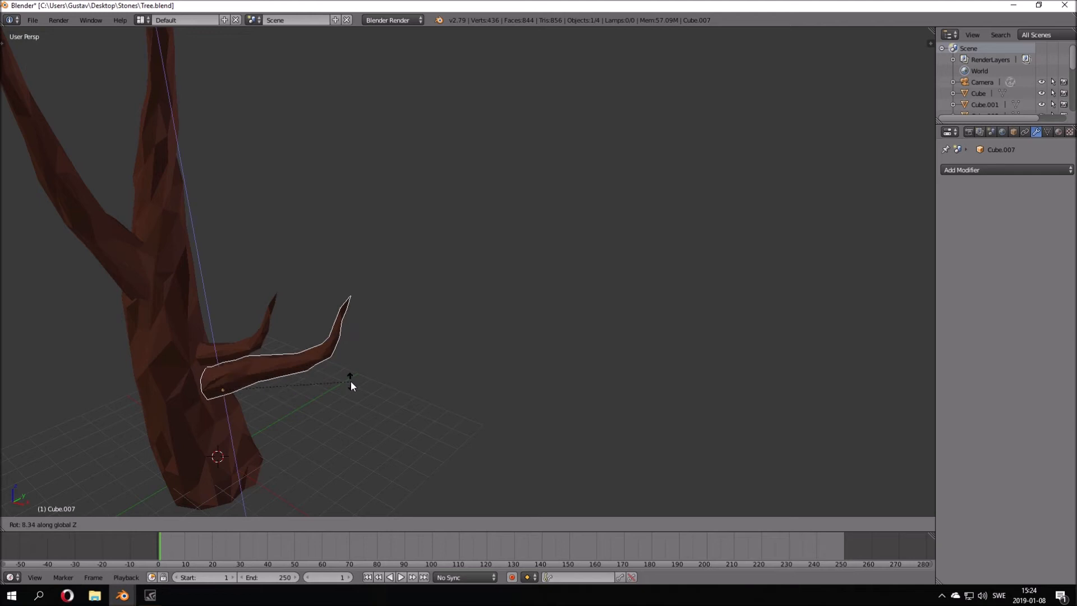
left_click(241, 417)
Move the newest branch copy onto the lower branch
middle_click_drag(241, 417, 366, 374)
middle_click_drag(293, 398, 344, 368)
key("g")
left_click(428, 367)
Rotate the small branch copy from several viewing angles so that it forks off the lower branch
key("r")
left_click(412, 309)
middle_click_drag(412, 310, 425, 382)
key("r")
left_click(430, 340)
key("r")
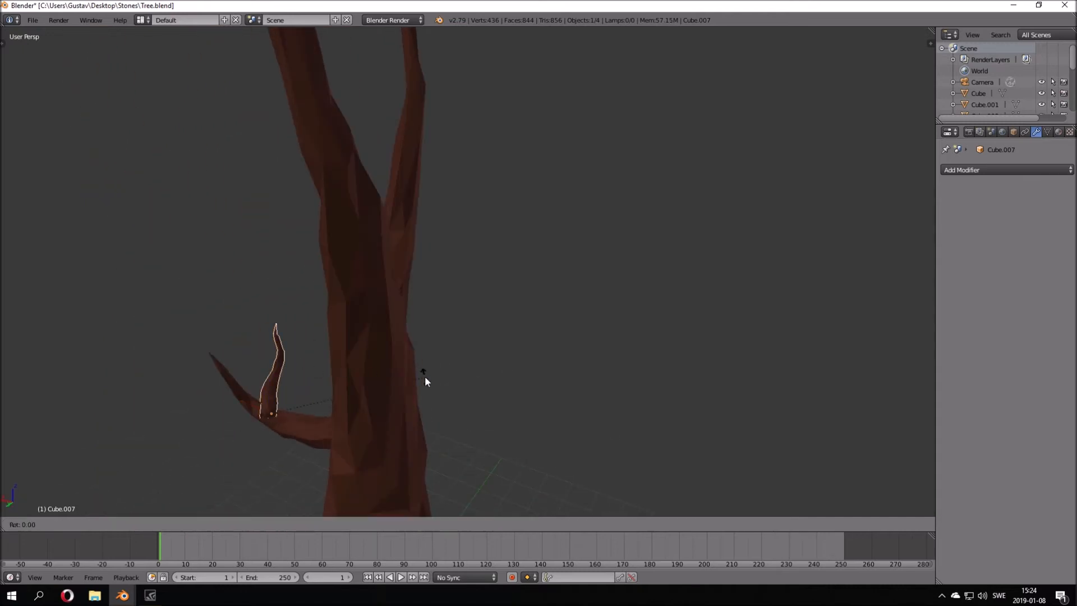
left_click(405, 319)
middle_click_drag(405, 320, 446, 398)
Refine the small branch copy's angle on the lower branch with free rotations and one around the global Z axis
key("r")
left_click(445, 306)
key("r")
left_click(355, 372)
key("r")
key("z")
left_click(469, 221)
middle_click_drag(362, 298, 491, 331)
key("r")
left_click(304, 338)
key("z")
middle_click_drag(436, 422, 408, 442)
key("Tab")
key("a")
key("ctrl+KP_Add")
key("z")
key("s")
scroll(508, 376, "up", 15)
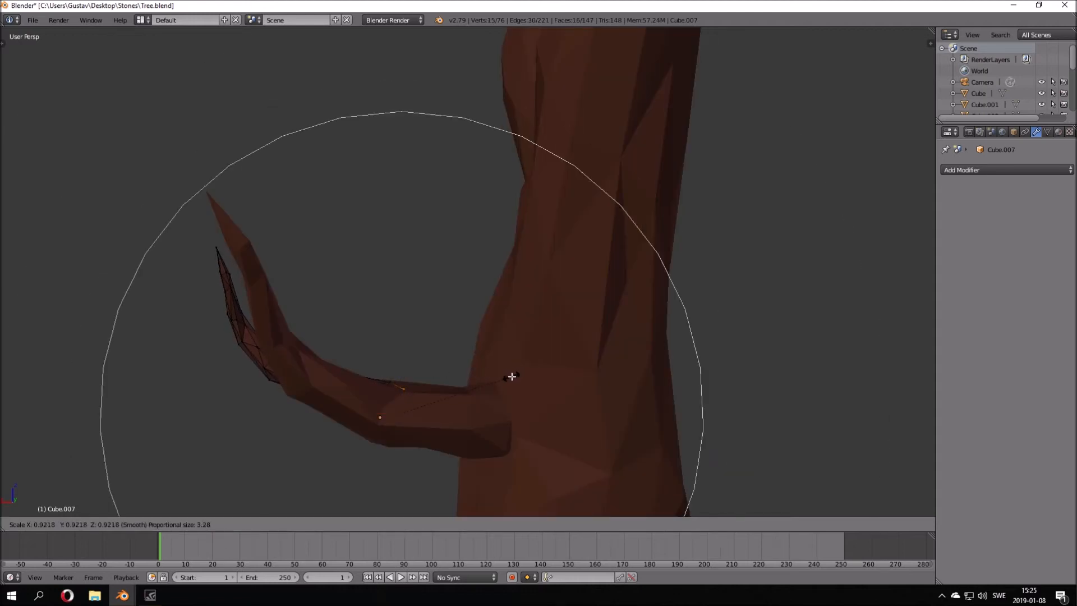
key("Escape")
middle_click_drag(488, 372, 470, 396)
key("g")
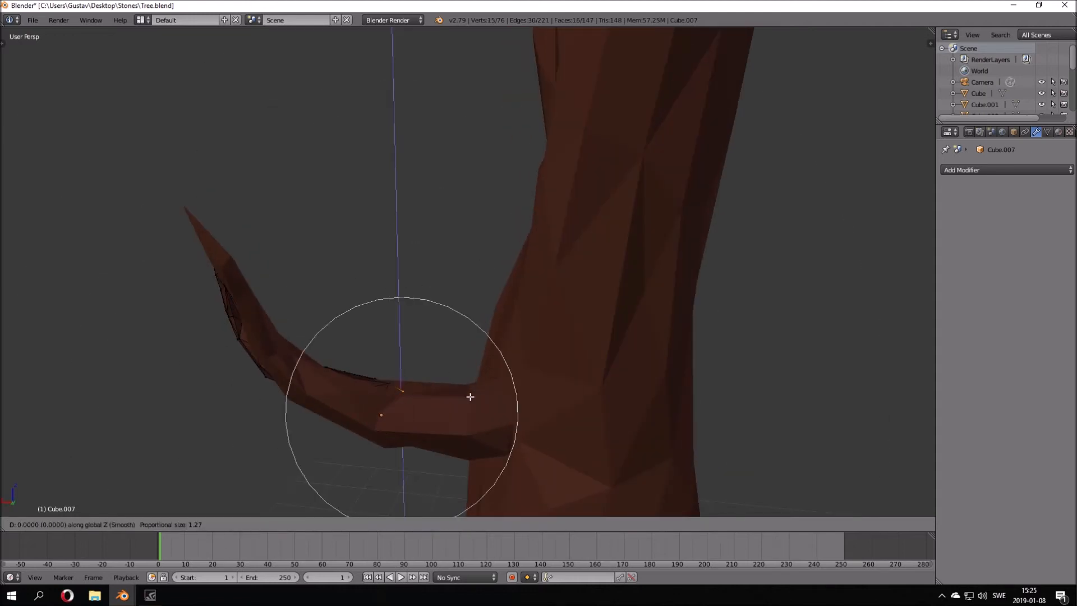
key("Escape")
Select one vertex of the small branch copy, move it with proportional editing and rotate around the global Z axis
middle_click_drag(531, 331, 585, 346)
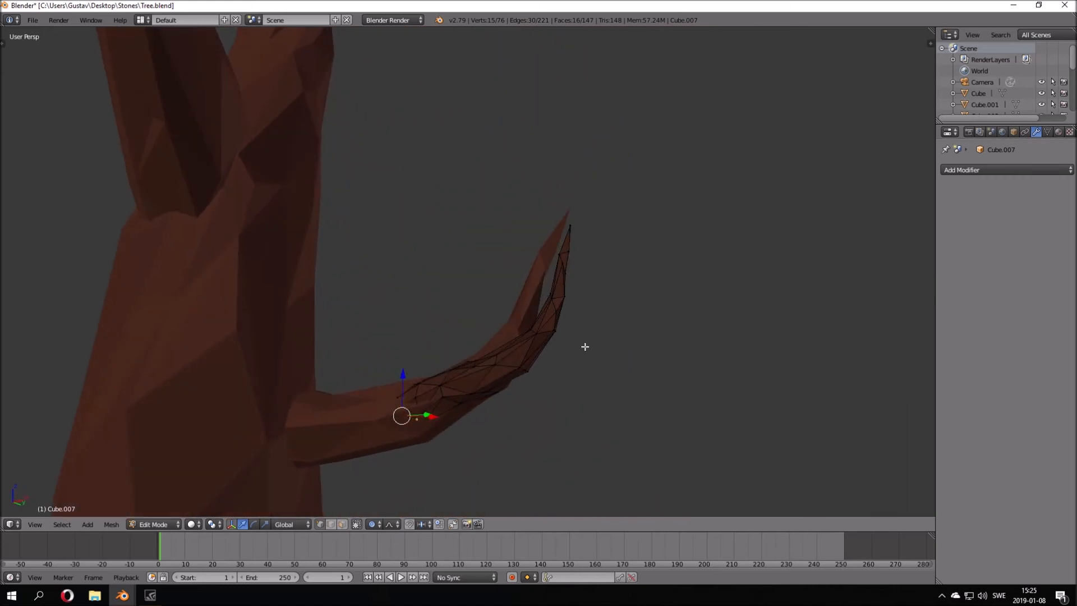
key("shift+z")
key("shift+z")
key("shift+z")
key("shift+z")
mouse_move(524, 363)
middle_mouse_down()
mouse_move(316, 361)
mouse_move(385, 355)
middle_mouse_up()
right_click(309, 317)
middle_click_drag(310, 317, 476, 310)
key("g")
left_click(392, 302)
key("r")
key("z")
left_click(277, 392)
Preview the branch junction in rendered shading and rotate the small branch copy in Object Mode
key("shift+z")
middle_click_drag(405, 307, 457, 303)
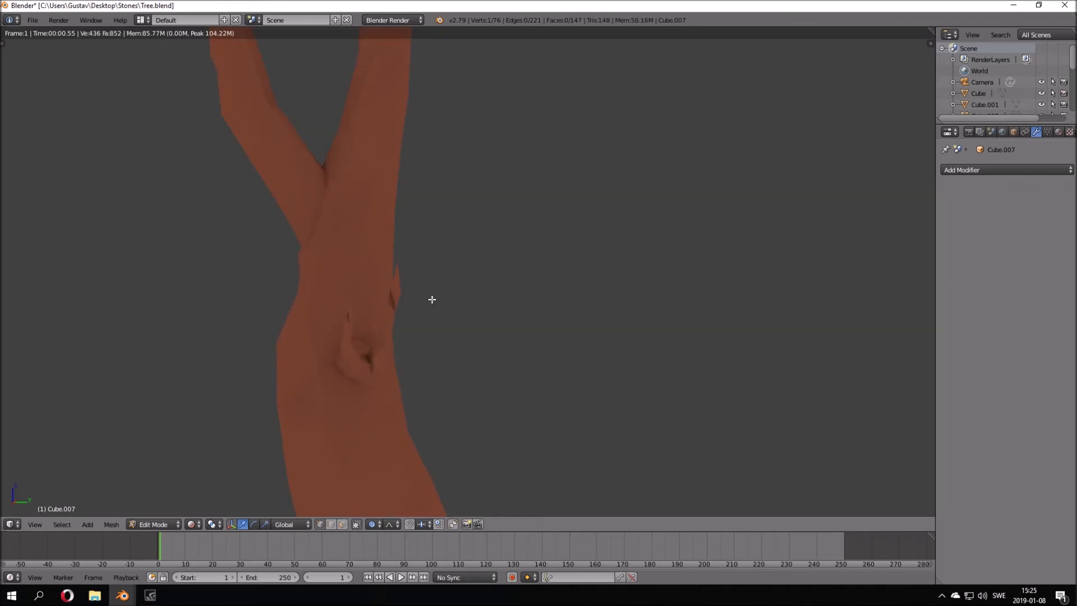
mouse_move(429, 299)
middle_mouse_down()
mouse_move(416, 279)
mouse_move(353, 308)
mouse_move(471, 324)
mouse_move(562, 321)
mouse_move(341, 344)
mouse_move(297, 313)
mouse_move(355, 274)
mouse_move(373, 279)
mouse_move(234, 276)
mouse_move(119, 303)
mouse_move(295, 305)
mouse_move(338, 271)
mouse_move(281, 334)
mouse_move(350, 282)
mouse_move(293, 293)
middle_mouse_up()
key("shift+z")
key("Tab")
key("r")
left_click(320, 336)
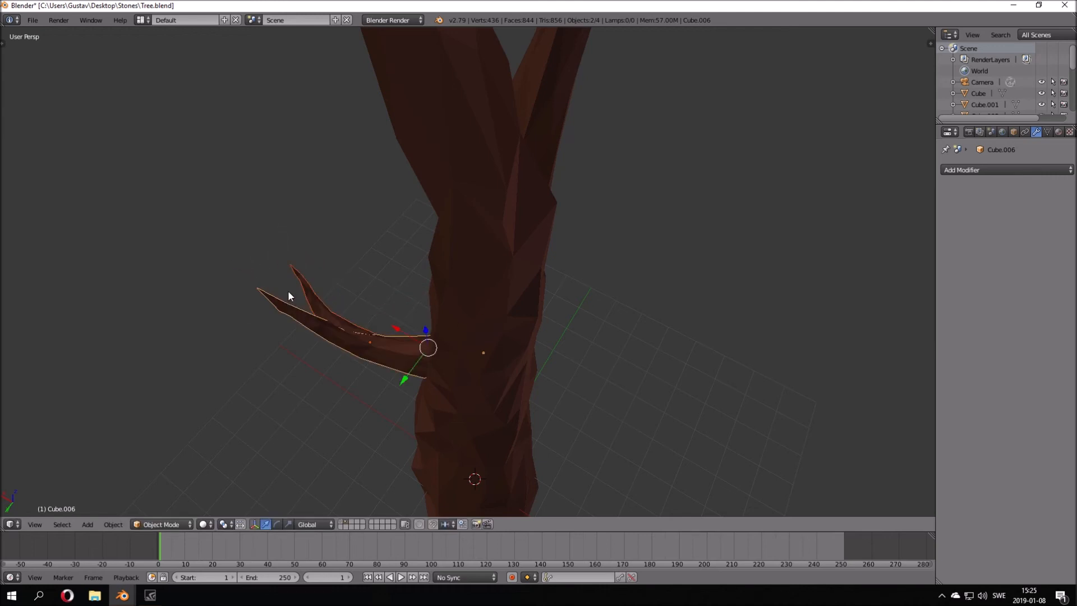
Parent the small branch copy to the lower branch with the Object option
right_click(349, 321)
key("ctrl+p")
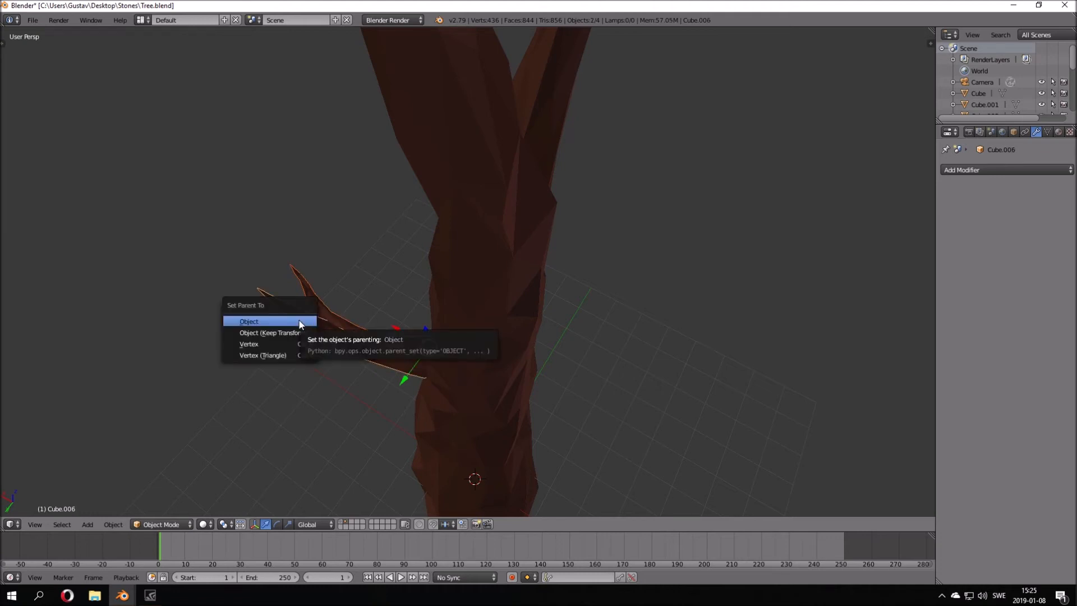
left_click(280, 322)
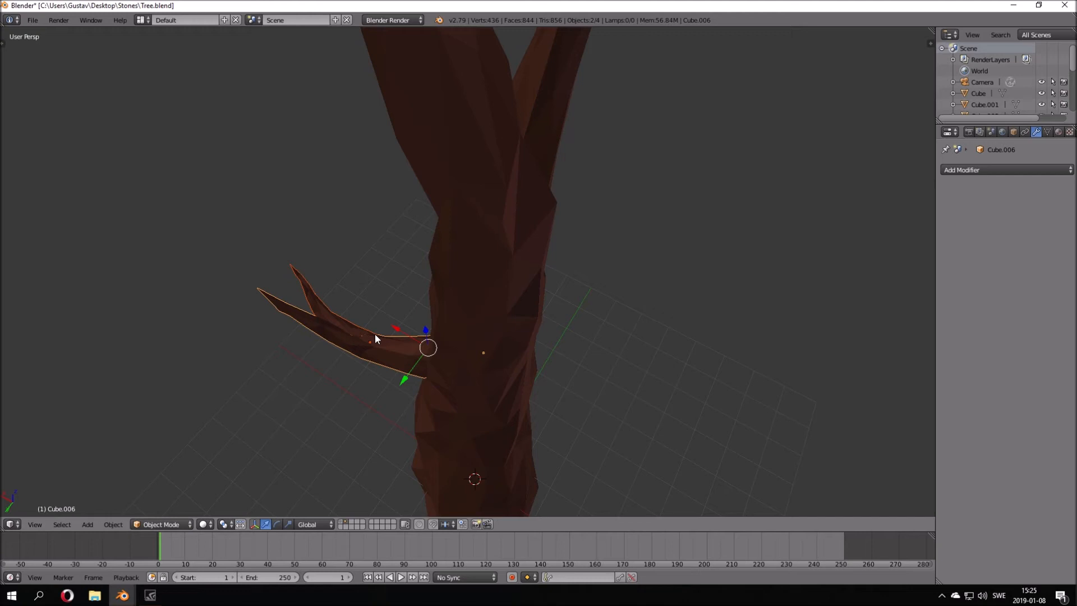
right_click(340, 324)
key("ctrl+p")
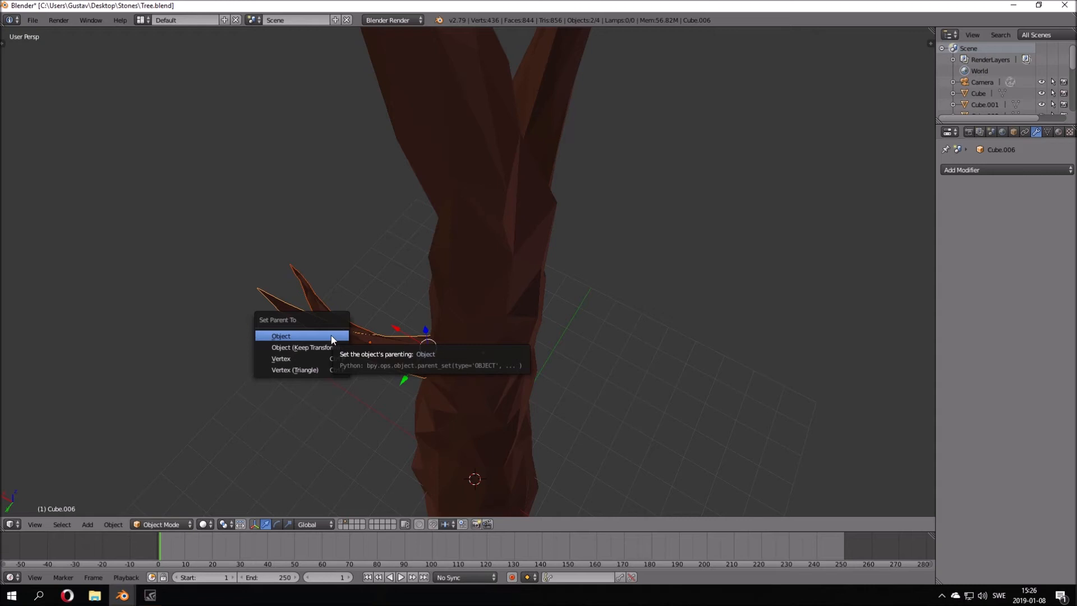
left_click(331, 335)
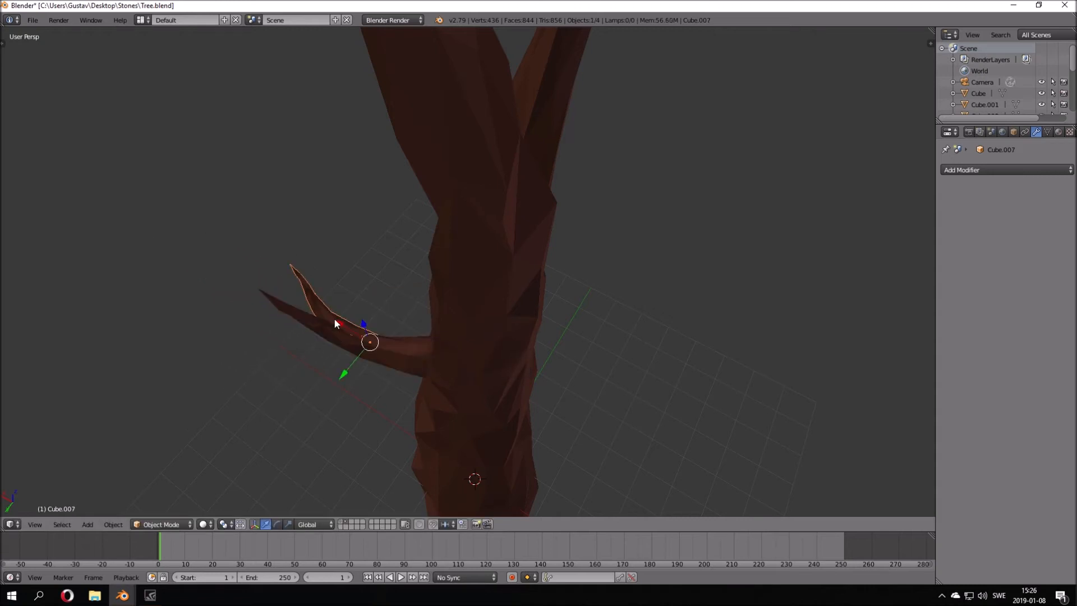
Apply Clear Parent to both branches and try to parent the lower branch to the small branch copy
right_click(332, 316, "shift")
key("alt+p")
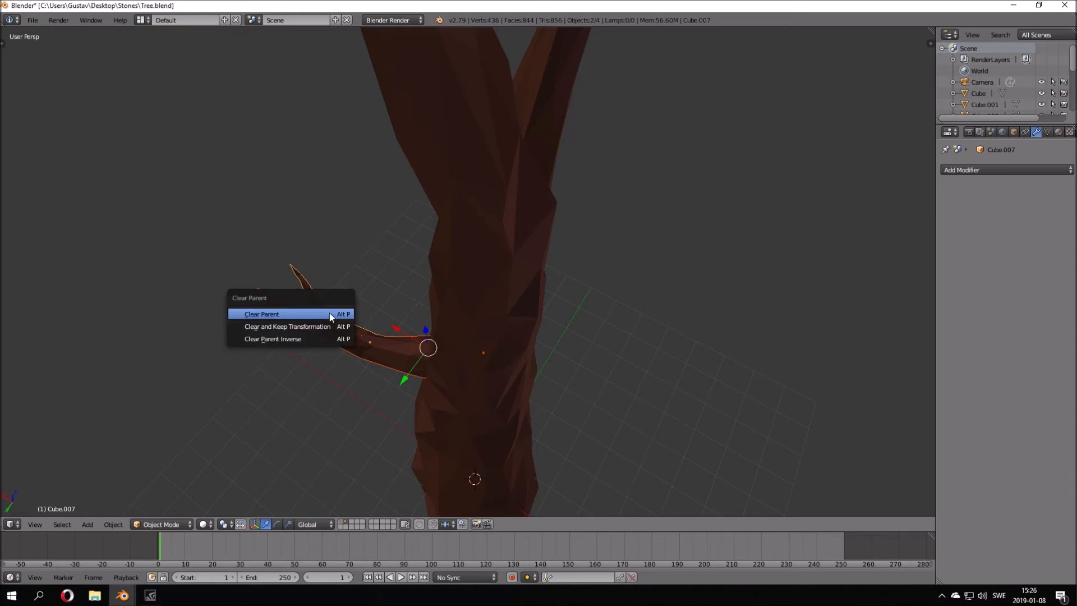
left_click(328, 312)
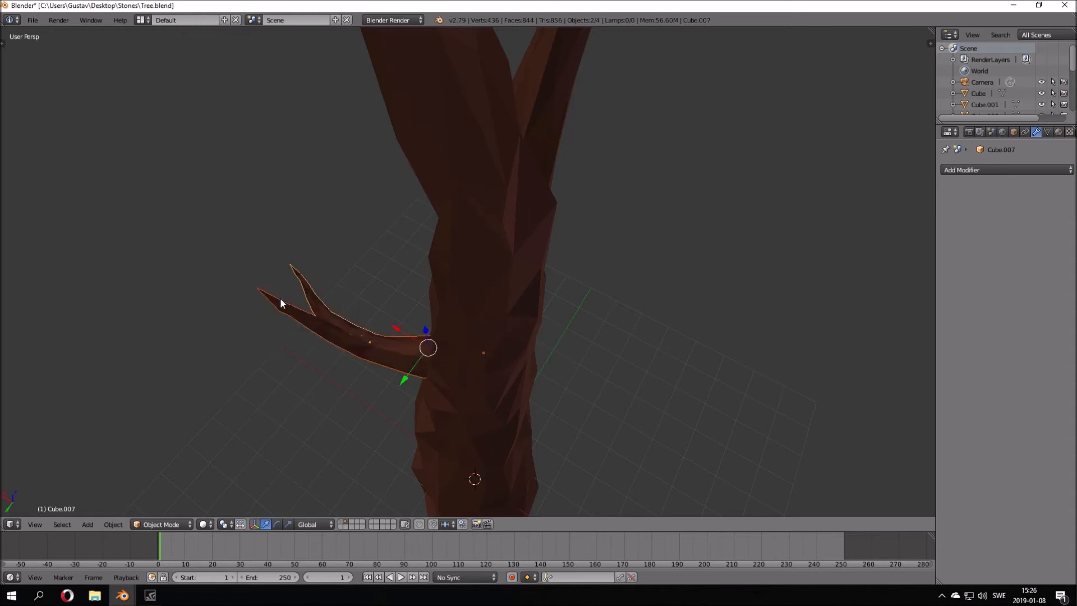
key("ctrl+p")
left_click(318, 324)
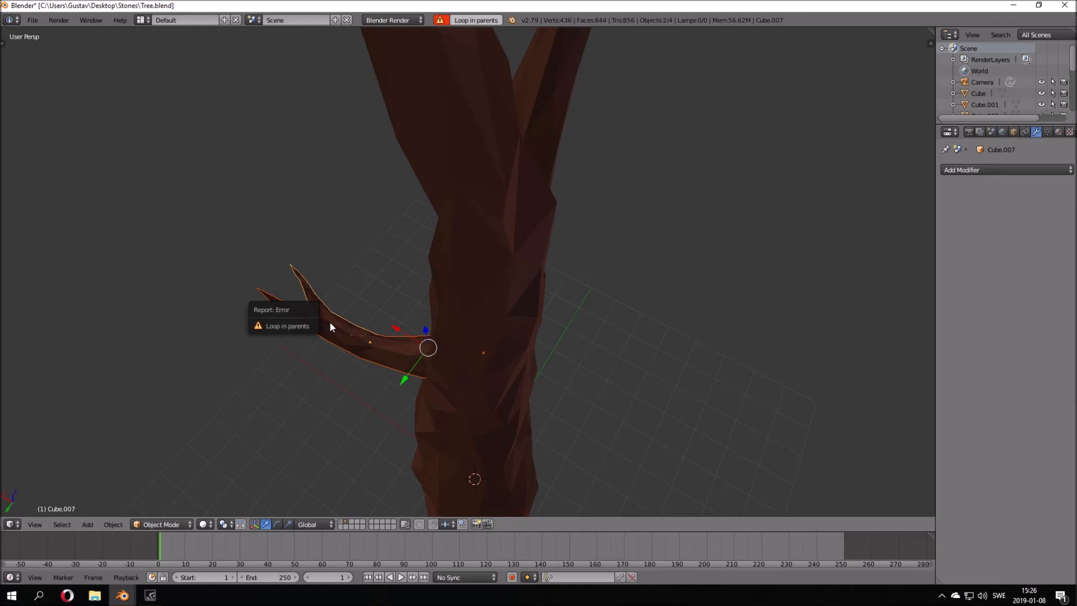
Test how the two branches are linked by moving each one and cancelling the moves
key("g")
right_click(355, 335)
key("Tab")
middle_click_drag(385, 354, 471, 319)
key("Tab")
right_click(410, 308)
key("g")
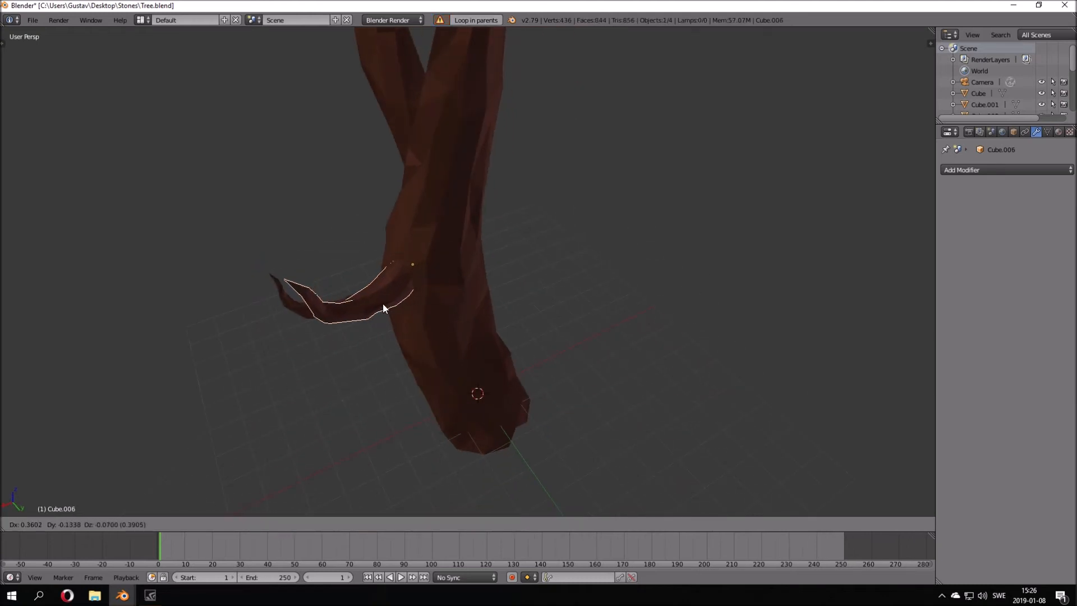
right_click(368, 335)
middle_click_drag(369, 335, 466, 328)
right_click(410, 309)
key("g")
right_click(360, 310)
right_click(382, 280)
key("g")
right_click(486, 256)
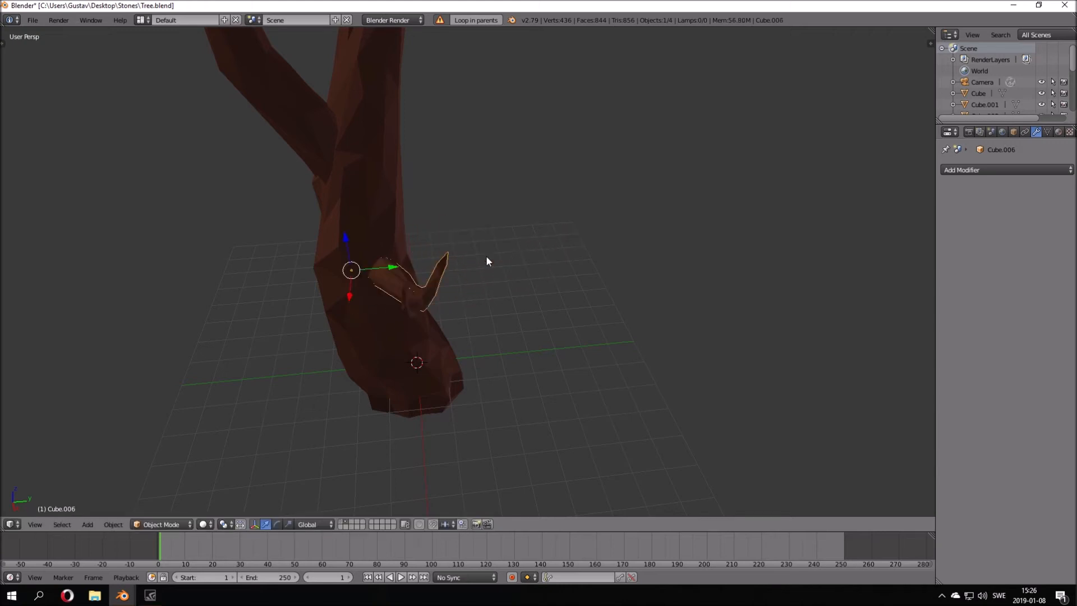
Select both branches and parent the small copy to the lower branch with the Object option
middle_click_drag(486, 255, 392, 269)
right_click(392, 270)
right_click(392, 270)
right_click(391, 270, "shift")
right_click(391, 271, "shift")
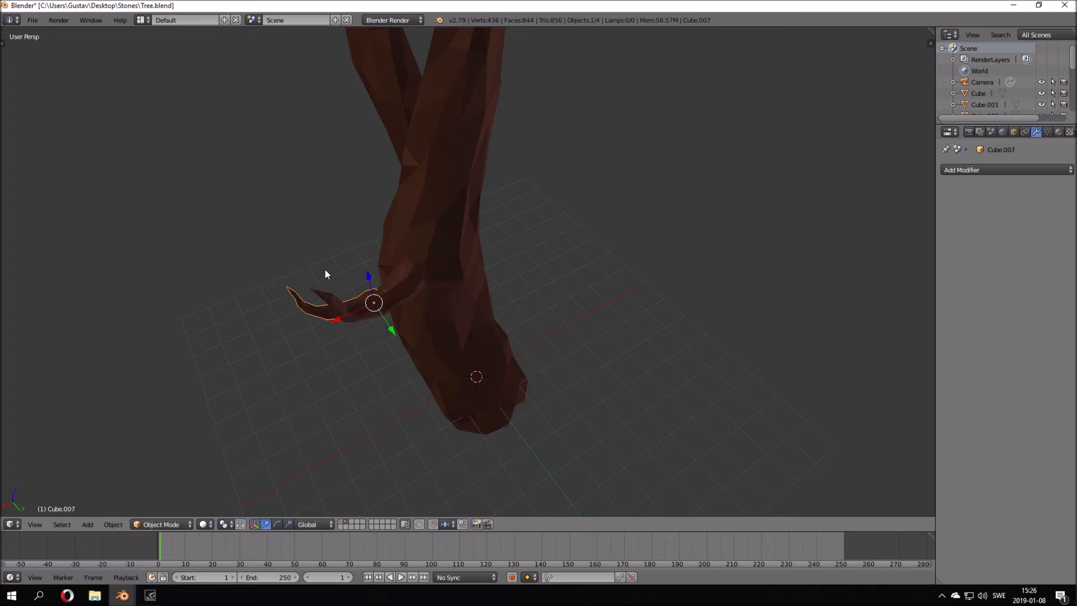
middle_click_drag(327, 274, 335, 308)
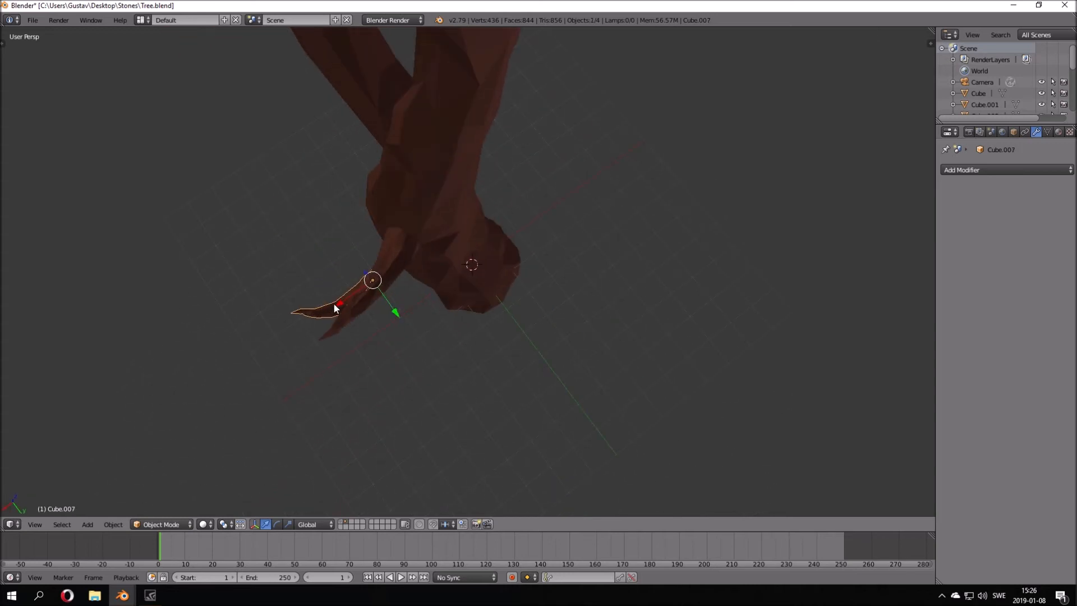
key("ctrl+p")
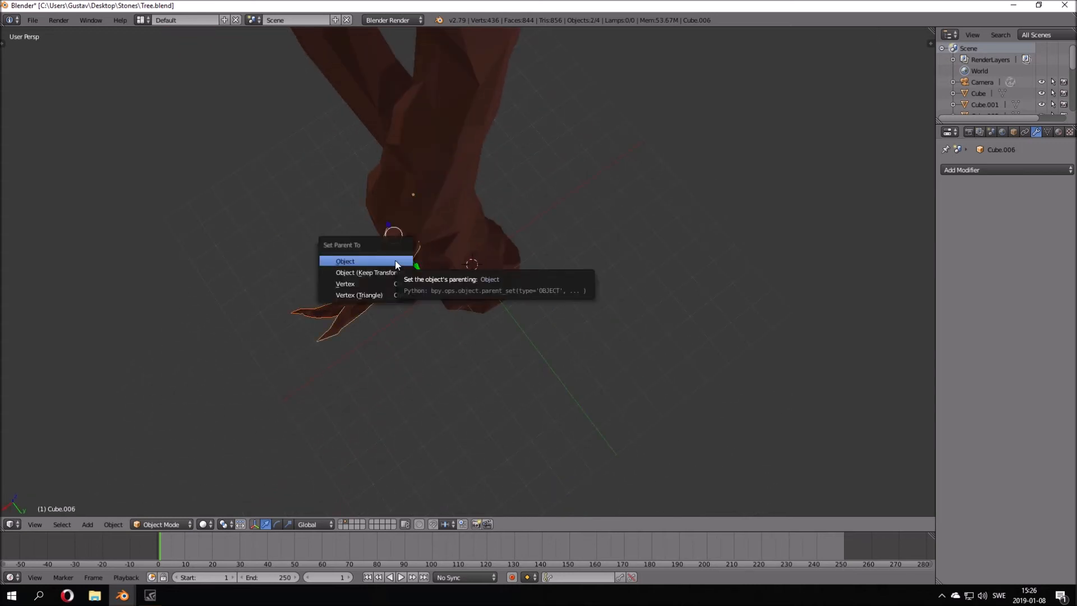
left_click(395, 260)
Check the parent link by test-moving the branches and inspect their junction with the trunk in wireframe
key("g")
right_click(387, 255)
right_click(399, 252)
right_click(392, 274)
key("g")
right_click(390, 274)
right_click(388, 275, "shift")
middle_click_drag(388, 275, 707, 127)
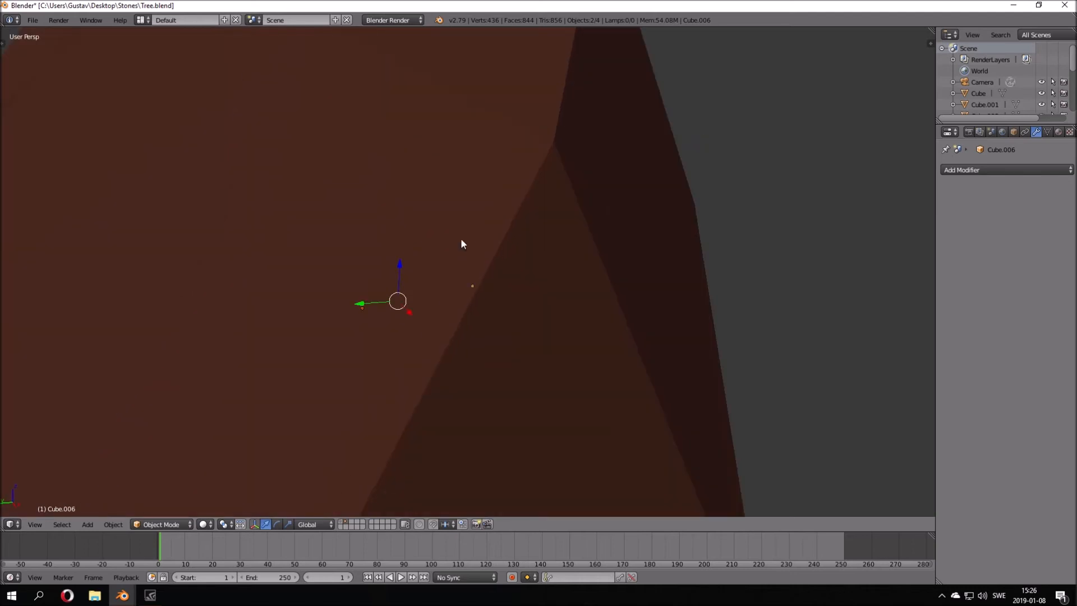
scroll(460, 239, "up", 3)
mouse_move(461, 239)
middle_mouse_down()
mouse_move(306, 295)
mouse_move(332, 304)
middle_mouse_up()
scroll(303, 293, "down", 4)
key("z")
key("z")
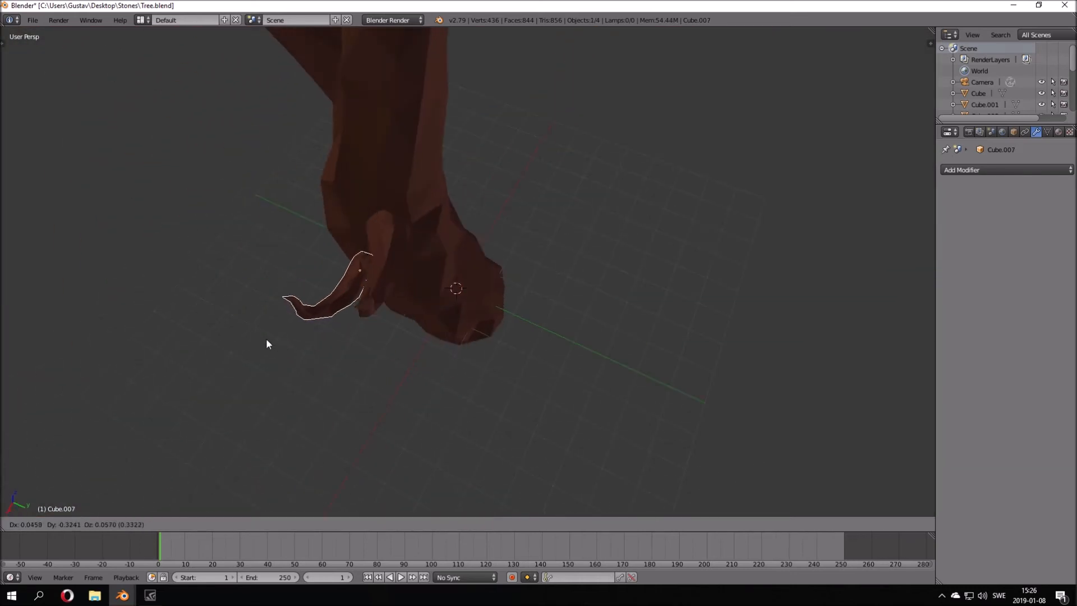
left_click(432, 296)
Parent both branches to the trunk with the Object option
middle_click_drag(440, 294, 337, 247)
left_click(417, 220, "shift")
left_click(417, 220, "shift")
key("ctrl+p")
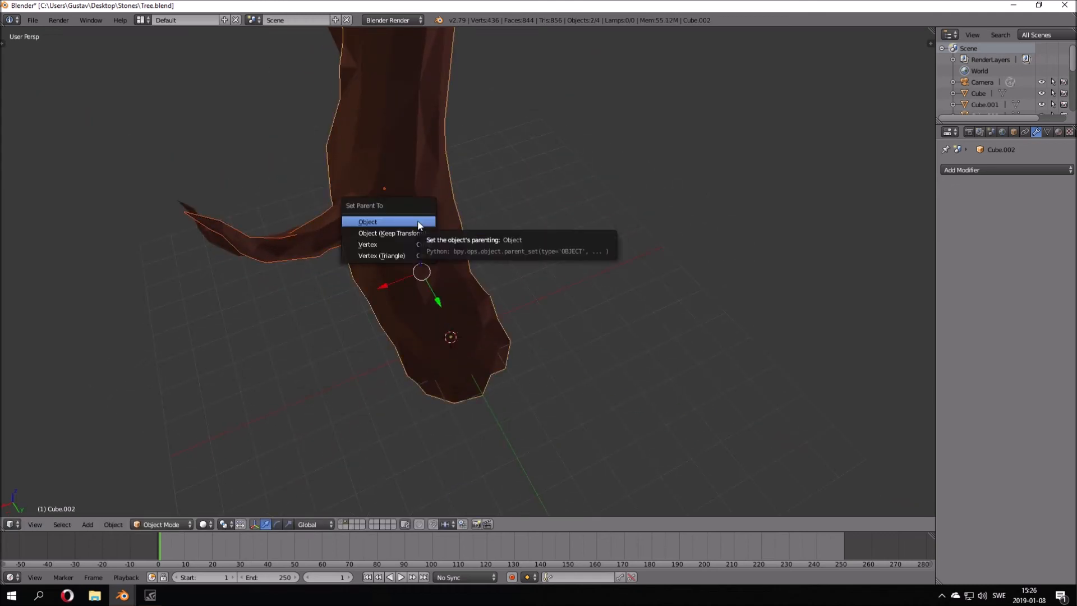
left_click(417, 221)
left_click(395, 219)
right_click(394, 218)
Clear the parent of the lower branch and of the small branch copy
right_click(335, 230)
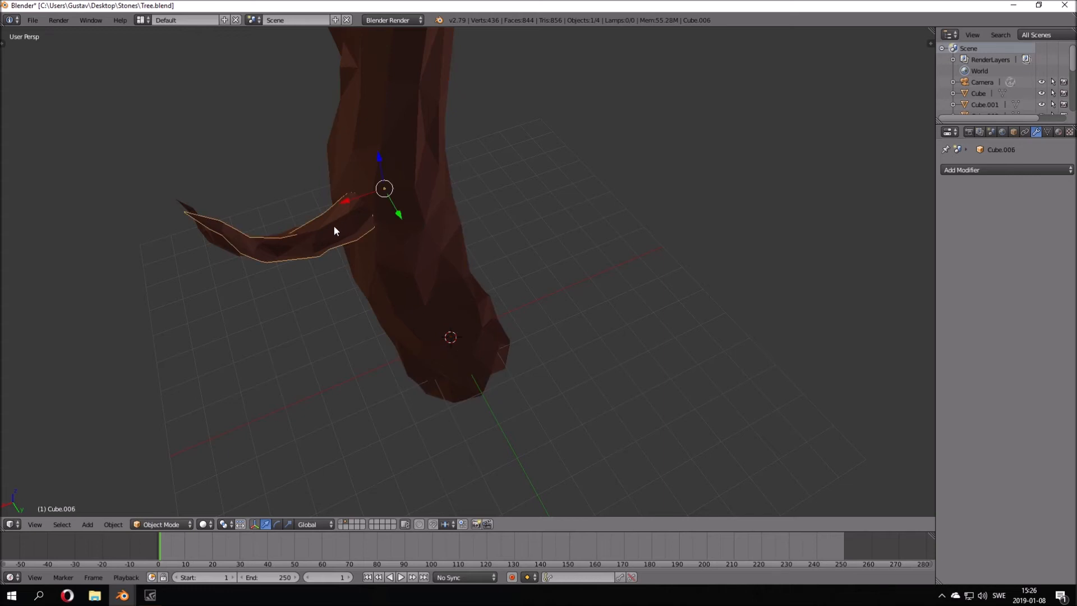
key("alt+p")
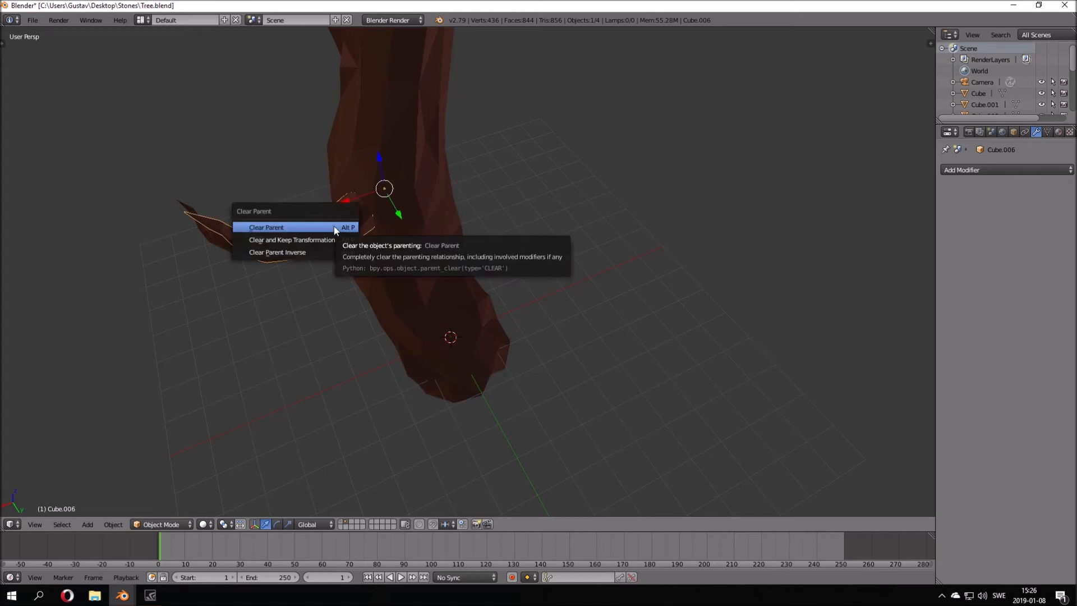
left_click(289, 239)
right_click(217, 239)
key("alt+p")
left_click(217, 237)
Parent the lower branch to the small branch copy with the Object option
middle_click_drag(262, 240, 286, 282)
key("ctrl+p")
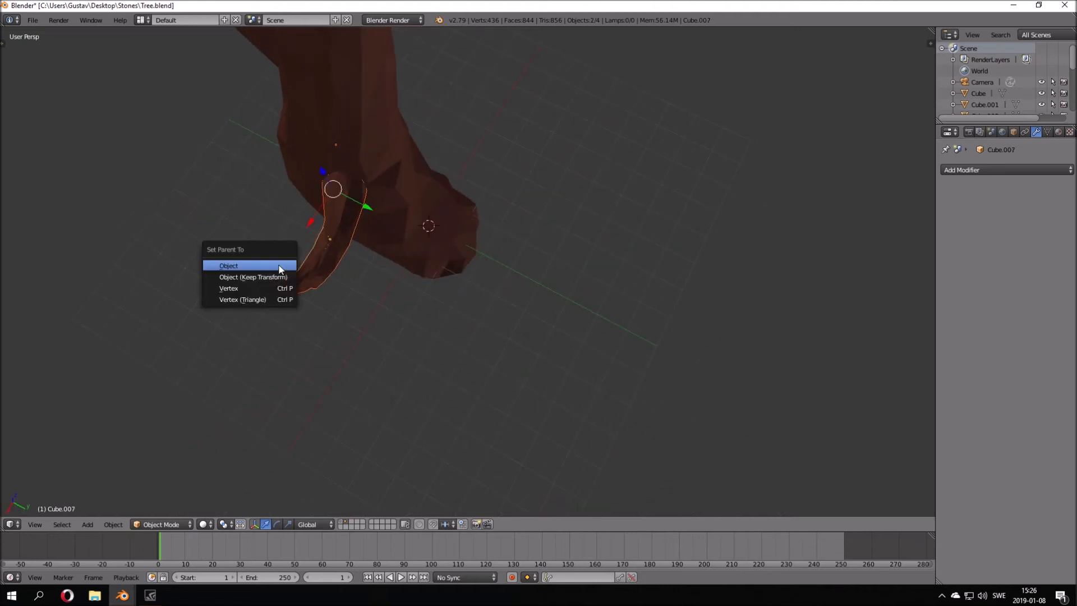
left_click(280, 264)
Test the new parent link by moving each branch in turn and cancelling every move
key("g")
right_click(295, 252)
right_click(295, 253)
right_click(284, 276)
key("g")
right_click(277, 273)
key("g")
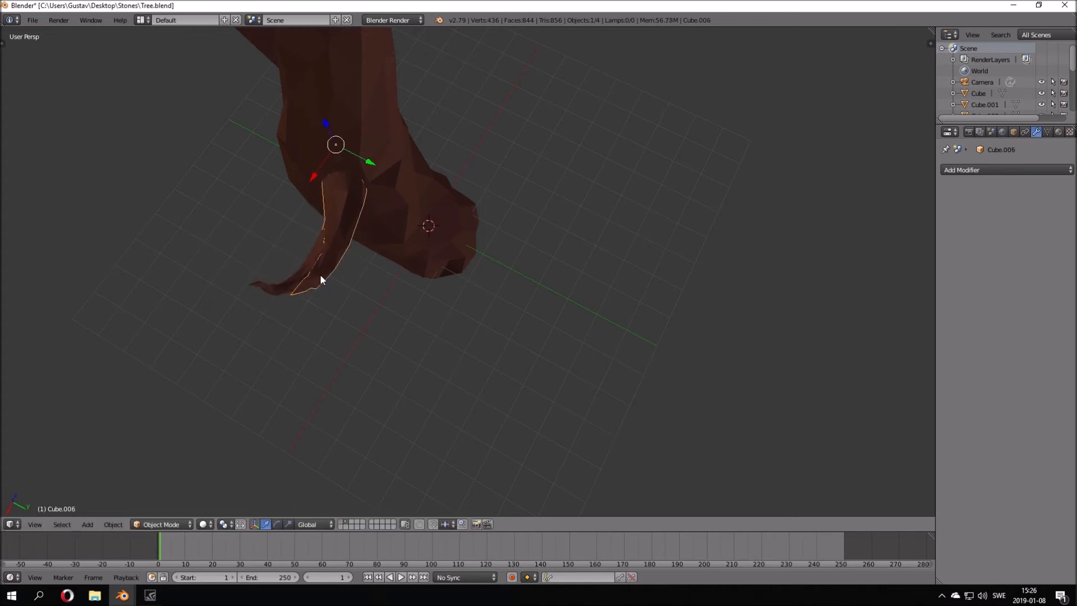
right_click(301, 269)
key("g")
right_click(291, 263)
Try to parent the small branch copy to the lower branch with the Object option
middle_click_drag(290, 264, 459, 188)
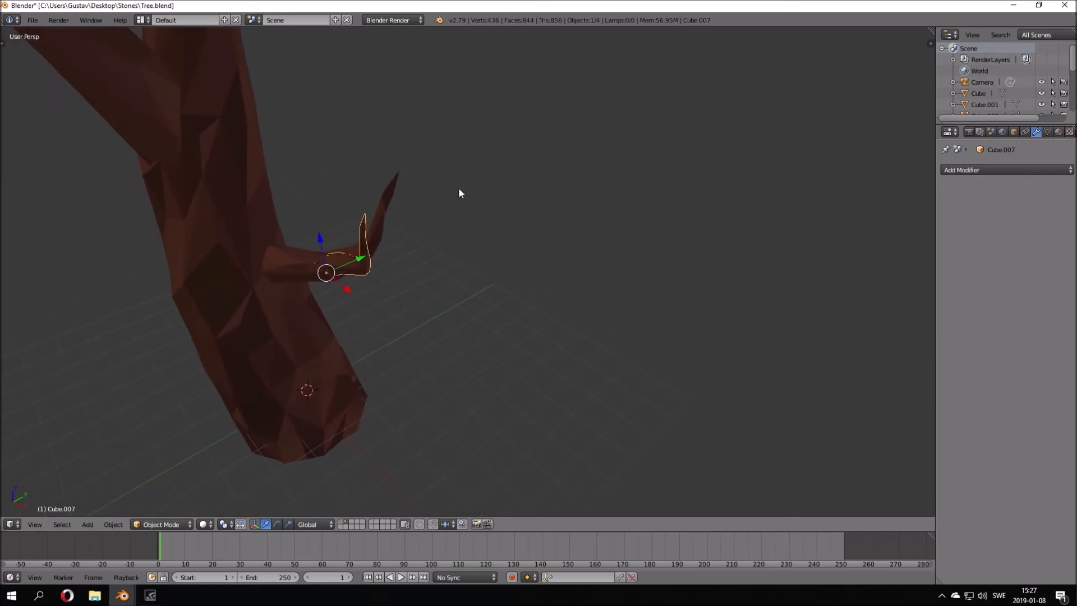
middle_click_drag(371, 235, 341, 240)
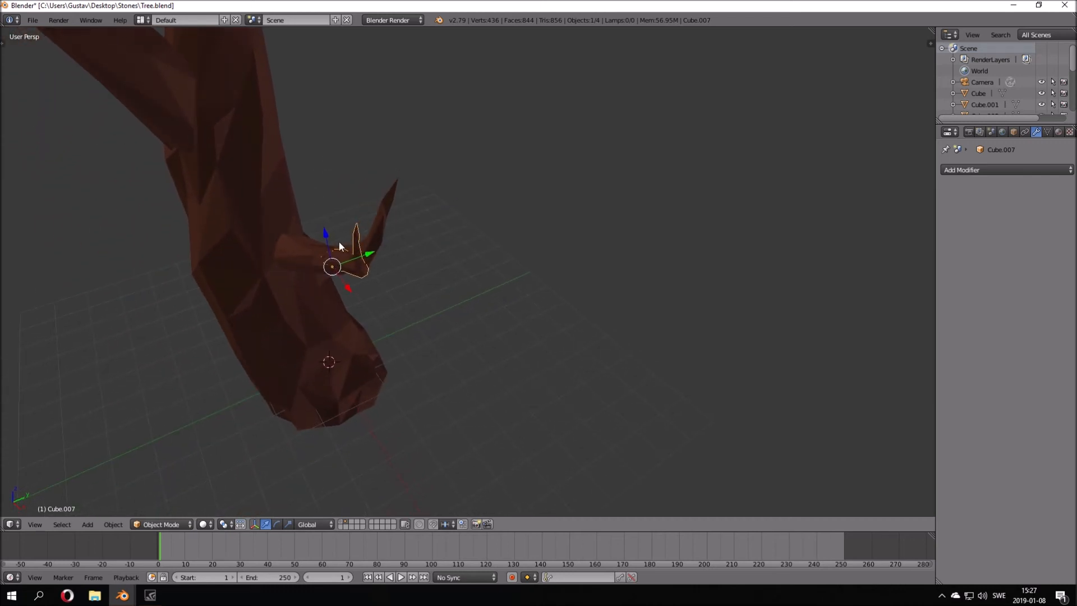
key("ctrl+p")
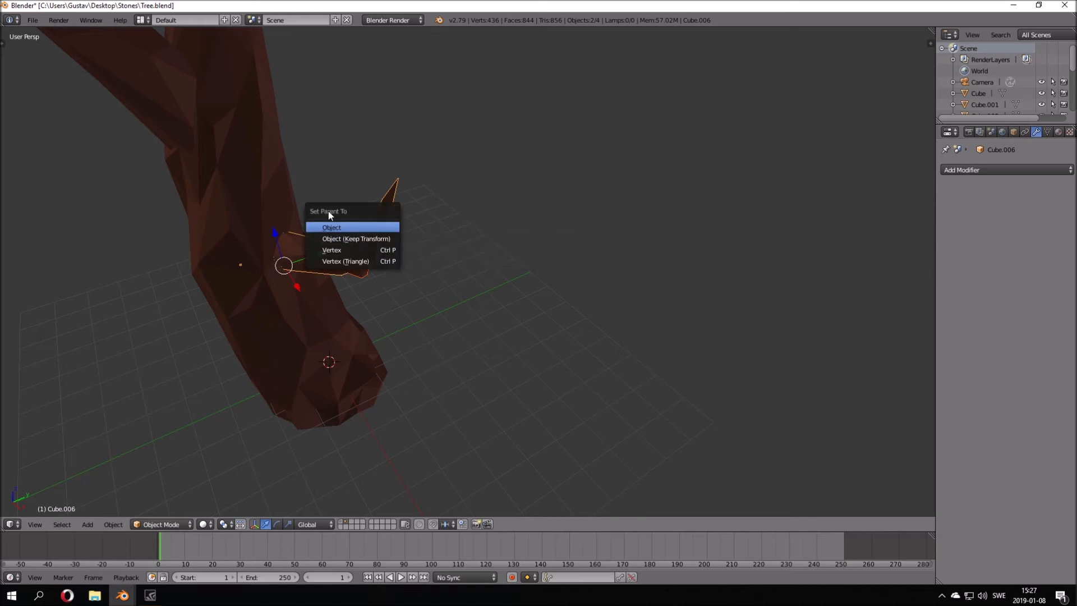
left_click(334, 226)
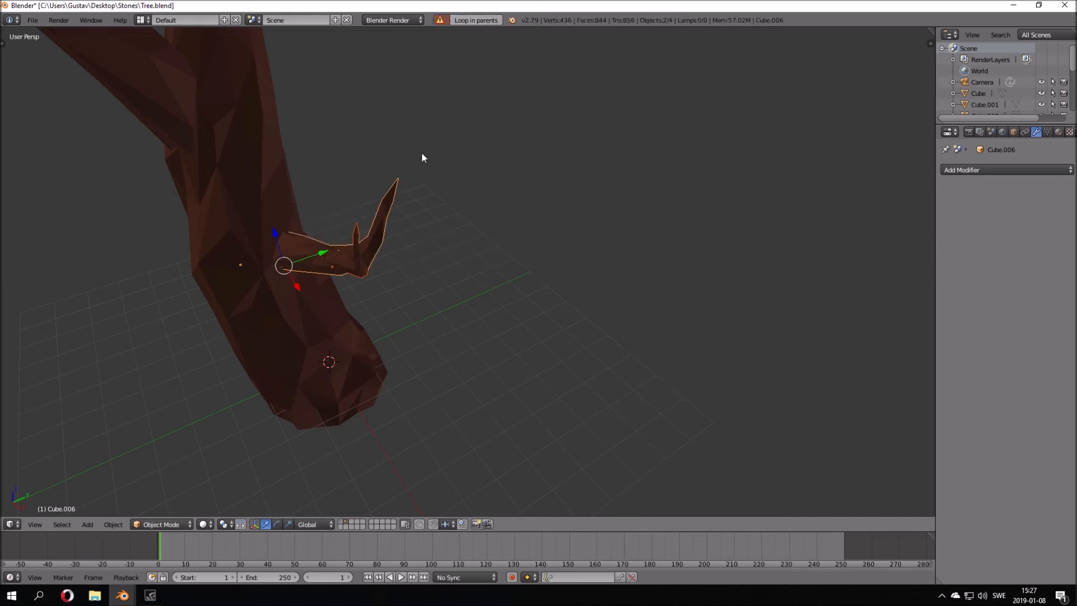
Clear the parenting of both branches and parent the small copy to the lower branch as Object
middle_click_drag(406, 119, 239, 191)
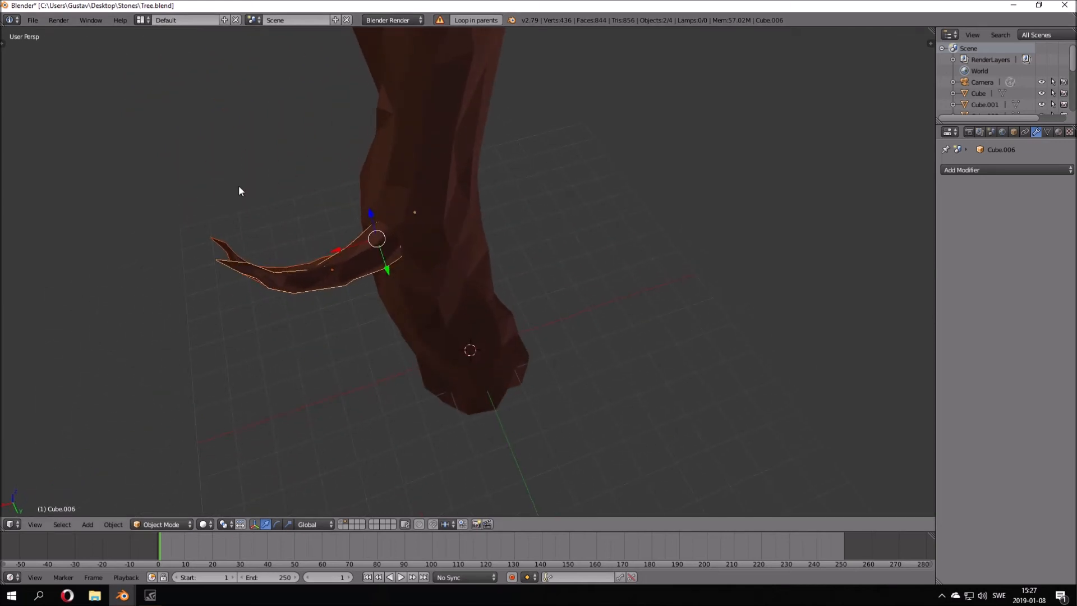
key("alt+p")
left_click(243, 203)
right_click(369, 253, "shift")
key("ctrl+p")
left_click(369, 250)
Check which branch follows the other by test-moving them and cancelling the moves
right_click(369, 251)
key("g")
right_click(361, 263)
key("g")
right_click(174, 227)
key("g")
right_click(185, 190)
key("g")
right_click(163, 160)
Duplicate the lower branch with its twig and rotate the copy around the trunk about the global Z axis
middle_click_drag(245, 197, 463, 167)
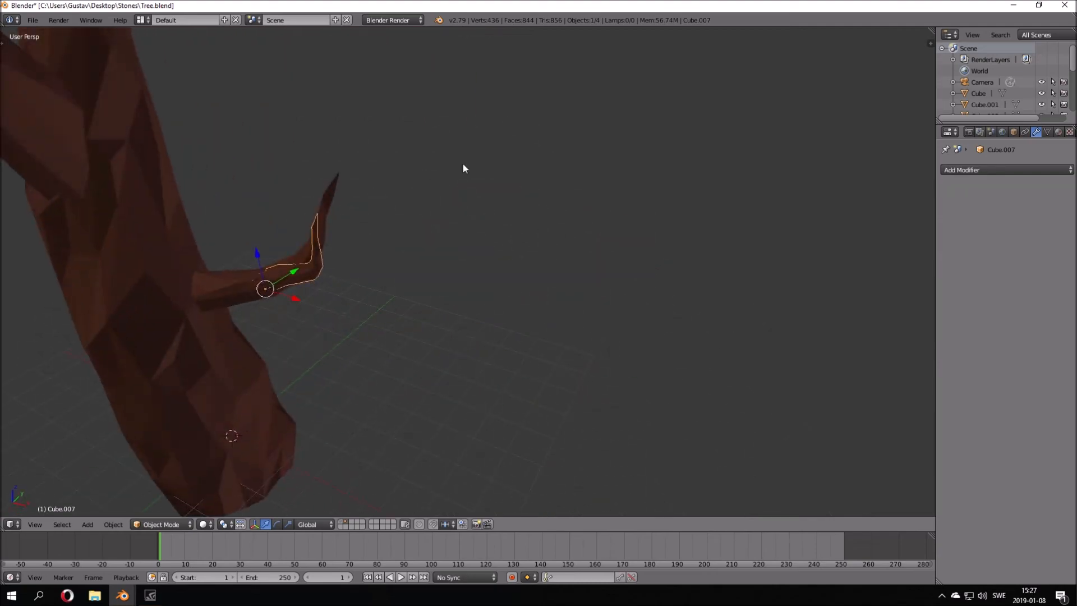
key("z")
right_click(237, 278)
mouse_move(260, 283)
middle_mouse_down()
mouse_move(332, 243)
mouse_move(384, 233)
mouse_move(265, 272)
mouse_move(60, 268)
mouse_move(180, 281)
mouse_move(209, 219)
mouse_move(313, 261)
middle_mouse_up()
key("z")
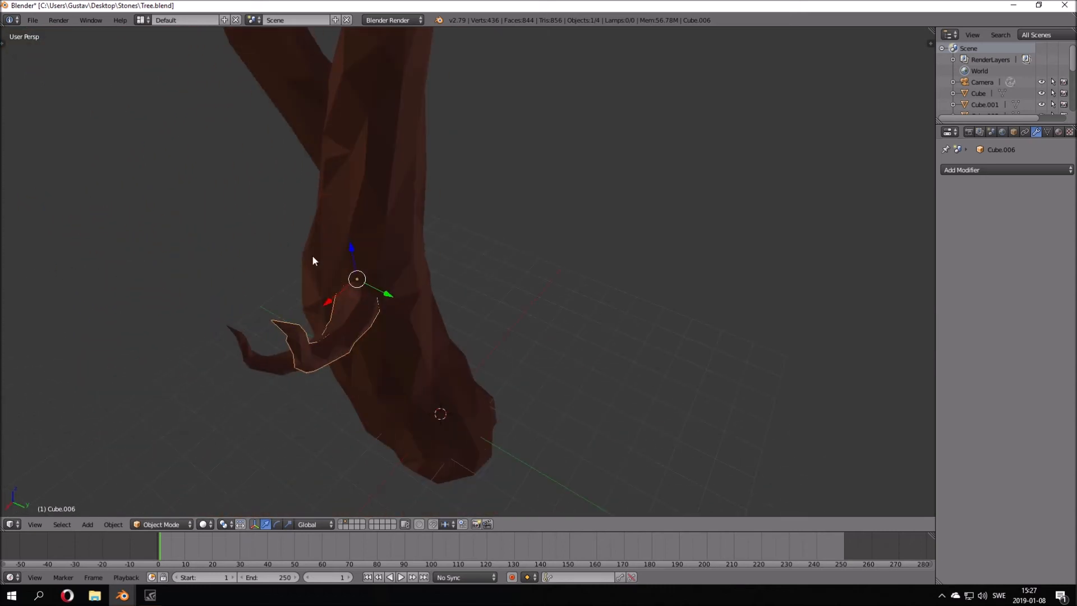
middle_click_drag(316, 351, 316, 295)
key("shift+d")
key("Escape")
key("r")
key("z")
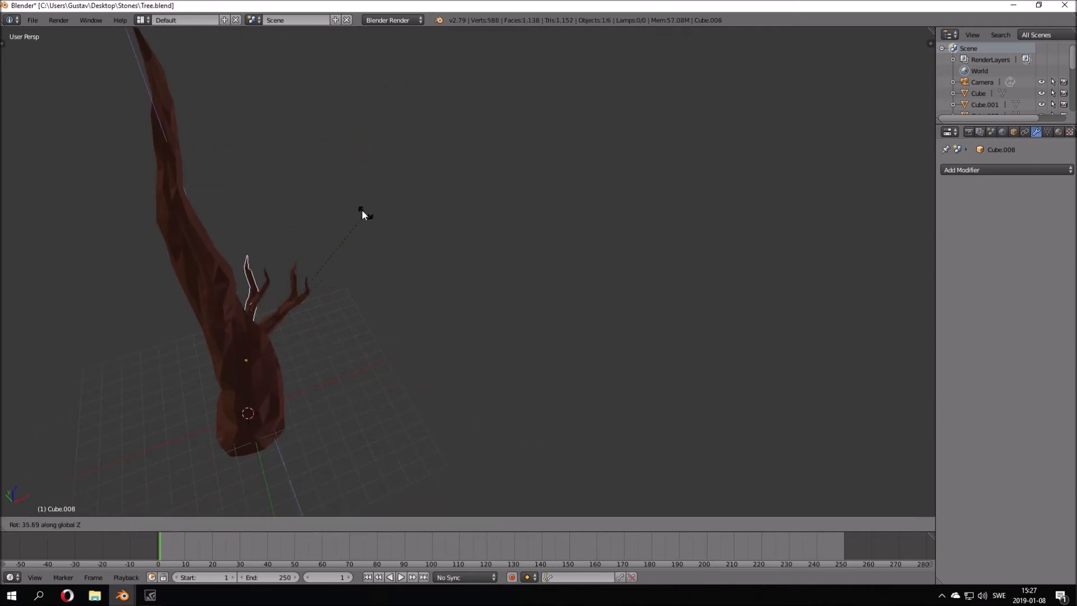
left_click(221, 223)
middle_click_drag(221, 223, 512, 214)
Rotate and move the branch copy in several adjustments to seat it against the upper trunk
key("r")
left_click(365, 249)
key("g")
left_click(314, 188)
key("r")
left_click(350, 231)
middle_click_drag(350, 231, 348, 205)
key("g")
left_click(296, 238)
key("r")
left_click(349, 227)
Duplicate the lower branch again and rotate the copy to the opposite side of the trunk, tilted upward
middle_click_drag(338, 161, 409, 338)
right_click(315, 344)
key("shift+d")
key("r")
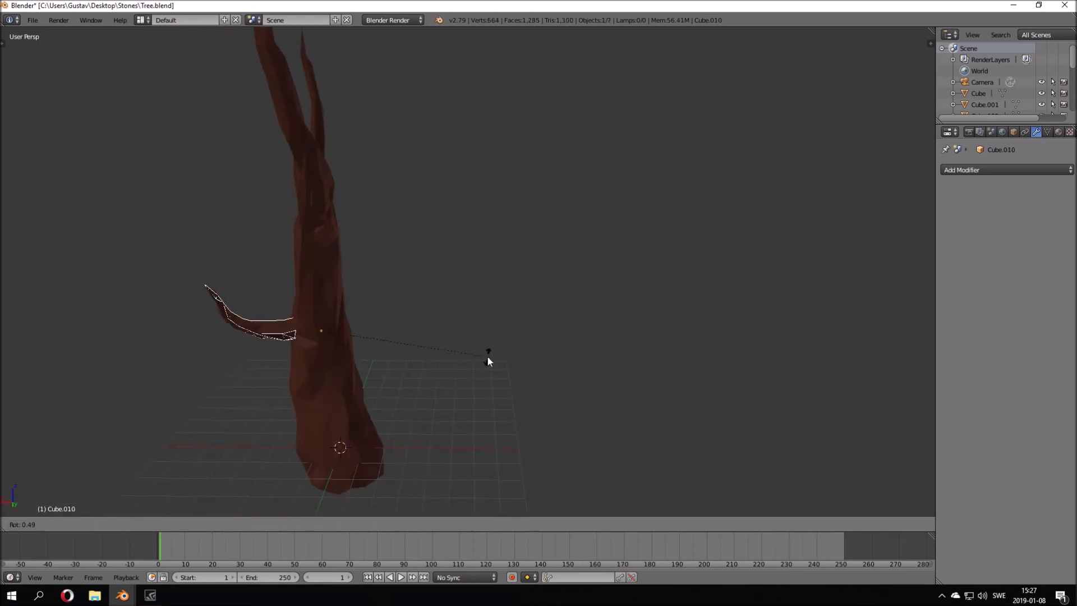
left_click(206, 442)
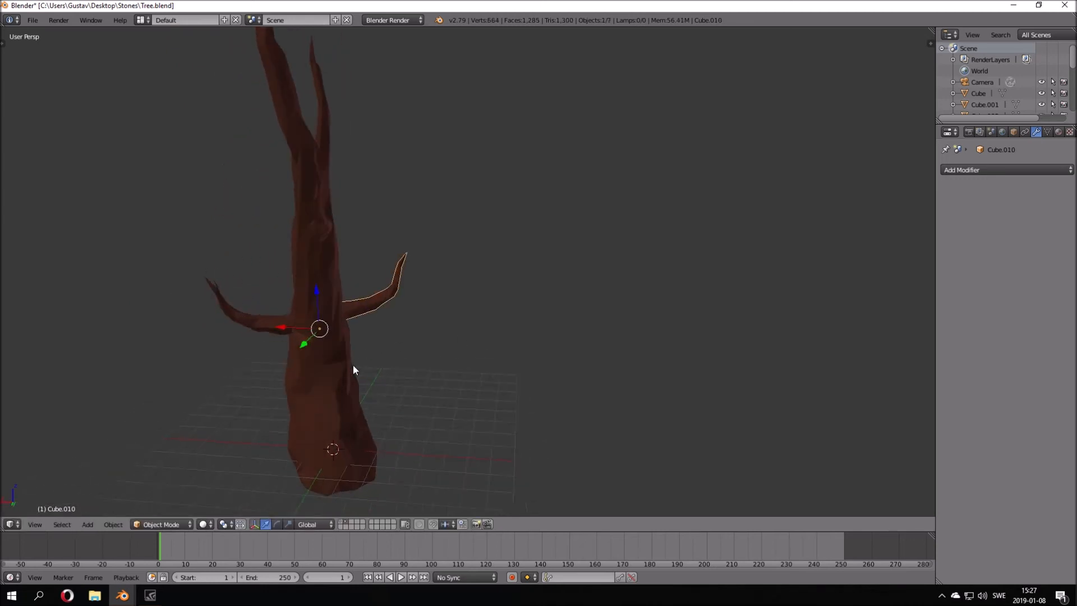
middle_click_drag(364, 371, 196, 373)
middle_click_drag(325, 368, 331, 274)
key("r")
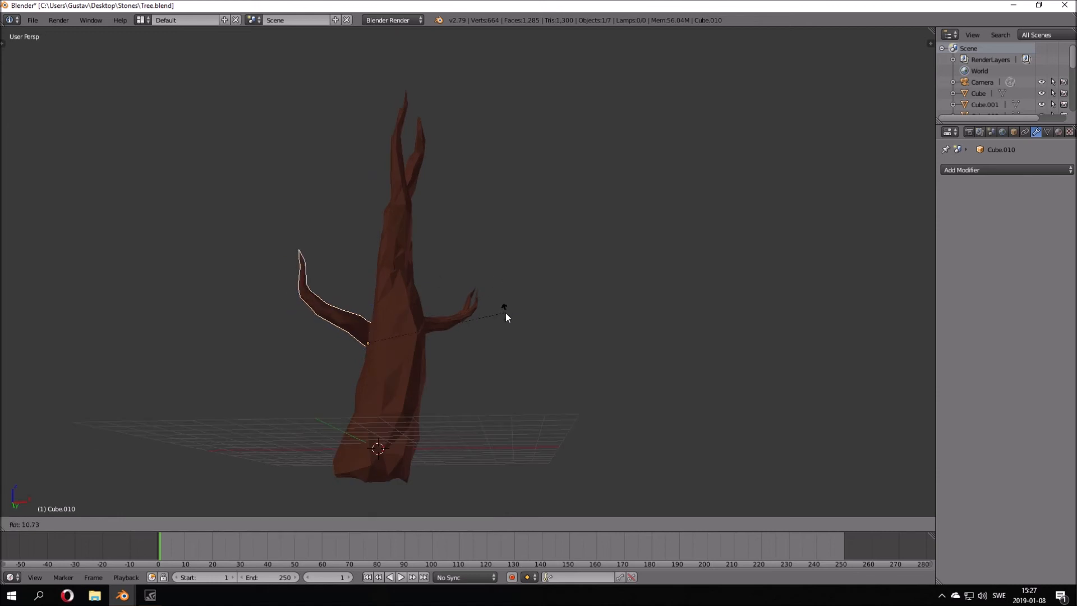
left_click(476, 351)
Duplicate the small twig, place the copy by the new opposite branch and rotate it about the Z axis
middle_click_drag(476, 351, 330, 295)
scroll(433, 325, "down", 2)
right_click(307, 289)
right_click(307, 291)
key("shift+d")
left_click(451, 301)
scroll(410, 311, "up", 3)
key("r")
key("z")
left_click(312, 395)
Refine the twig copy's direction with further rotations about the Z axis
middle_click_drag(313, 394, 490, 345)
key("r")
key("z")
left_click(526, 308)
middle_click_drag(526, 308, 404, 359)
key("r")
key("z")
left_click(551, 396)
Move the twig copy onto the opposite branch and adjust its Z rotation so it grows out of it
middle_click_drag(550, 396, 768, 367)
key("g")
left_click(657, 356)
key("g")
left_click(757, 383)
key("r")
key("z")
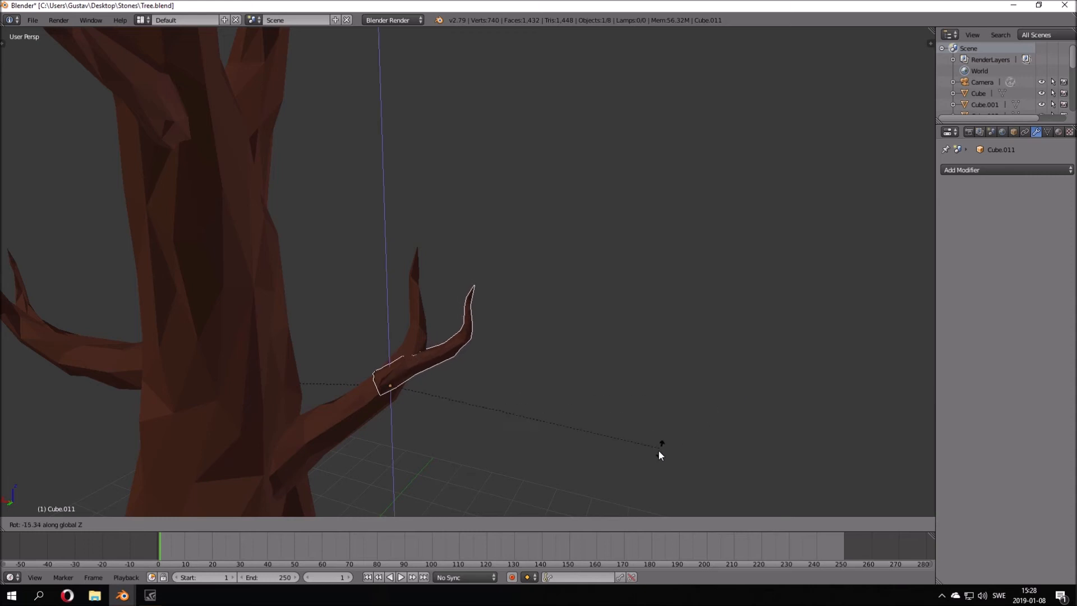
left_click(547, 488)
mouse_move(547, 488)
middle_mouse_down()
mouse_move(567, 365)
mouse_move(577, 373)
mouse_move(235, 339)
mouse_move(370, 388)
mouse_move(349, 367)
mouse_move(447, 365)
mouse_move(428, 322)
mouse_move(404, 334)
mouse_move(429, 324)
mouse_move(262, 307)
mouse_move(477, 328)
middle_mouse_up()
key("g")
left_click(565, 370)
Examine the overall tree shape from several sides in rendered and solid shading
scroll(428, 322, "down", 4)
key("shift+z")
key("shift+z")
scroll(419, 331, "up", 3)
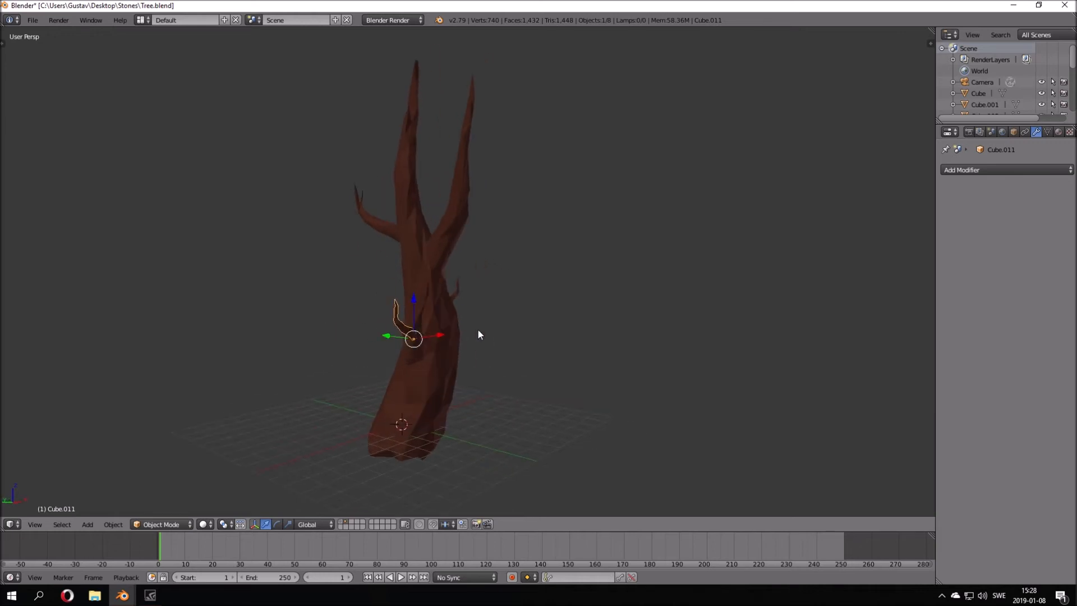
key("shift+z")
mouse_move(457, 274)
middle_mouse_down()
mouse_move(462, 262)
mouse_move(343, 277)
middle_mouse_up()
key("shift+z")
key("shift+z")
key("shift+z")
key("shift+z")
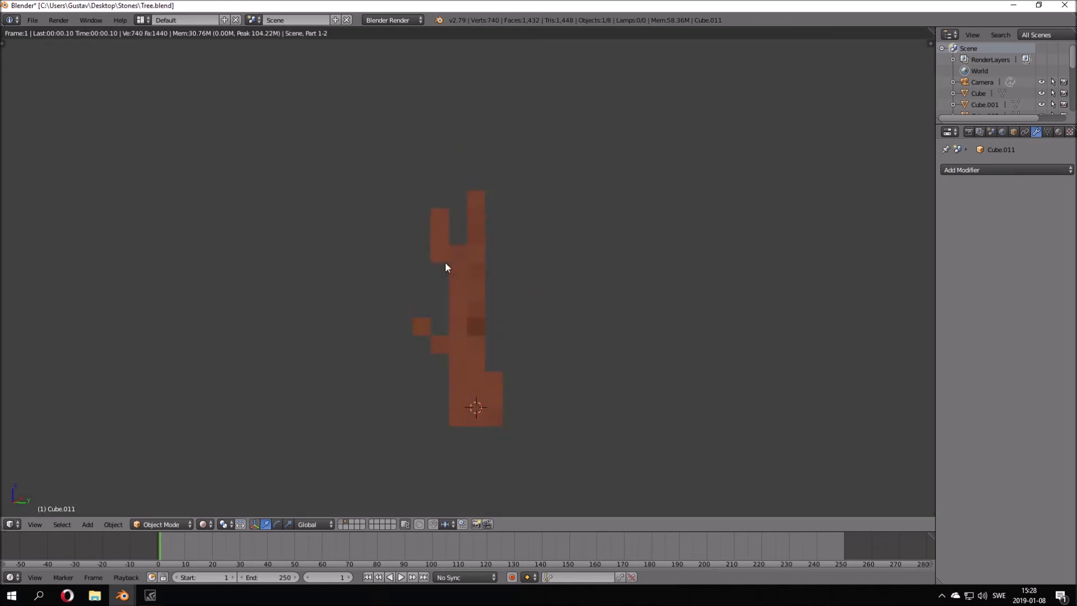
key("shift+z")
Rotate the shorter upper fork of the tree and preview it in rendered shading
right_click(445, 261)
key("r")
left_click(607, 257)
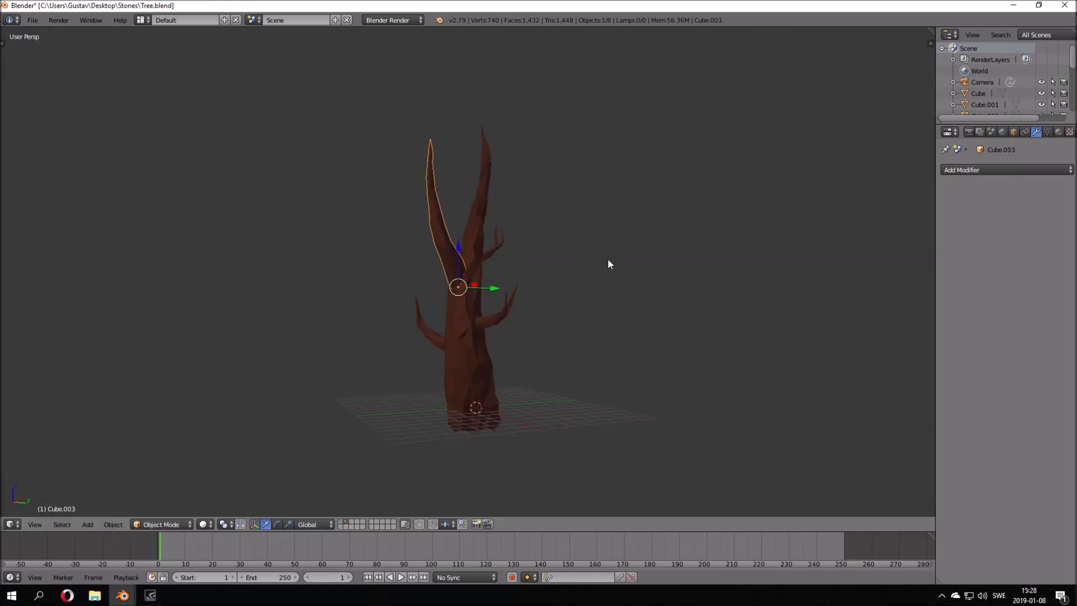
key("shift+z")
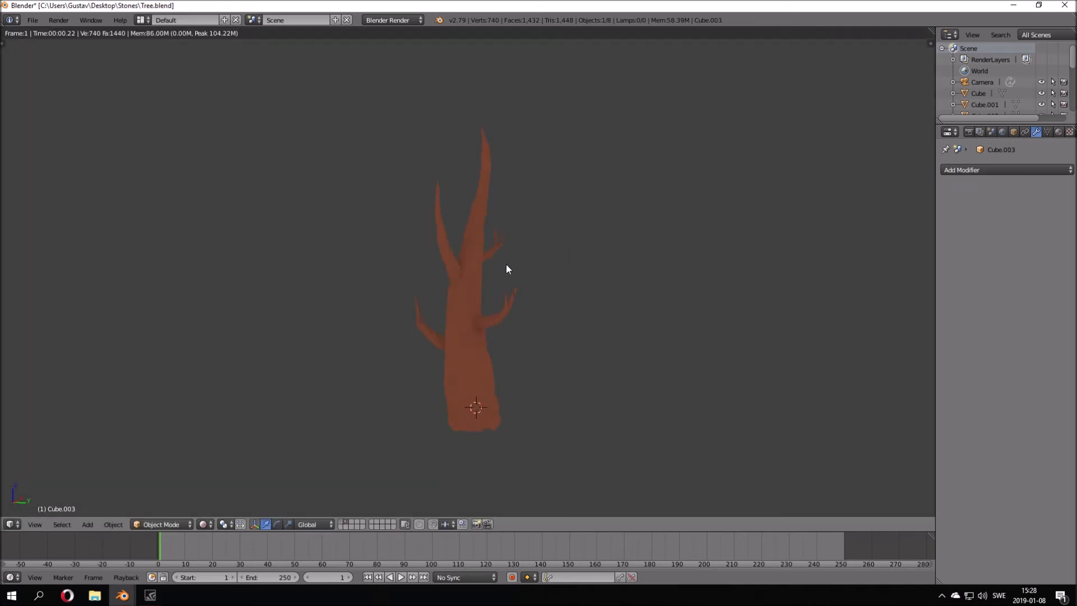
key("shift+z")
Delete the shorter upper fork from the trunk
mouse_move(489, 245)
middle_mouse_down()
mouse_move(450, 202)
mouse_move(625, 203)
middle_mouse_up()
middle_click_drag(391, 195, 588, 188)
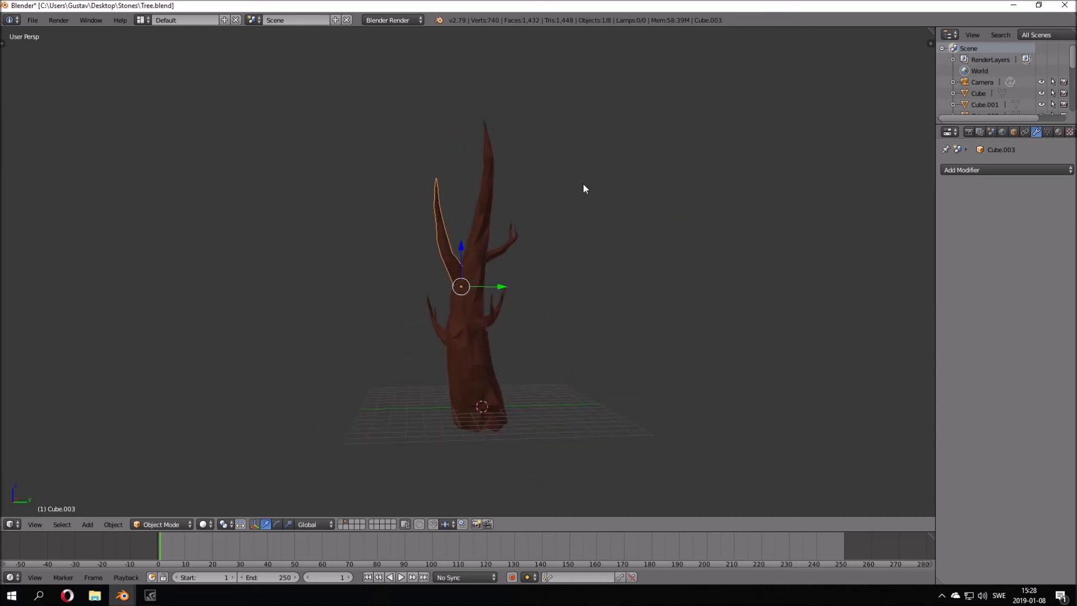
middle_click_drag(563, 192, 451, 238)
key("Delete")
Duplicate the upper side branch together with its twig, place the copy higher on the trunk and rotate it
right_click(522, 232)
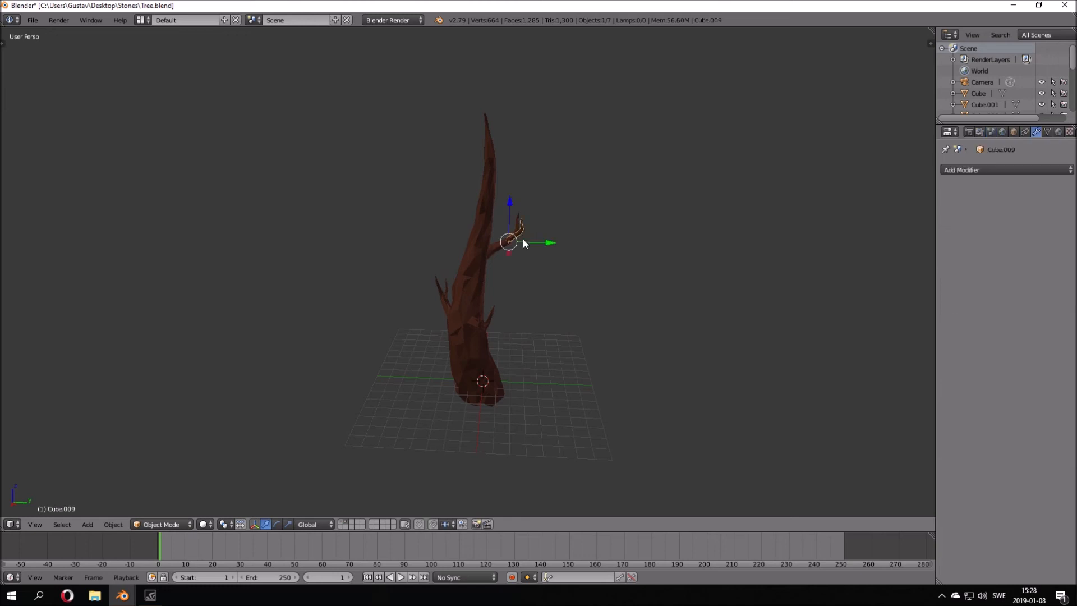
right_click(490, 255, "shift")
middle_click_drag(577, 247, 512, 247)
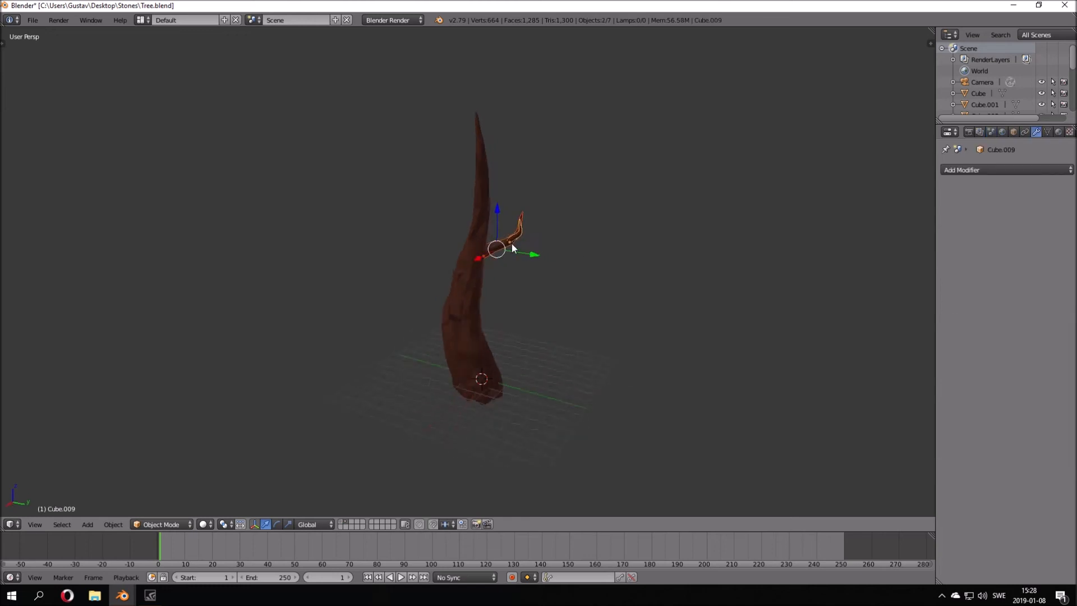
key("shift+d")
left_click(522, 169)
key("r")
left_click(560, 190)
Move the duplicated branch and twig against the upper trunk and scale them up
middle_click_drag(559, 190, 483, 160)
scroll(483, 161, "up", 3)
key("g")
left_click(533, 192)
middle_click_drag(540, 196, 684, 187)
key("g")
left_click(671, 196)
key("s")
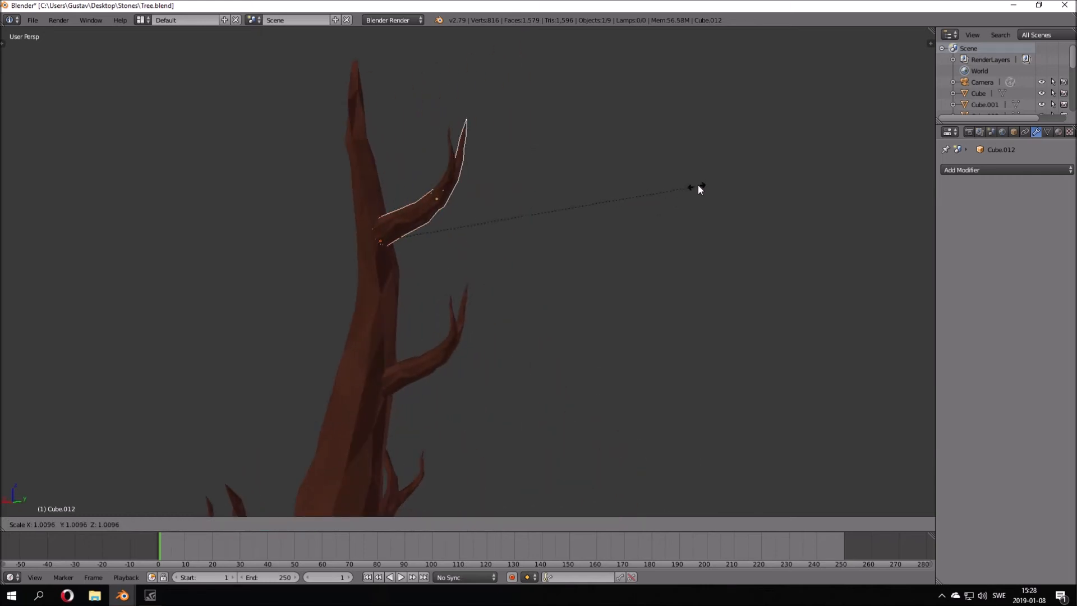
left_click(766, 133)
key("g")
left_click(757, 147)
Rotate the top branch pair about the Z axis and reposition it so its base meets the trunk
middle_click_drag(755, 146, 568, 351)
right_click(414, 298, "shift")
key("r")
key("z")
left_click(418, 374)
key("g")
left_click(392, 370)
left_click(471, 309)
key("g")
left_click(466, 311)
Delete the middle side branch and its twig below the top branch pair
middle_click_drag(463, 310, 352, 274)
middle_click_drag(361, 208, 667, 250)
right_click(383, 213)
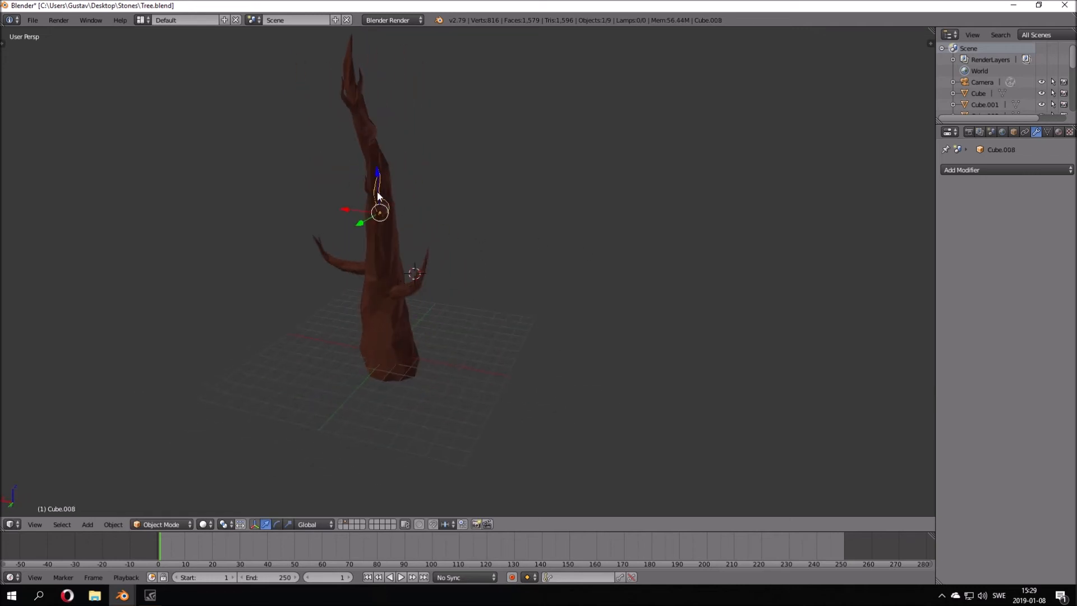
middle_click_drag(392, 190, 274, 166)
key("Delete")
Try to raise the lower branch behind the trunk along the Z axis
middle_click_drag(357, 190, 418, 225)
right_click(378, 340)
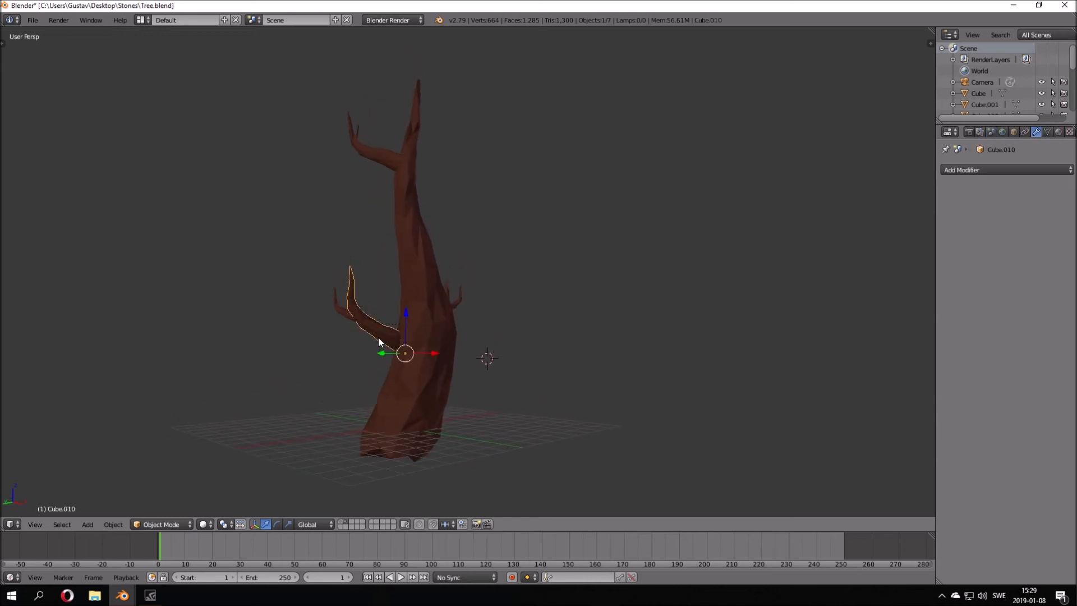
right_click(449, 290)
key("g")
key("z")
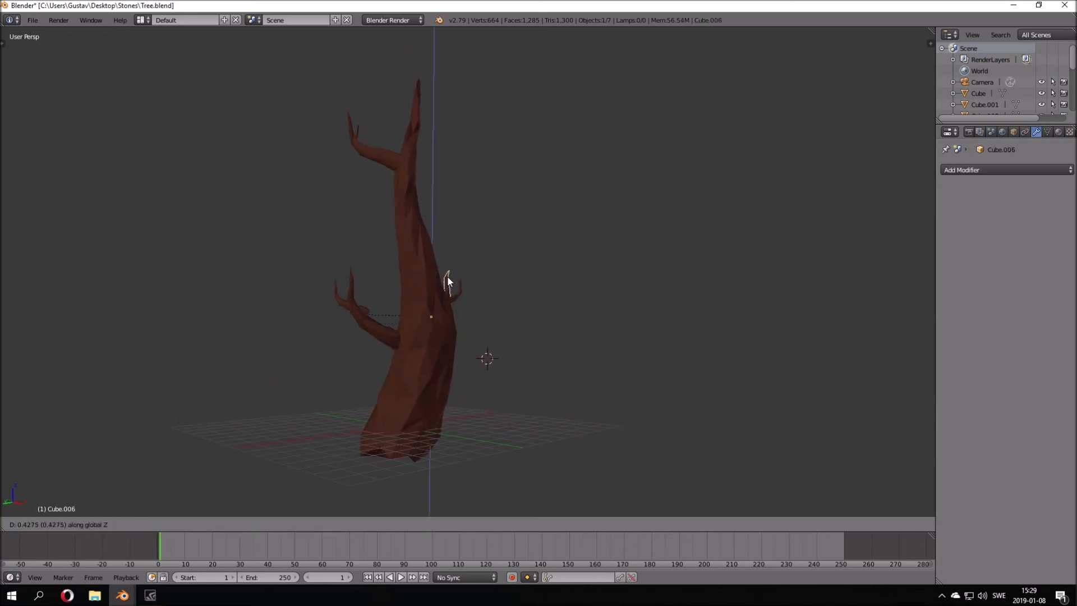
right_click(452, 251)
key("ctrl+z")
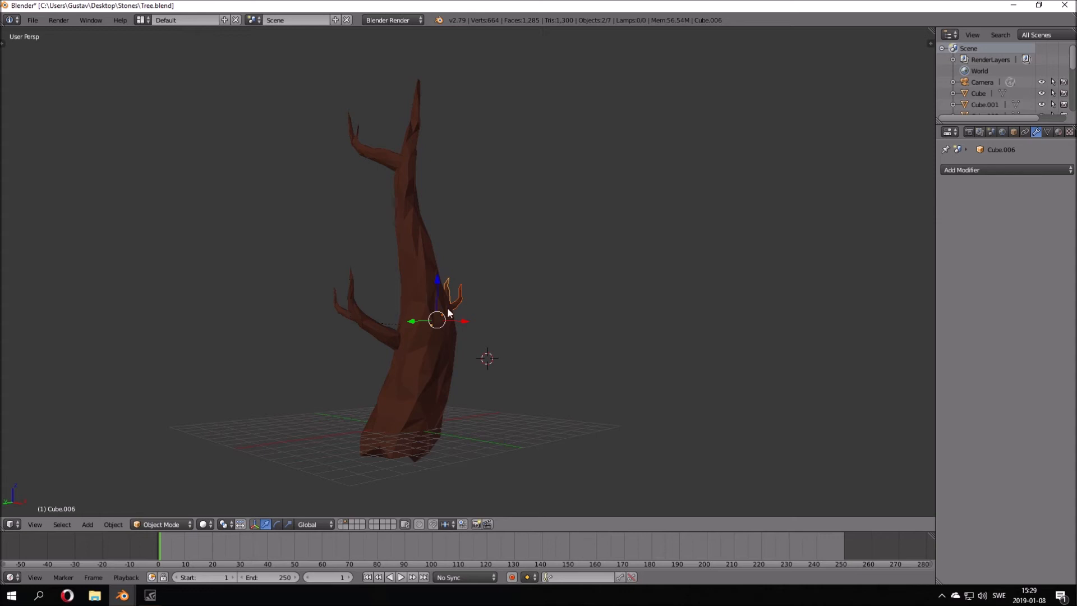
Clear the parenting of the lower branch pair behind the trunk and of the opposite branch's twig
key("alt+p")
left_click(457, 315)
key("g")
key("z")
right_click(461, 297)
right_click(347, 315)
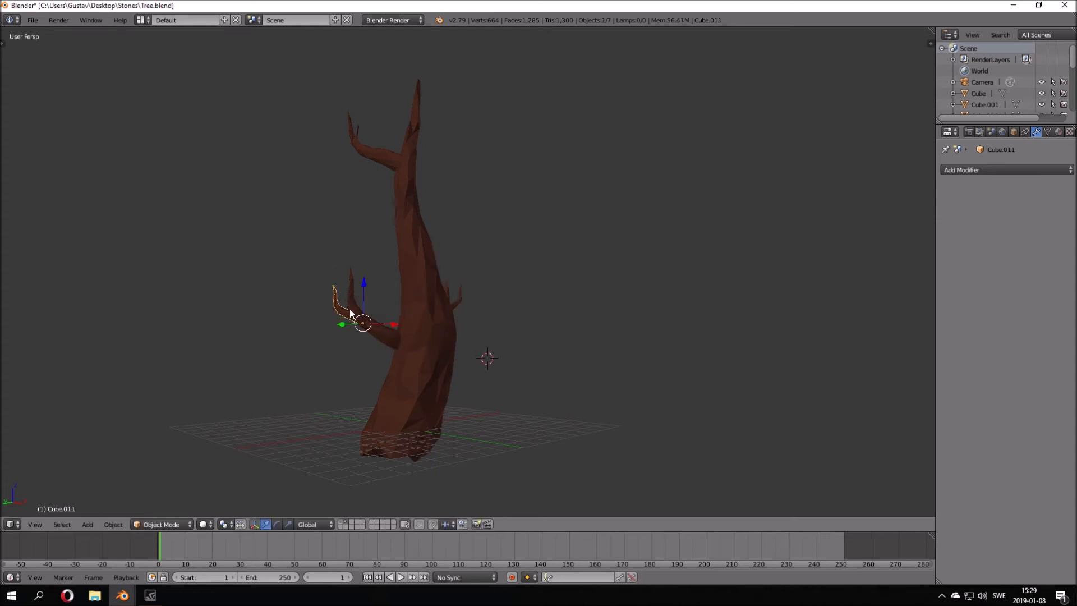
key("alt+p")
left_click(344, 324)
Raise the lower branch pair behind the trunk along the Z axis and reposition it against the trunk
right_click(458, 296)
key("g")
key("z")
left_click(459, 253)
middle_click_drag(459, 252, 529, 264)
key("g")
left_click(322, 266)
key("g")
left_click(399, 260)
scroll(521, 241, "down", 3)
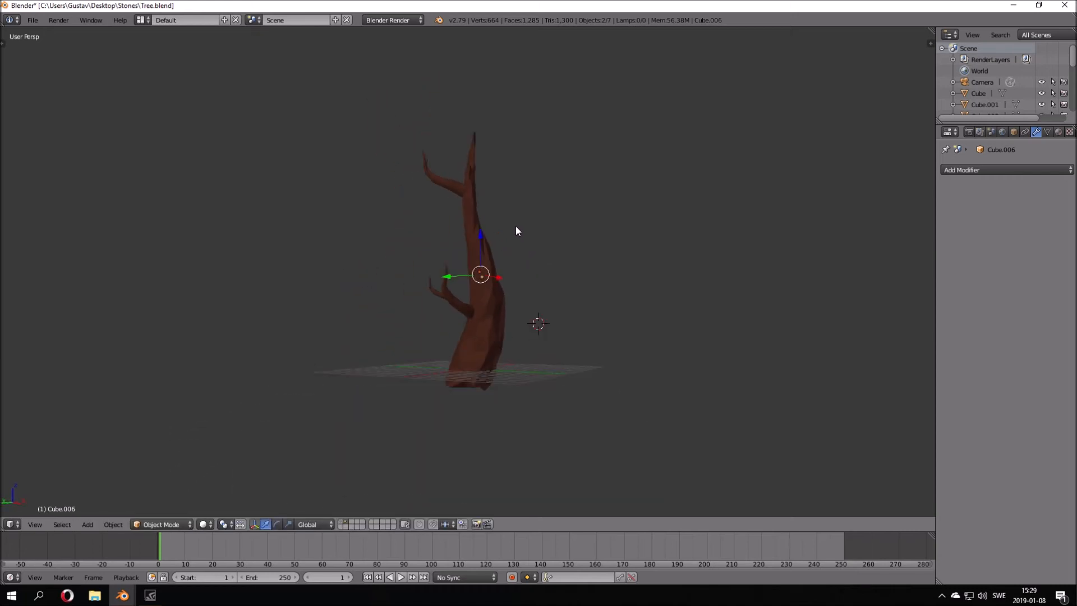
Add a metaball ball at the tip of the trunk and scale it uniformly to 1.65
key("a")
middle_click_drag(496, 167, 473, 242)
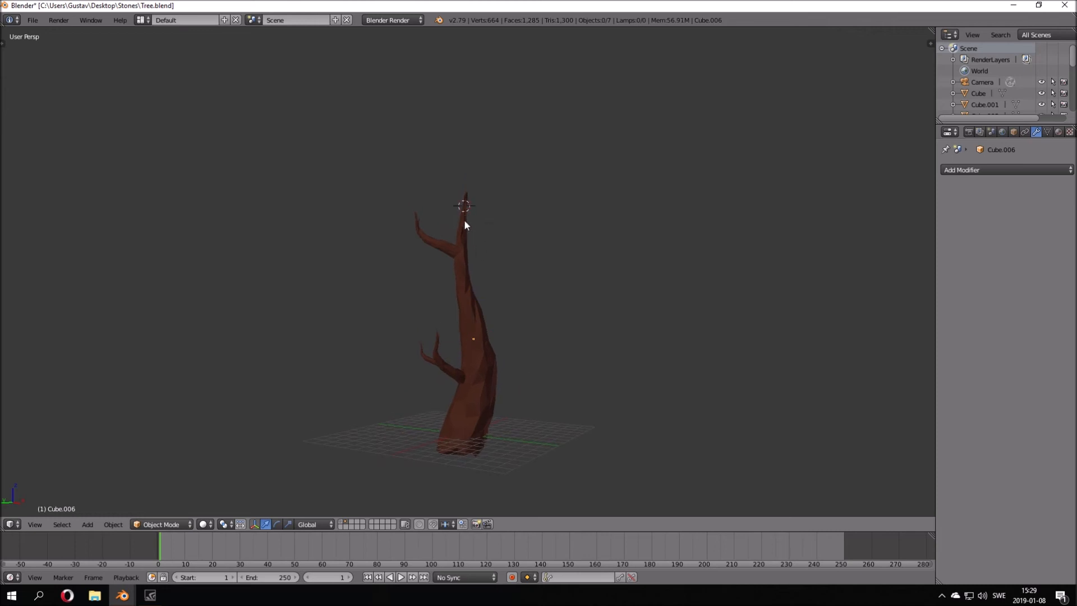
key("shift+a")
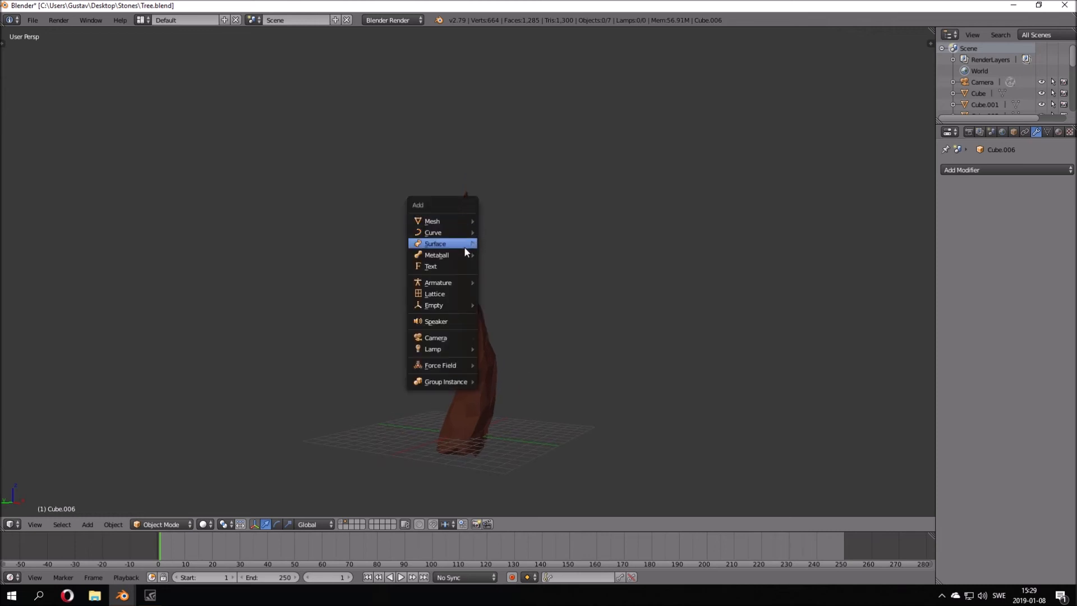
mouse_move(459, 287)
mouse_move(463, 226)
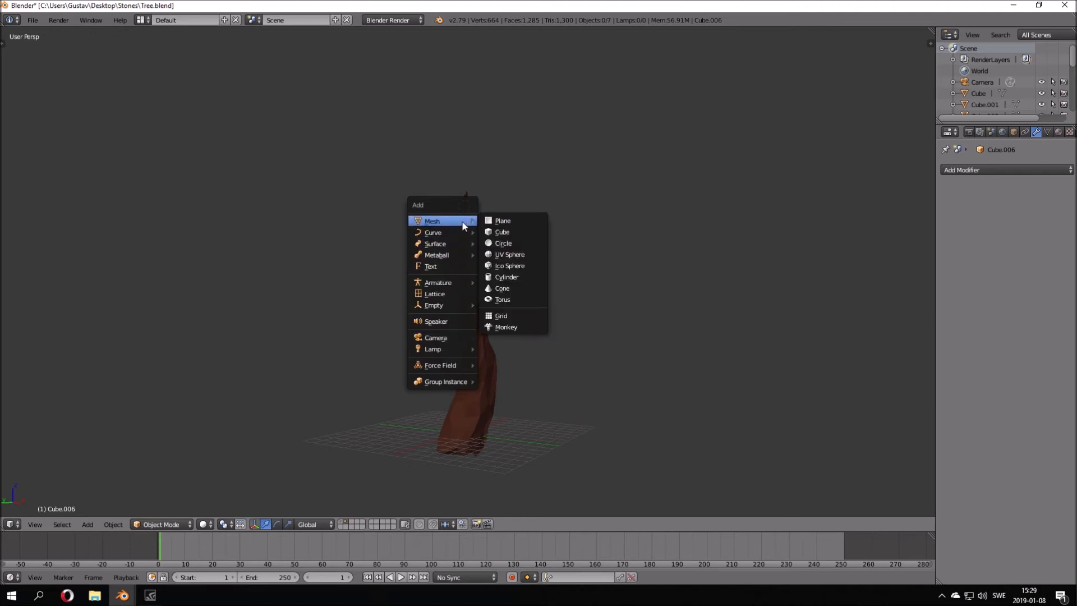
mouse_move(467, 255)
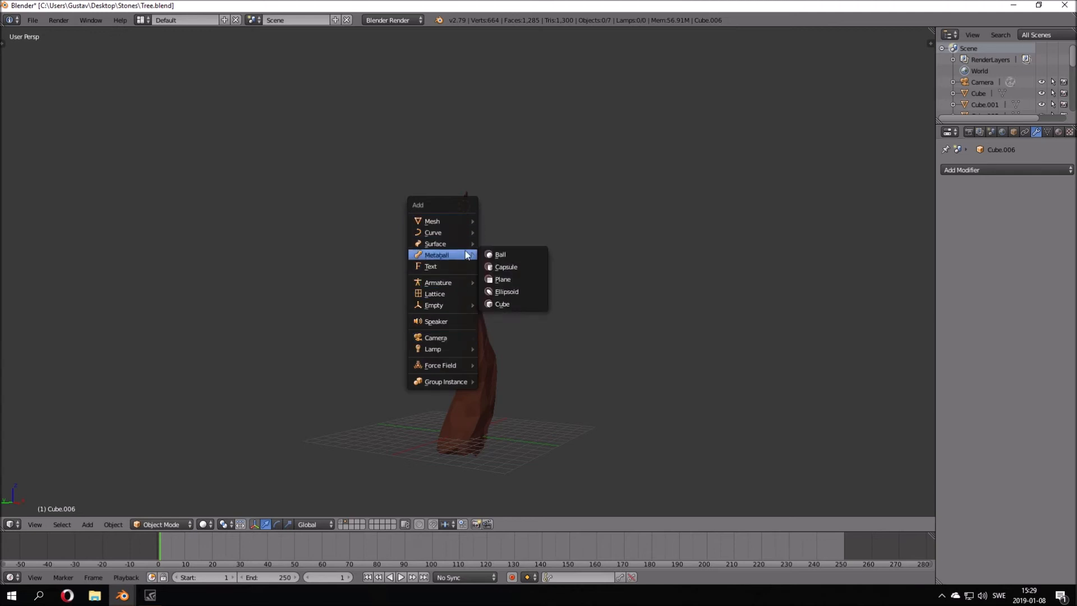
left_click(502, 254)
key("KP_Decimal")
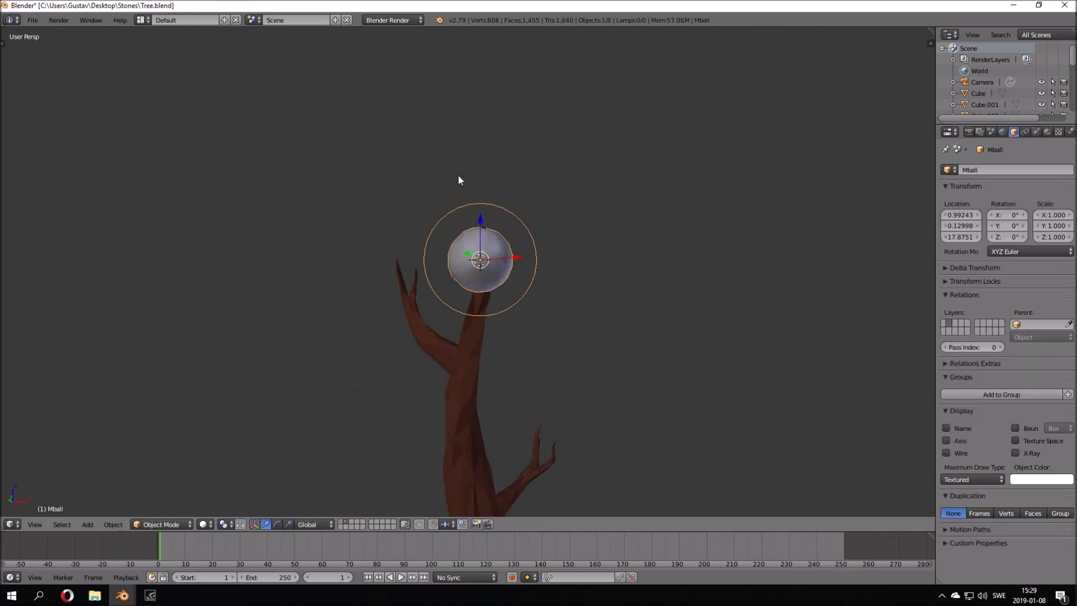
key("s")
left_click(668, 187)
scroll(636, 193, "down", 6)
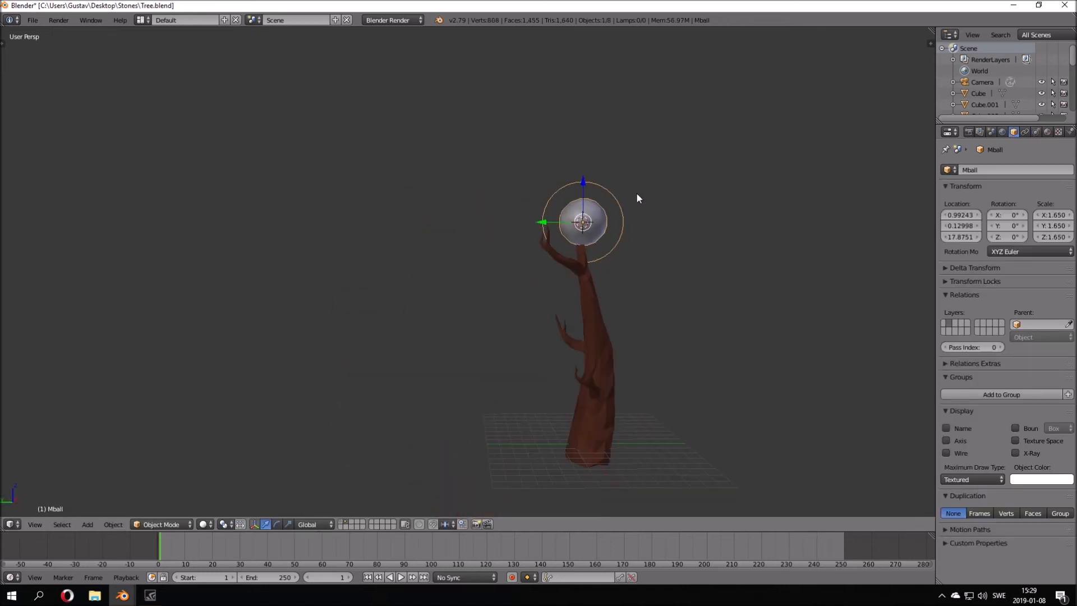
Move the metaball away from the tree, try duplicating it twice to blend the shapes, and undo the duplicates
key("g")
left_click(435, 198)
middle_click_drag(435, 197, 469, 212)
key("shift+d")
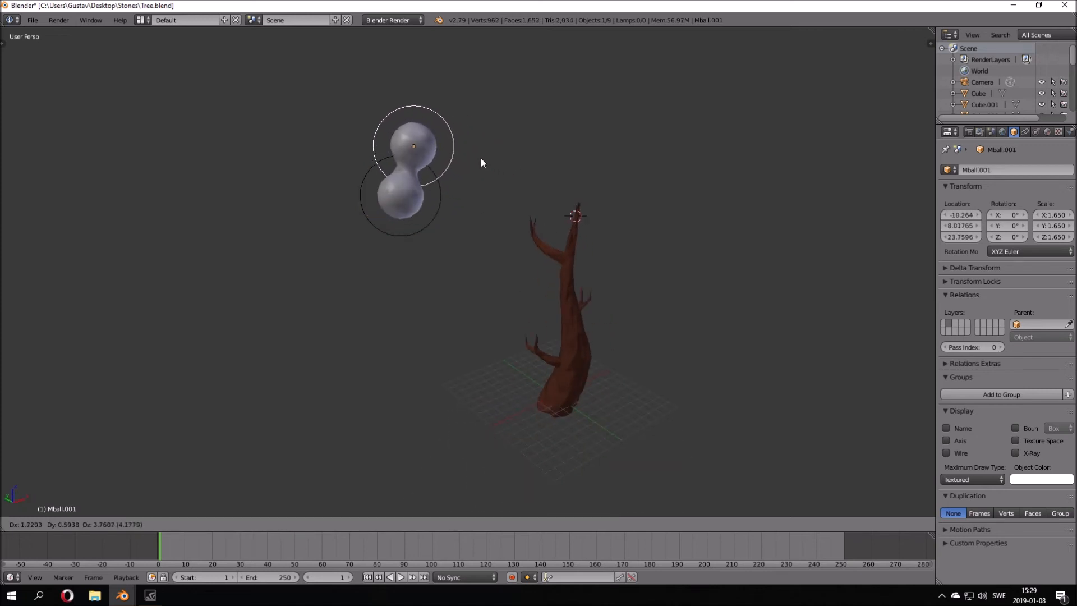
left_click(435, 230)
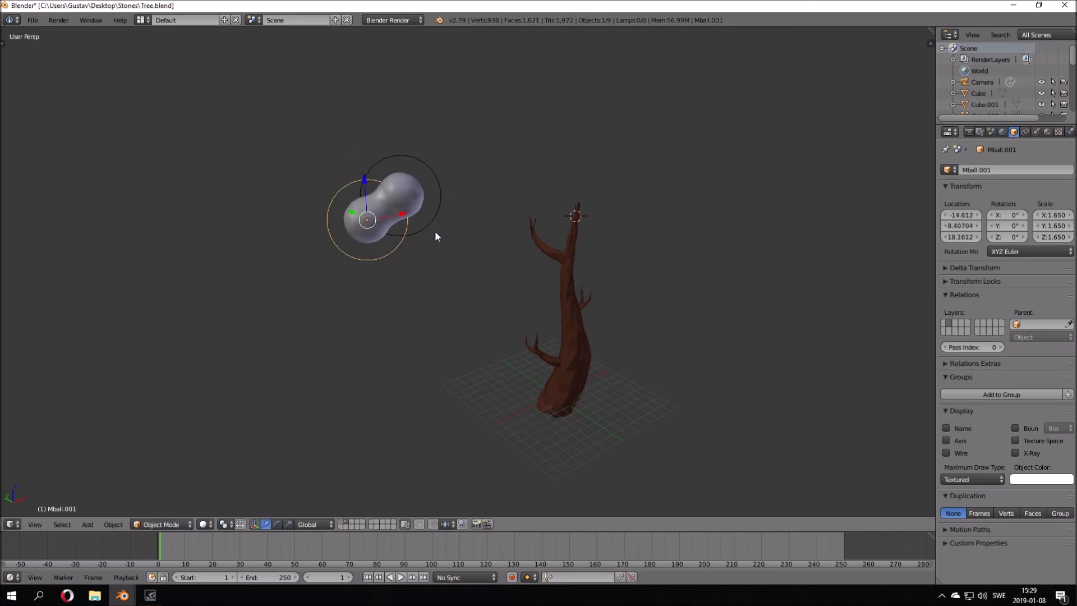
middle_click_drag(435, 231, 554, 232)
key("shift+d")
left_click(597, 226)
key("ctrl+z")
key("ctrl+z")
key("ctrl+z")
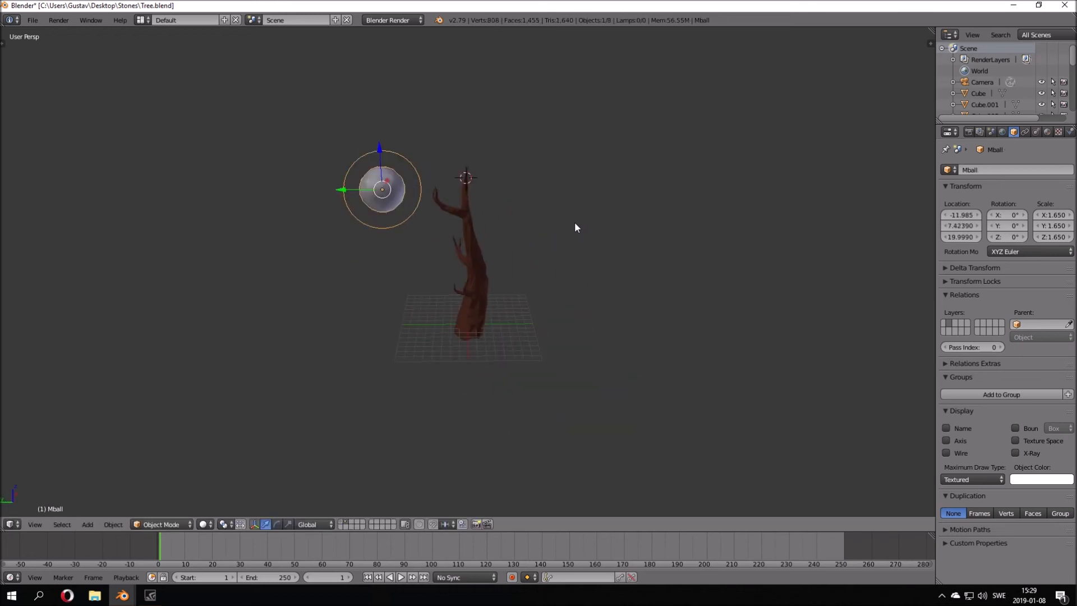
Try to scale the metaball beside the tree along the Z axis
scroll(506, 190, "up", 1)
middle_click_drag(506, 195, 621, 192)
key("s")
key("z")
left_click(547, 170)
middle_click_drag(565, 162, 442, 153)
middle_click_drag(459, 170, 429, 173)
Flatten the metaball to a Z scale of about 1.27 and move it between the two top branch tips
key("s")
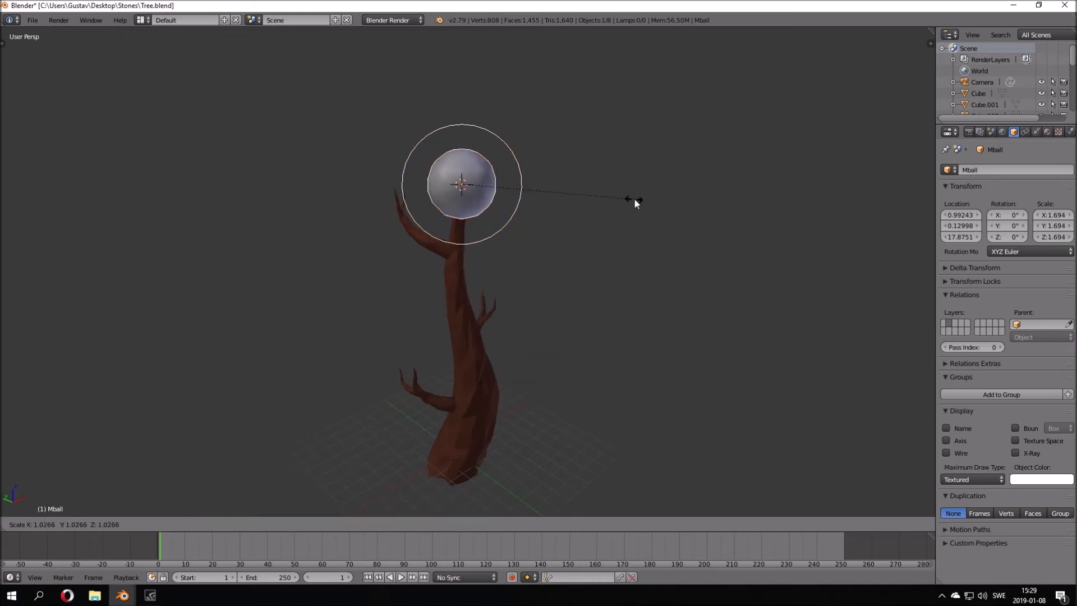
key("z")
left_click(591, 194)
key("g")
left_click(531, 185)
middle_click_drag(531, 185, 603, 163)
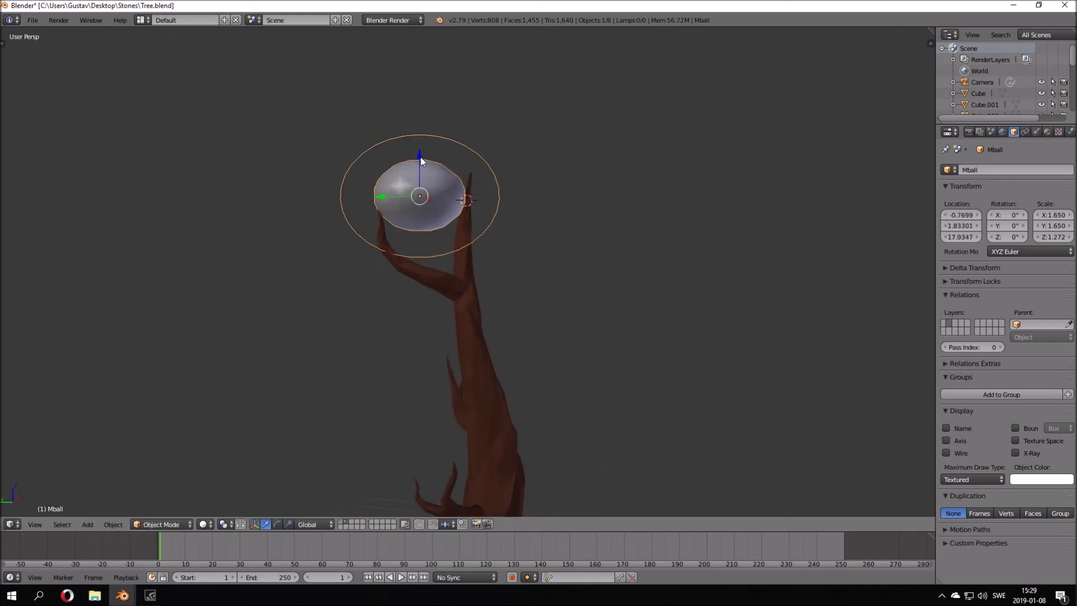
Tilt the flattened metaball, reposition it above the top branches, and enlarge it to about 2.44 in X and Y
key("r")
left_click(487, 135)
key("g")
left_click(449, 88)
middle_click_drag(449, 89, 496, 143)
key("r")
left_click(597, 133)
key("s")
left_click(520, 173)
Duplicate the enlarged metaball twice and place the copies overlapping it above the top branches
key("shift+d")
left_click(563, 137)
middle_click_drag(563, 137, 460, 184)
key("shift+d")
left_click(389, 210)
middle_click_drag(389, 210, 464, 185)
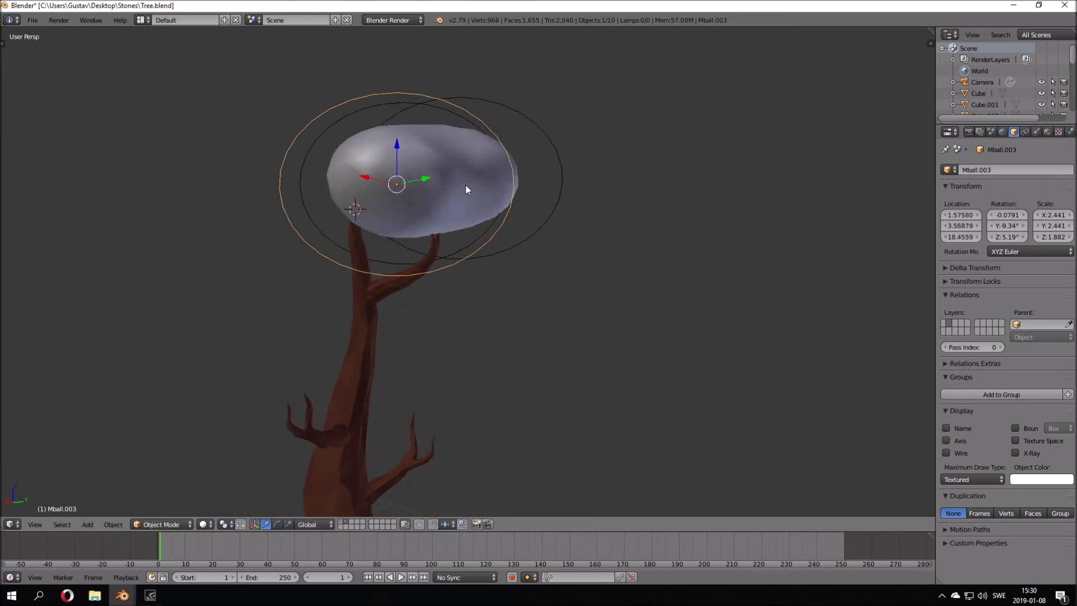
Duplicate another metaball toward the side branch tip, flatten it along Z to about 1.33, and move and rotate it
key("shift+d")
left_click(558, 196)
key("s")
key("z")
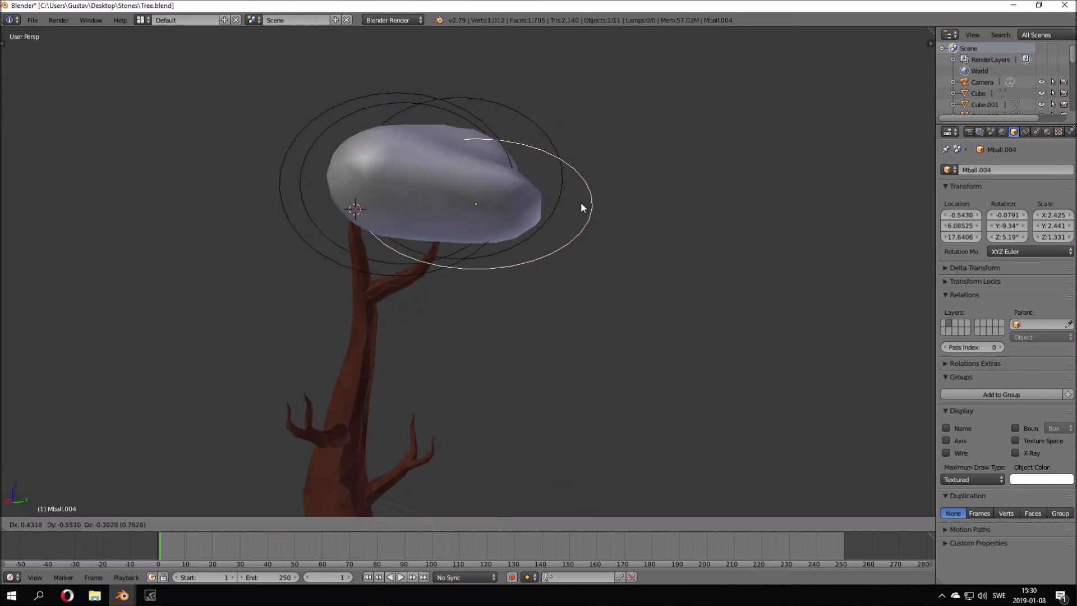
left_click(581, 202)
middle_click_drag(612, 213, 398, 120)
key("g")
left_click(581, 243)
key("r")
left_click(620, 193)
Duplicate the original canopy metaball and flatten the copy along Z to about 1.41
key("a")
right_click(627, 115)
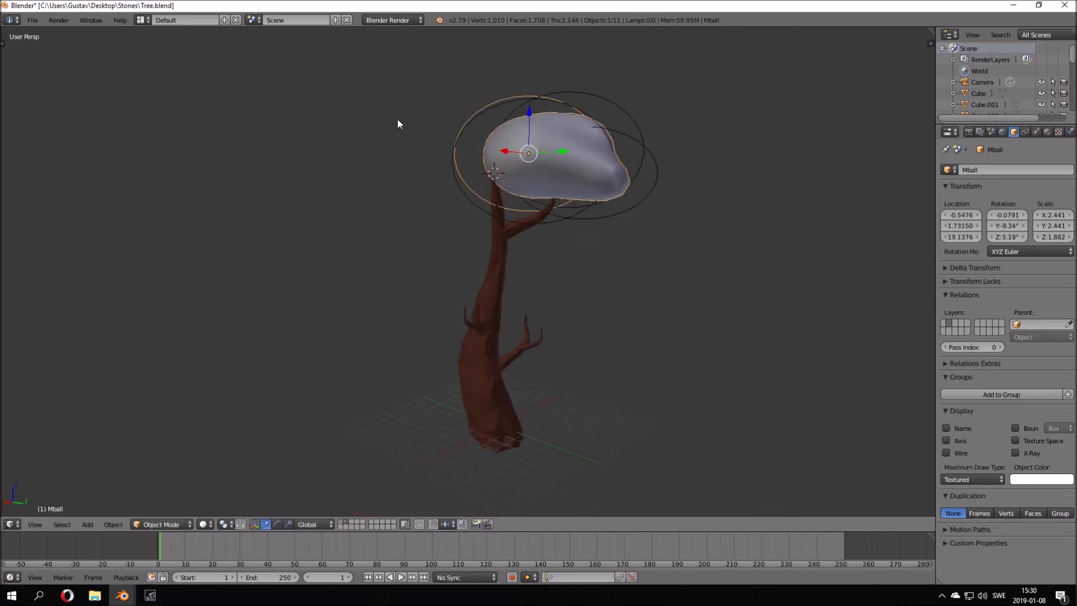
key("shift+d")
left_click(651, 145)
key("s")
key("z")
left_click(600, 133)
Duplicate the flattened metaball once more and reposition the copy to widen the canopy
middle_click_drag(558, 123, 650, 160)
key("shift+d")
left_click(536, 167)
middle_click_drag(536, 167, 372, 164)
key("g")
left_click(358, 160)
middle_click_drag(440, 161, 272, 150)
Duplicate a metaball onto the top of the canopy, rotate it, and lower it into the foliage
key("shift+d")
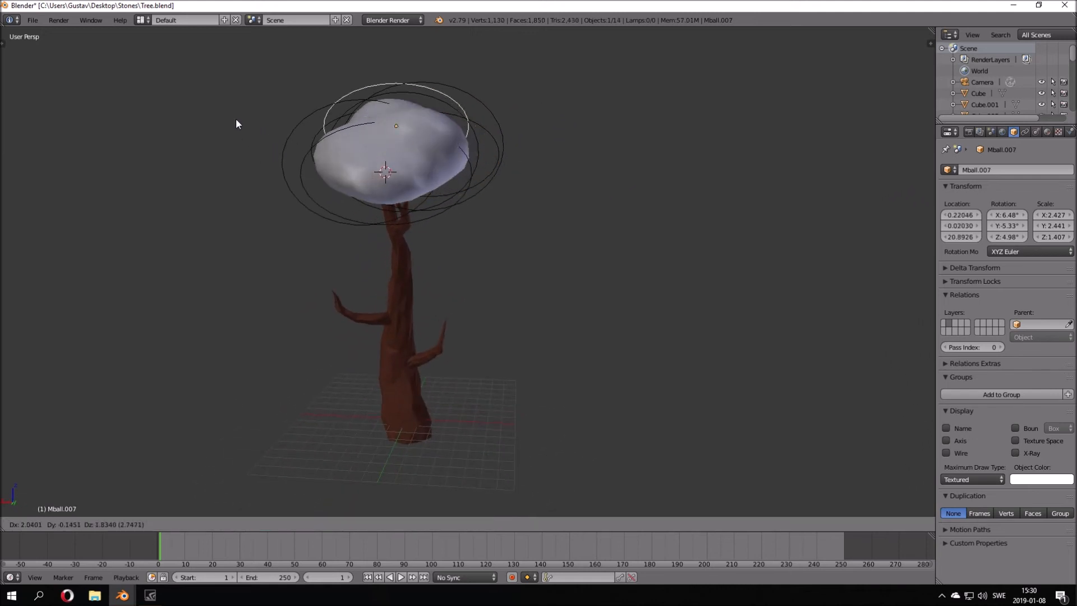
left_click(226, 112)
key("r")
left_click(472, 107)
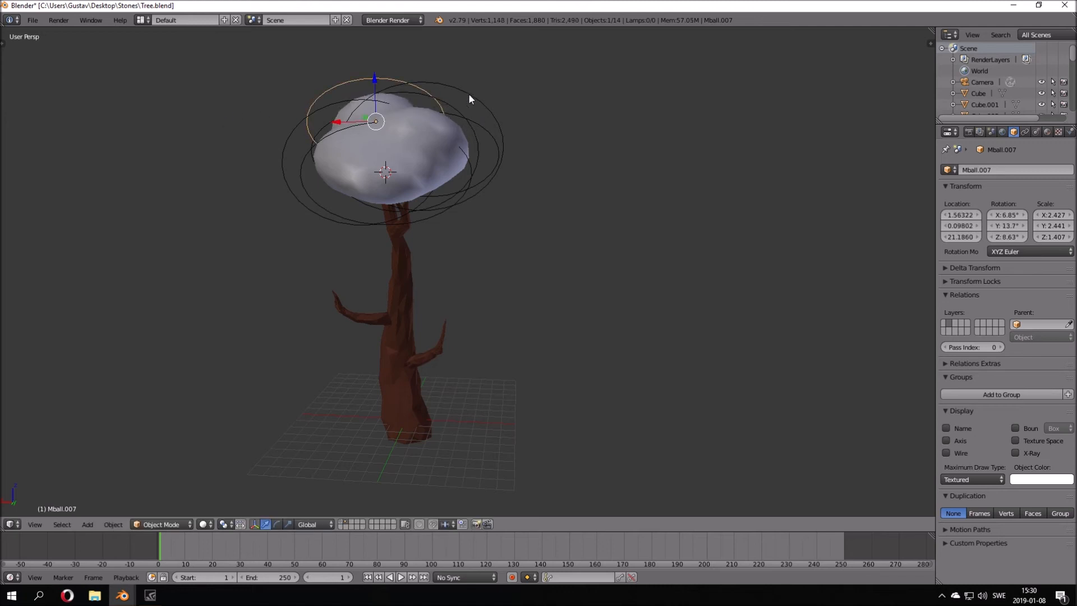
middle_click_drag(469, 93, 551, 130)
key("g")
left_click(465, 130)
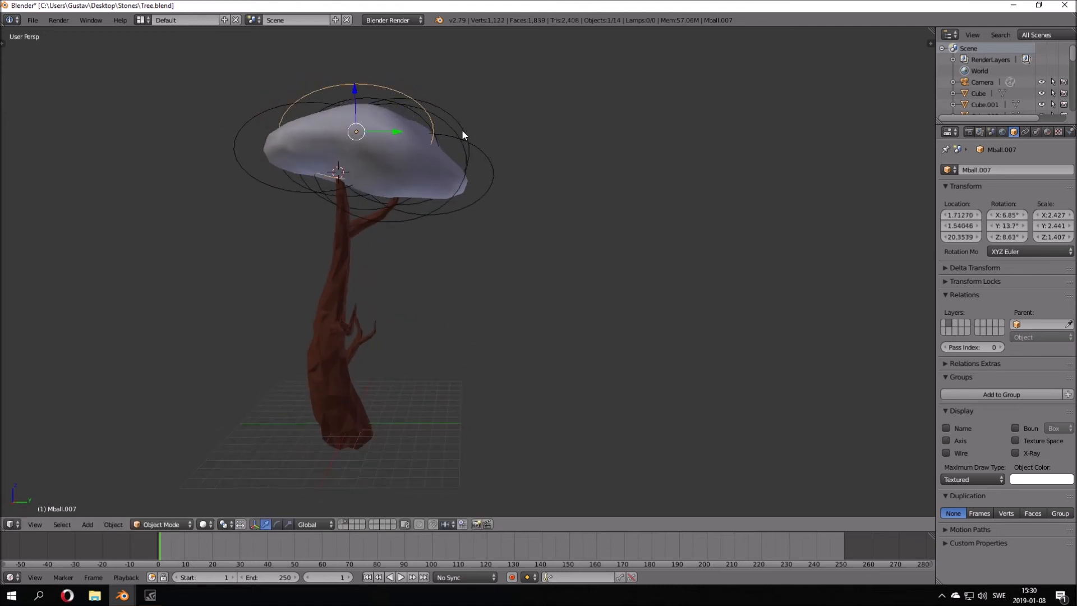
Duplicate the upper canopy metaball and place the copy farther along the canopy
middle_click_drag(446, 129, 373, 126)
key("shift+d")
left_click(291, 156)
middle_click_drag(292, 156, 345, 135)
Duplicate one more metaball to the outer edge of the canopy, then move and rotate it to blend in
key("shift+d")
left_click(546, 159)
key("g")
left_click(377, 133)
key("r")
left_click(516, 160)
middle_click_drag(516, 160, 438, 145)
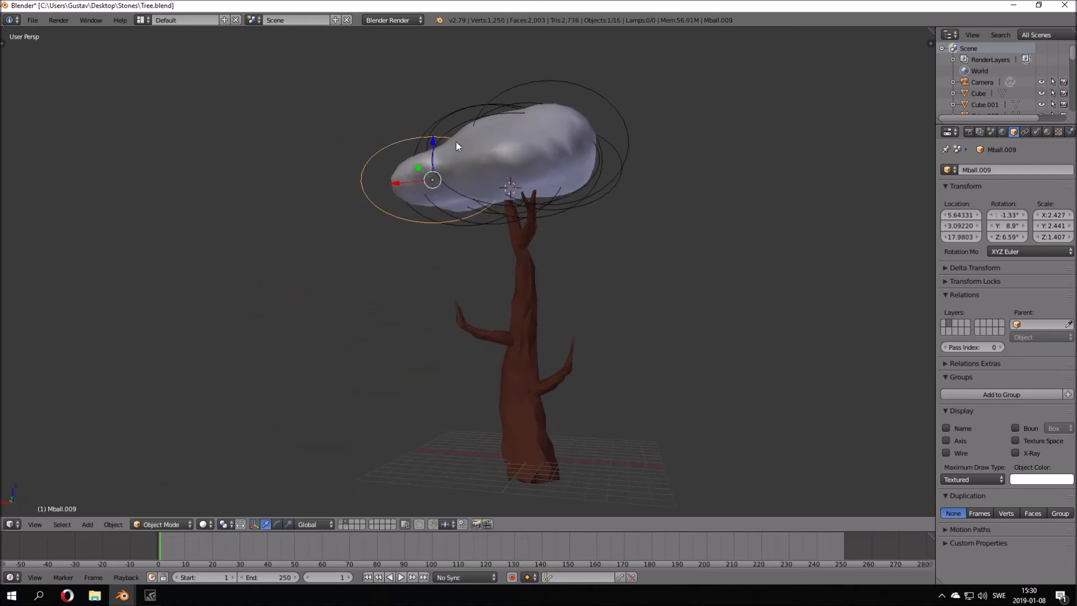
key("g")
left_click(556, 141)
key("r")
left_click(554, 108)
middle_click_drag(554, 107, 658, 156)
Select all the canopy metaballs and duplicate the whole cluster over the uncovered part of the treetop
key("a")
key("a")
key("c")
mouse_move(538, 169)
left_mouse_down()
mouse_move(482, 166)
mouse_move(520, 160)
left_mouse_up()
right_click(513, 147)
key("g")
right_click(623, 106)
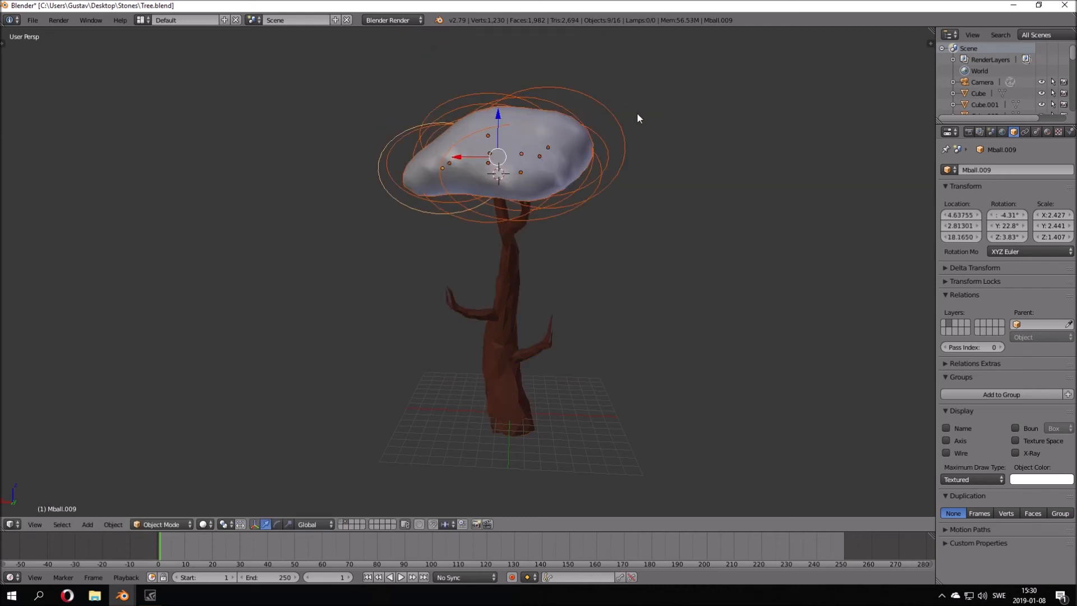
middle_click_drag(622, 106, 564, 112)
key("shift+d")
left_click(676, 184)
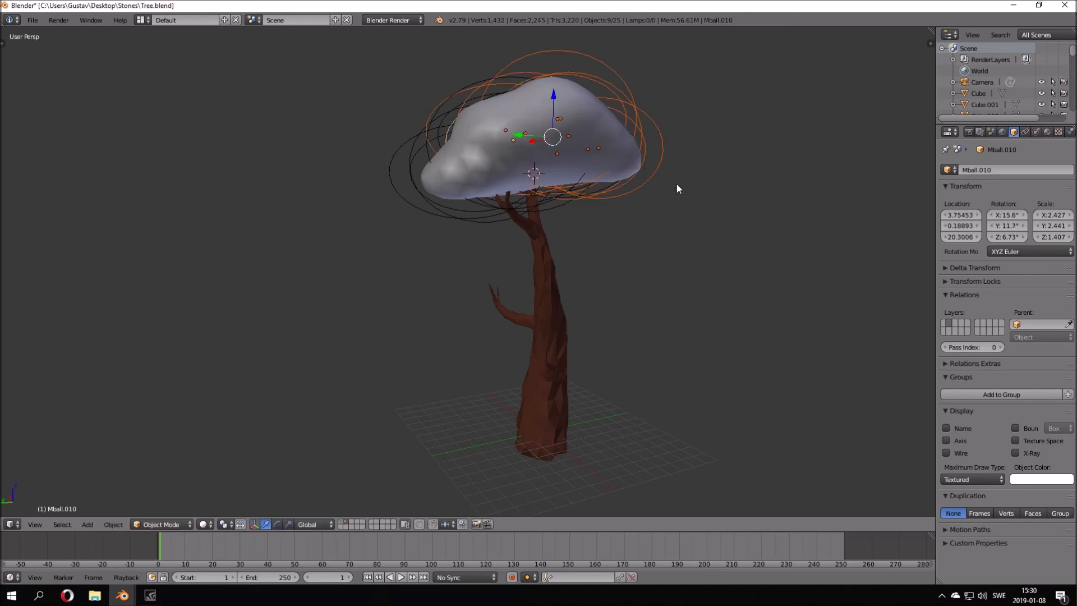
Move and rotate the duplicated canopy cluster so it merges with the original foliage
key("g")
left_click(683, 200)
middle_click_drag(683, 200, 534, 203)
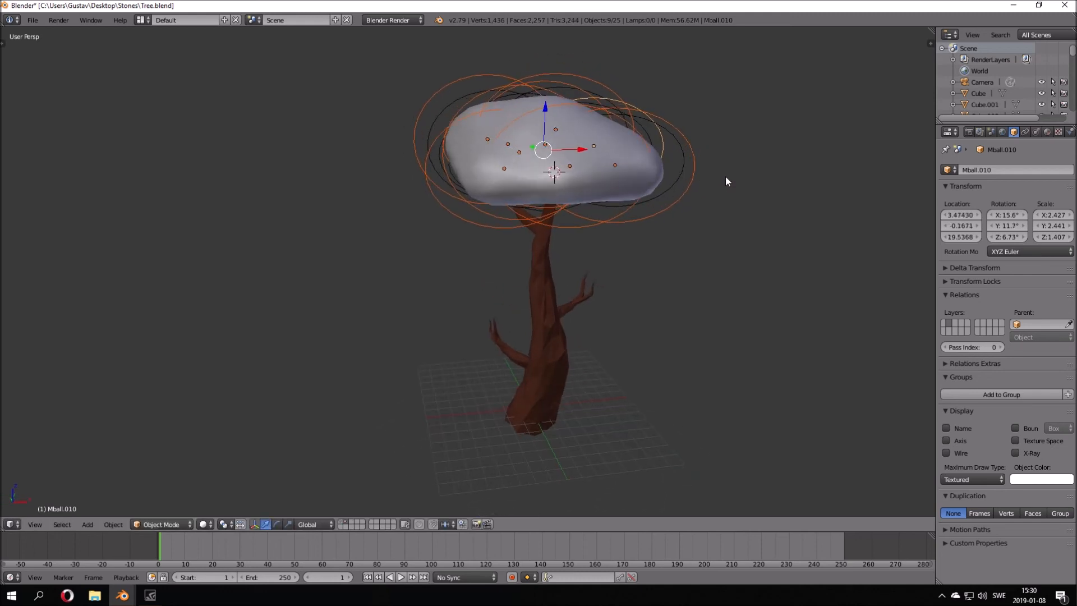
key("r")
left_click(691, 141)
middle_click_drag(691, 141, 557, 95)
Select a single metaball at the canopy's upper edge, then reposition and rotate it to round the top
right_click(588, 80)
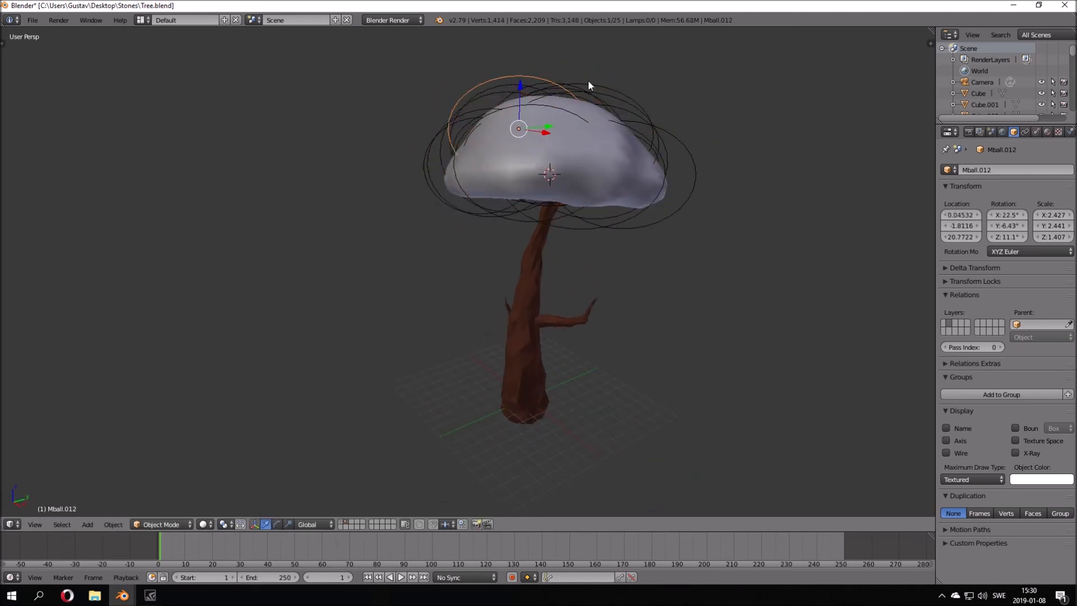
key("g")
left_click(624, 70)
middle_click_drag(624, 69, 590, 71)
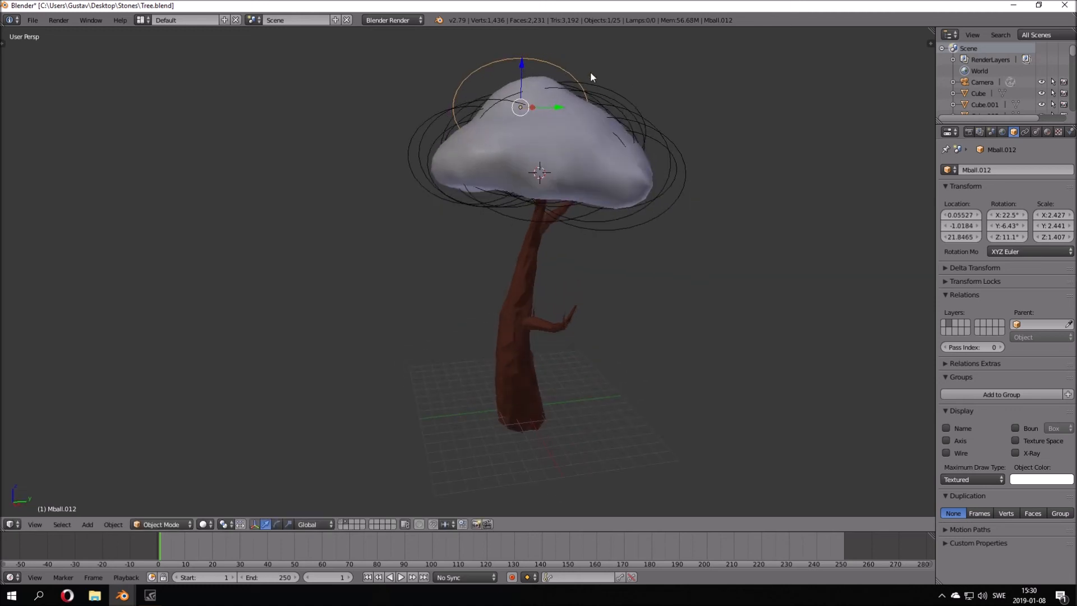
key("g")
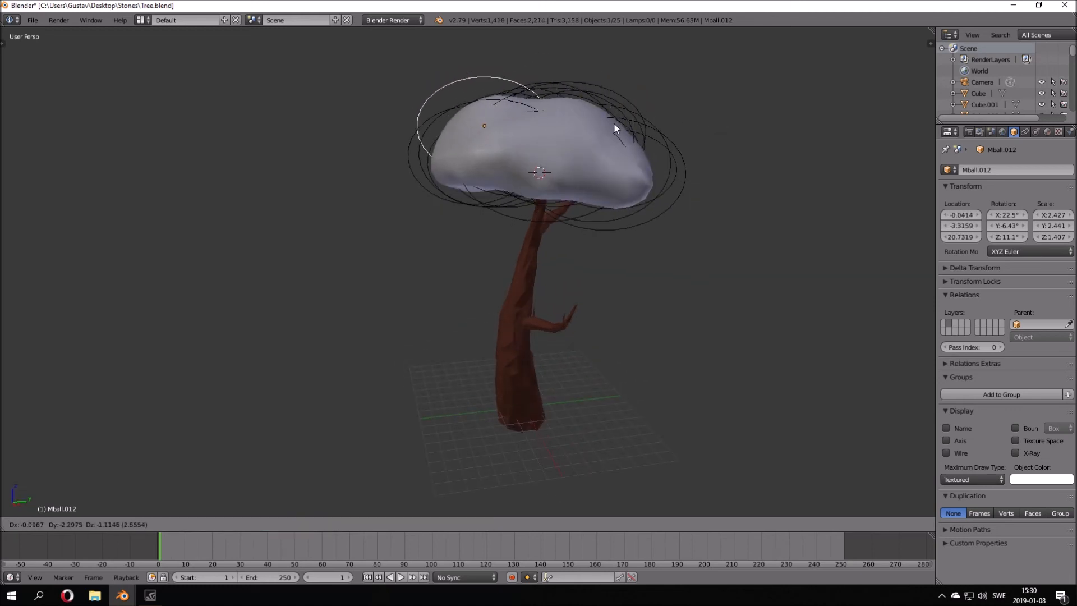
left_click(668, 110)
key("r")
left_click(657, 140)
middle_click_drag(658, 132, 621, 208)
Duplicate an outer canopy metaball down to the lower side branch and rotate the copy
right_click(681, 157)
key("shift+d")
left_click(613, 388)
middle_click_drag(614, 388, 772, 292)
key("r")
left_click(732, 230)
scroll(595, 362, "up", 3)
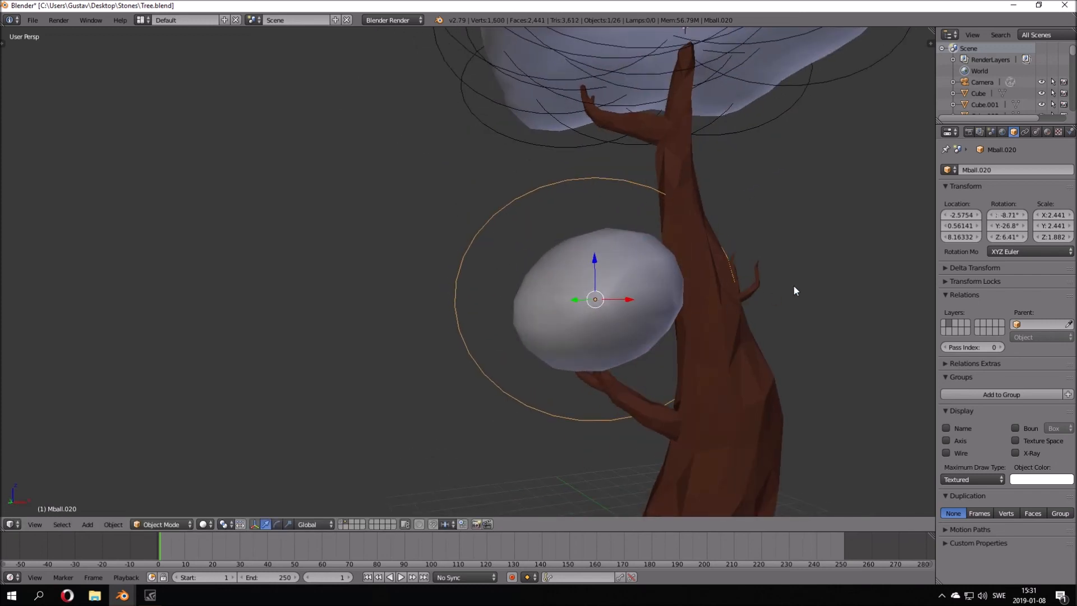
Scale the lower metaball down to about 1.3 in X and Y, and position and rotate it on the branch tip
key("s")
left_click(702, 310)
key("g")
left_click(675, 323)
key("r")
left_click(729, 343)
middle_click_drag(729, 339, 902, 337)
Duplicate the small metaball three times around the lower branch tip, flattening the second copy along Z to about 0.65
key("shift+d")
left_click(787, 321)
key("shift+d")
left_click(5, 348)
key("s")
key("z")
left_click(186, 296)
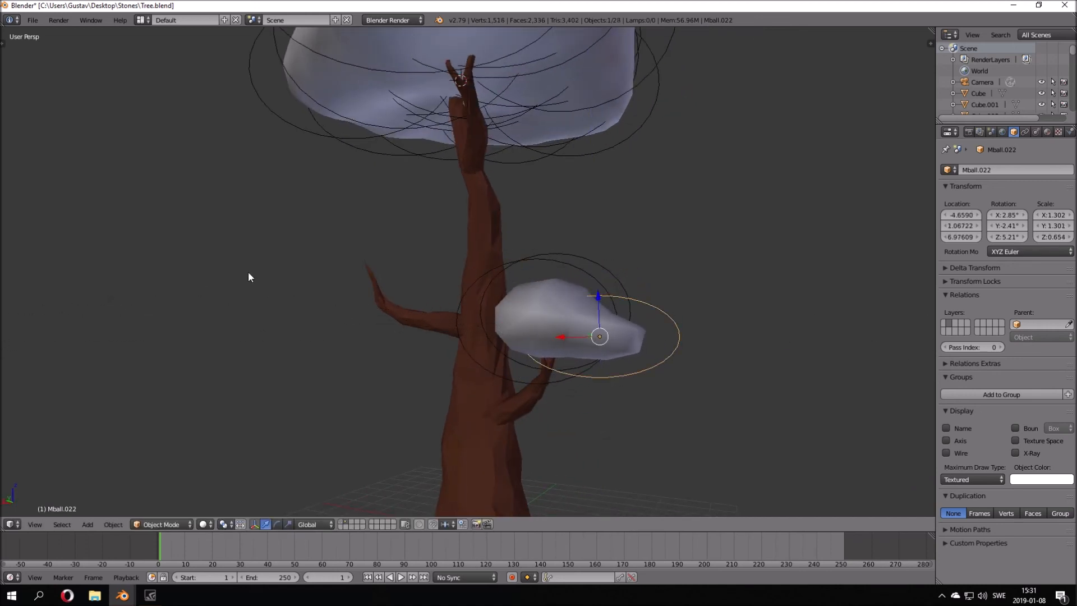
key("g")
left_click(224, 278)
mouse_move(466, 252)
middle_mouse_down()
mouse_move(257, 221)
mouse_move(455, 225)
mouse_move(494, 241)
middle_mouse_up()
key("shift+d")
left_click(315, 206)
Select the four small metaballs on the lower branch and duplicate them onto the opposite side branch
key("c")
left_click_drag(640, 386, 671, 272)
right_click(670, 273)
middle_click_drag(670, 272, 861, 315)
key("shift+d")
left_click(630, 225)
middle_click_drag(630, 225, 701, 234)
Scale down the duplicated four-metaball cluster and position it on the opposite branch's tips
key("s")
left_click(728, 234)
key("g")
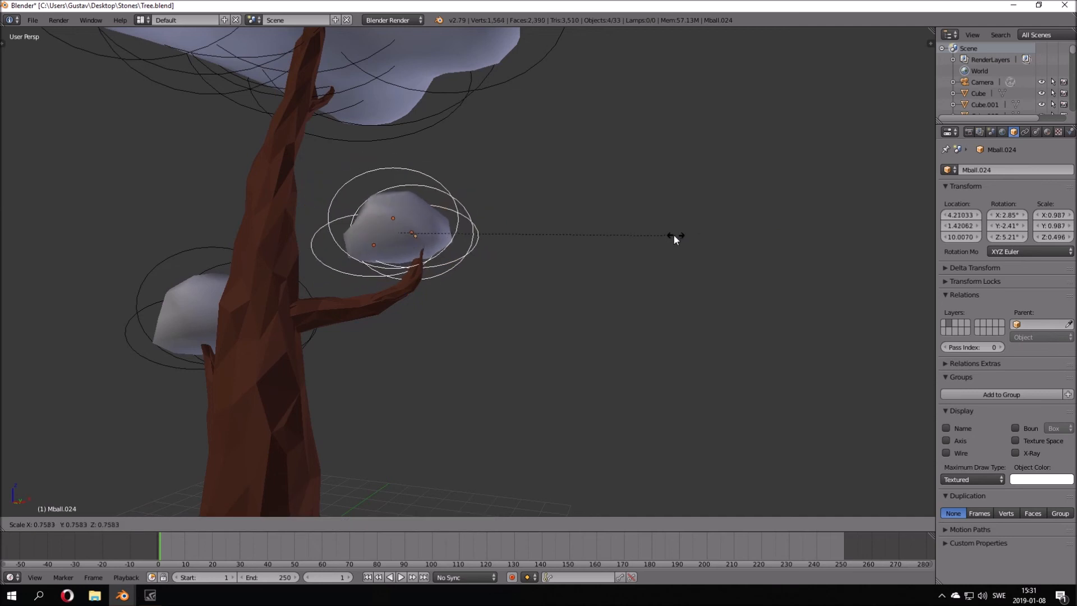
left_click(664, 235)
middle_click_drag(632, 241, 666, 264)
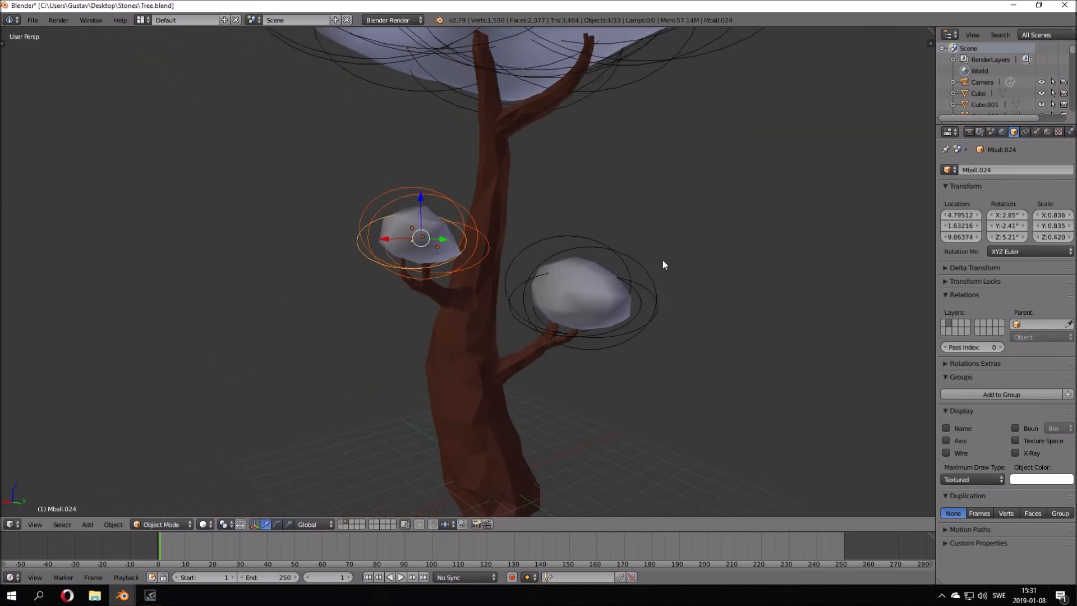
Rotate the four-metaball cluster on its side branch and check the whole tree in rendered shading
key("r")
left_click(611, 202)
scroll(583, 194, "down", 5)
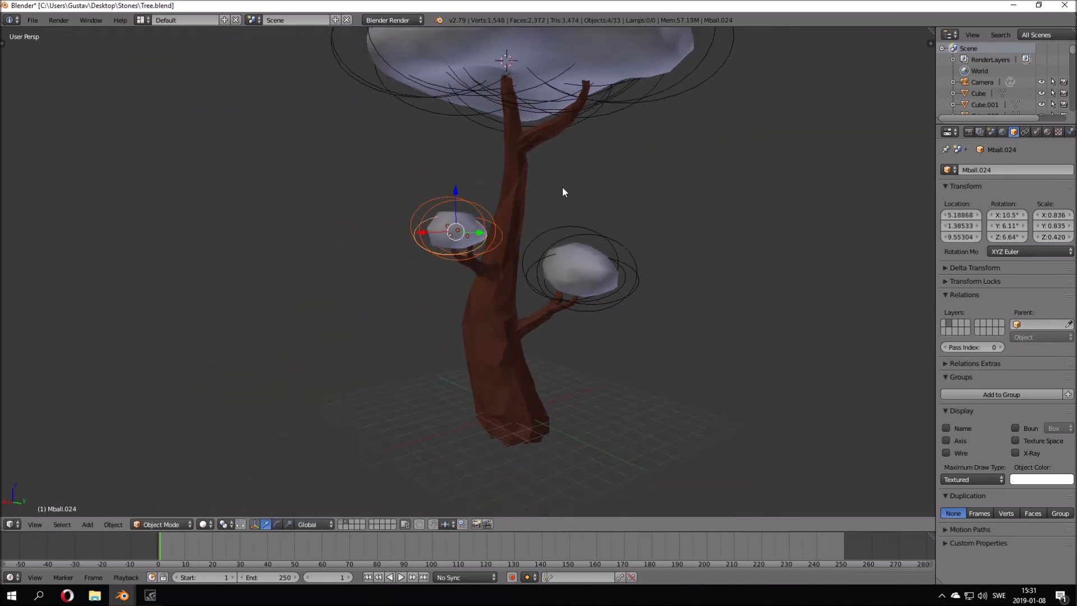
key("shift+z")
key("shift+z")
key("shift+z")
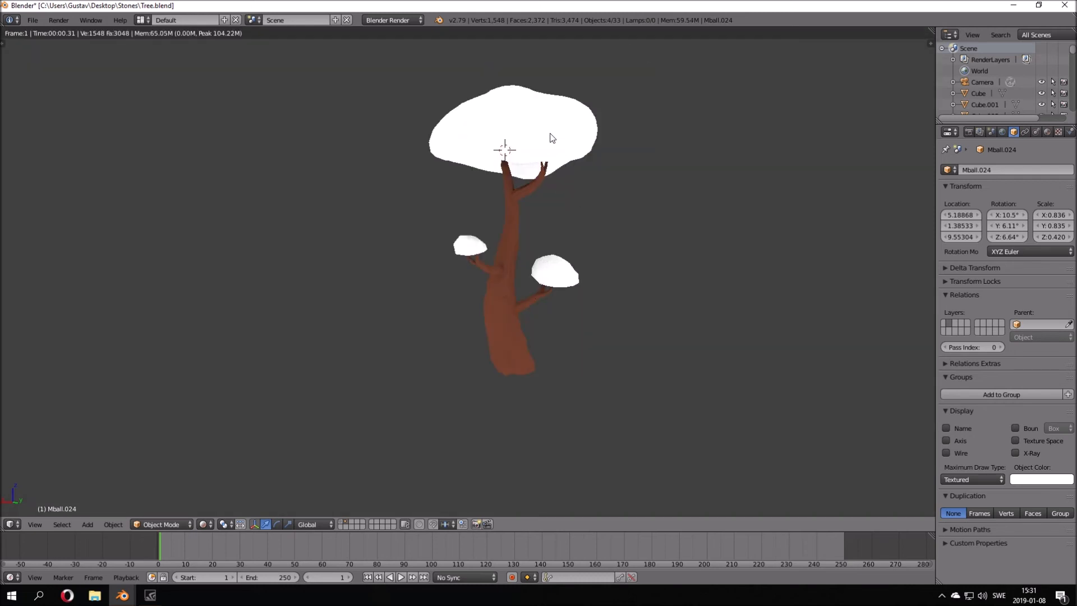
key("shift+z")
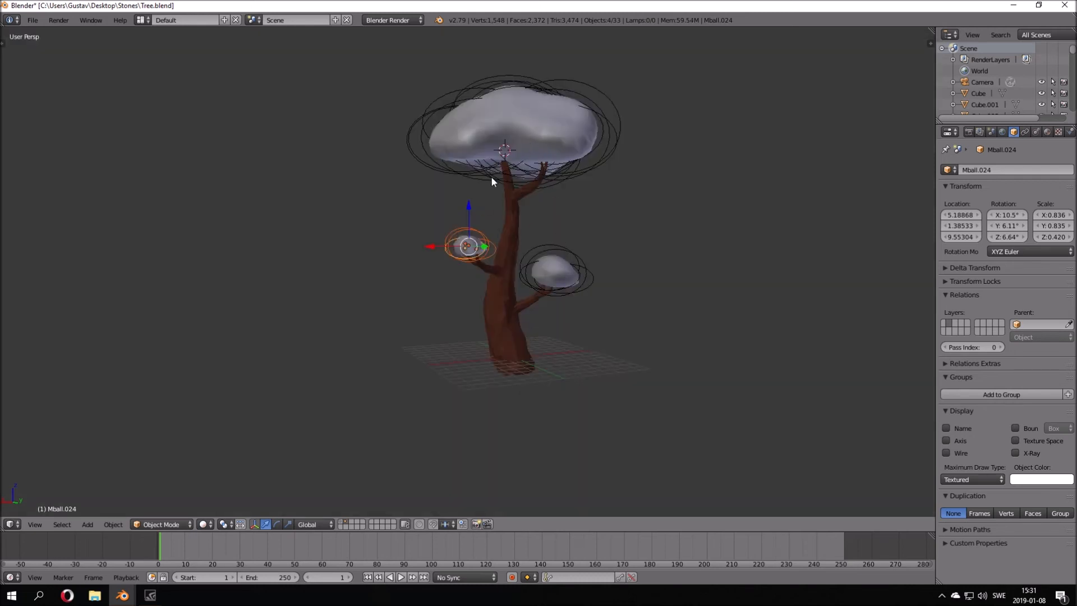
Select all the foliage metaballs on the crown and both side branches
key("c")
mouse_move(564, 275)
left_mouse_down()
mouse_move(611, 206)
mouse_move(547, 143)
left_mouse_up()
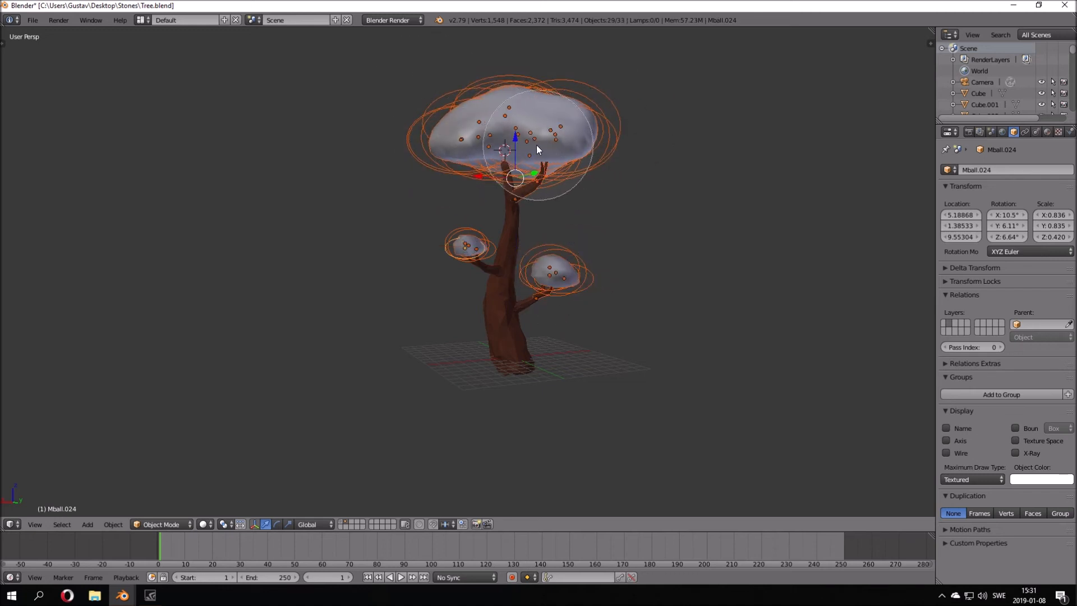
scroll(448, 245, "up", 4)
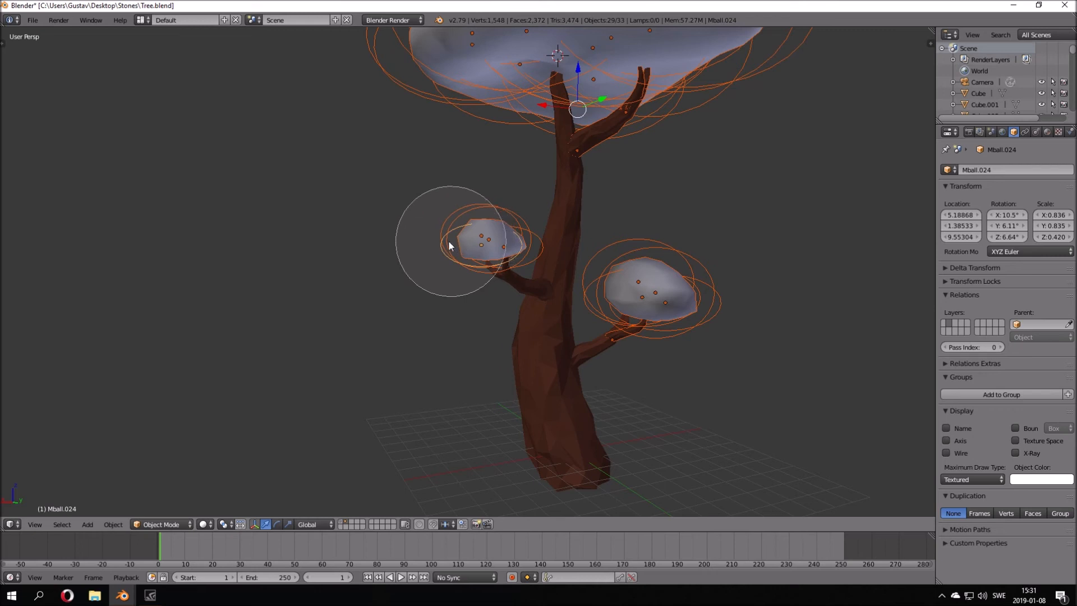
right_click(456, 241)
right_click(456, 227)
key("ctrl+z")
right_click(456, 224, "shift")
right_click(456, 220, "shift")
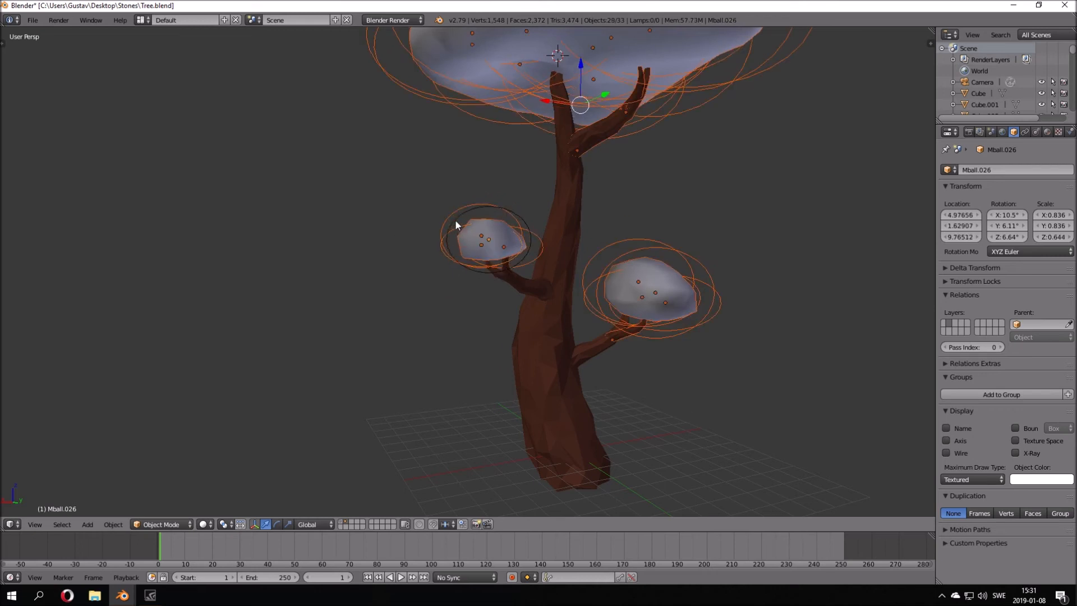
key("c")
left_click(459, 225)
right_click(460, 225)
Make a metaball on the small side clump the active object and convert the selected metaballs to a mesh
middle_click_drag(482, 222, 460, 269, "shift")
middle_click_drag(636, 225, 594, 264, "shift")
scroll(392, 298, "up", 2)
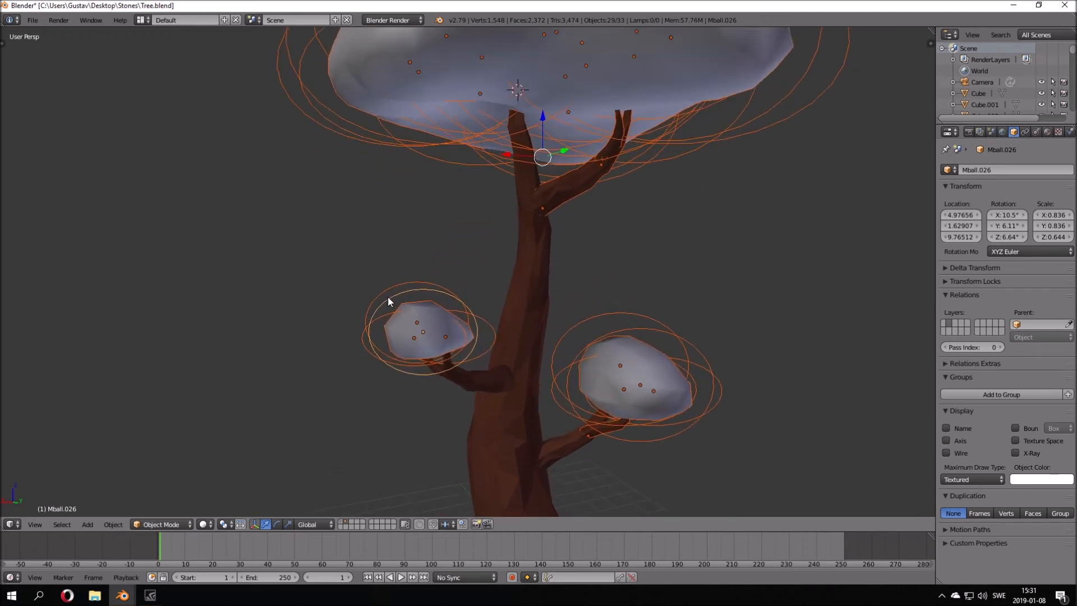
scroll(477, 266, "down", 3)
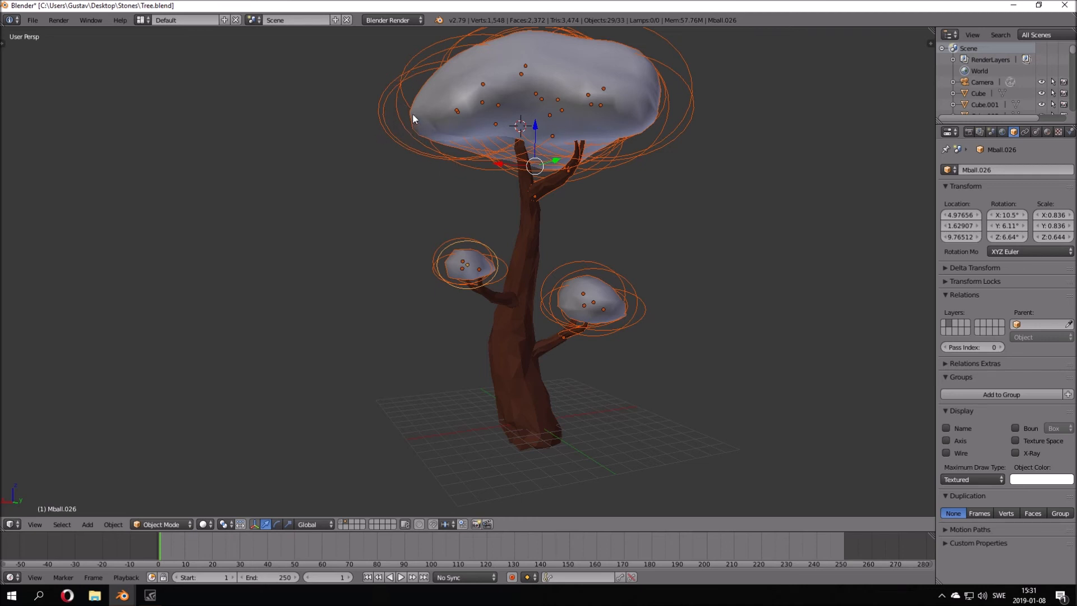
scroll(446, 252, "up", 4)
middle_click_drag(467, 255, 489, 265)
right_click(517, 242)
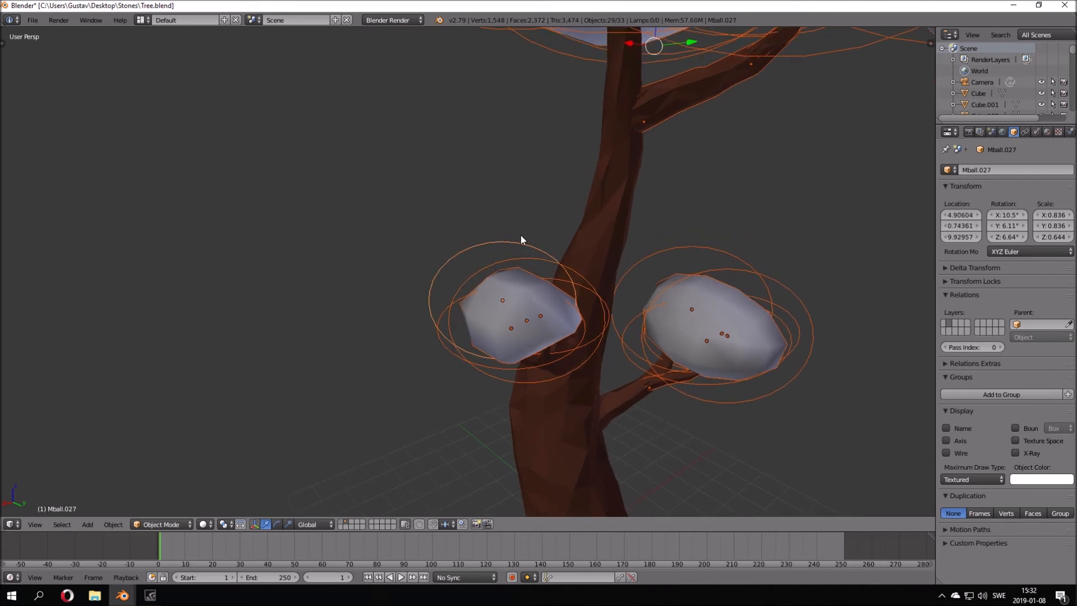
scroll(563, 265, "down", 5)
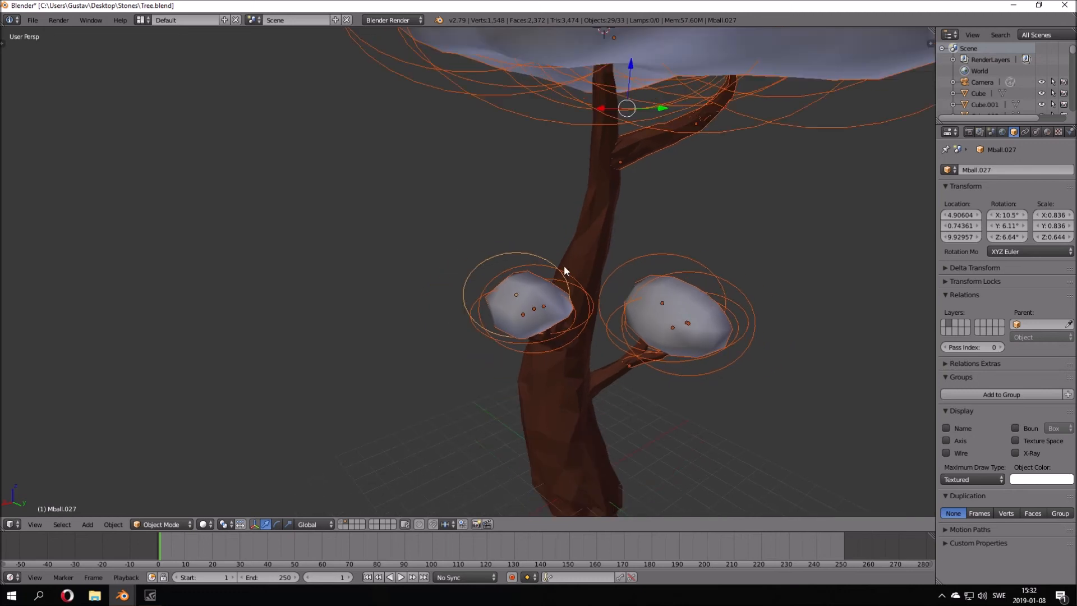
key("alt+c")
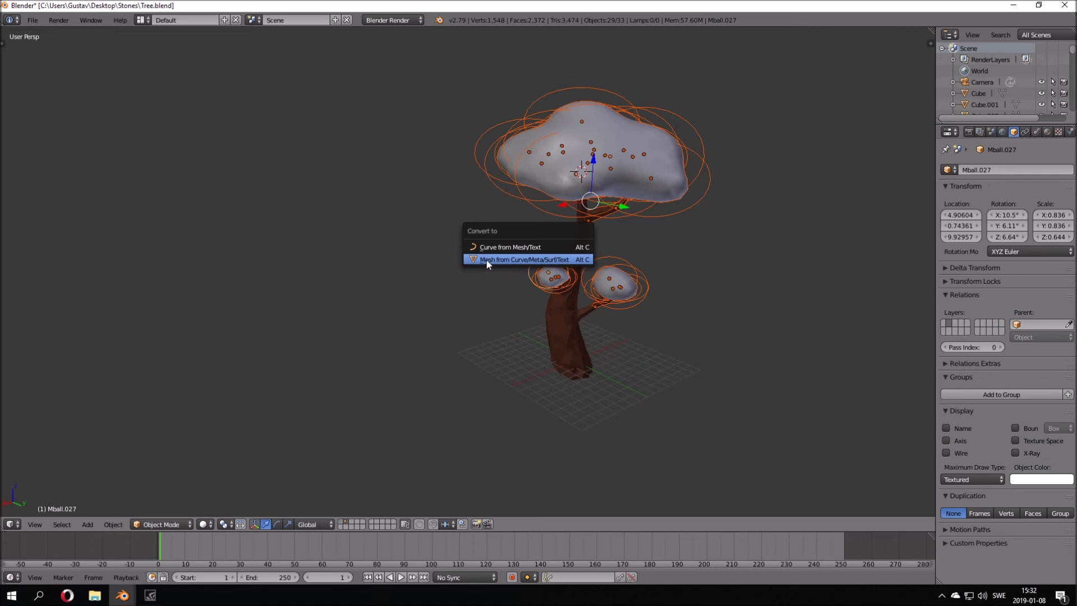
left_click(558, 258)
Check the converted foliage's mesh topology in Edit Mode, return to Object Mode and deselect all objects
middle_click_drag(587, 234, 581, 207)
key("Tab")
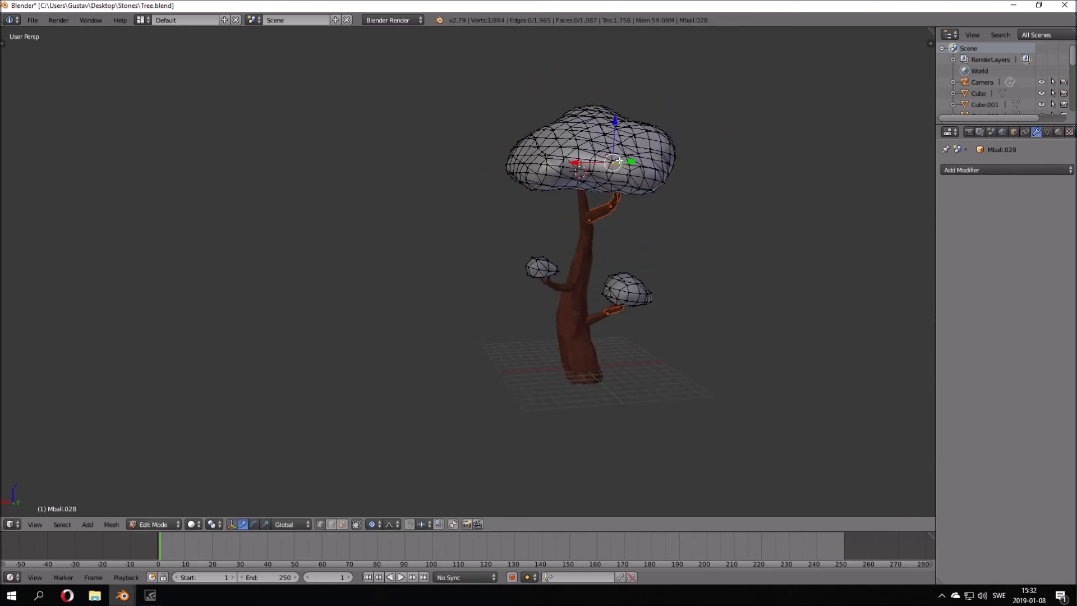
middle_click_drag(614, 169, 697, 152)
key("Tab")
right_click(568, 223)
key("a")
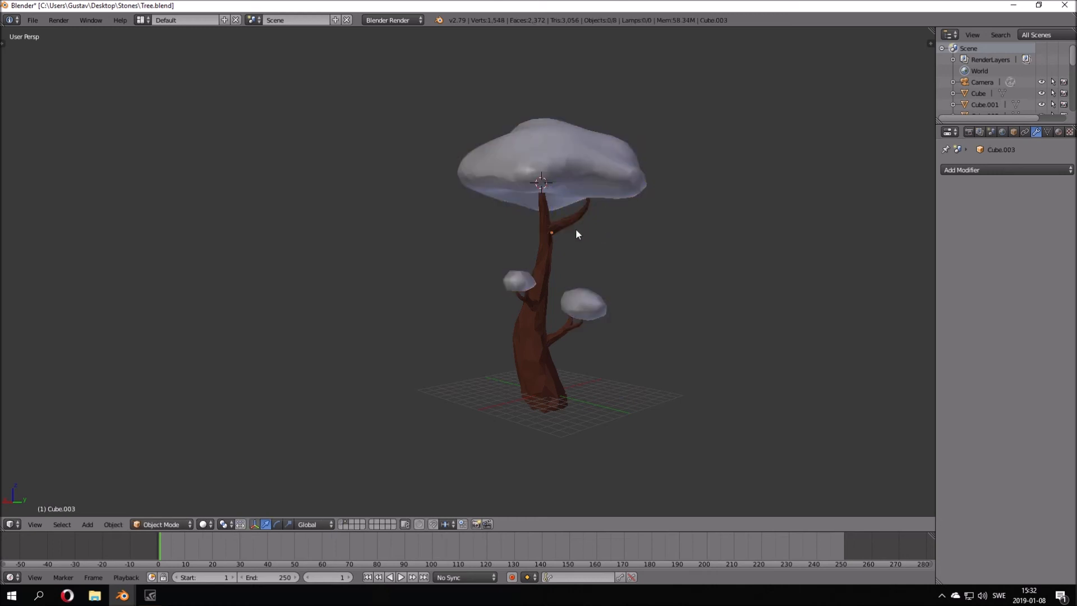
Examine the tree up close in rendered shading, and select the foliage mesh to view it from several angles
scroll(581, 228, "up", 5)
key("shift+z")
scroll(573, 222, "up", 3)
key("shift+z")
scroll(573, 222, "up", 2)
mouse_move(573, 220)
middle_mouse_down()
mouse_move(490, 216)
mouse_move(571, 206)
mouse_move(583, 228)
middle_mouse_up()
scroll(571, 202, "down", 2)
right_click(578, 149)
key("Tab")
scroll(568, 163, "up", 2)
key("Tab")
middle_click_drag(570, 141, 594, 209)
middle_click_drag(664, 194, 522, 178)
Select the entire foliage mesh in Edit Mode and shade its faces flat
key("t")
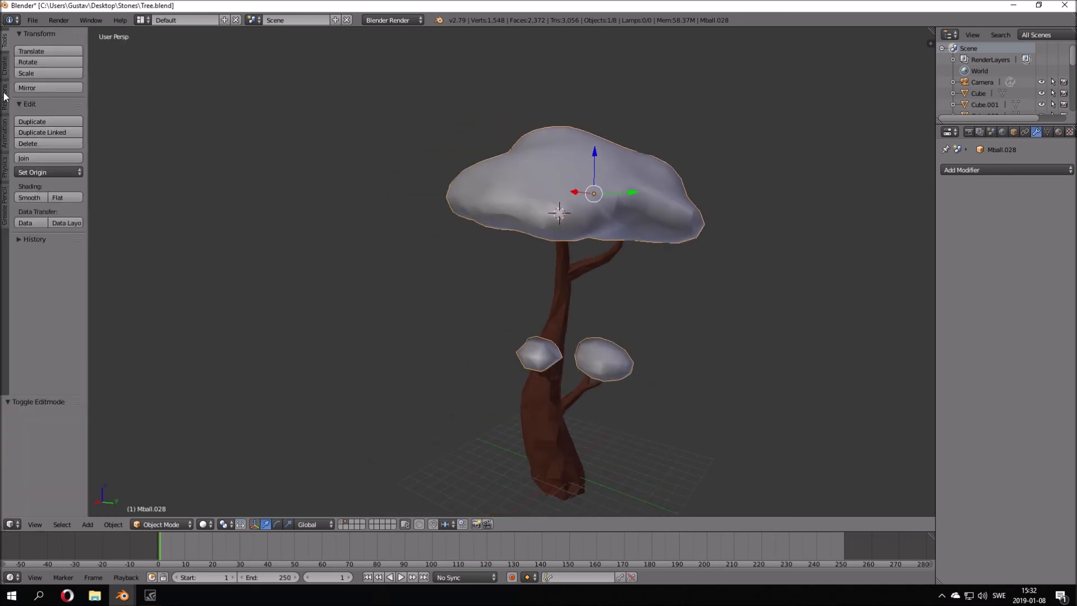
middle_click_drag(529, 150, 444, 123)
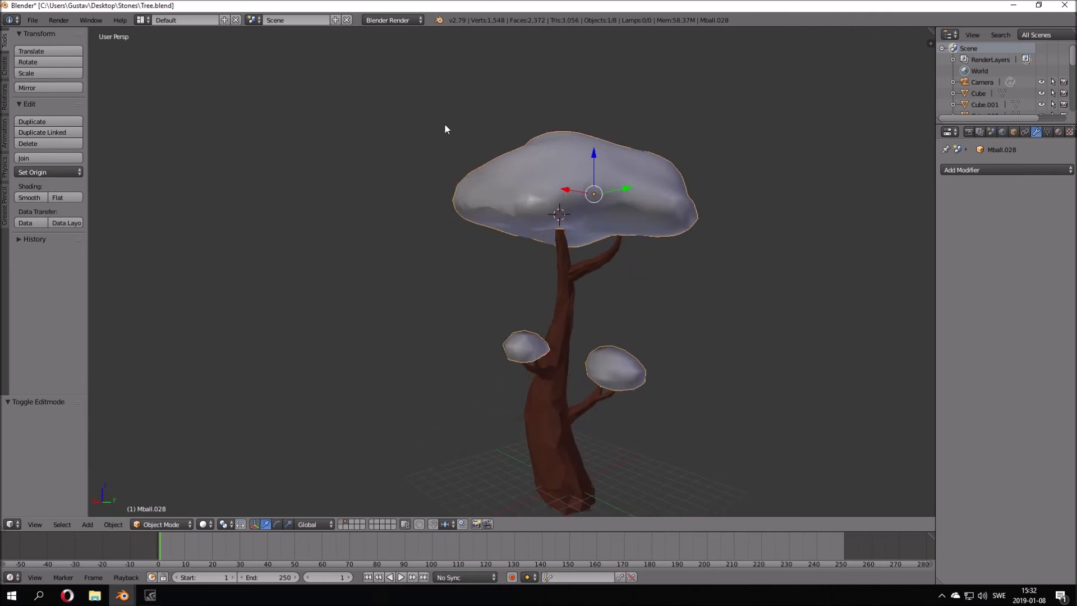
key("Tab")
middle_click_drag(588, 150, 630, 161)
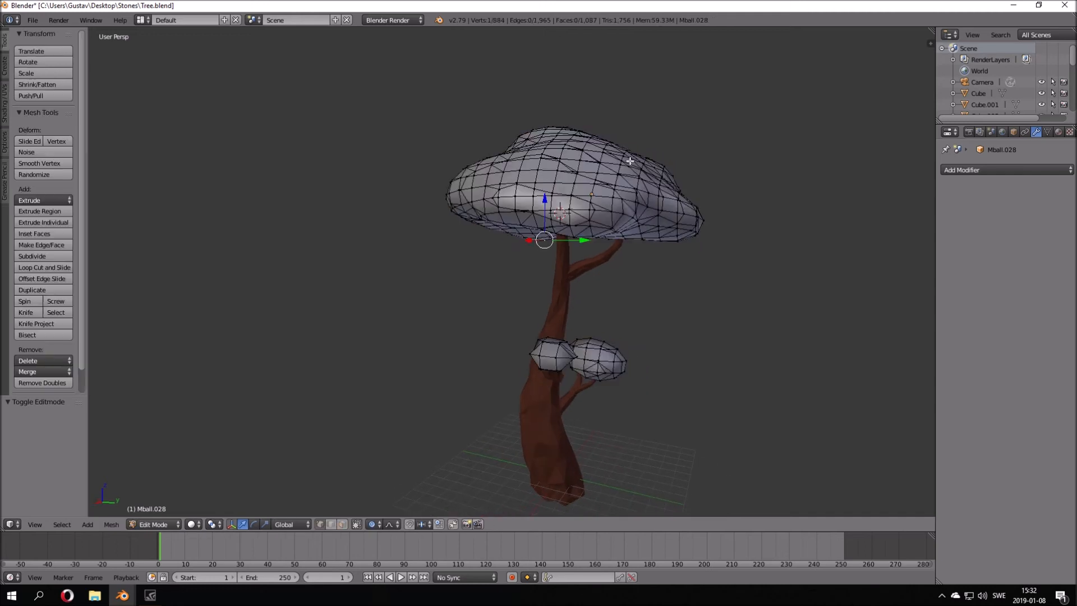
left_click(585, 204)
key("a")
key("a")
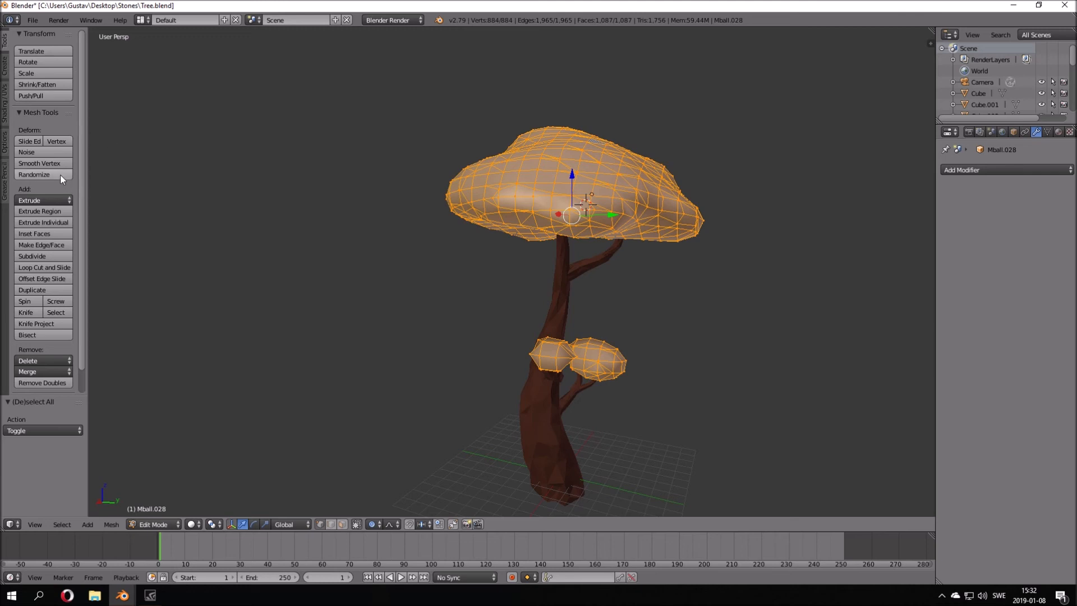
left_click(4, 120)
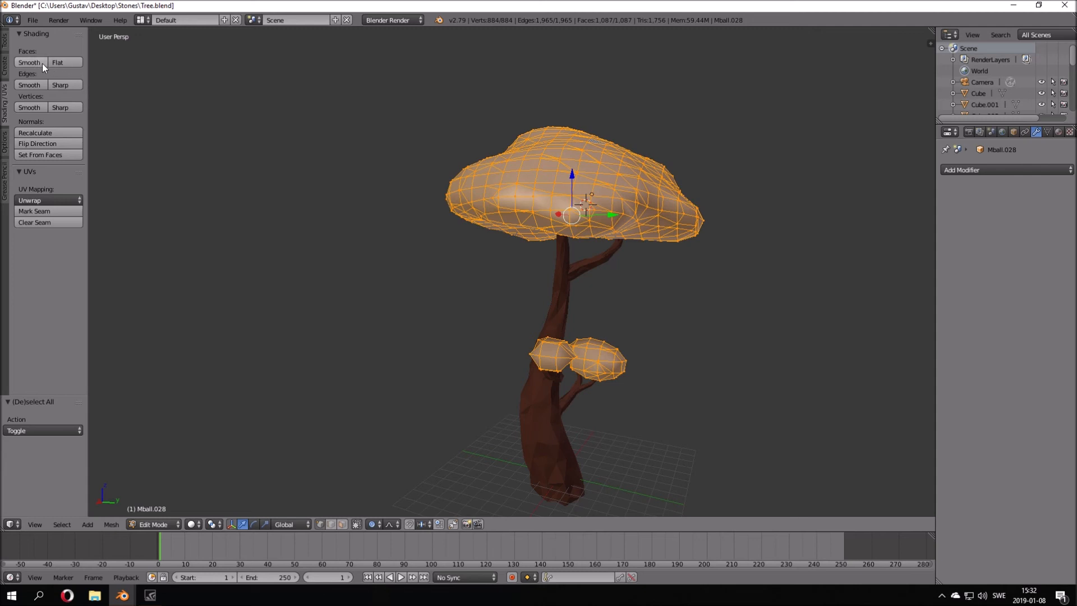
left_click(58, 62)
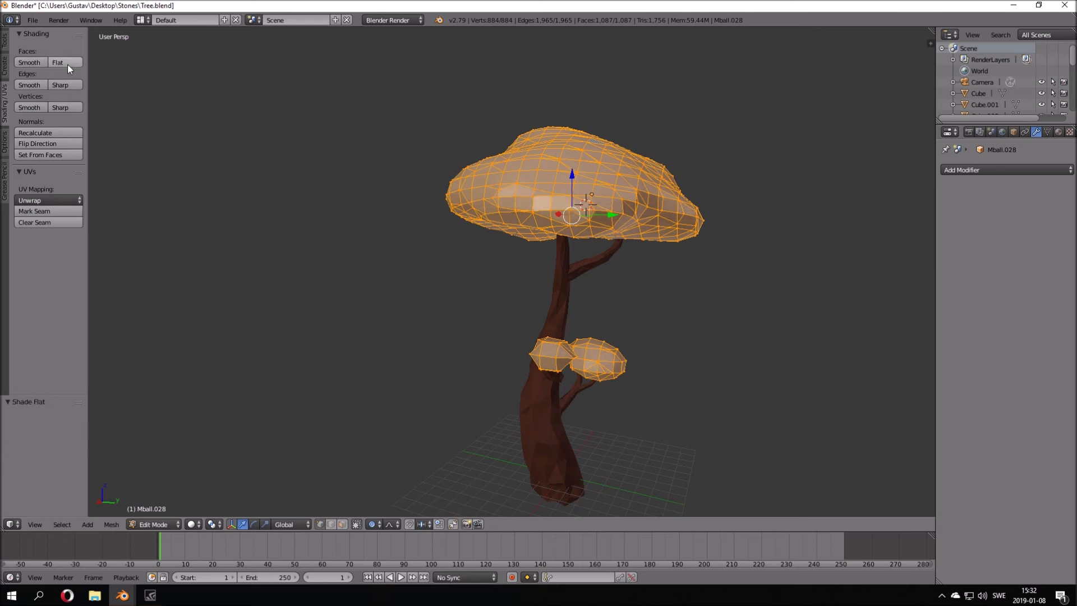
Compare smooth and flat shading on the foliage faces, finishing on flat
left_click(39, 64)
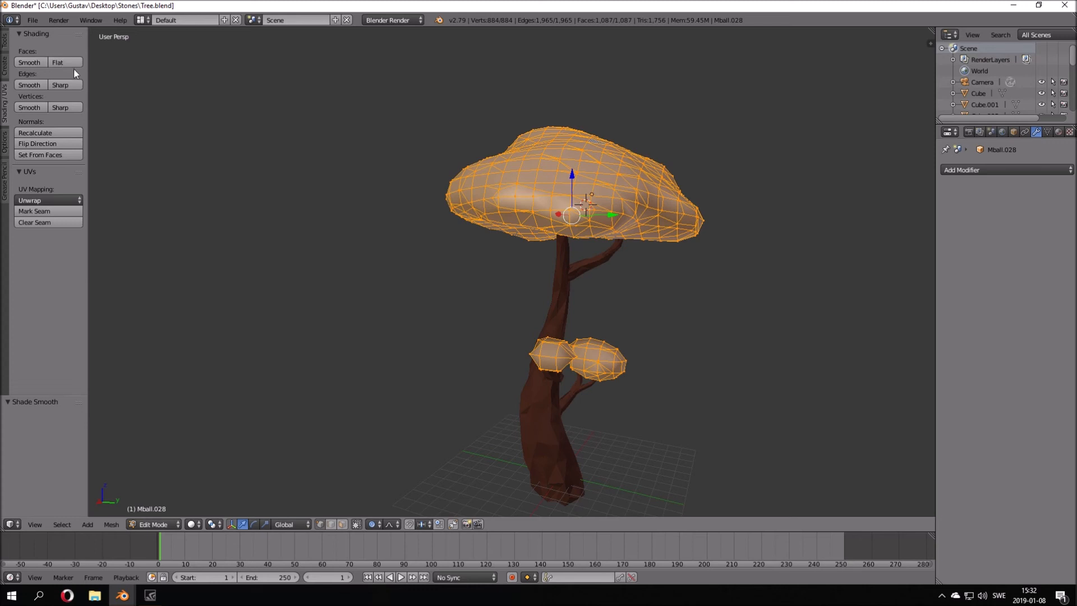
left_click(68, 63)
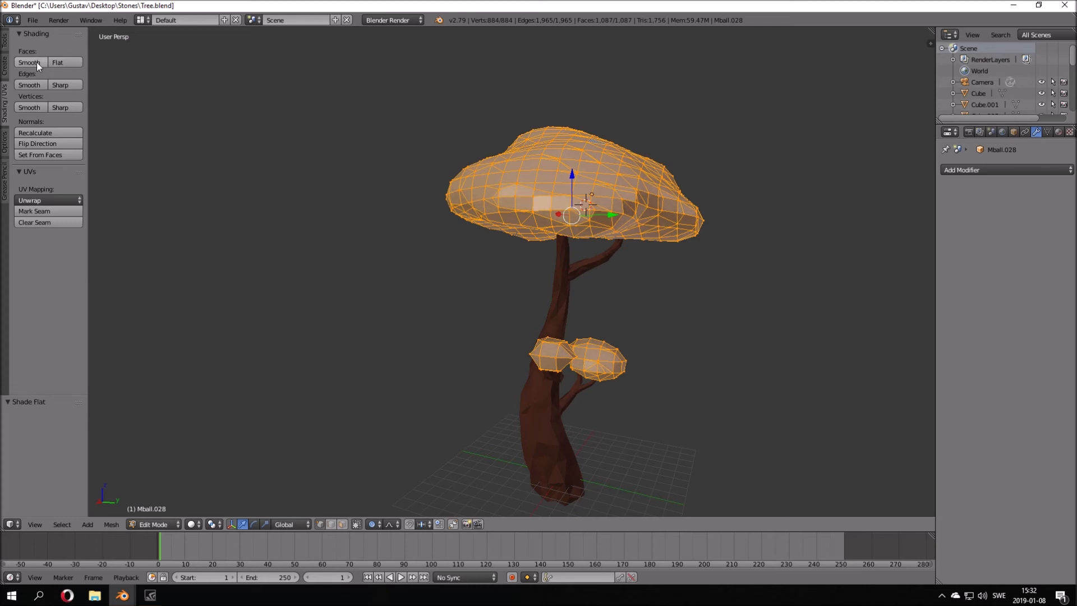
left_click(39, 65)
left_click(69, 62)
key("t")
Deselect the two side-branch clumps, turn off proportional editing and clear the remaining selection
middle_click_drag(622, 135, 615, 168)
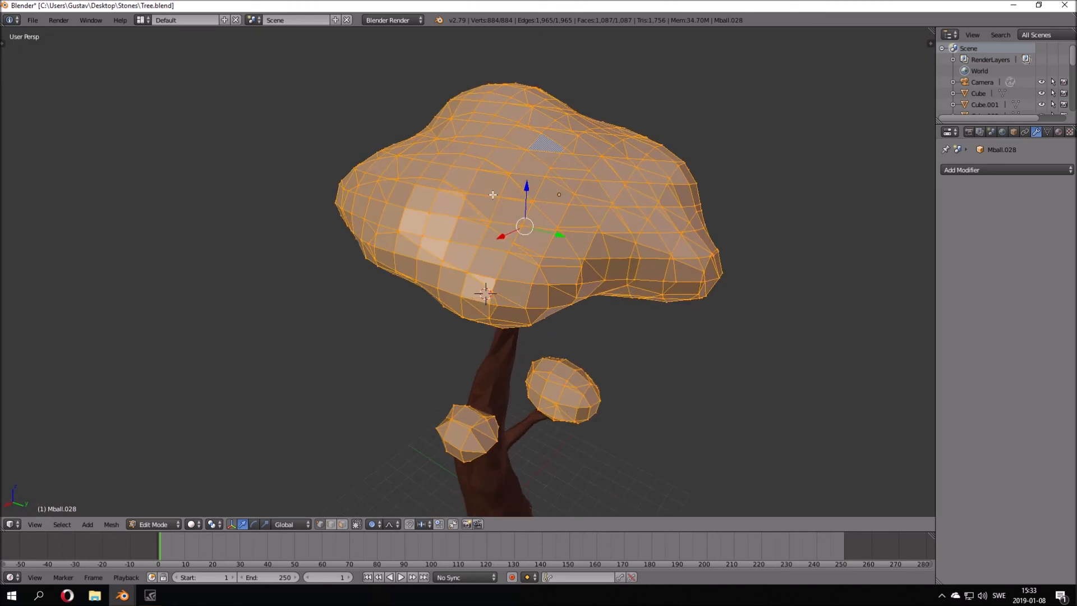
middle_click_drag(424, 186, 575, 119)
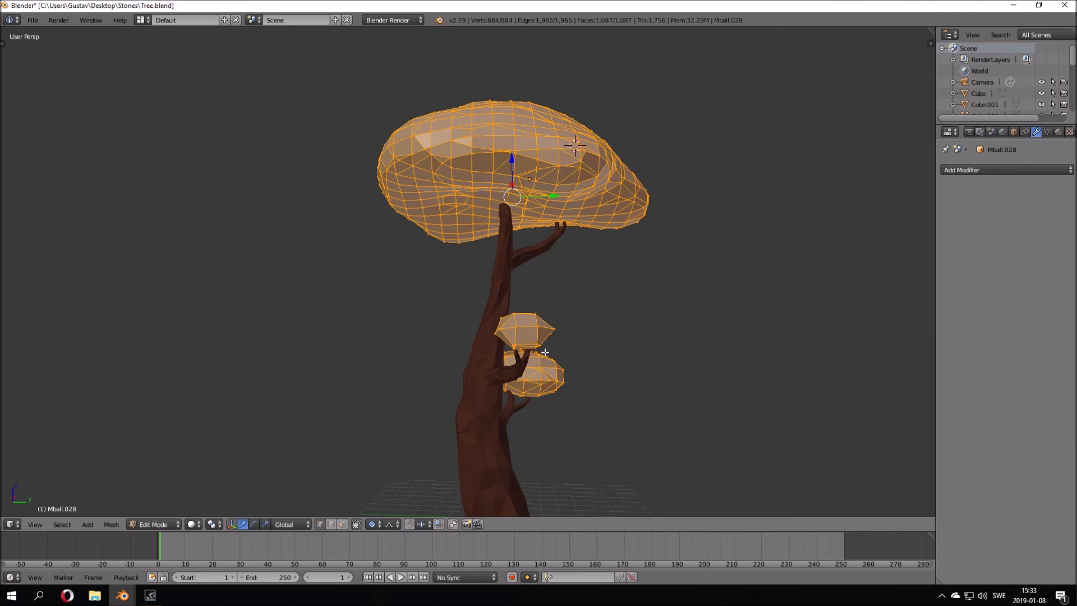
key("shift+l")
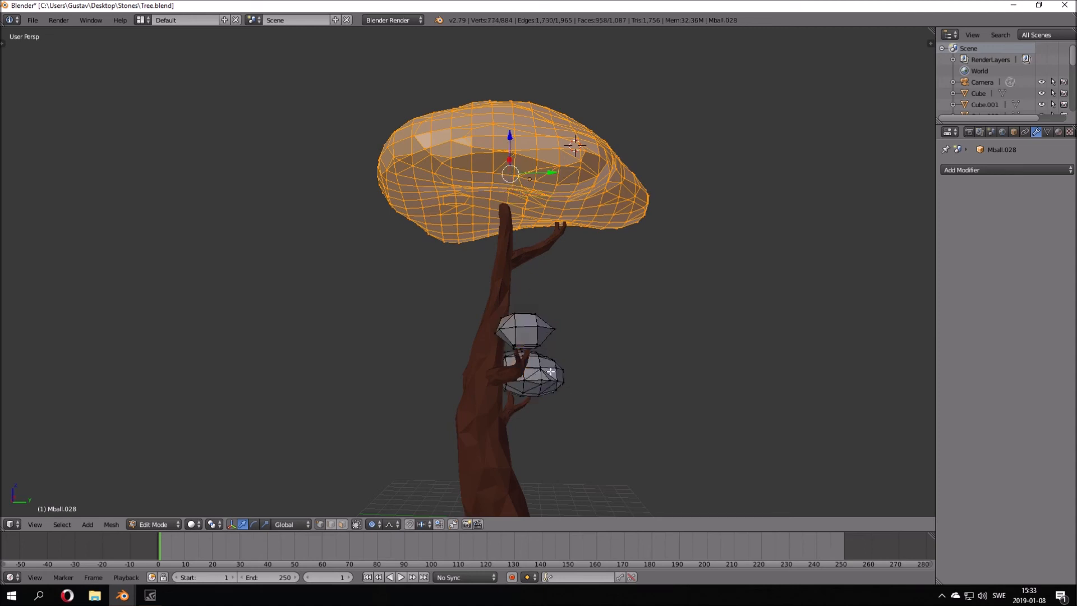
middle_click_drag(553, 370, 520, 376)
key("o")
middle_click_drag(592, 295, 613, 271)
key("a")
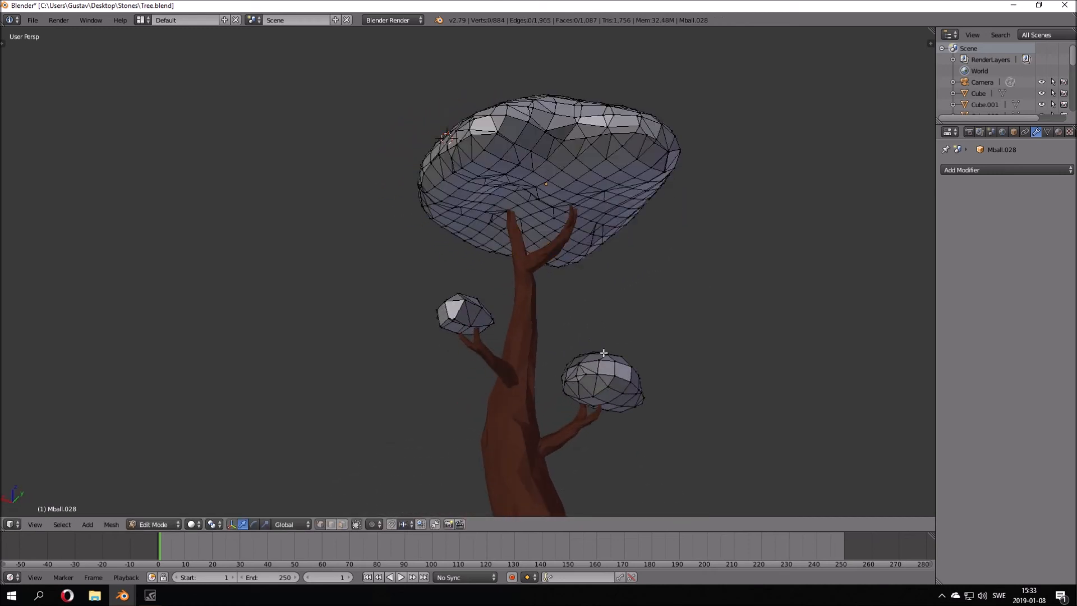
Try selecting the two side-branch foliage clumps as linked geometry, and clear the selection
key("l")
key("l")
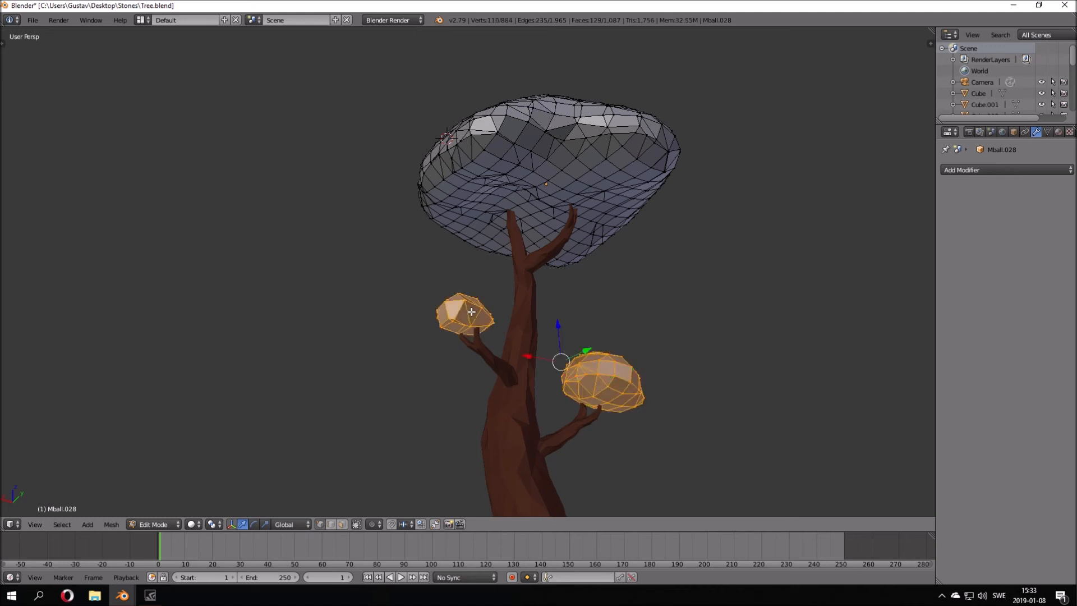
middle_click_drag(603, 402, 525, 437)
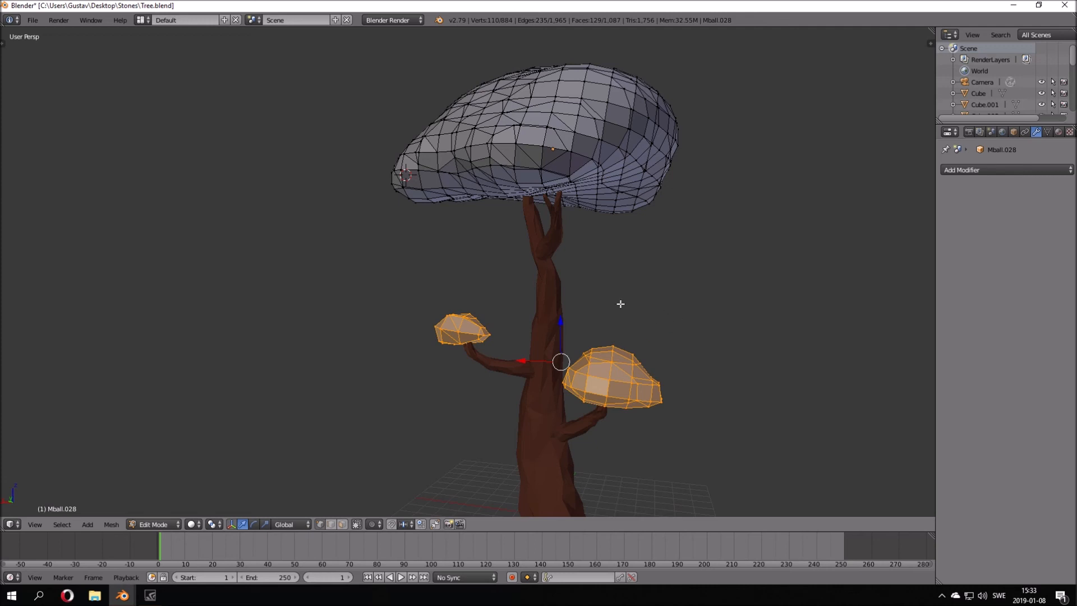
key("a")
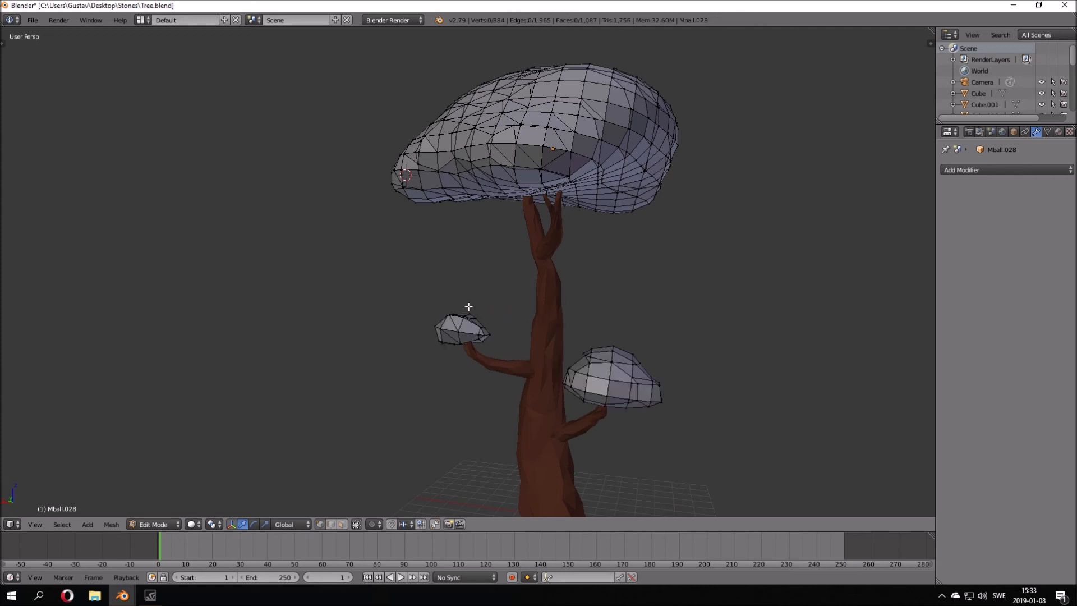
key("l")
key("ctrl+z")
key("ctrl+shift+z")
key("l")
key("a")
middle_click_drag(541, 297, 587, 280)
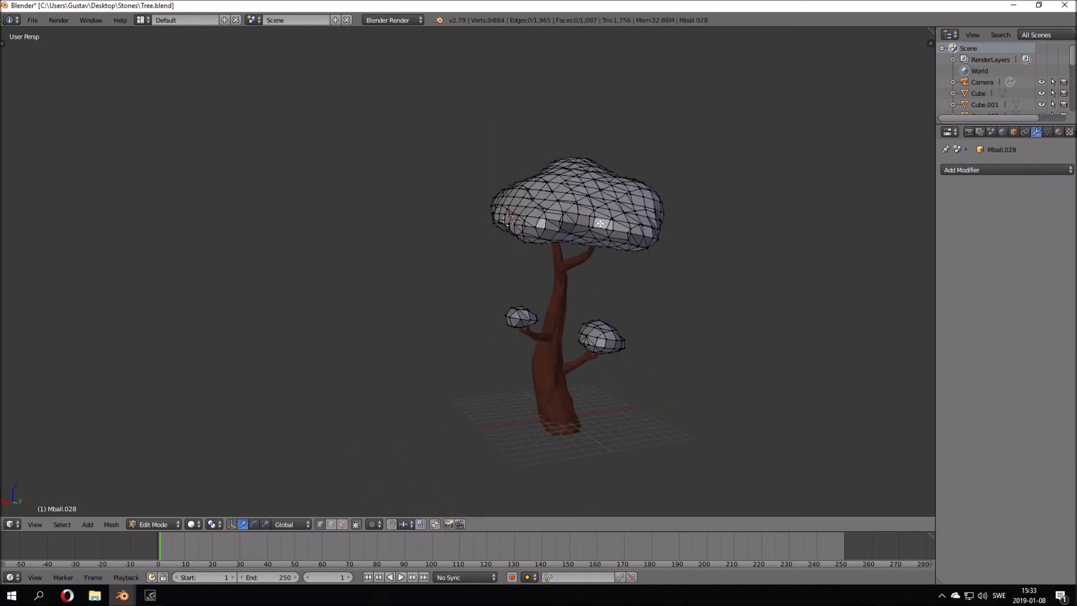
Add a new material to the foliage with an olive diffuse colour (R 0.260, G 0.227, B 0.032) and specular intensity 0, and preview it rendered
right_click(643, 197)
left_click(1058, 132)
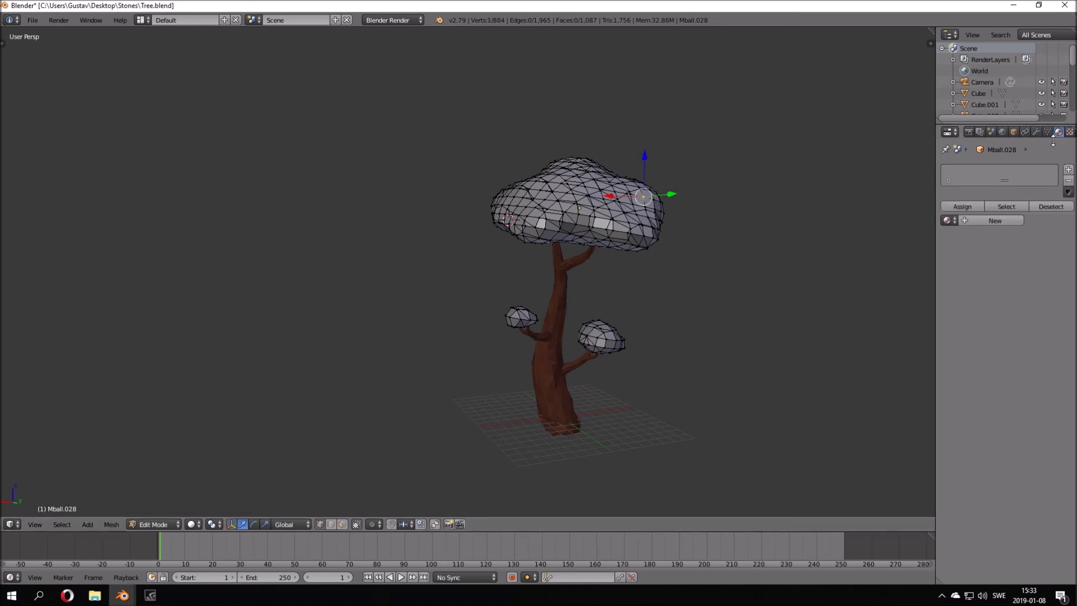
left_click(994, 221)
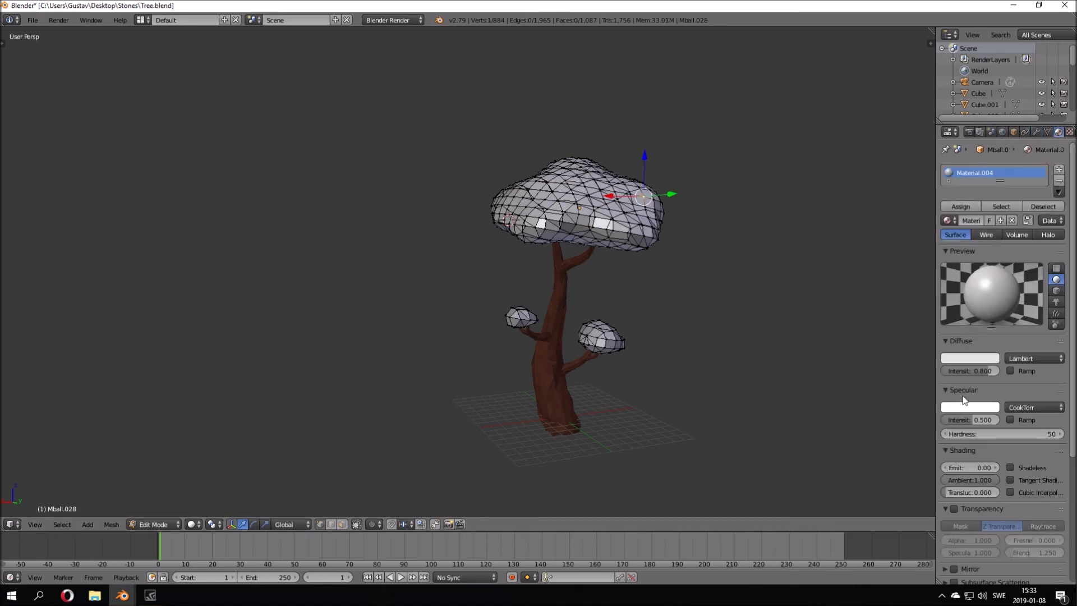
left_click(969, 358)
mouse_move(926, 252)
left_mouse_down()
mouse_move(915, 245)
mouse_move(916, 265)
left_mouse_up()
scroll(896, 256, "down", 2)
key("shift+z")
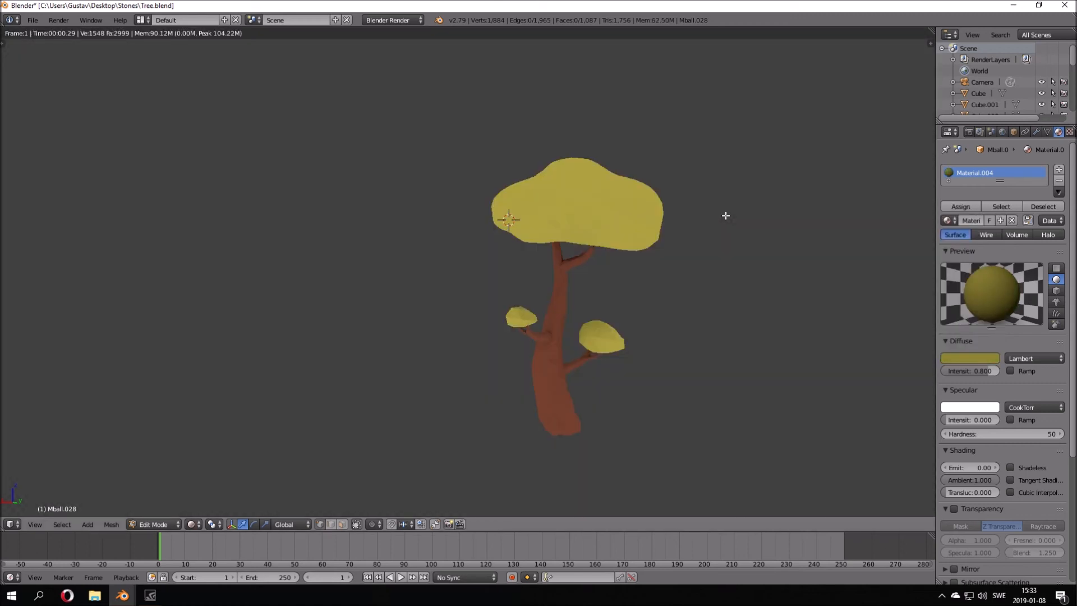
key("shift+z")
Change the foliage material's diffuse colour to leaf green, preview it in rendered shading and return to Object Mode
left_click(970, 358)
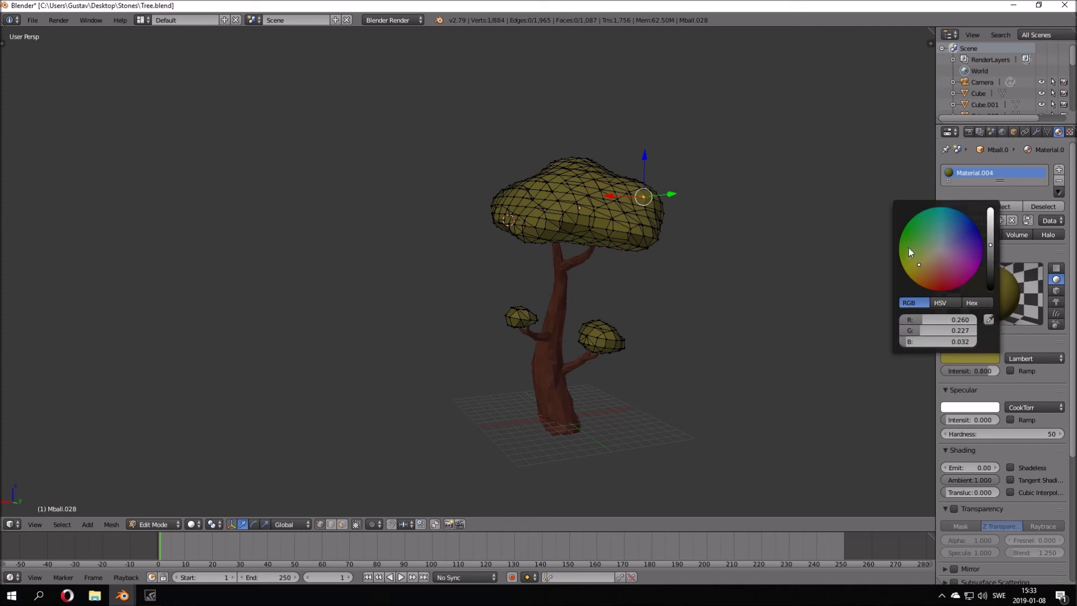
left_click_drag(907, 247, 911, 248)
key("shift+z")
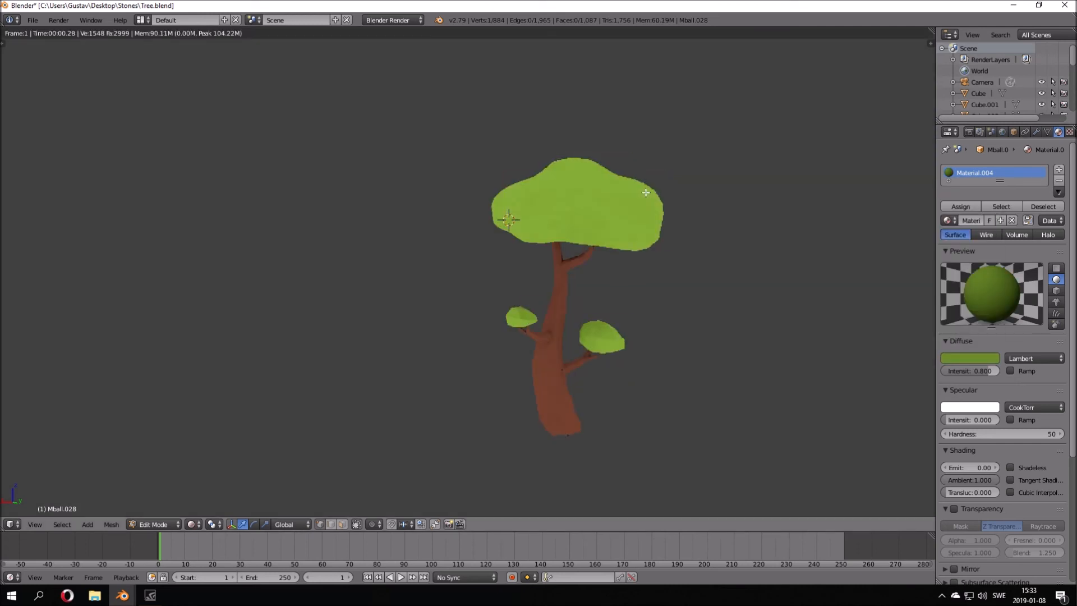
key("shift+z")
key("Tab")
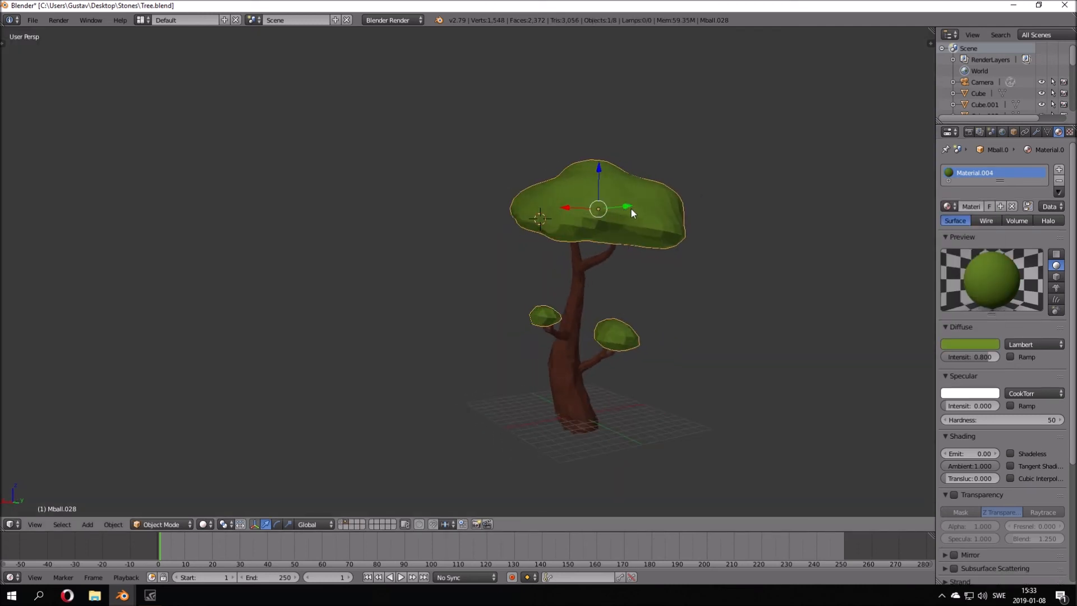
Preview the green foliage in rendered shading and inspect its faceted surface up close in solid shading
key("shift+z")
scroll(584, 213, "up", 2)
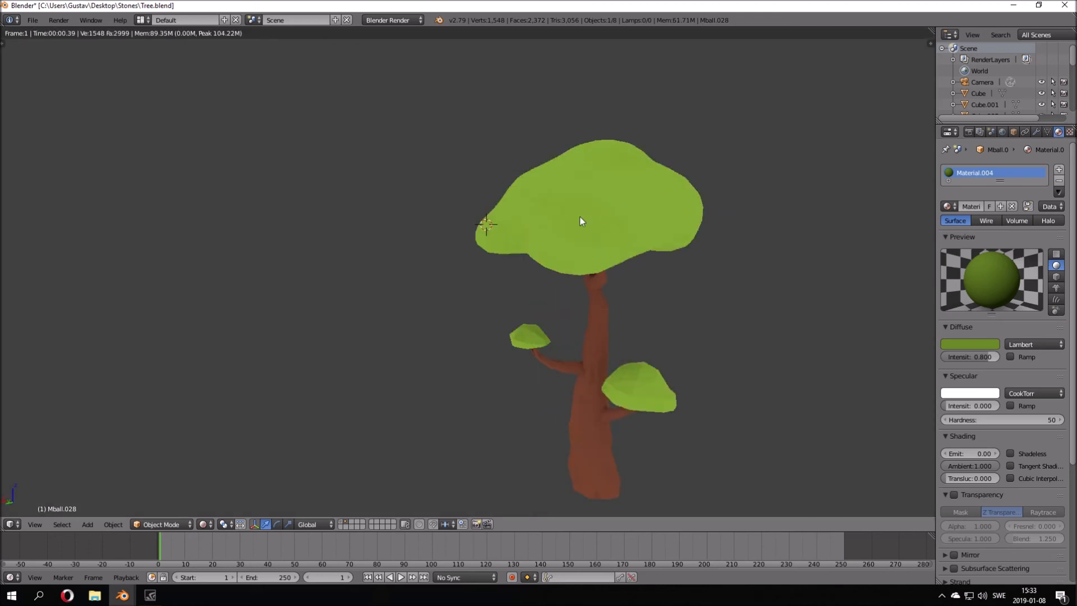
key("shift+z")
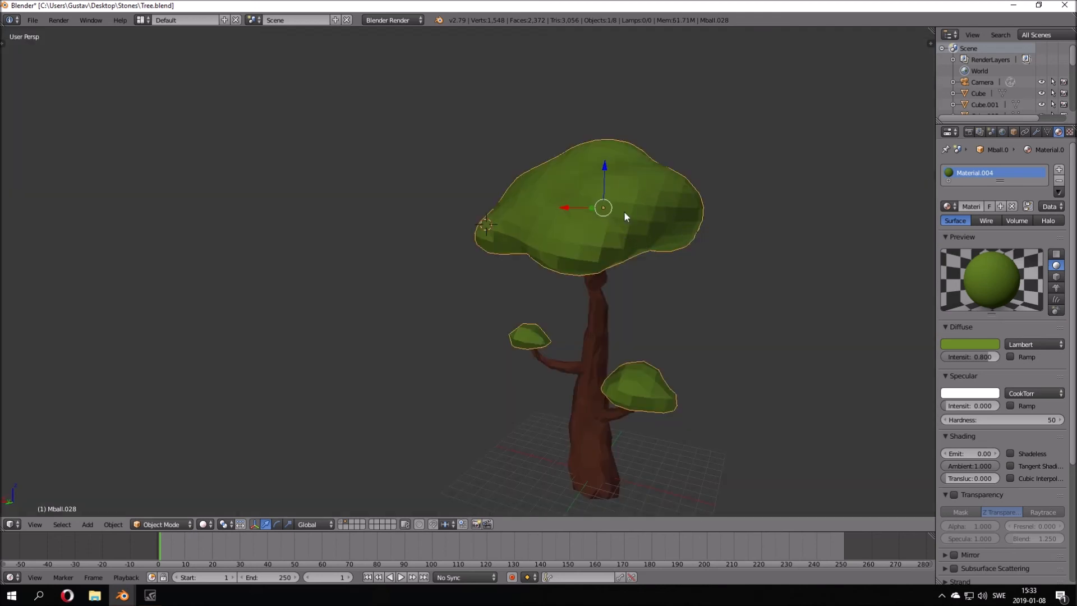
scroll(607, 207, "up", 2)
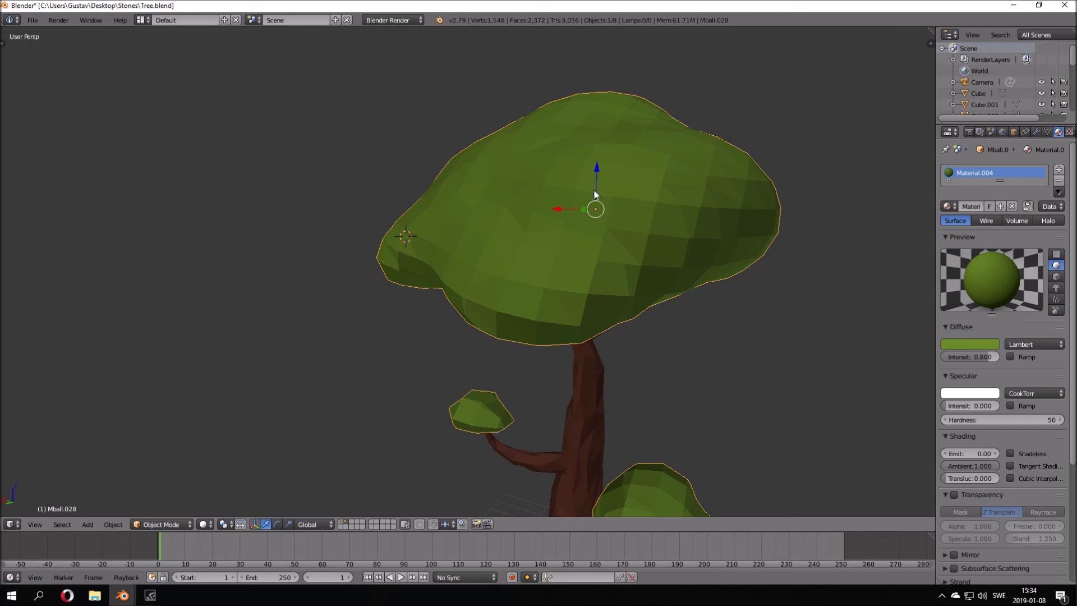
Try a Triangulate modifier on the foliage mesh, inspect its effect in both modes and remove the modifier
key("Tab")
scroll(601, 189, "down", 3)
key("a")
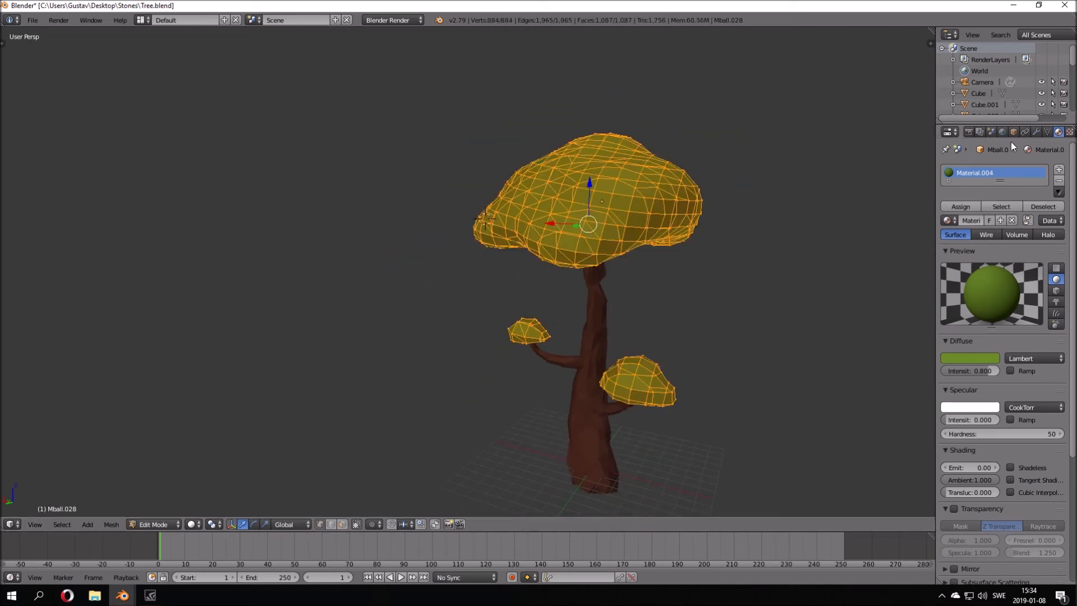
left_click(1035, 132)
left_click(987, 170)
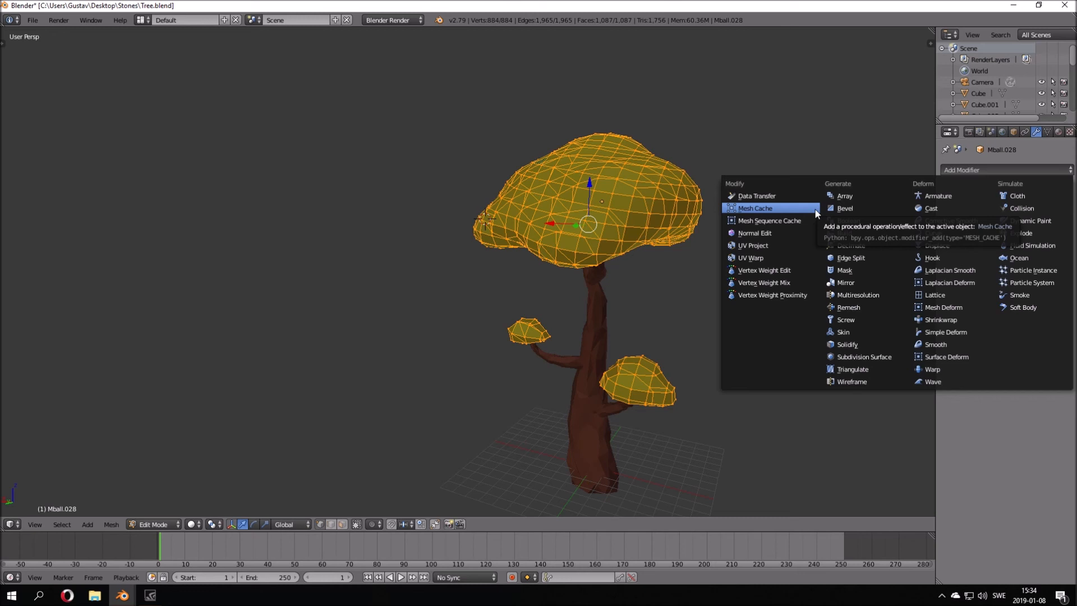
left_click(853, 371)
scroll(627, 242, "up", 3)
middle_click_drag(622, 233, 584, 249)
scroll(747, 263, "up", 2)
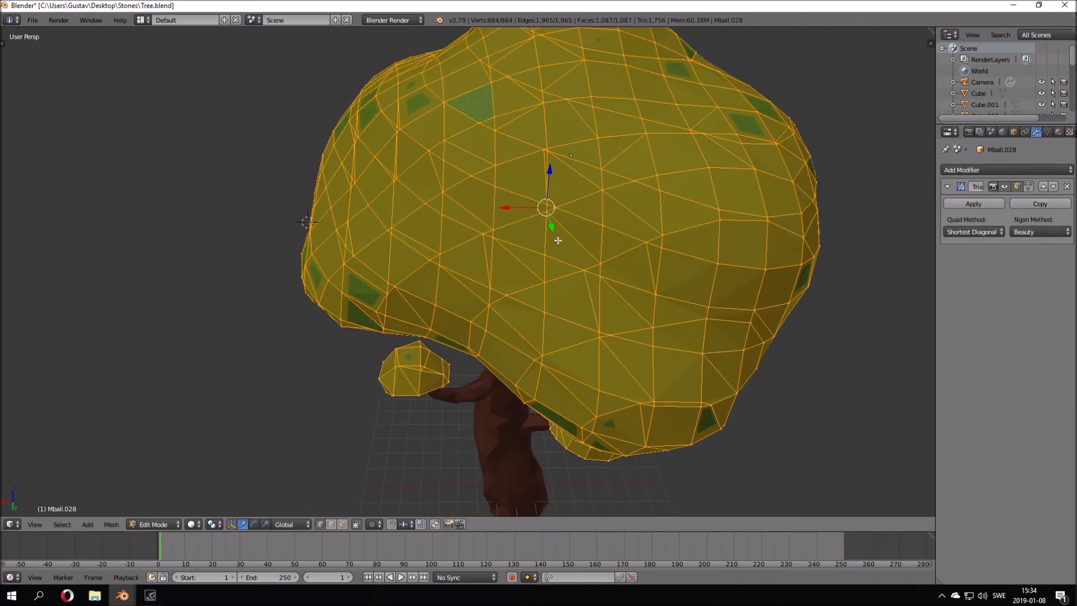
key("Tab")
middle_click_drag(678, 309, 624, 220)
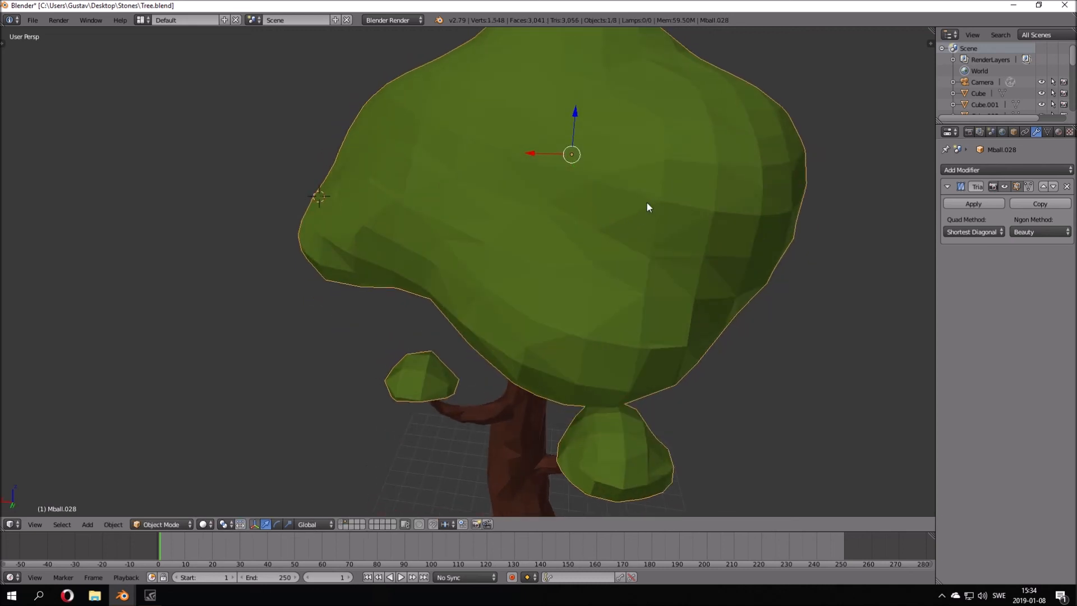
left_click(1066, 187)
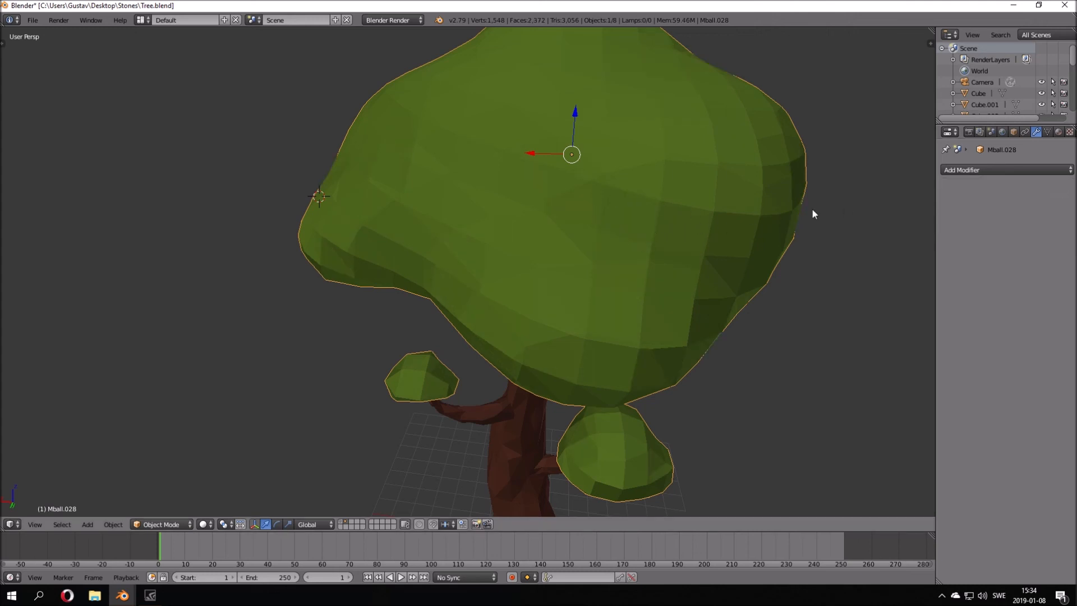
Triangulate the foliage with a Triangulate modifier, apply it in Object Mode and inspect the resulting mesh in Edit Mode
left_click(1005, 170)
left_click(862, 370)
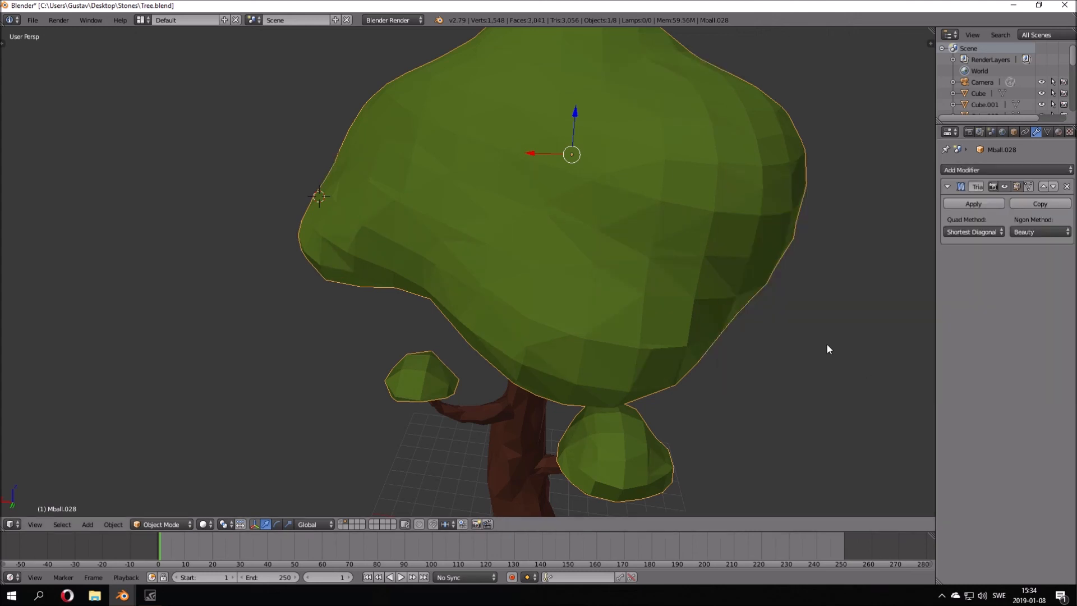
key("Tab")
key("Tab")
left_click(968, 203)
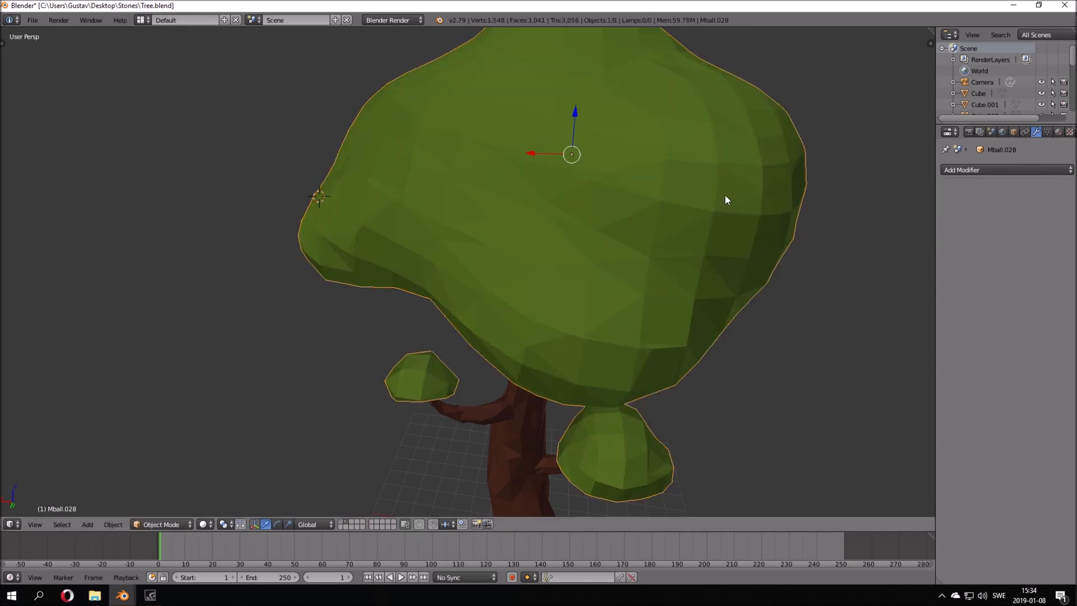
key("Tab")
middle_click_drag(725, 194, 725, 166)
scroll(725, 167, "down", 5)
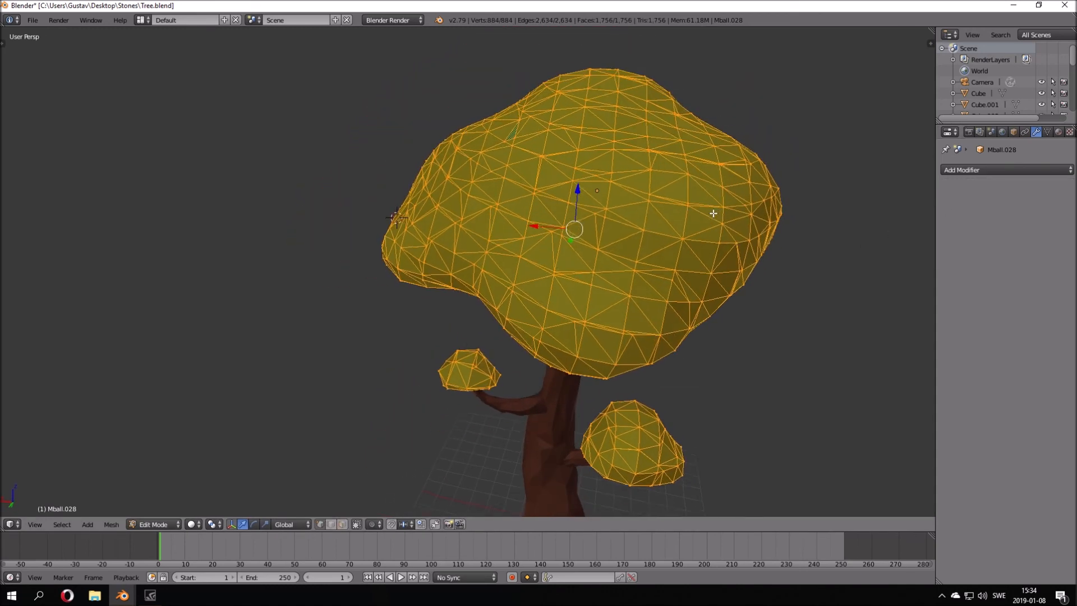
Add a Decimate modifier to the foliage, return to Object Mode and reduce the collapse ratio to about 0.188
left_click(1001, 170)
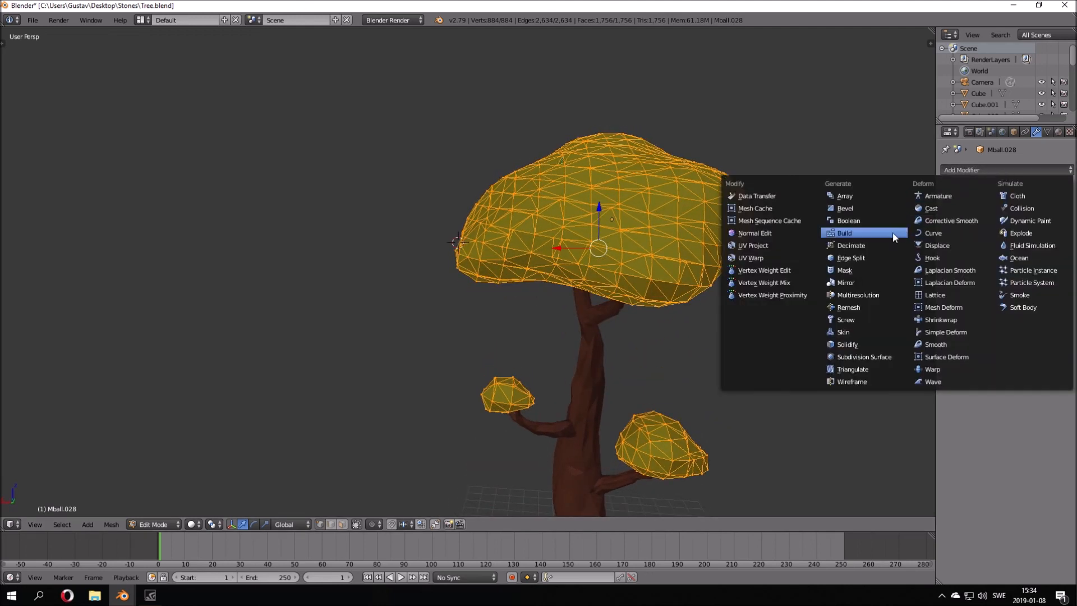
left_click(980, 170)
left_click(880, 248)
left_click_drag(1057, 232, 984, 232)
key("Tab")
middle_click_drag(783, 240, 847, 235)
left_click_drag(967, 231, 1071, 231)
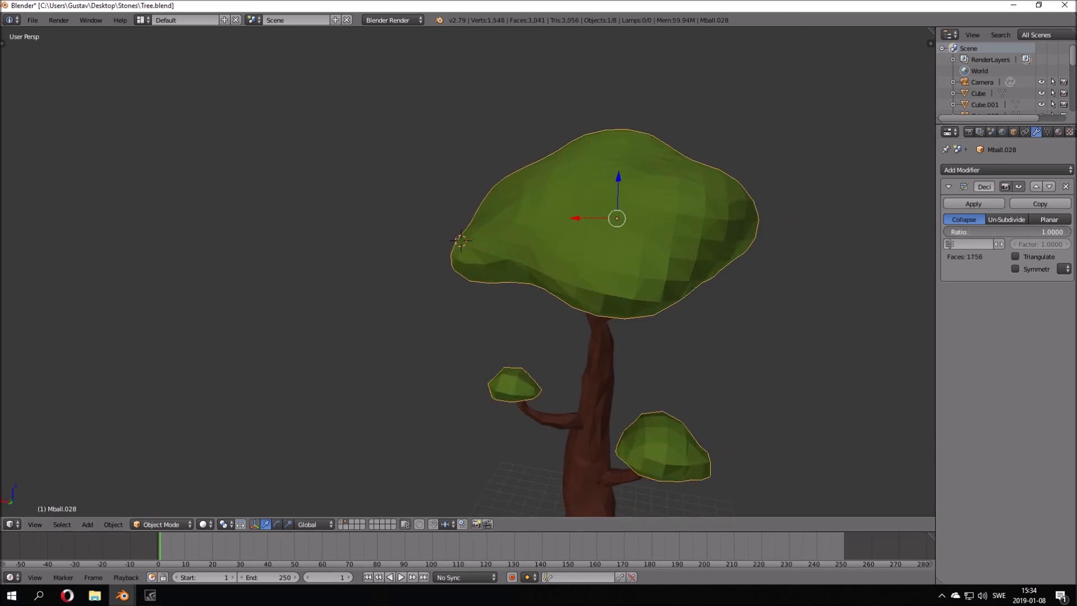
left_click_drag(1070, 231, 971, 231)
Preview the decimated foliage in rendered shading and apply the Decimate modifier
key("shift+z")
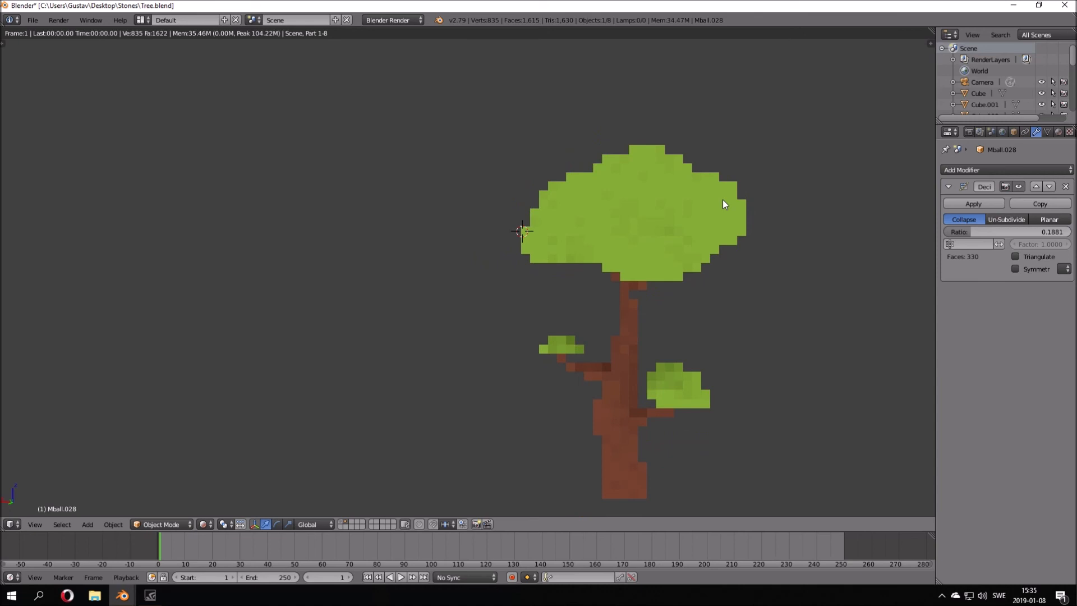
key("shift+z")
mouse_move(825, 187)
middle_mouse_down()
mouse_move(805, 185)
mouse_move(842, 237)
mouse_move(800, 144)
mouse_move(730, 175)
mouse_move(751, 177)
mouse_move(733, 233)
mouse_move(774, 219)
mouse_move(668, 195)
mouse_move(720, 214)
middle_mouse_up()
left_click(1002, 203)
key("shift+z")
key("shift+z")
Deselect the foliage and preview the whole low-poly tree in rendered shading
scroll(771, 220, "down", 2)
key("shift+a")
key("a")
mouse_move(716, 137)
middle_mouse_down()
mouse_move(728, 166)
mouse_move(752, 153)
mouse_move(791, 166)
mouse_move(745, 176)
mouse_move(791, 139)
mouse_move(846, 132)
mouse_move(767, 192)
mouse_move(701, 209)
middle_mouse_up()
key("shift+z")
key("shift+z")
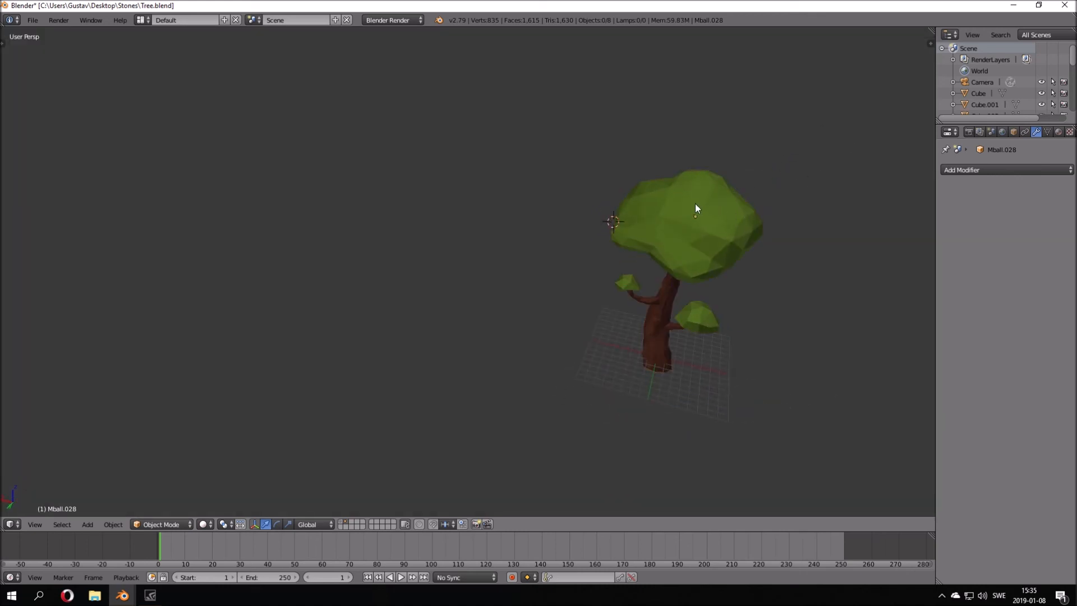
Add a Sun lamp and move it above the tree to about X 2.81, Y 17.70, Z 32.88
key("shift+a")
mouse_move(726, 291)
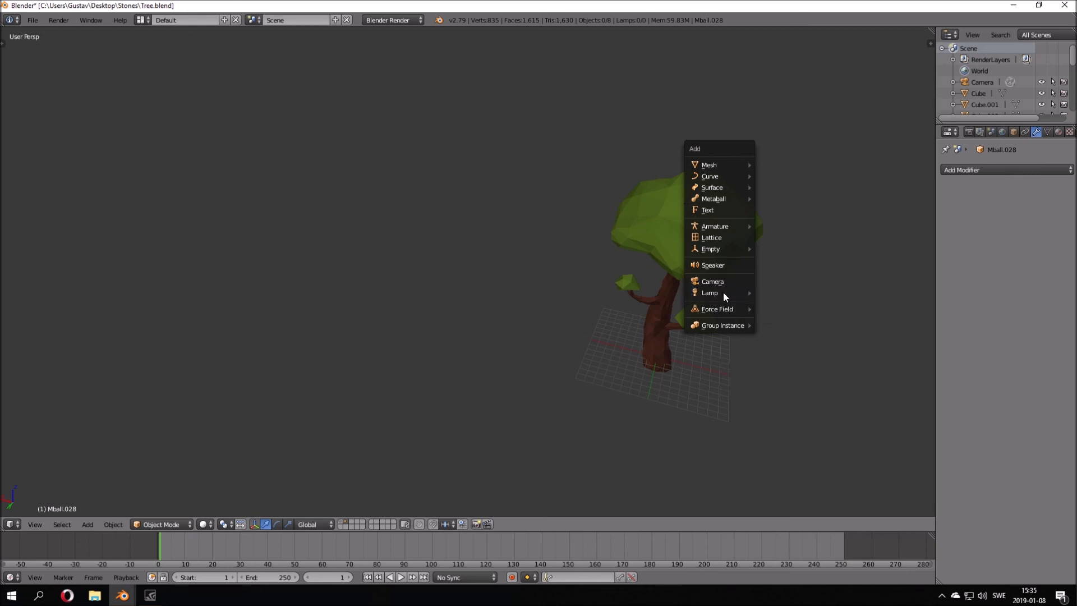
left_click(777, 303)
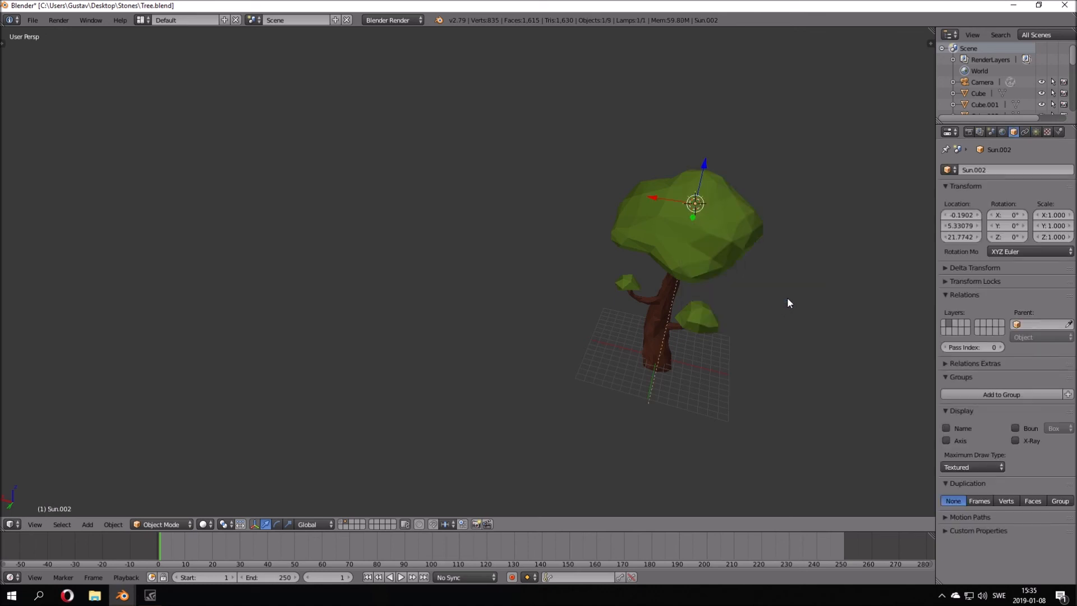
middle_click_drag(787, 303, 722, 261)
key("g")
left_click(738, 238)
Rotate the sun lamp to -40° about X and about -20.9° about Z so it points towards the tree
key("r")
right_click(816, 148)
middle_click_drag(814, 151, 739, 221)
key("x")
key("r")
key("x")
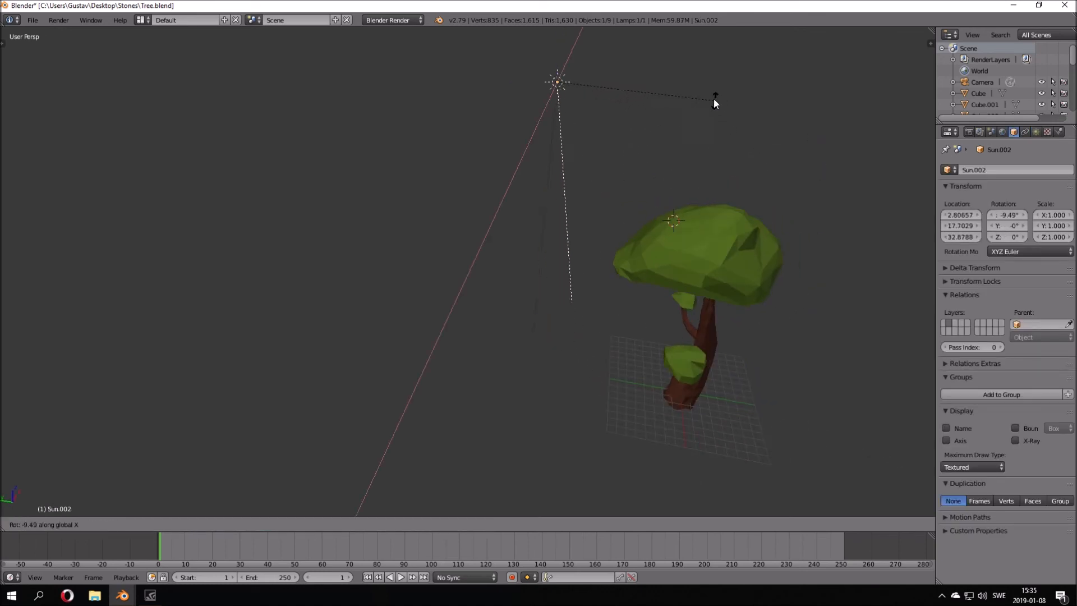
left_click(651, 42)
middle_click_drag(652, 42, 843, 154)
key("r")
key("z")
left_click(772, 232)
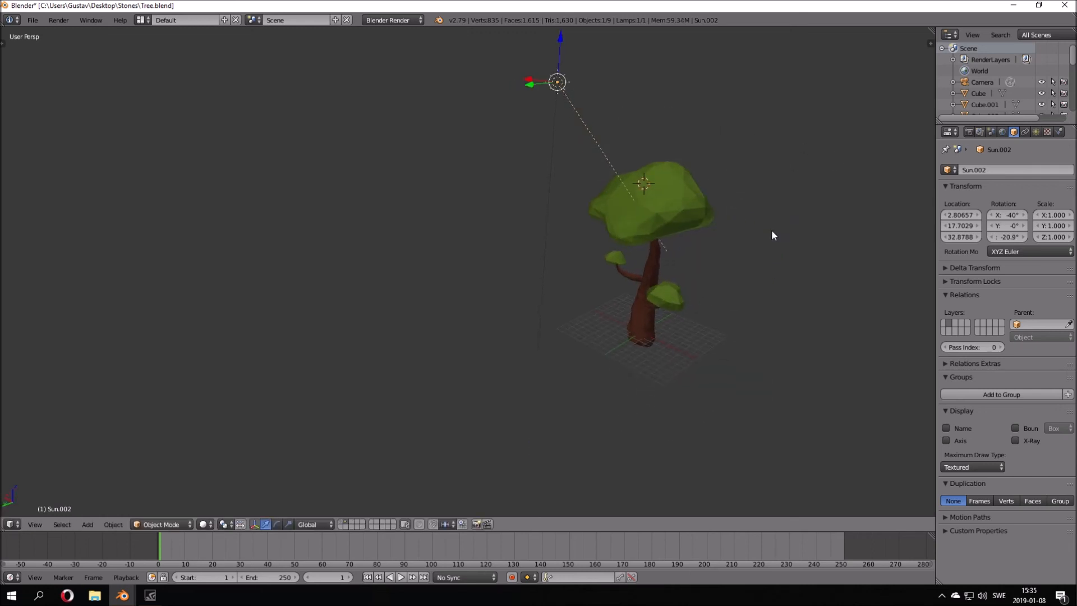
Move the sun lamp to about X 5.81, Y 17.65, Z 32.00
middle_click_drag(771, 230, 792, 185)
key("g")
left_click(759, 194)
Preview the sun-lit tree in rendered shading and examine how the light falls on the foliage
key("shift+z")
mouse_move(688, 218)
middle_mouse_down()
mouse_move(657, 245)
mouse_move(547, 285)
mouse_move(566, 250)
middle_mouse_up()
key("shift+z")
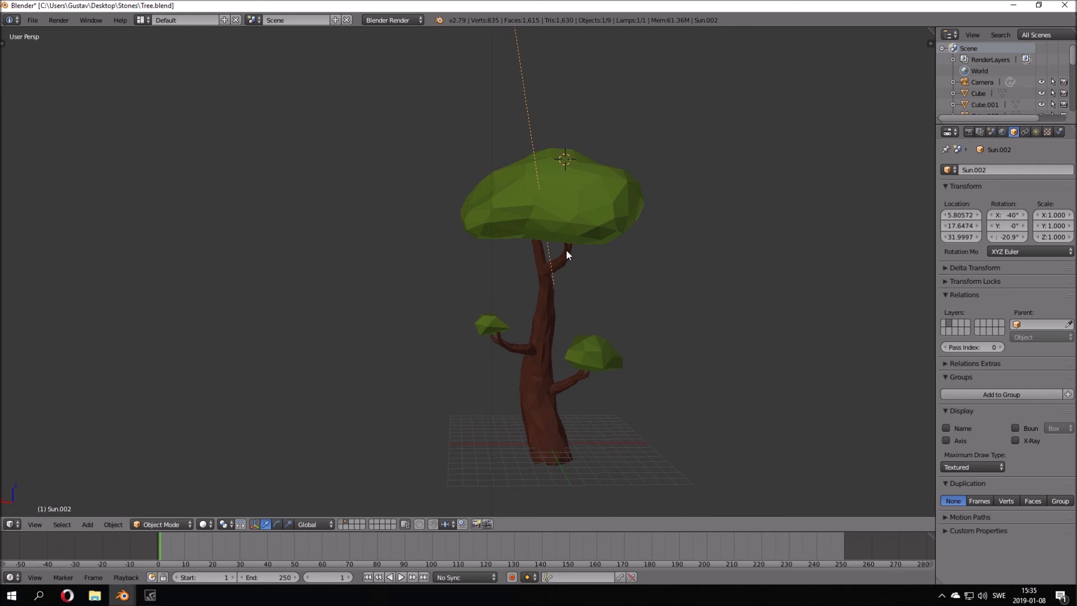
key("shift+a")
mouse_move(549, 254)
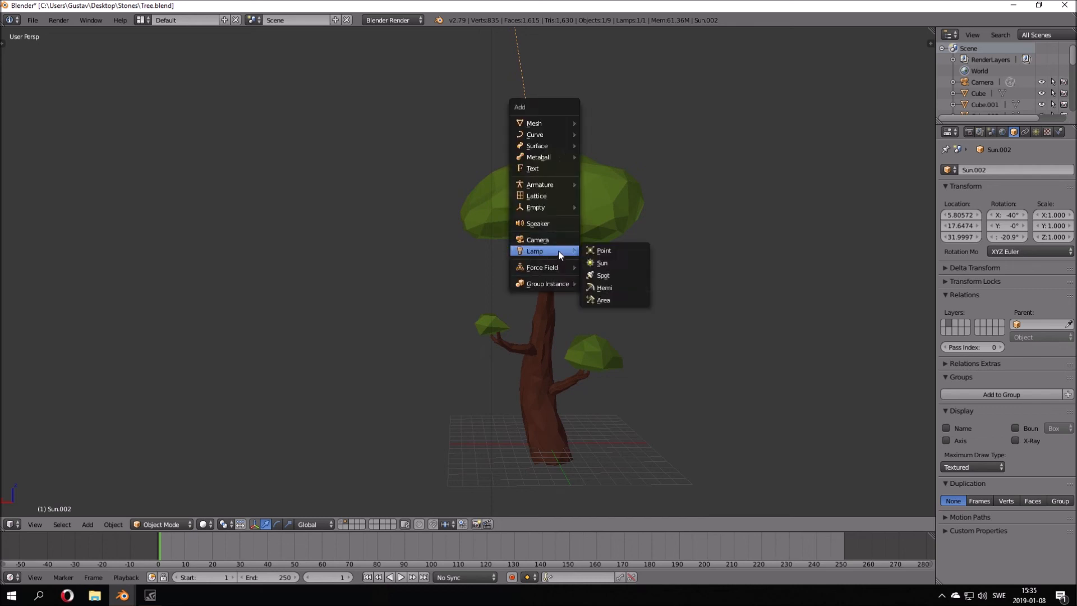
scroll(591, 258, "down", 3)
key("shift+z")
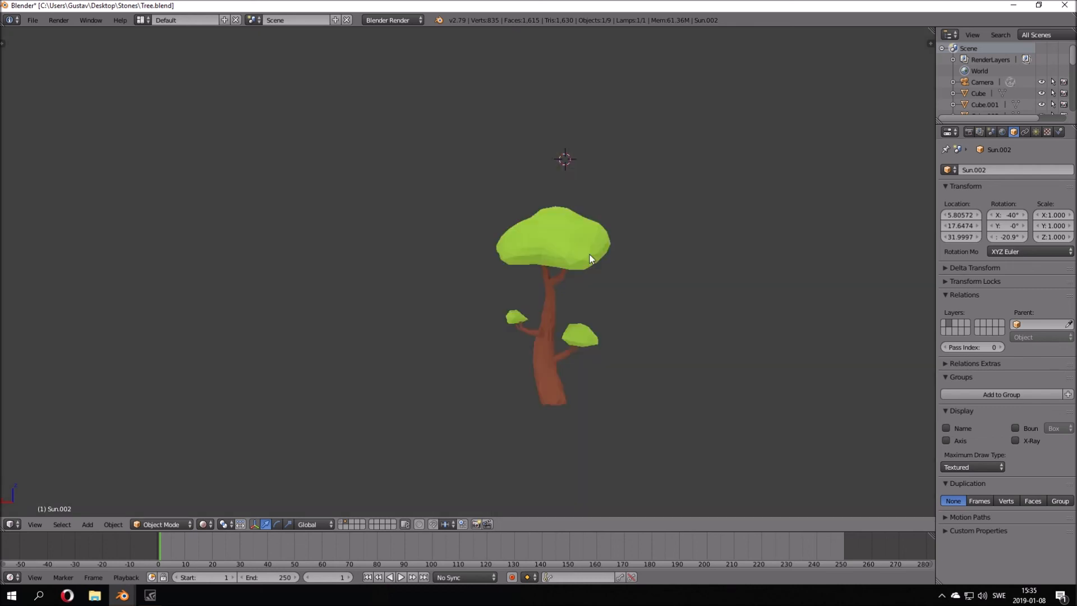
scroll(590, 258, "up", 2)
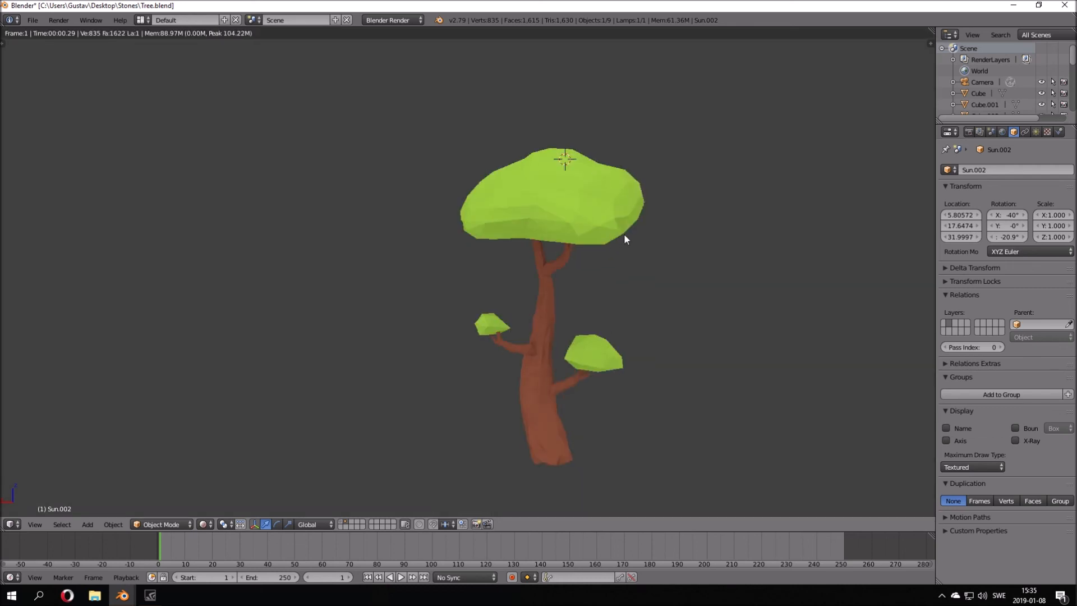
Turn off the world's Ambient Occlusion, Environment Lighting and Indirect Lighting to compare the render, and turn all three back on
left_click(1002, 133)
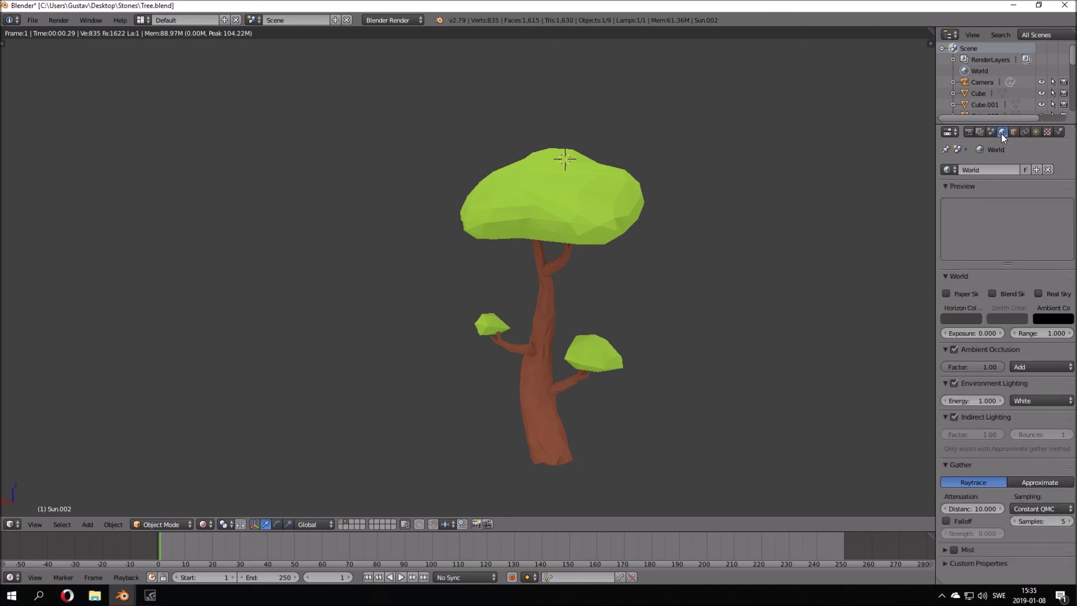
left_click(954, 350)
left_click(954, 383)
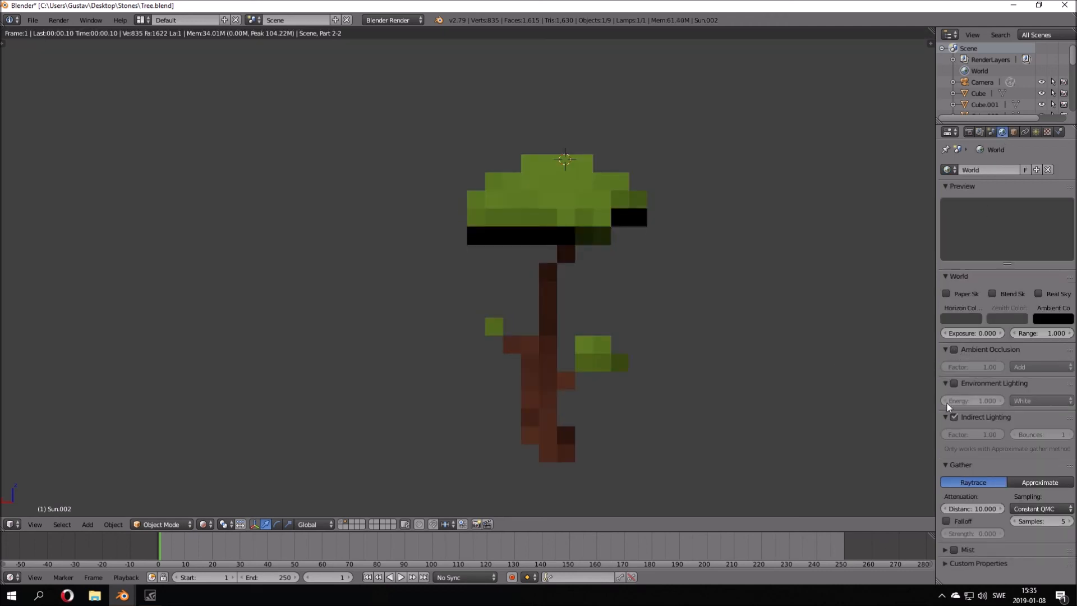
left_click(954, 416)
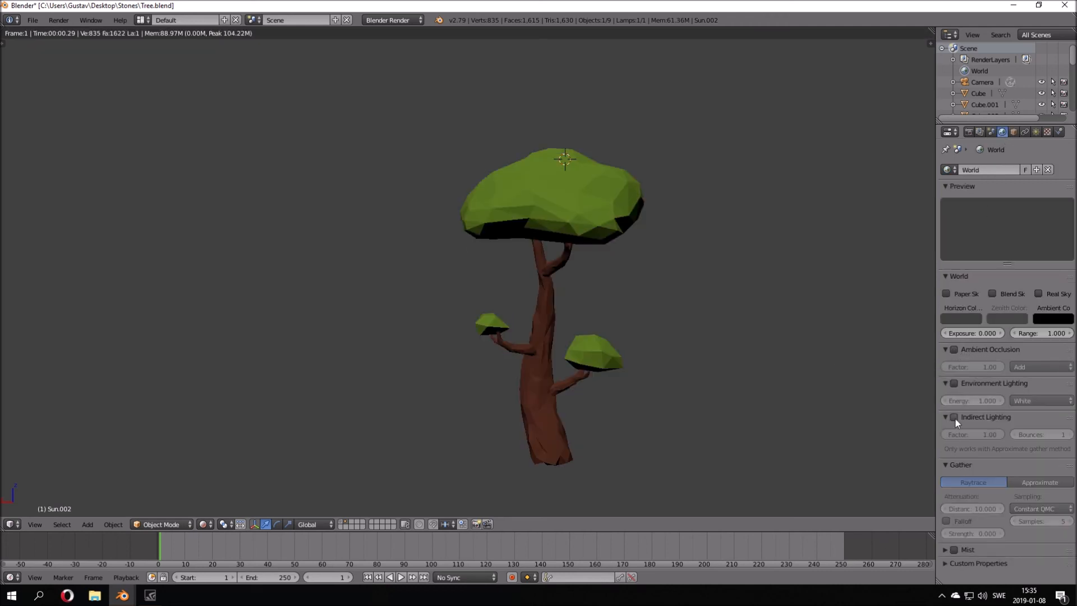
left_click(953, 350)
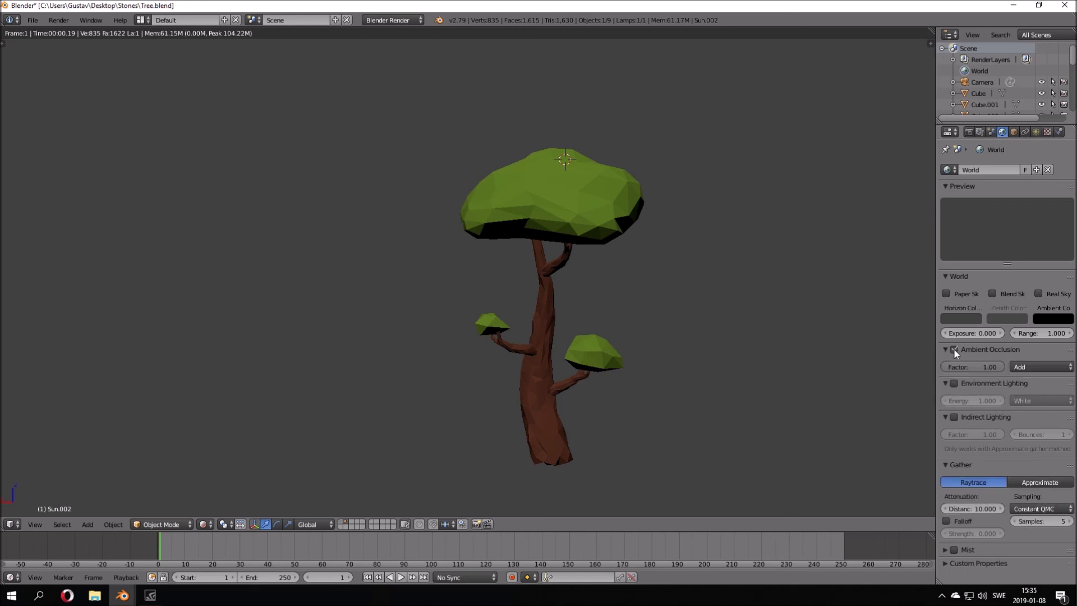
left_click(954, 383)
left_click(954, 417)
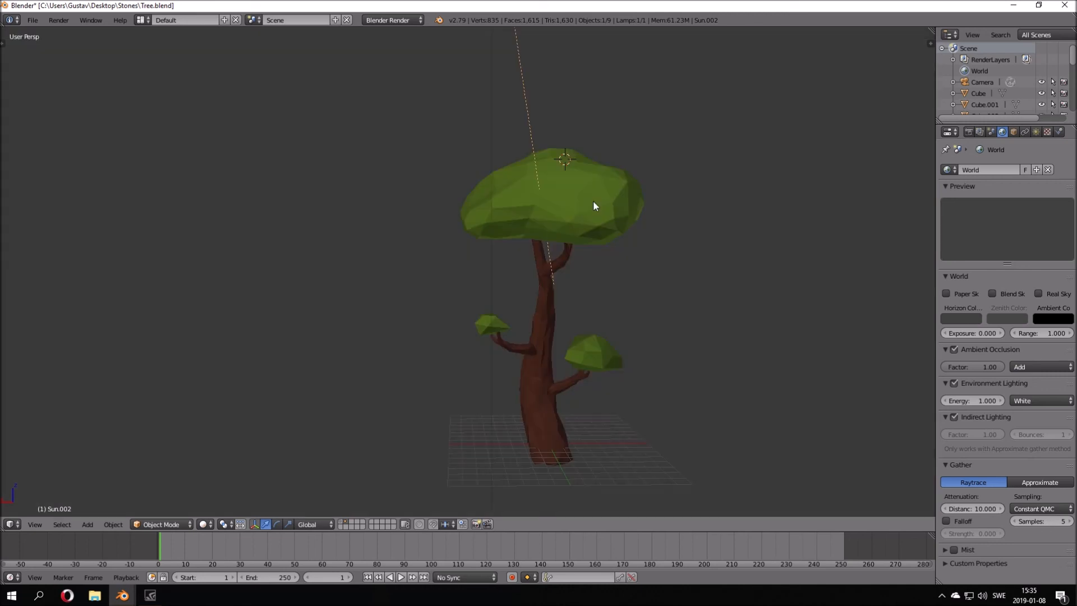
Enable the Sky effect for the sun lamp, compare the render with and without it, and deselect everything in solid shading
left_click(1036, 132)
left_click(946, 378)
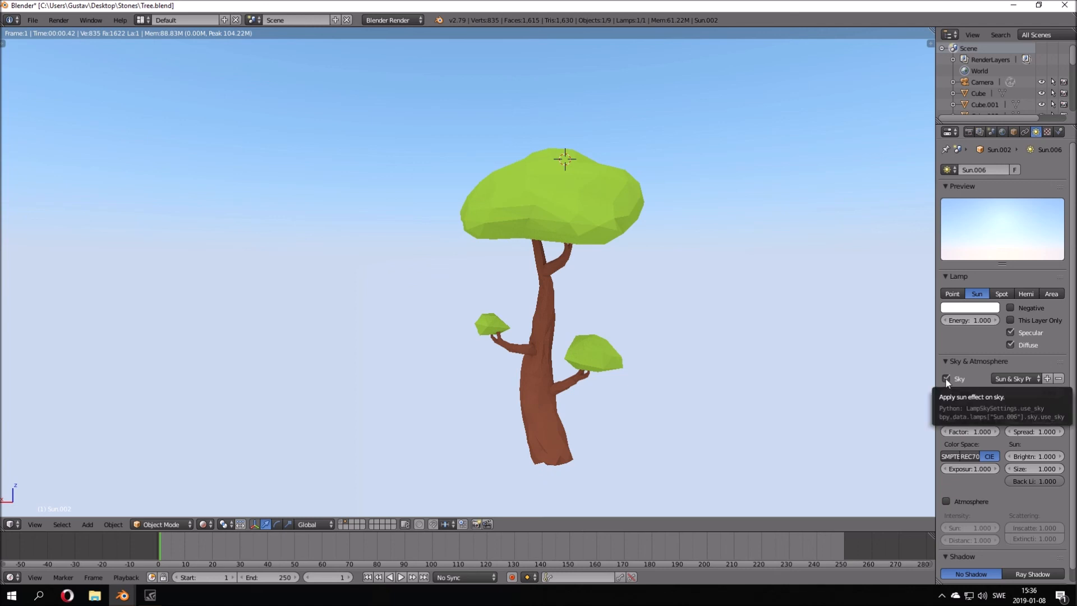
left_click(946, 378)
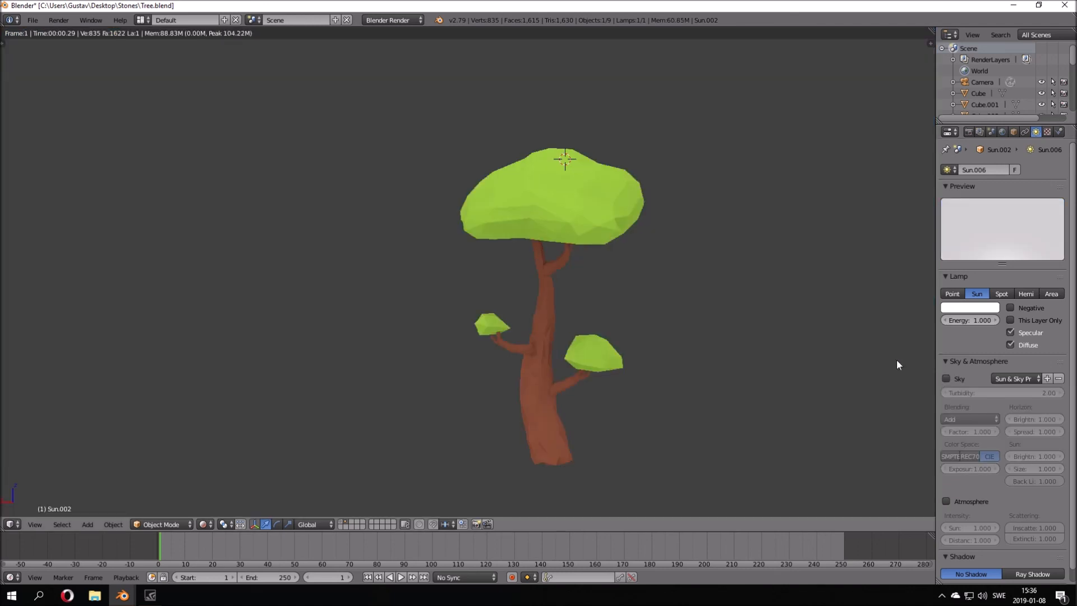
left_click(946, 379)
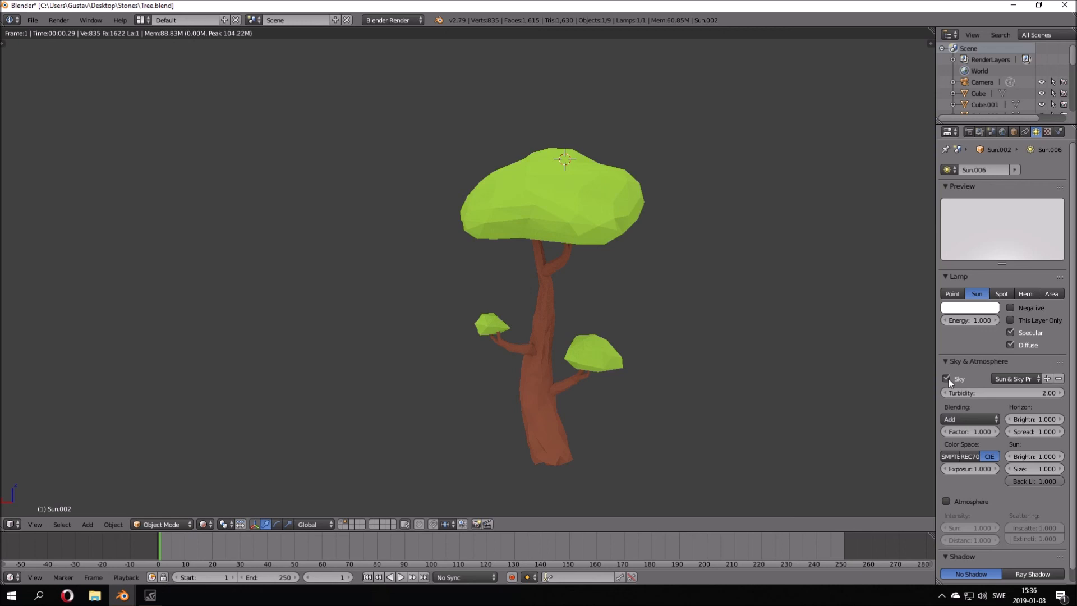
key("shift+z")
key("a")
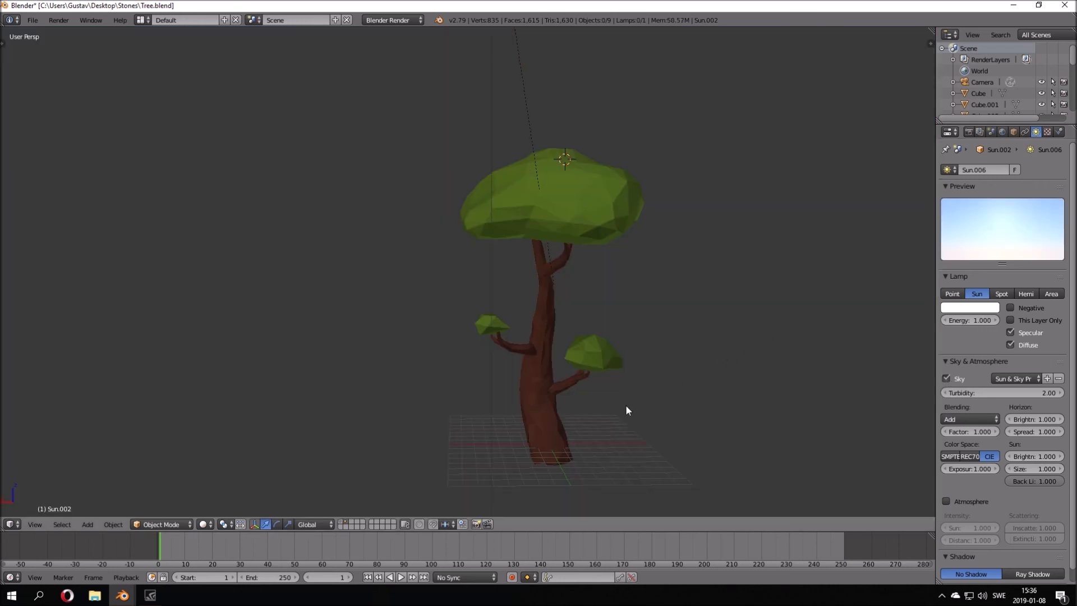
Reset the 3D cursor to the origin, add a plane at the tree's base and scale it up as ground
key("shift+a")
key("shift+c")
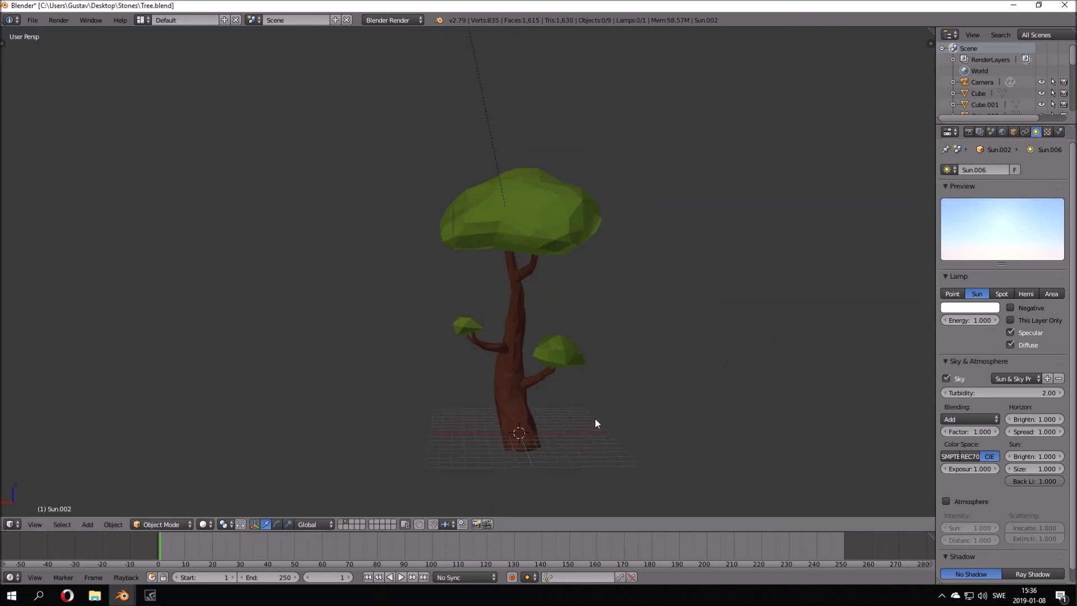
scroll(470, 400, "up", 3)
key("shift+a")
mouse_move(465, 280)
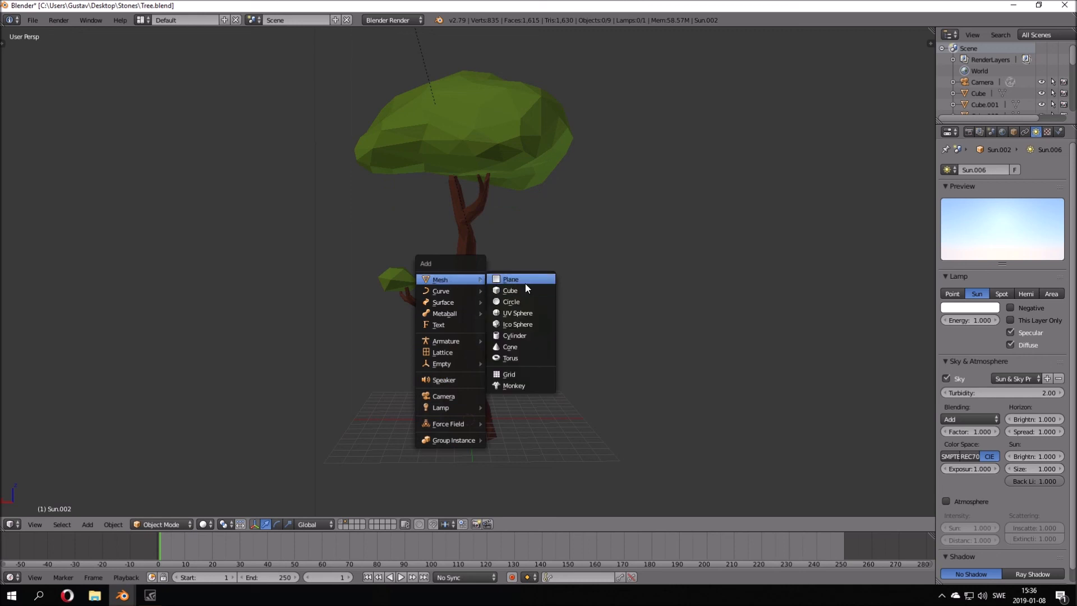
left_click(525, 283)
key("s")
left_click(73, 126)
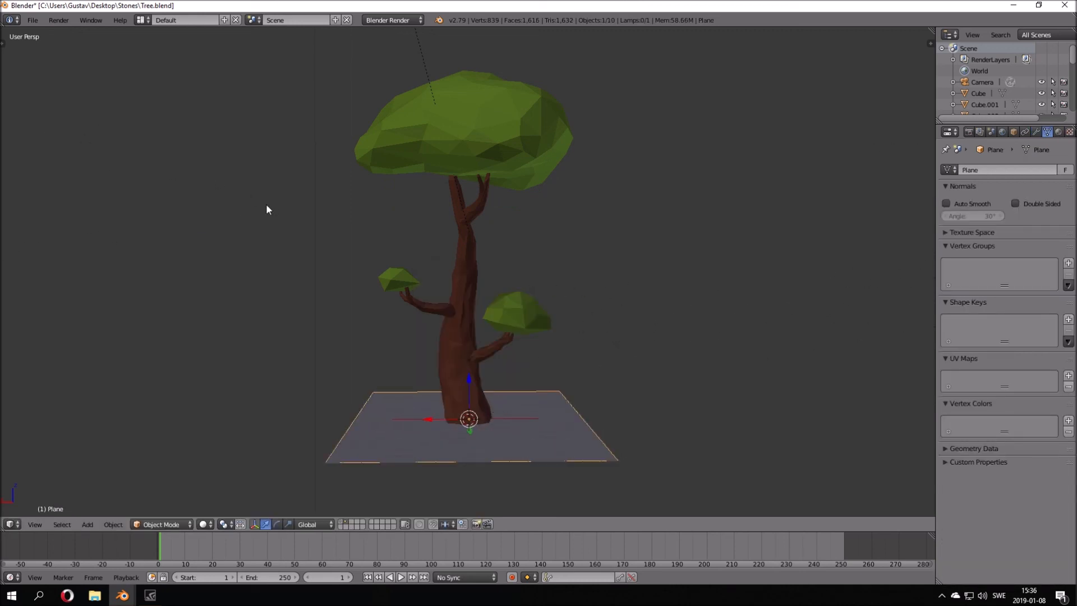
key("shift+d")
right_click(609, 343)
key("r")
right_click(616, 345)
key("x")
left_click(615, 346)
Assign the existing brown Material.003 to the ground plane and check it in rendered shading from another angle
mouse_move(487, 369)
middle_mouse_down()
mouse_move(479, 363)
mouse_move(568, 352)
middle_mouse_up()
key("shift+z")
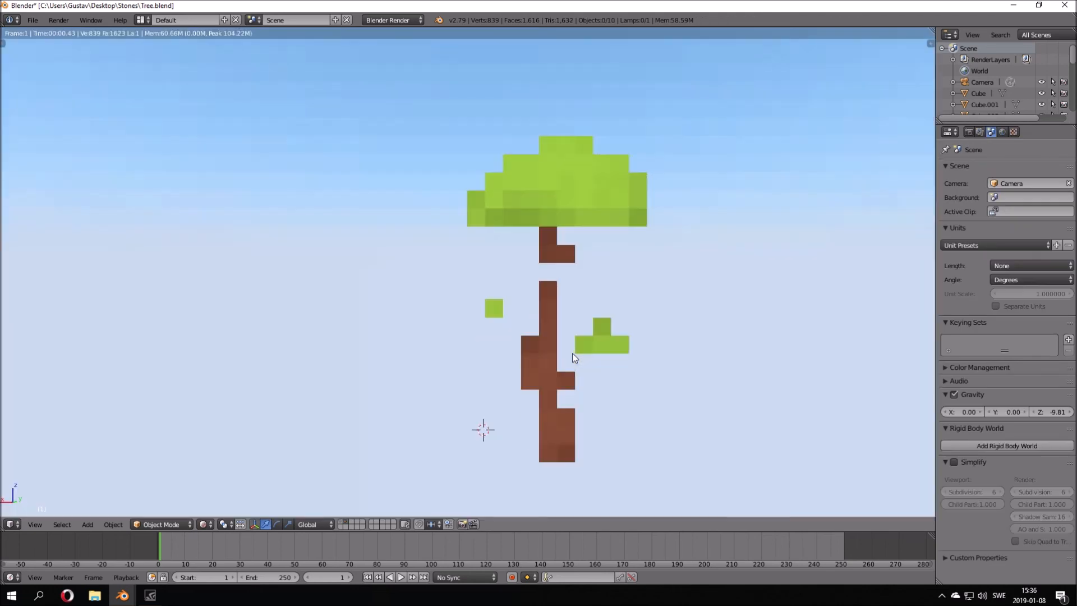
right_click(561, 424)
left_click(1059, 132)
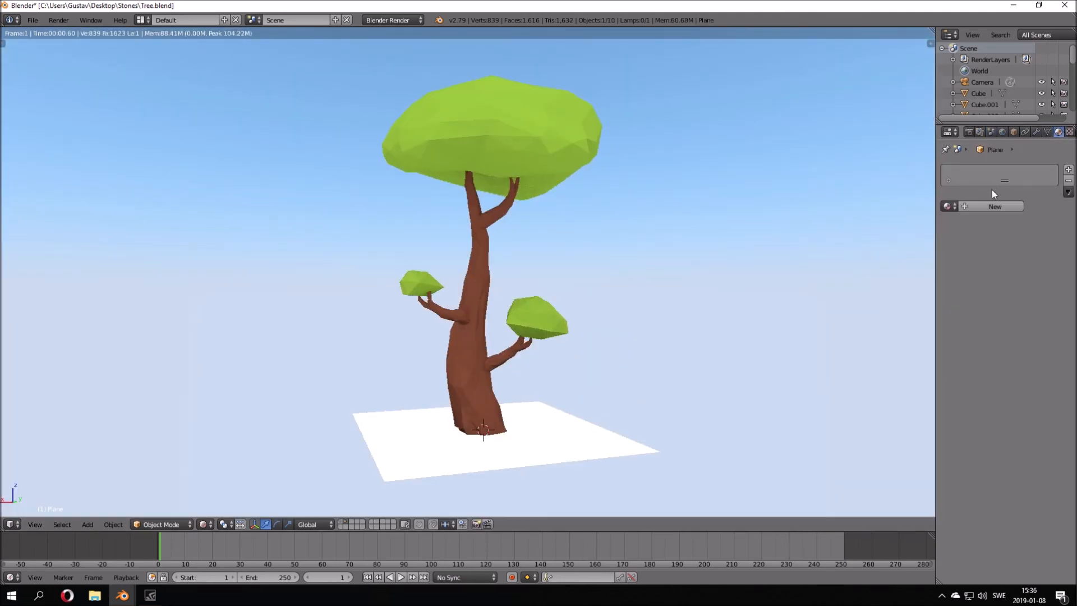
left_click(947, 206)
left_click(882, 256)
key("shift+z")
key("shift+z")
key("shift+z")
middle_click_drag(591, 243, 481, 242)
key("shift+z")
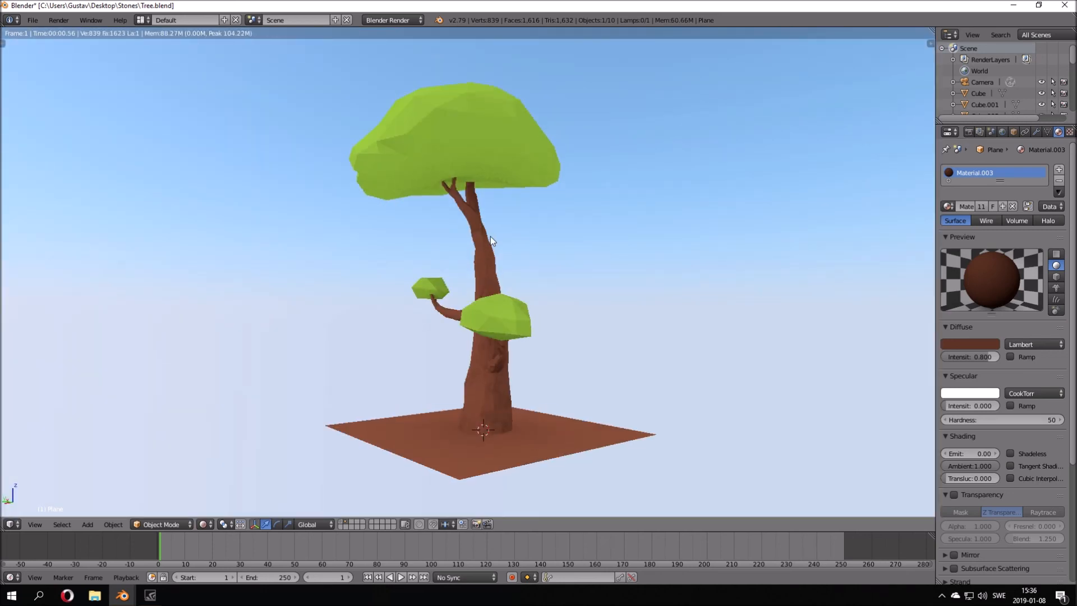
Look through the existing camera in solid shading to check how it frames the tree, and return to a free view
key("shift+z")
key("KP_0")
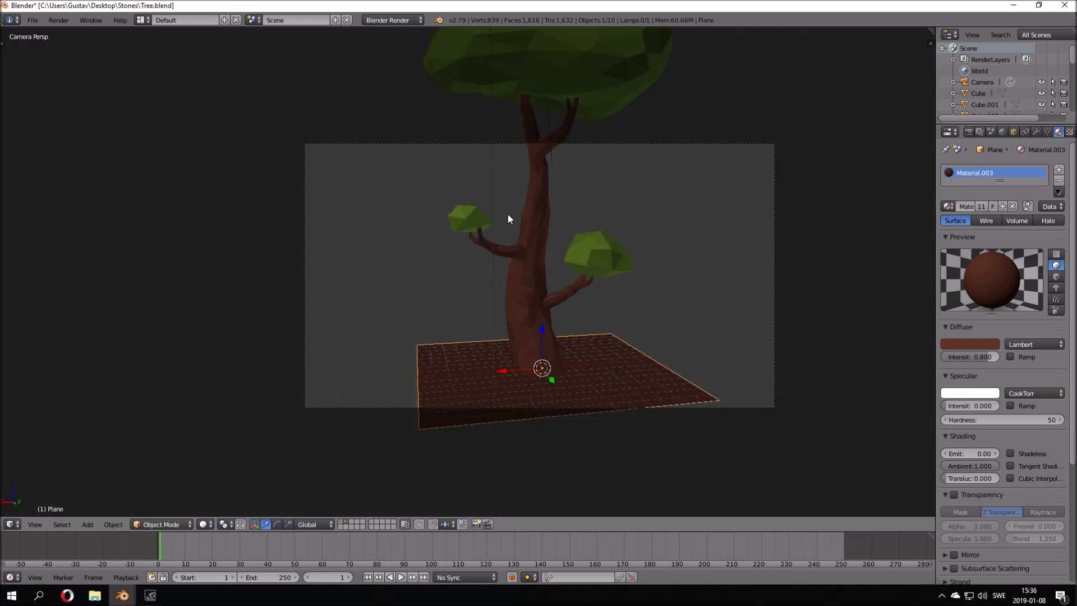
scroll(682, 253, "down", 5)
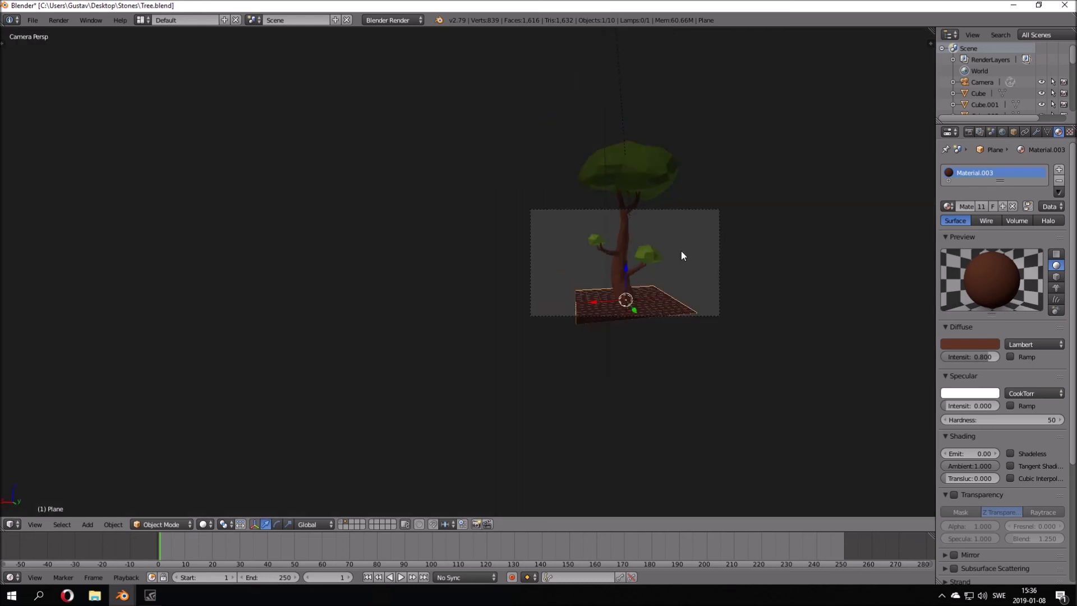
scroll(695, 212, "up", 4)
key("g")
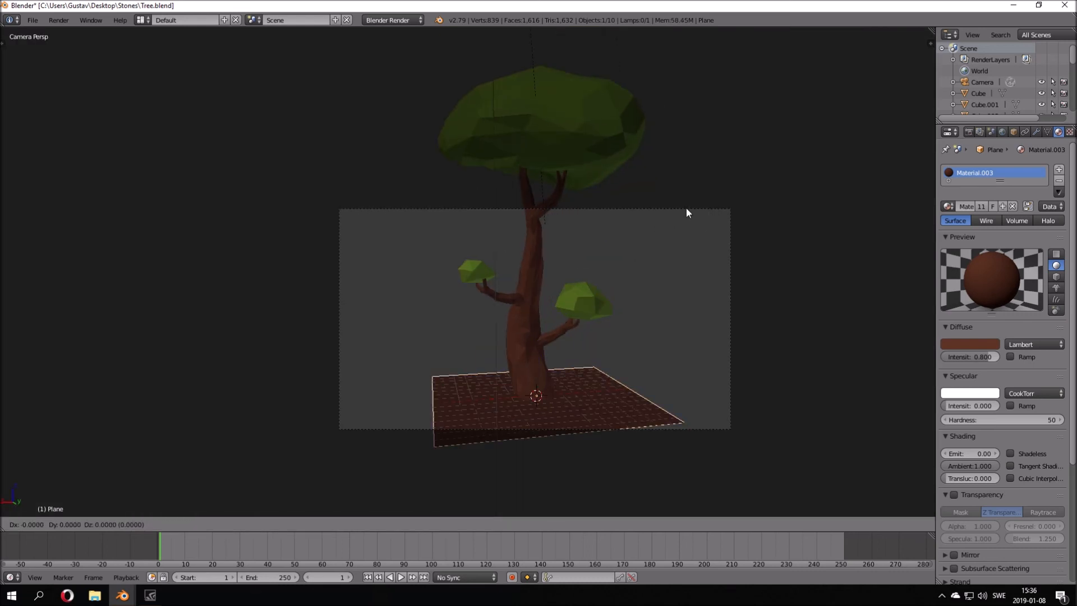
right_click(650, 228)
middle_click_drag(641, 233, 505, 248)
middle_click_drag(375, 210, 576, 364)
Deselect everything, place the 3D cursor on the lower trunk, add a new camera there and move it out beside the tree
key("a")
scroll(575, 363, "up", 2)
left_click(574, 362)
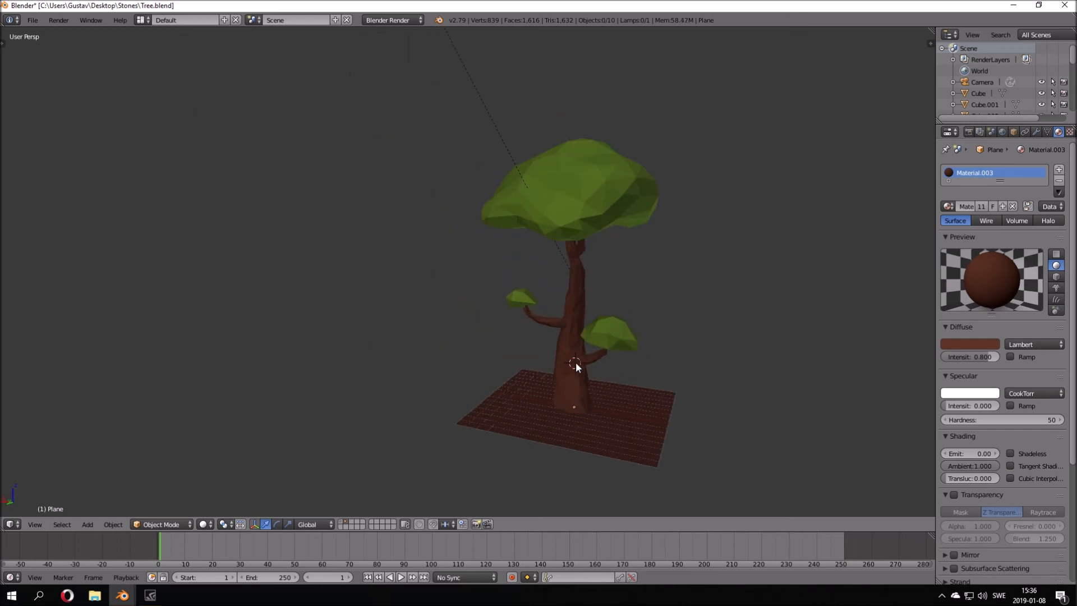
key("shift+a")
left_click(555, 478)
middle_click_drag(587, 437, 500, 392)
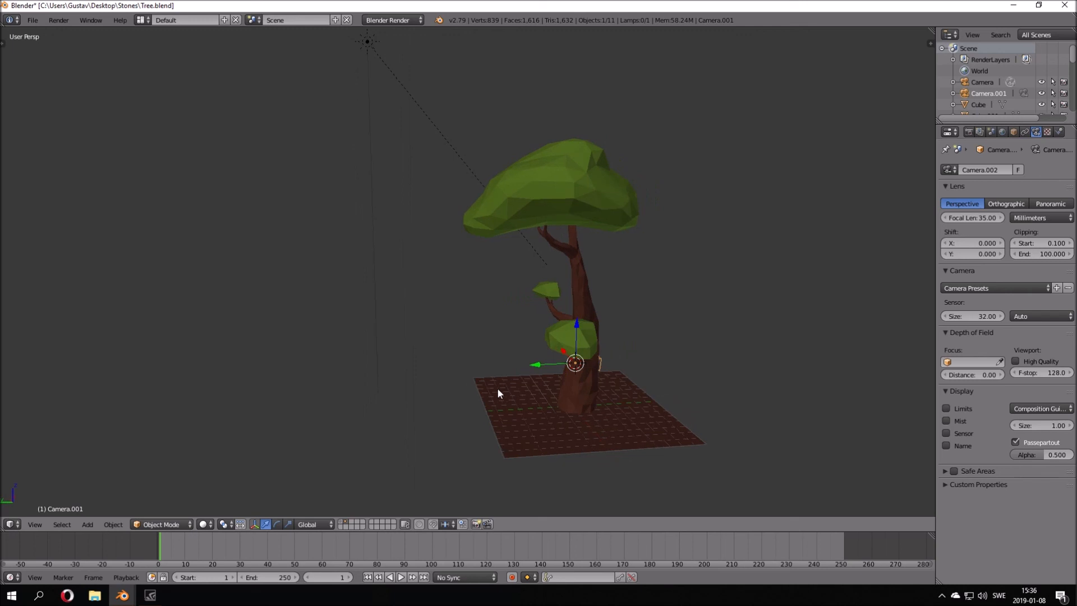
key("g")
left_click(384, 368)
middle_click_drag(385, 368, 520, 373)
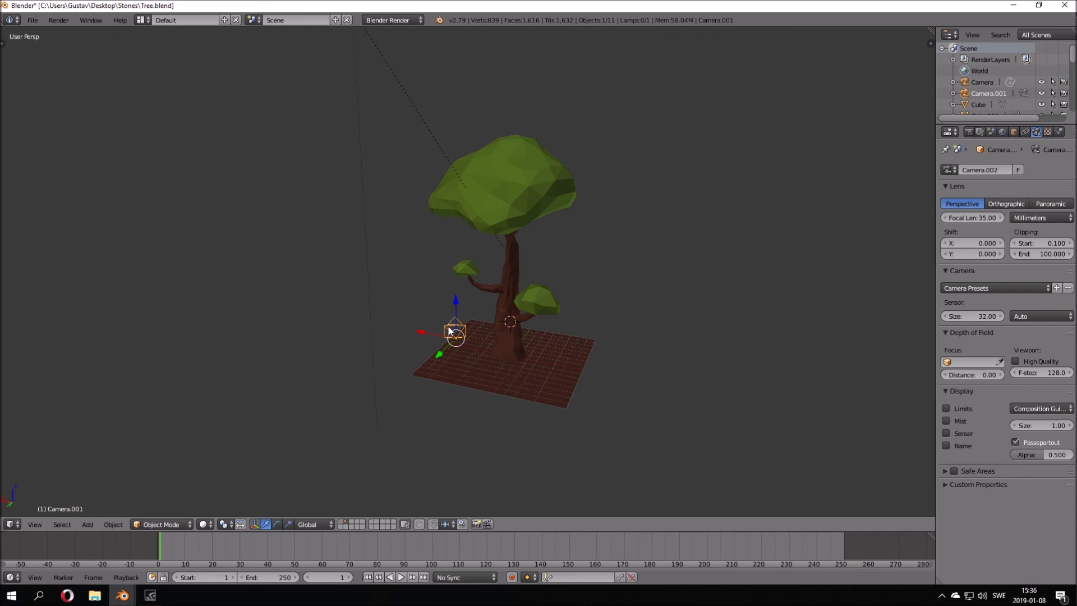
Delete the old camera on the first scene layer and return to the second layer with the new tree
scroll(449, 331, "up", 3)
scroll(443, 327, "down", 2)
key("KP_0")
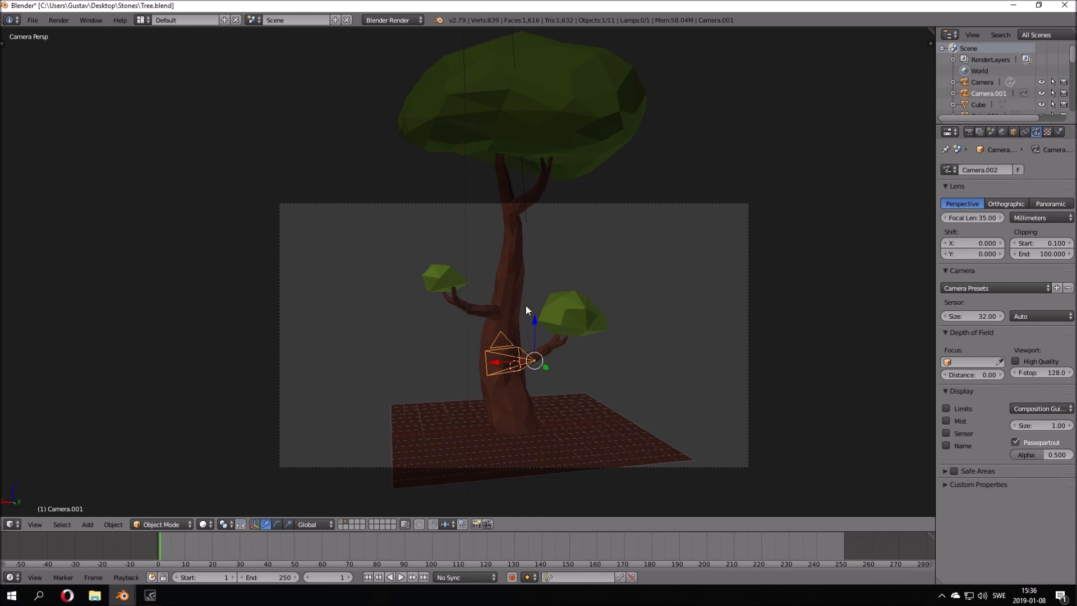
scroll(731, 292, "down", 2)
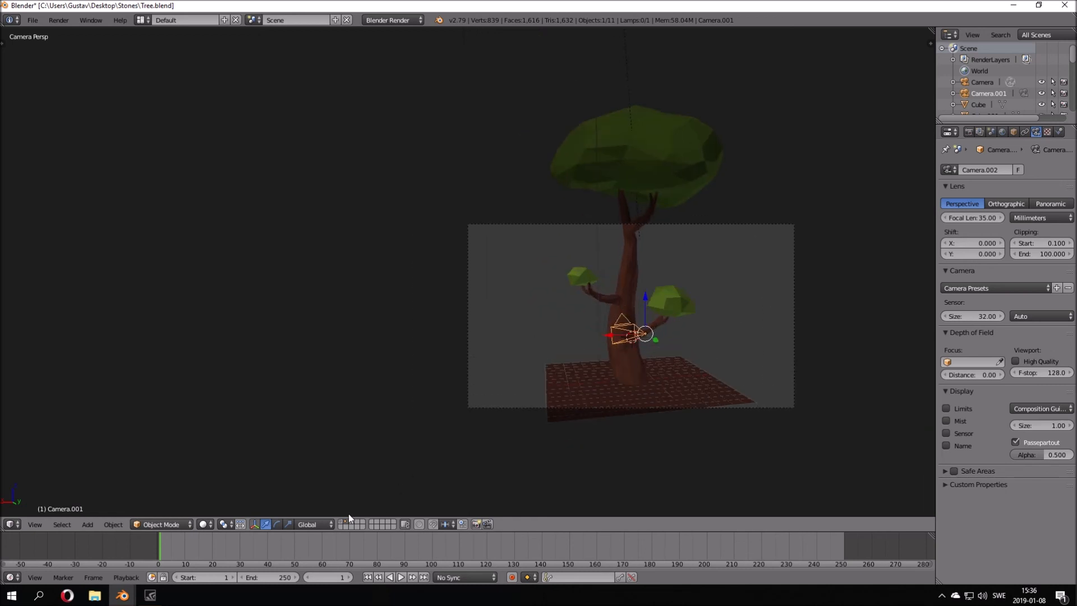
left_click(342, 522)
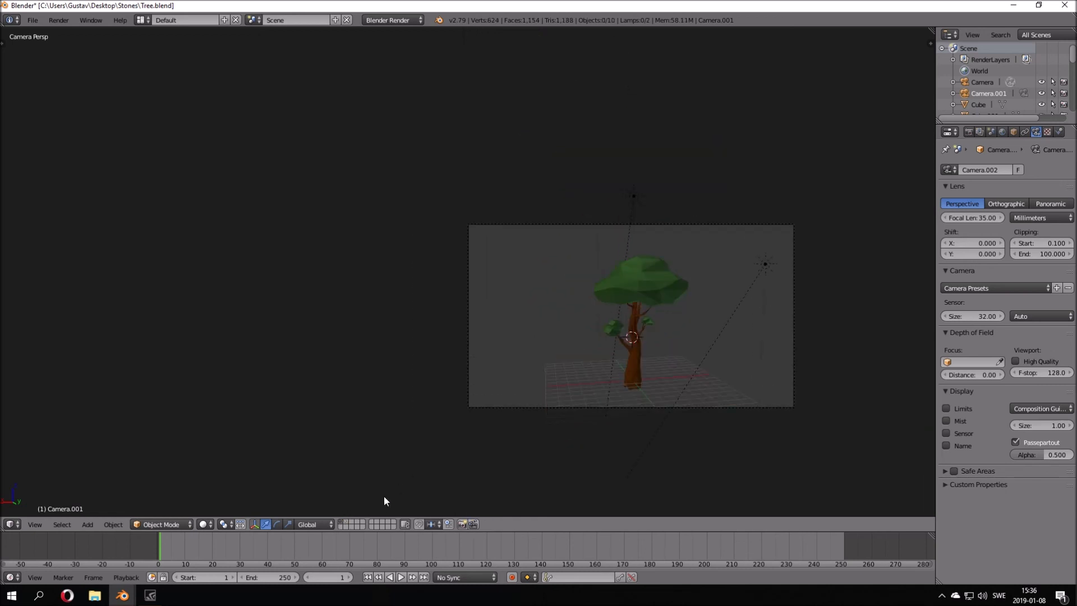
scroll(606, 359, "down", 1)
key("a")
middle_click_drag(810, 316, 650, 339)
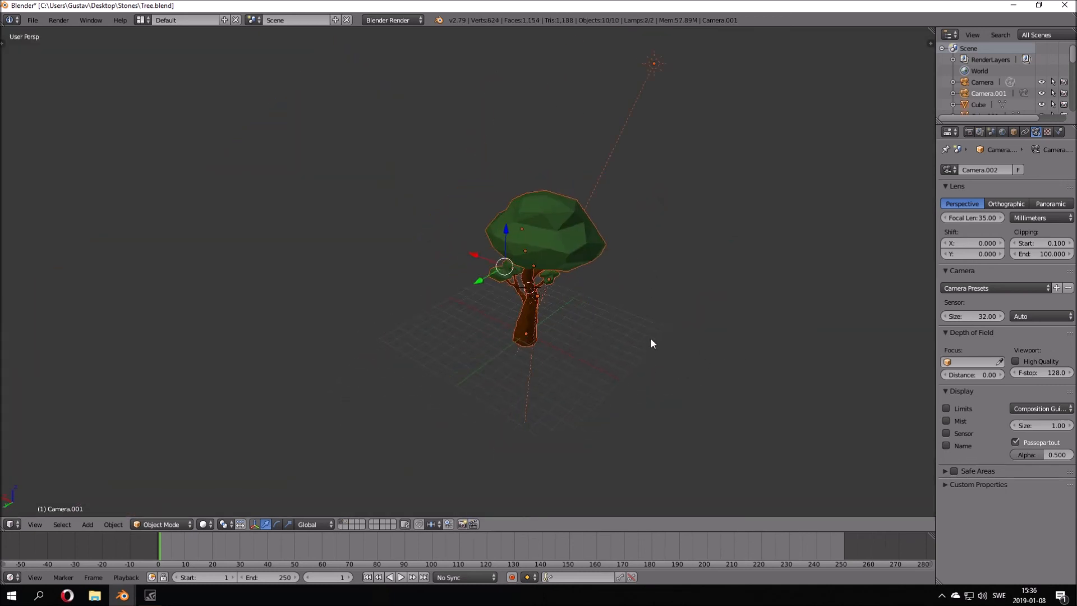
scroll(651, 339, "down", 3)
right_click(312, 356)
key("Delete")
left_click(346, 521)
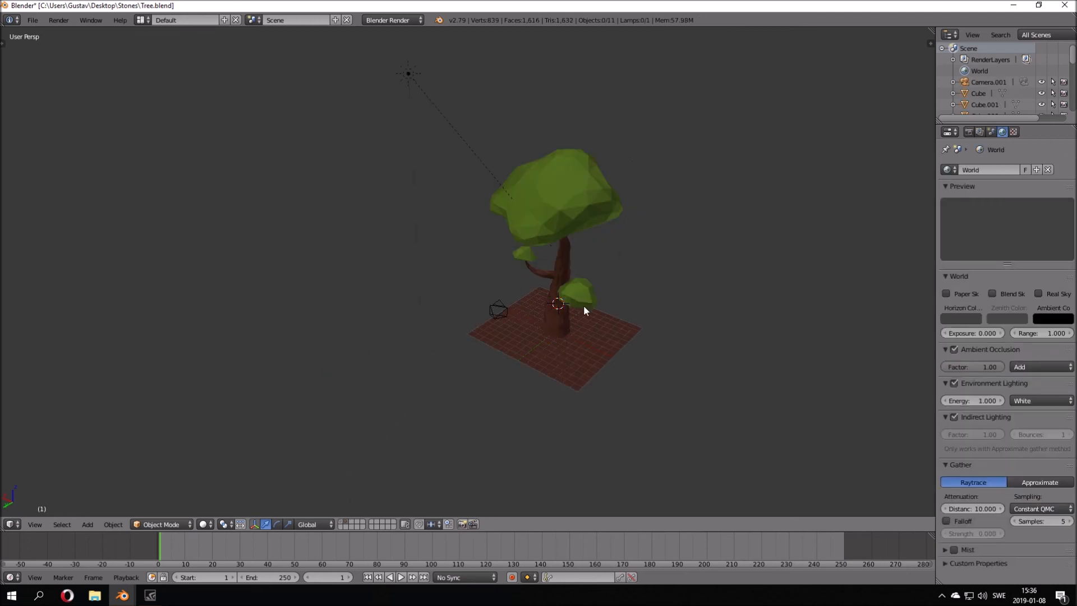
Select the new camera beside the tree and switch the view to look through it
scroll(583, 305, "up", 2)
right_click(480, 314)
middle_click_drag(481, 315, 533, 266)
key("KP_Decimal")
key("KP_0")
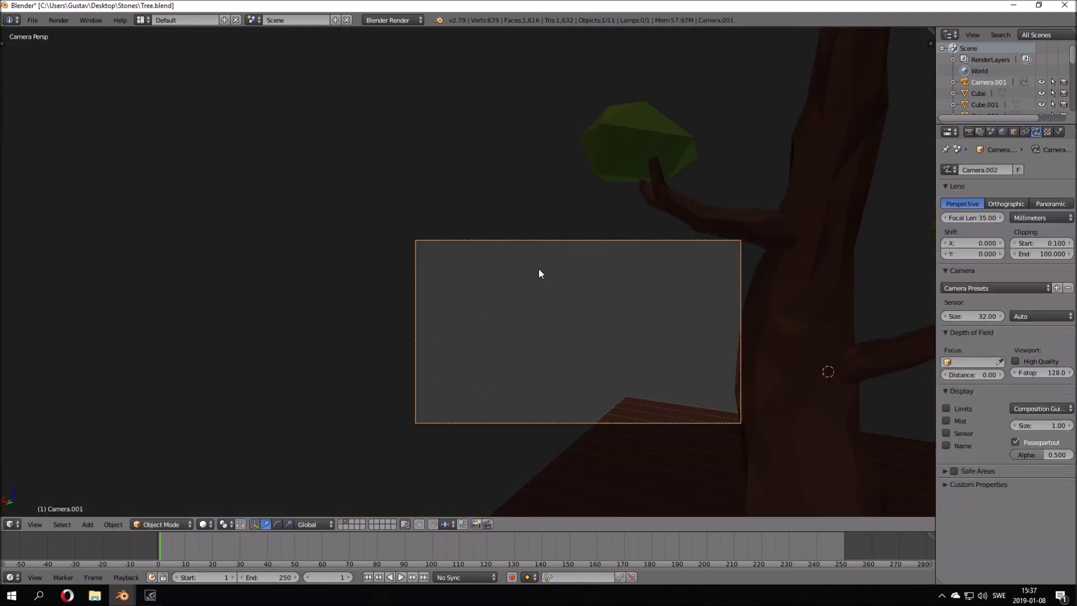
Fly the new camera back and upward until the tree is framed in its view
scroll(607, 359, "up", 4)
key("shift+f")
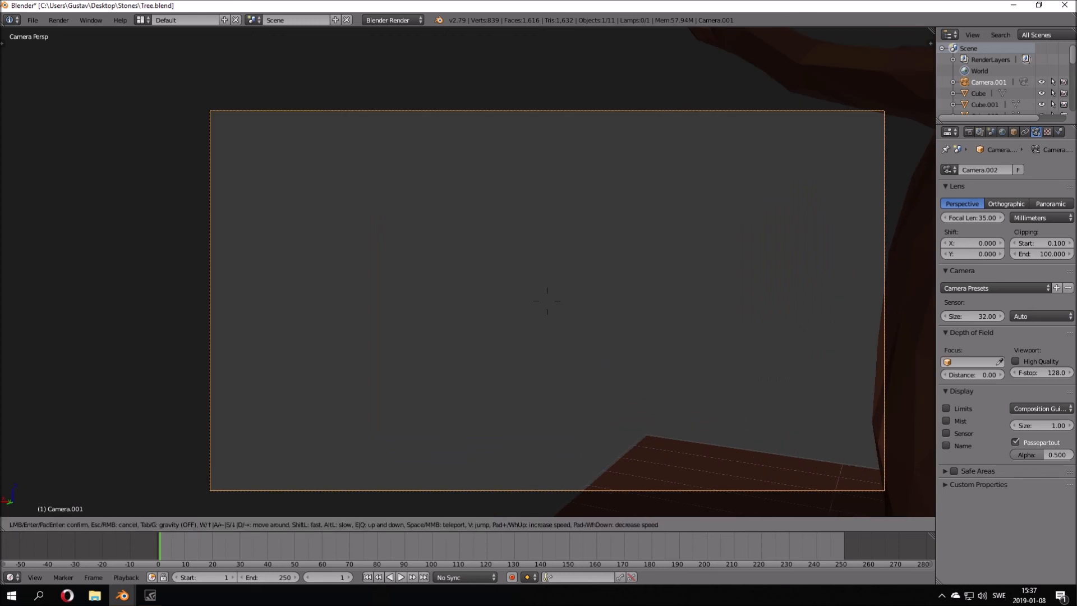
left_click(462, 264)
key("shift+f")
key("s")
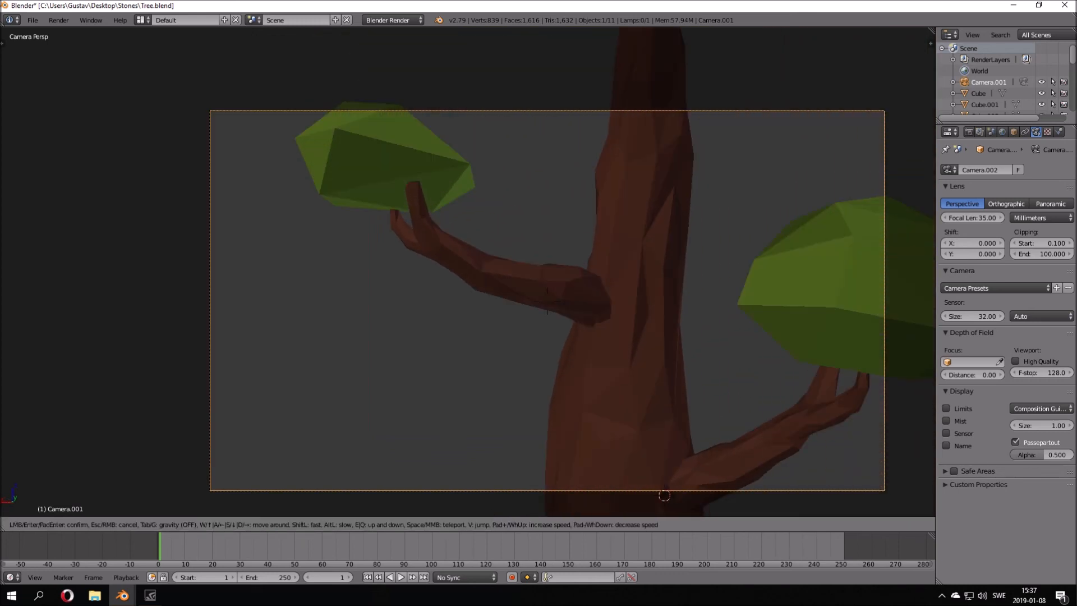
key("w")
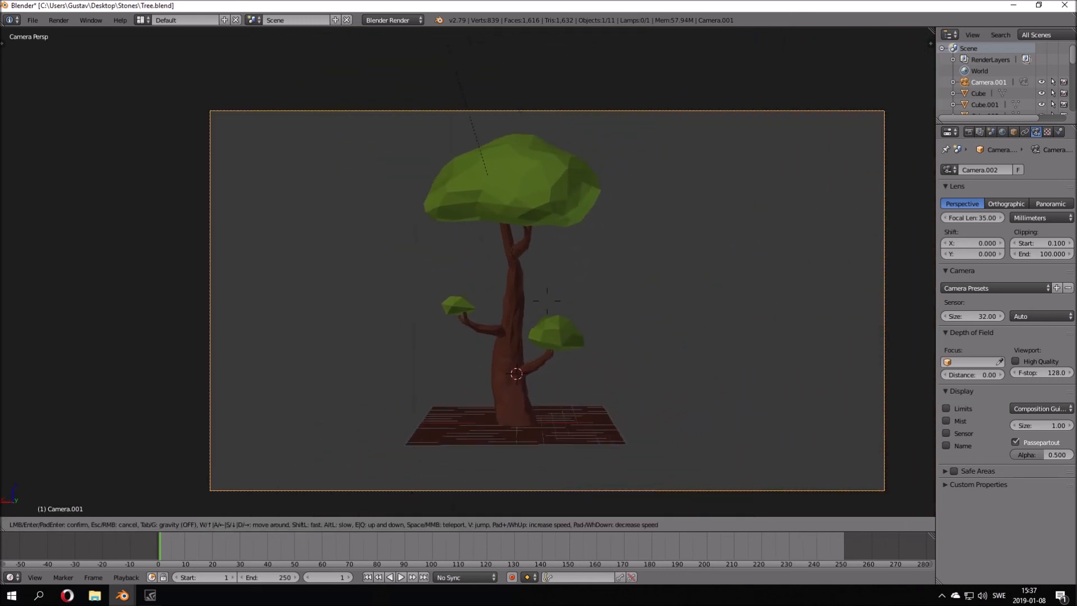
key("e")
left_click(466, 271)
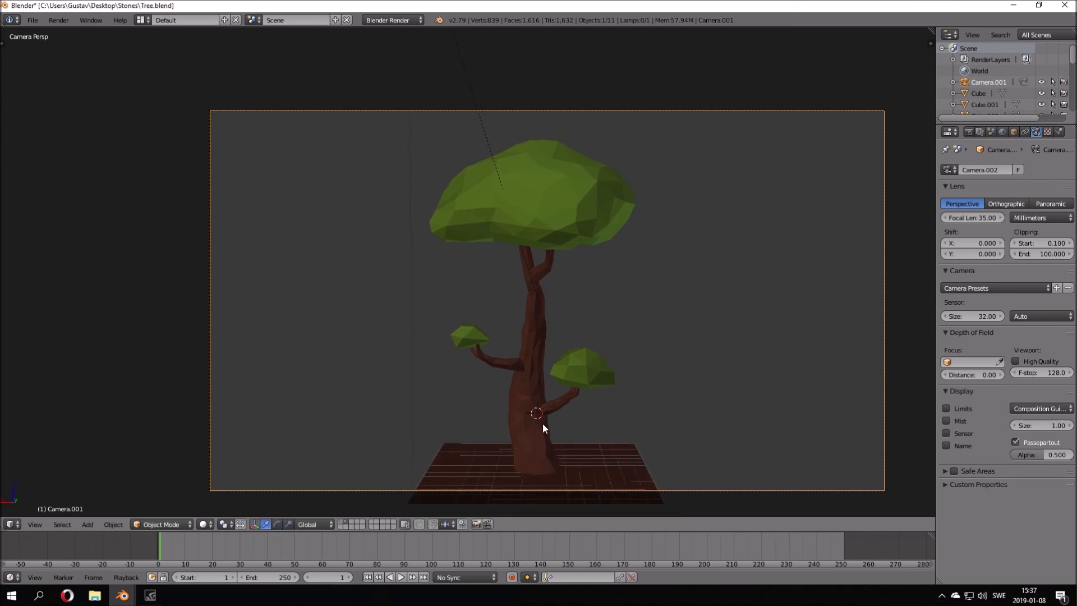
Preview the camera view with the ground plane in rendered shading, delete the plane and preview the tree without it
right_click(640, 459)
key("shift+z")
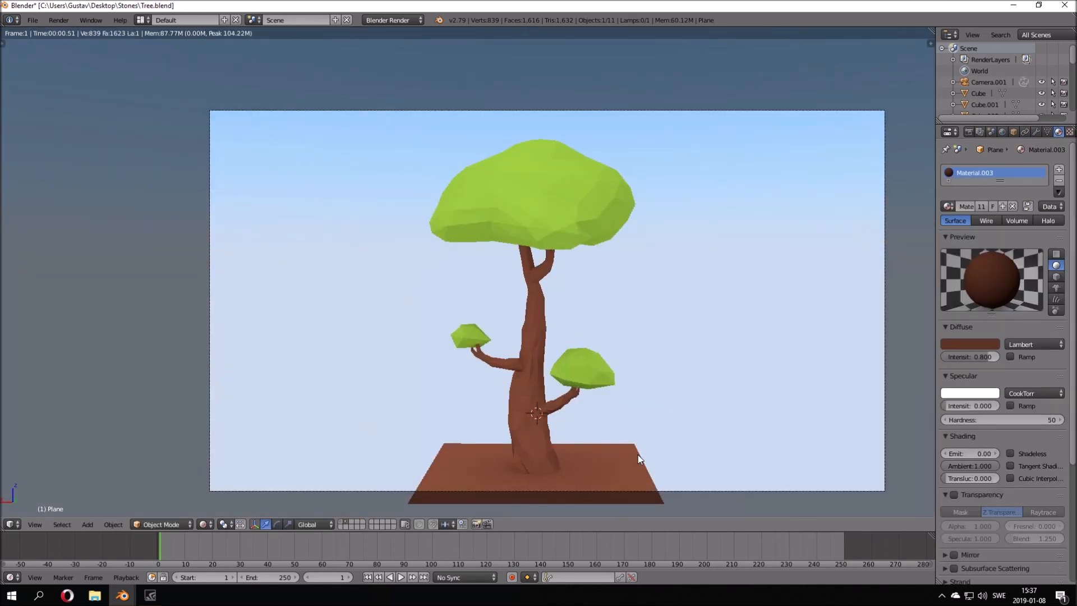
key("shift+z")
key("x")
left_click(600, 449)
key("shift+z")
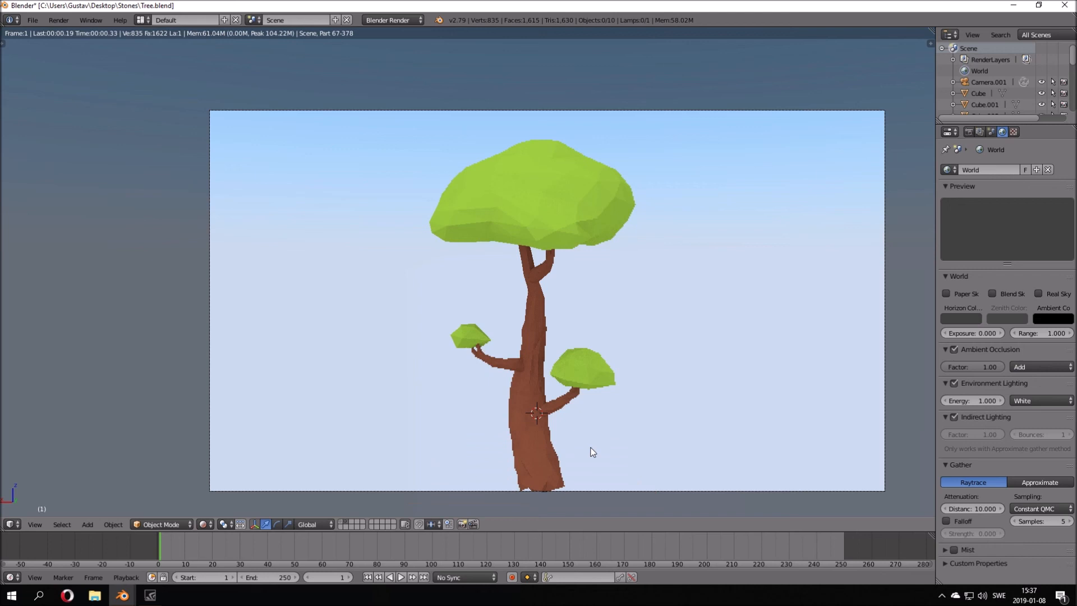
Raise the camera slightly in fly mode and preview the new framing in rendered shading
key("shift+z")
key("shift+f")
key("e")
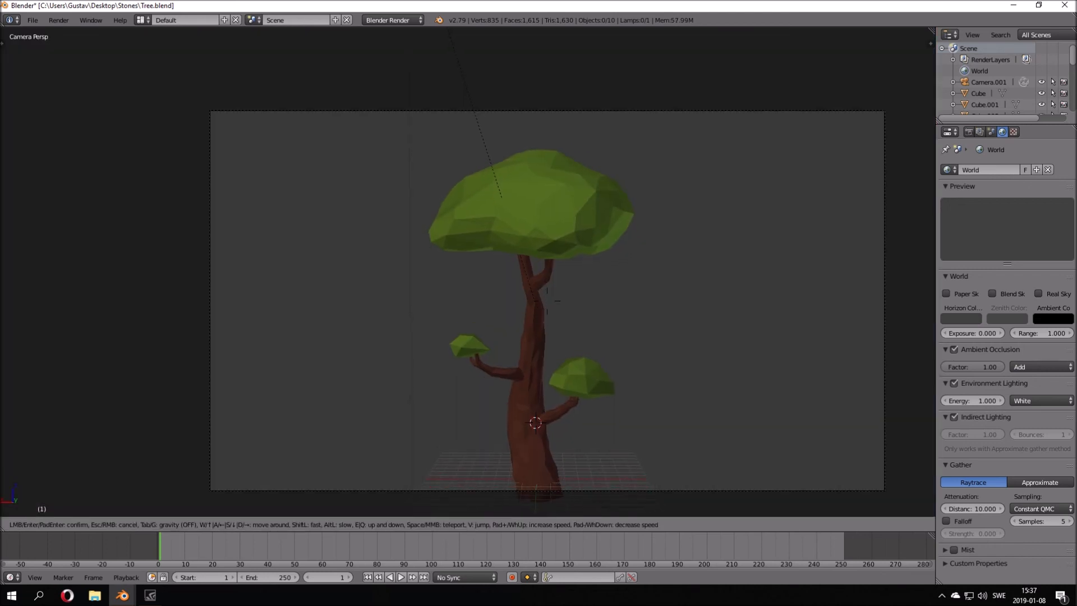
left_click(466, 271)
key("shift+z")
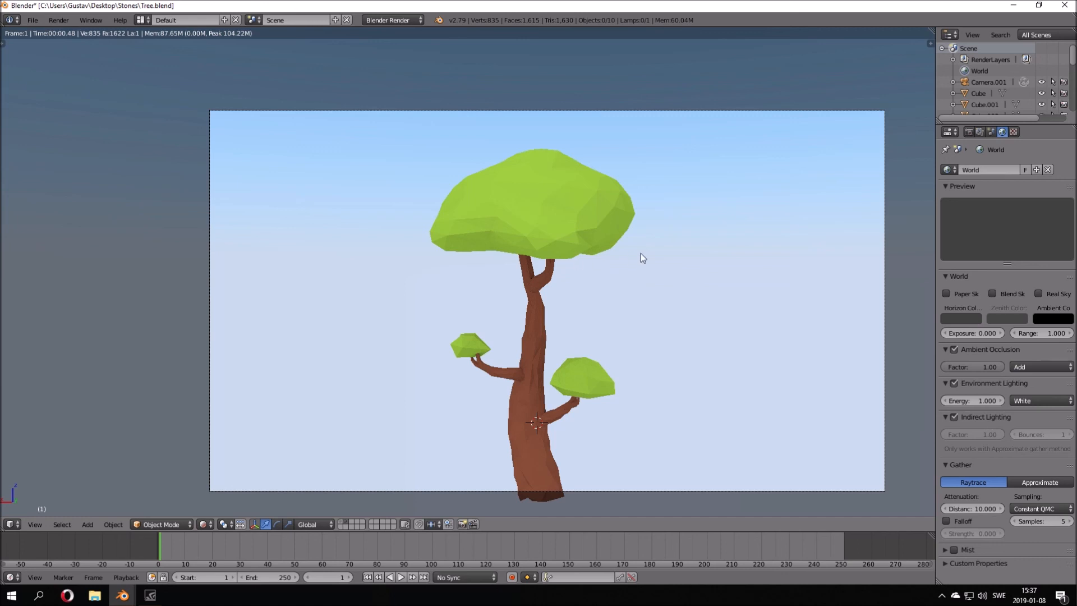
Refine the camera's angle and position in fly mode, cropping the trunk's base at the frame's lower edge, and preview the result
key("shift+z")
key("shift+f")
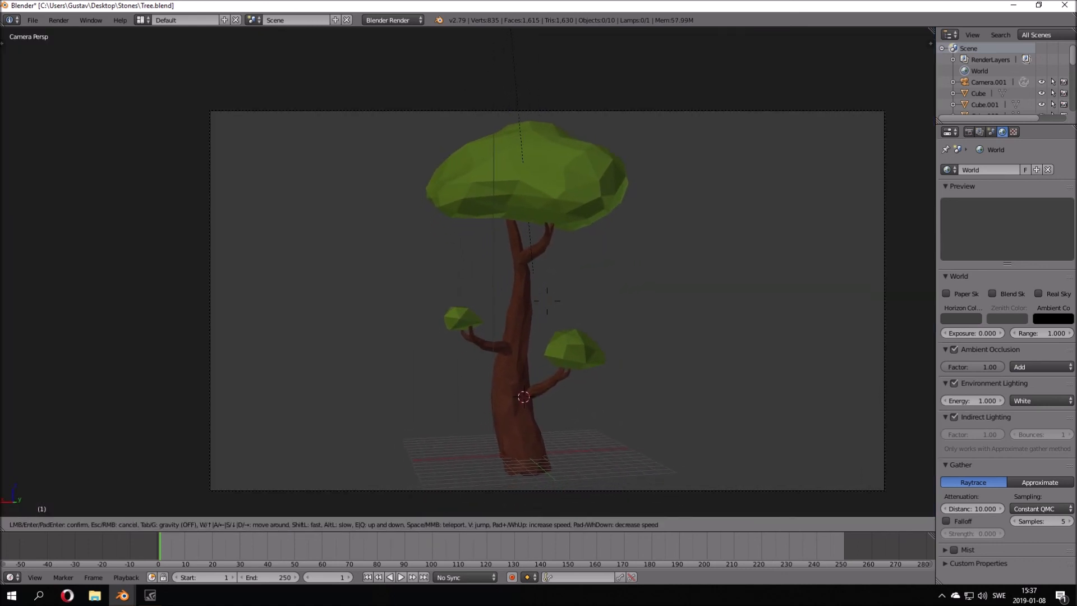
left_click(470, 276)
key("shift+z")
key("shift+z")
key("shift+f")
left_click(466, 270)
key("shift+z")
key("shift+z")
key("shift+f")
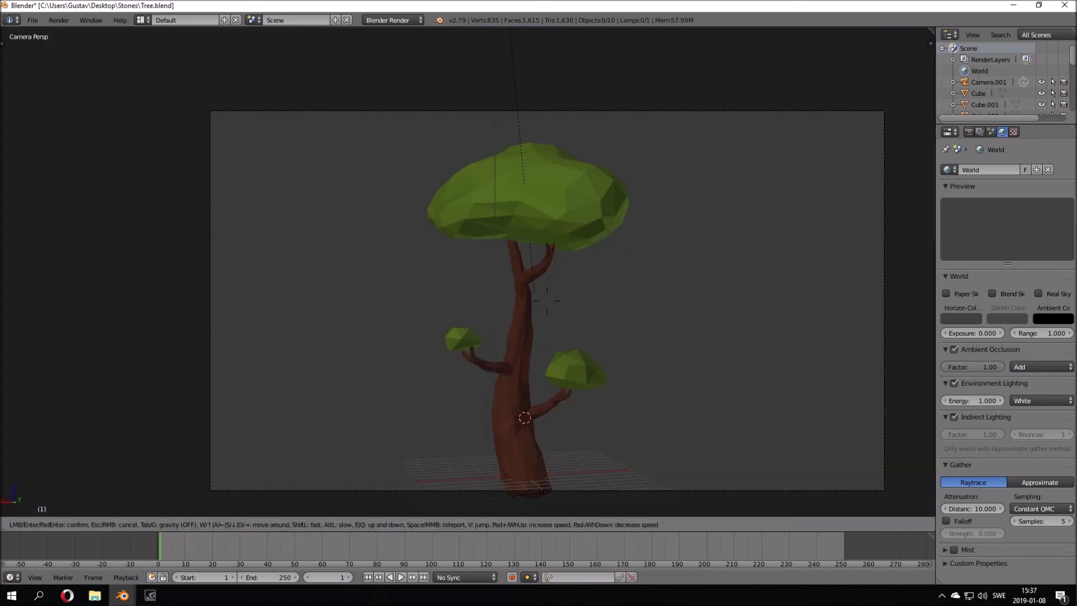
left_click(467, 271)
key("shift+z")
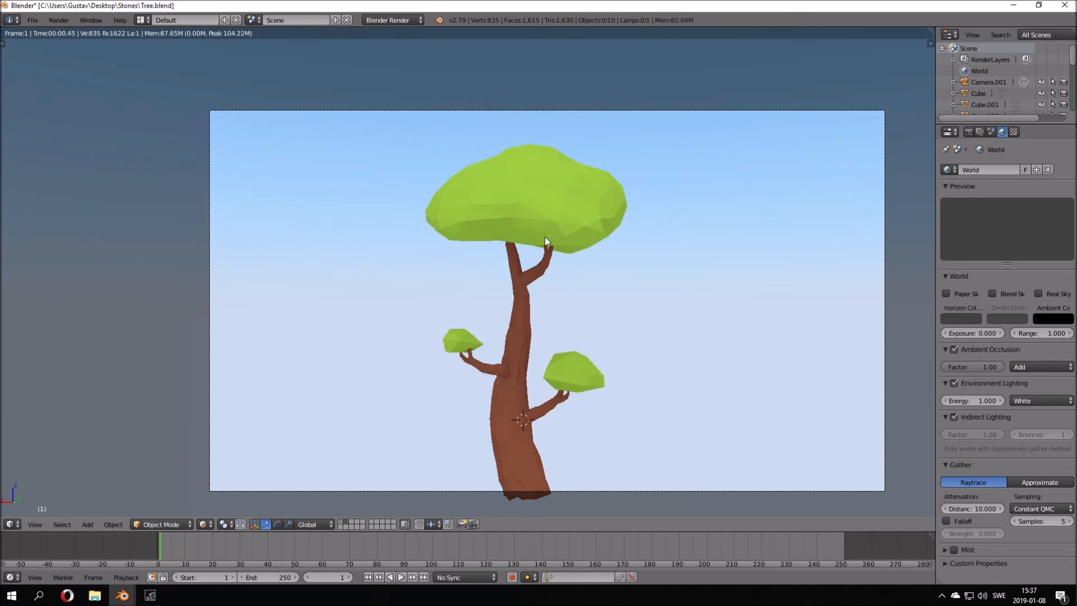
Render the image from the camera, view the result and return to the 3D view
left_click(60, 19)
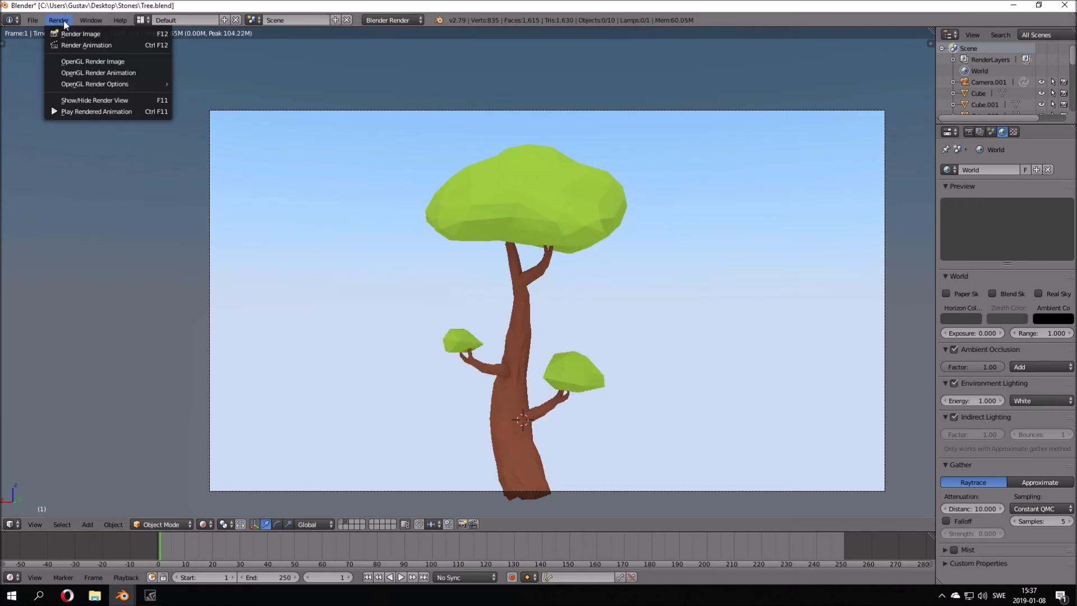
left_click(90, 34)
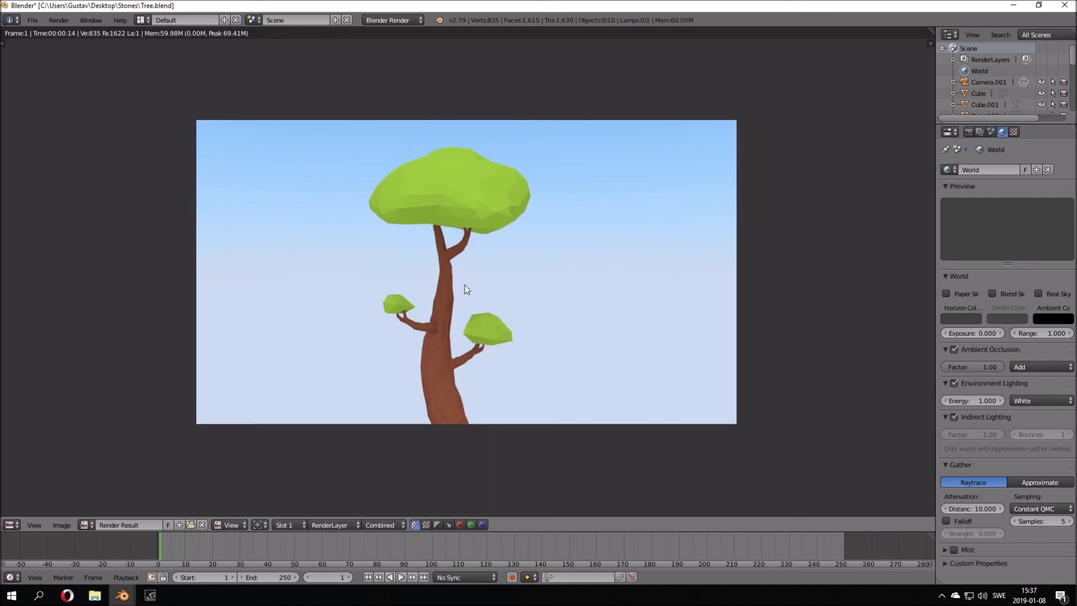
left_click(34, 20)
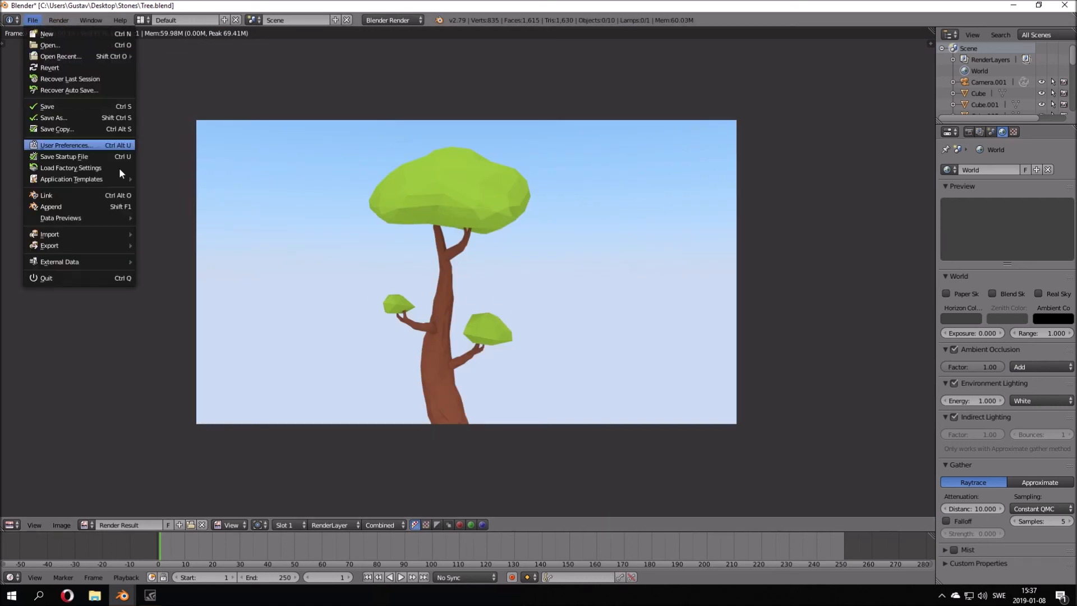
left_click(15, 527)
left_click(25, 510)
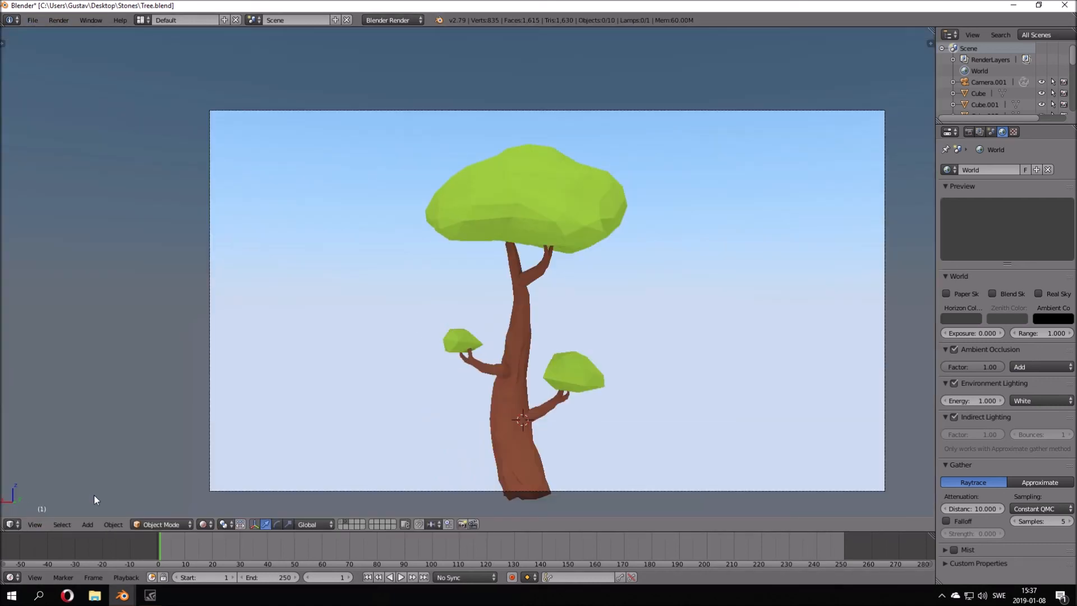
Set the render output path to a file named img on the Desktop and the resolution scale to 100%
left_click(967, 133)
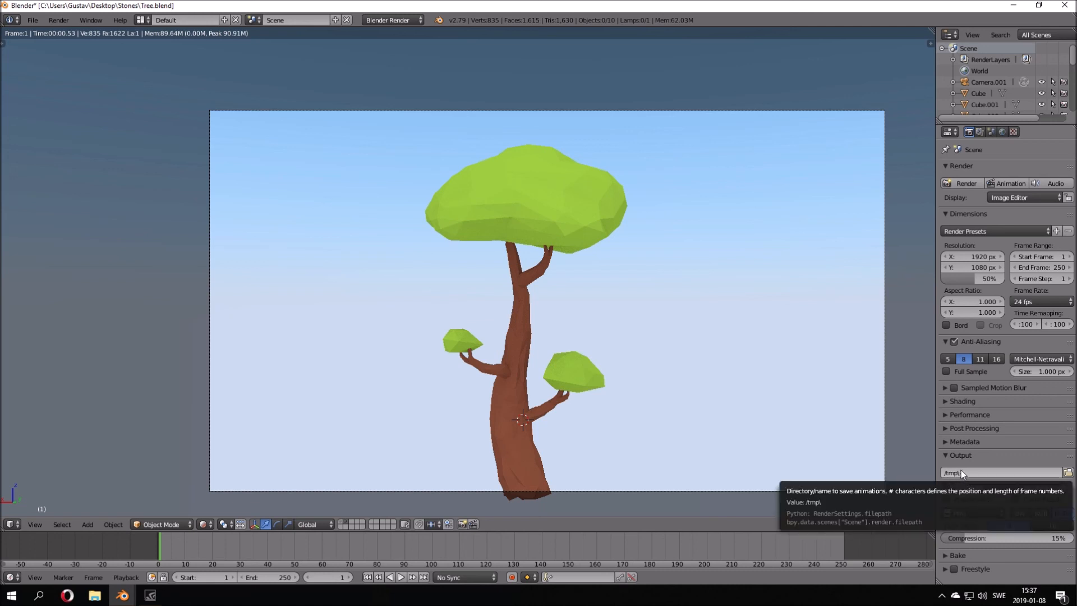
left_click(1068, 473)
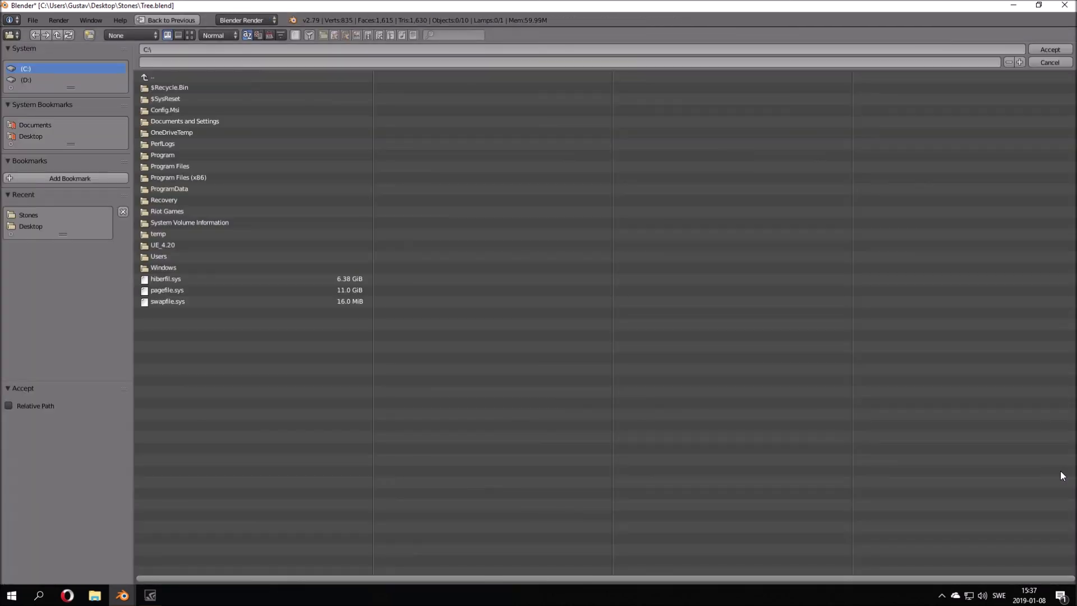
left_click(29, 227)
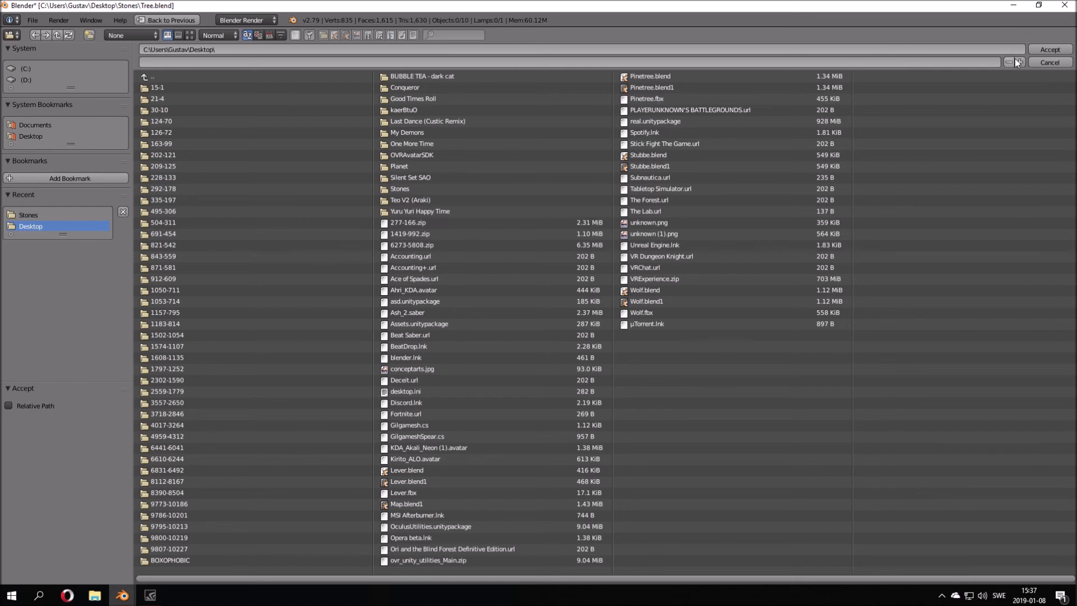
left_click(185, 62)
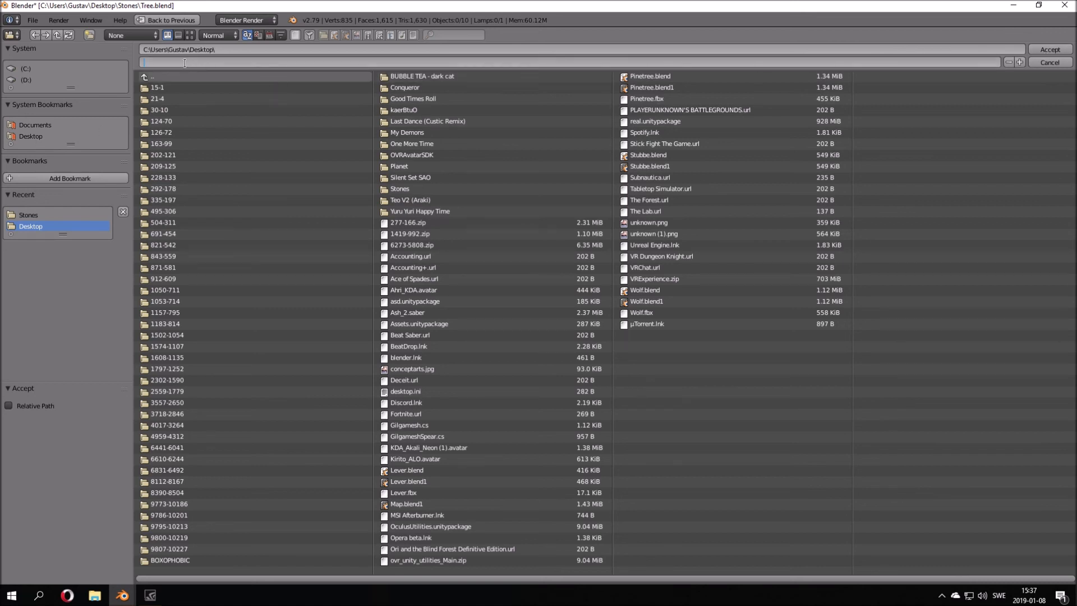
type("img")
left_click(1058, 59)
left_click(1058, 52)
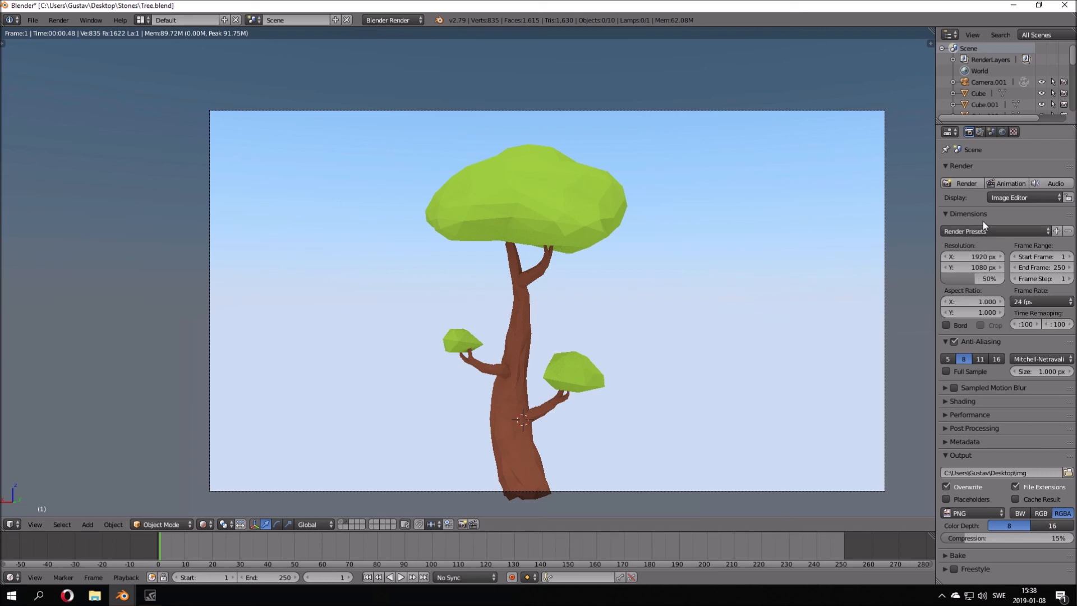
left_click_drag(975, 279, 1009, 279)
Switch to the first layer and compare its older tree in rendered and solid shading
right_click(527, 304)
right_click(527, 304)
key("shift+z")
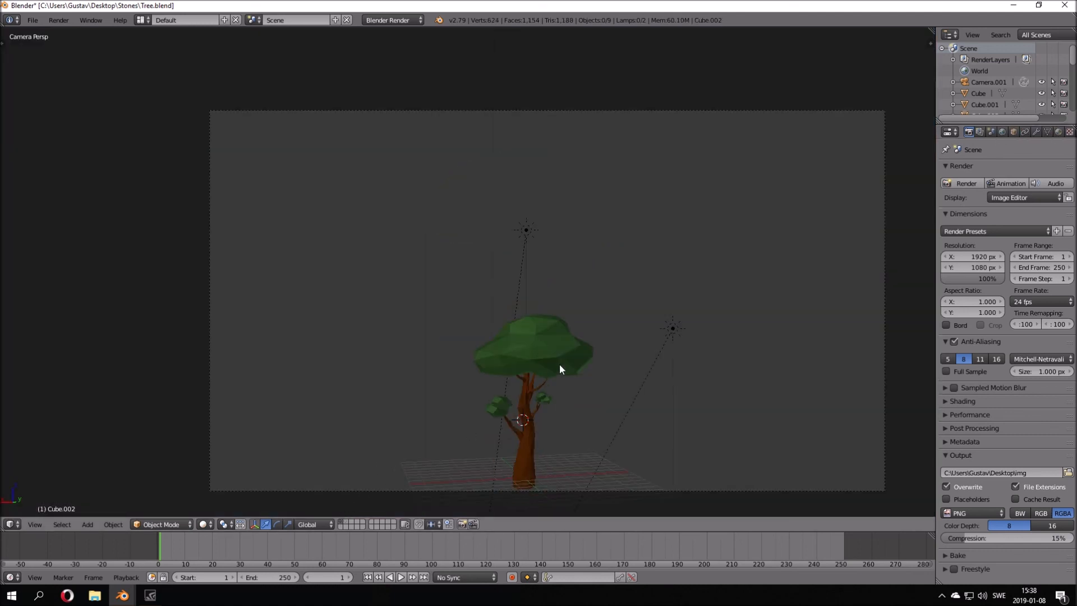
scroll(540, 425, "up", 3)
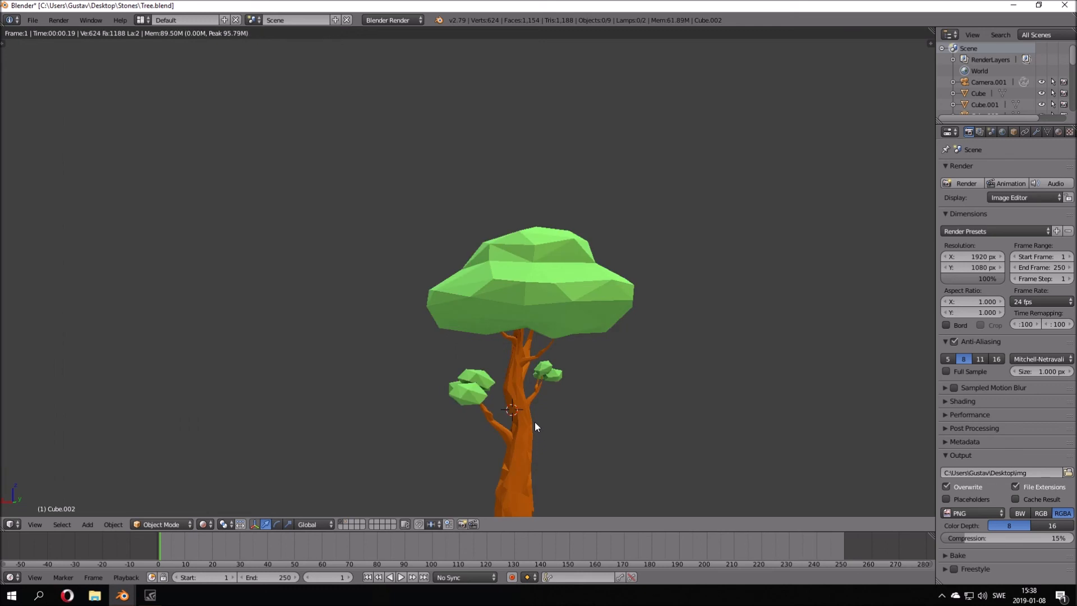
key("shift+z")
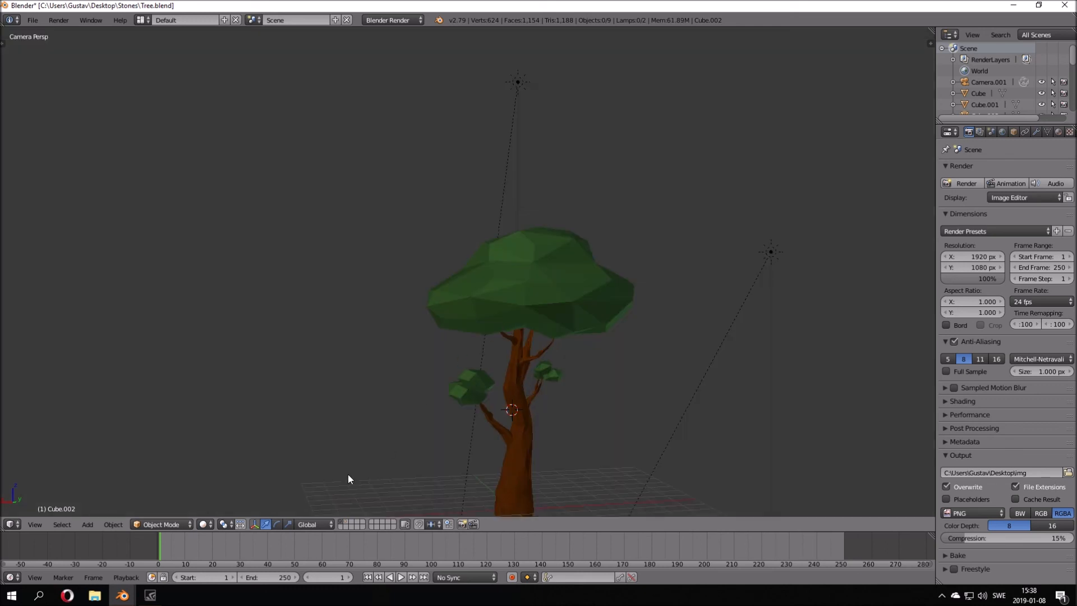